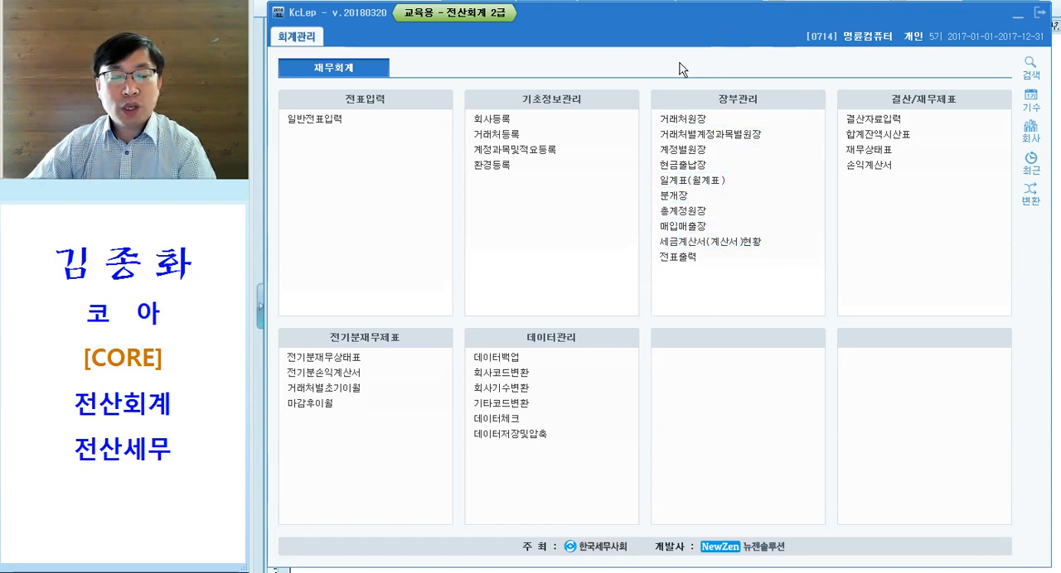
- Exit the current company session, confirm the exit, and make the company code field active on the login screen
click(1046, 15)
click(673, 316)
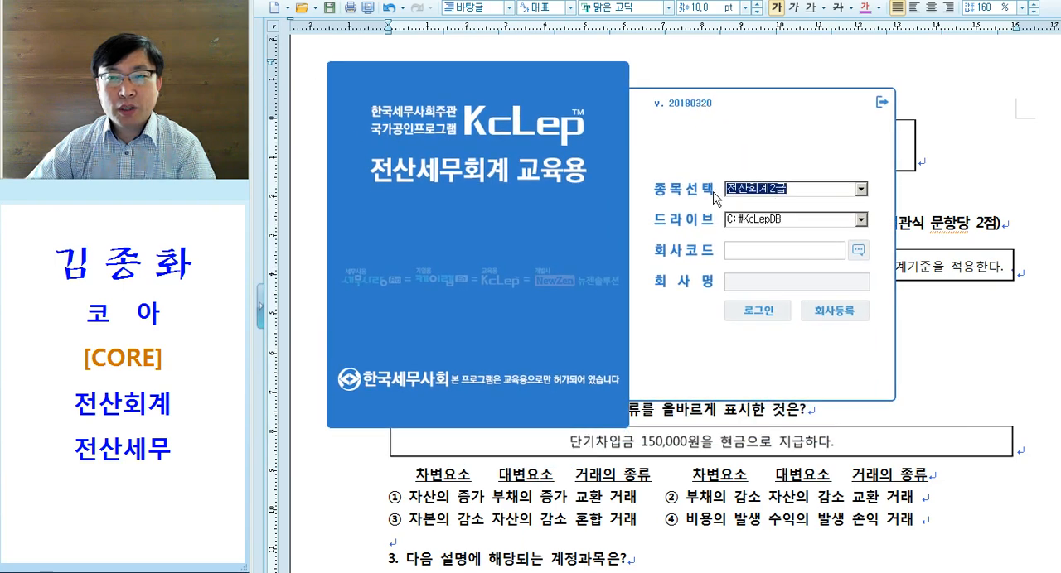
click(767, 250)
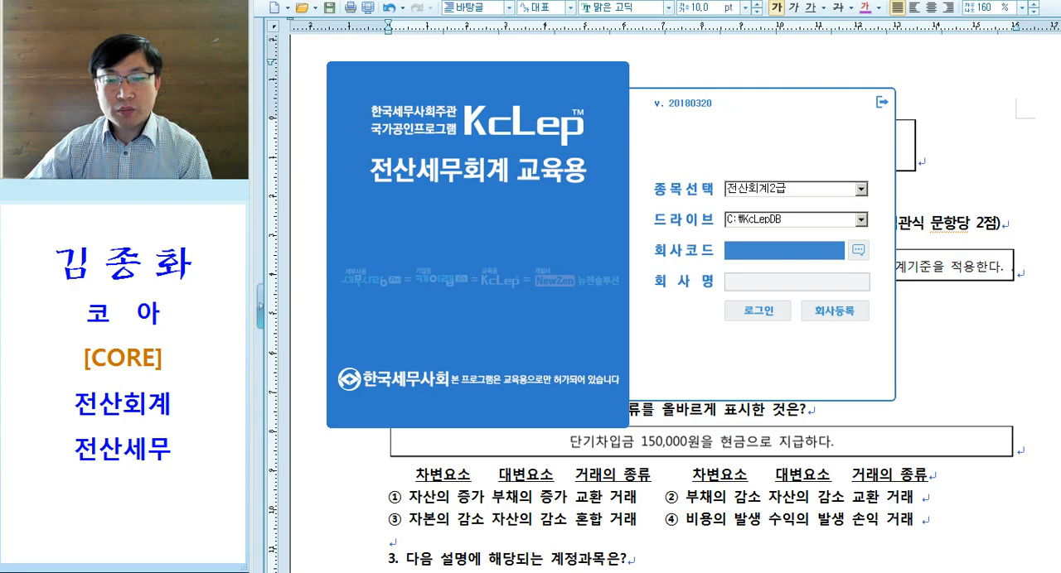
- Switch to the exam document and look through the 제71회 이론시험 questions up to the start of the 실무시험 section
click(651, 572)
scroll(648, 321, down, 15)
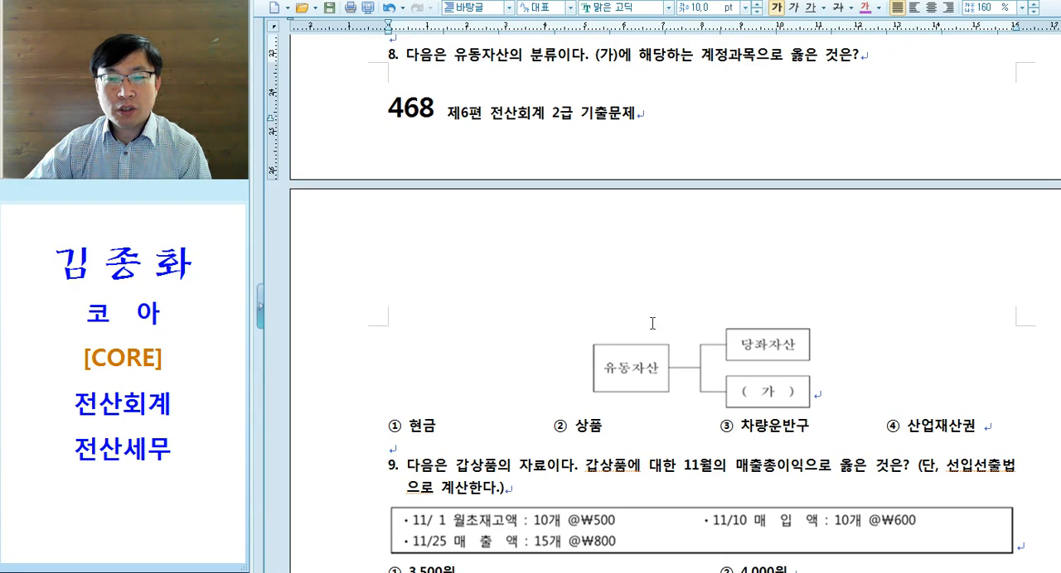
scroll(647, 322, down, 20)
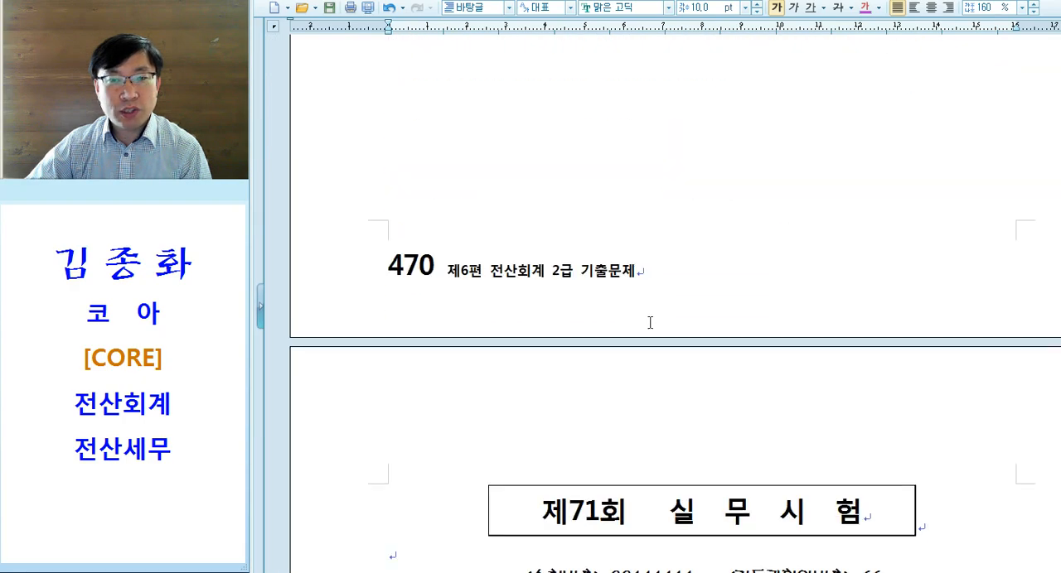
scroll(651, 323, up, 20)
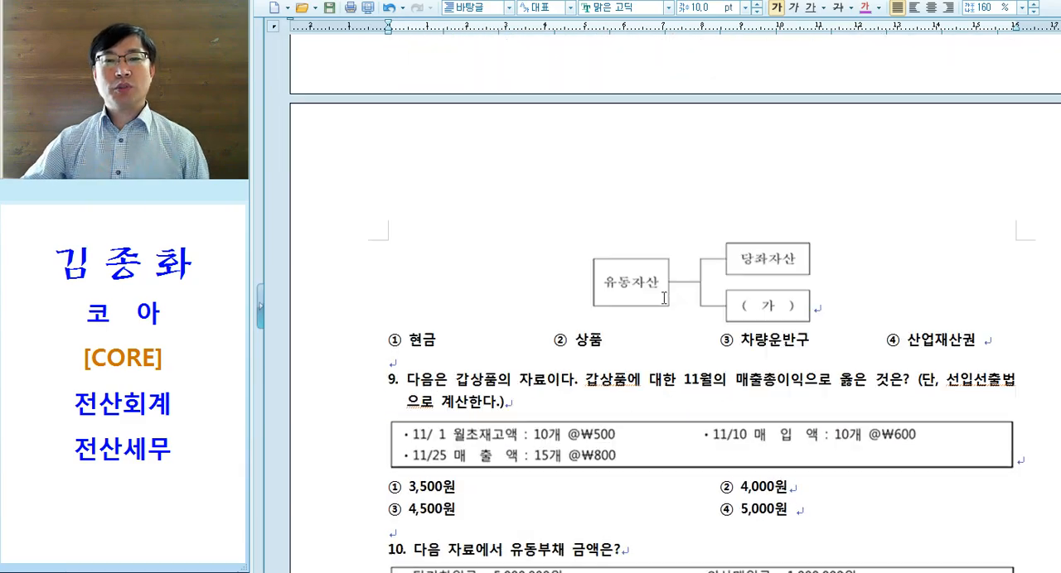
scroll(663, 297, up, 10)
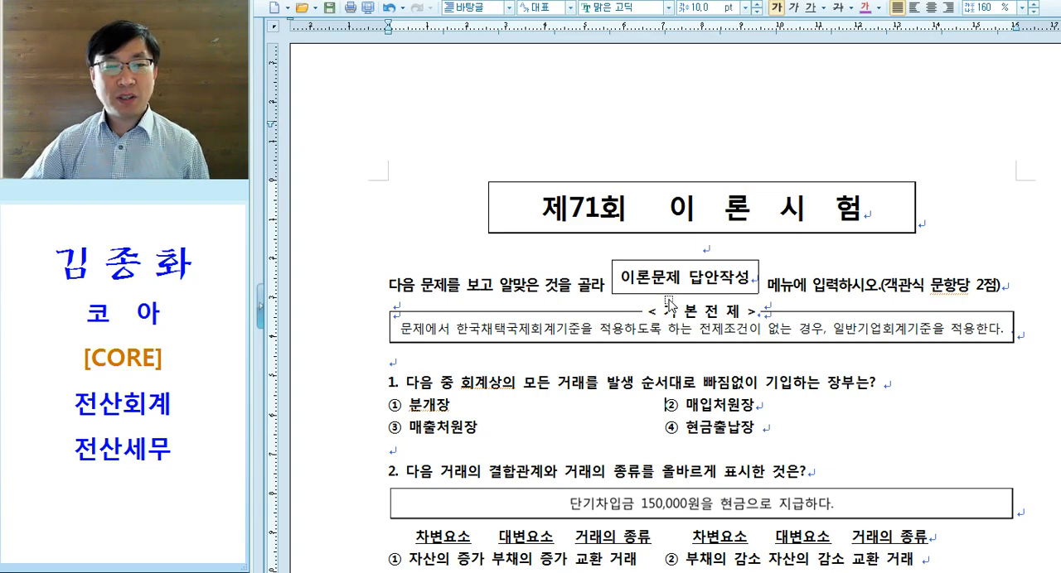
scroll(670, 304, down, 10)
scroll(670, 300, down, 20)
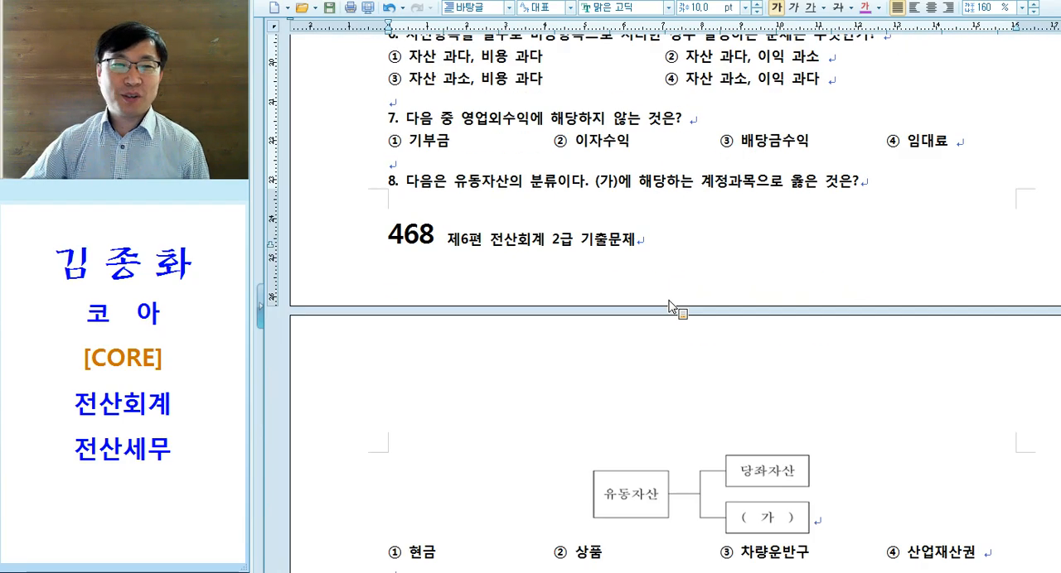
scroll(667, 296, down, 15)
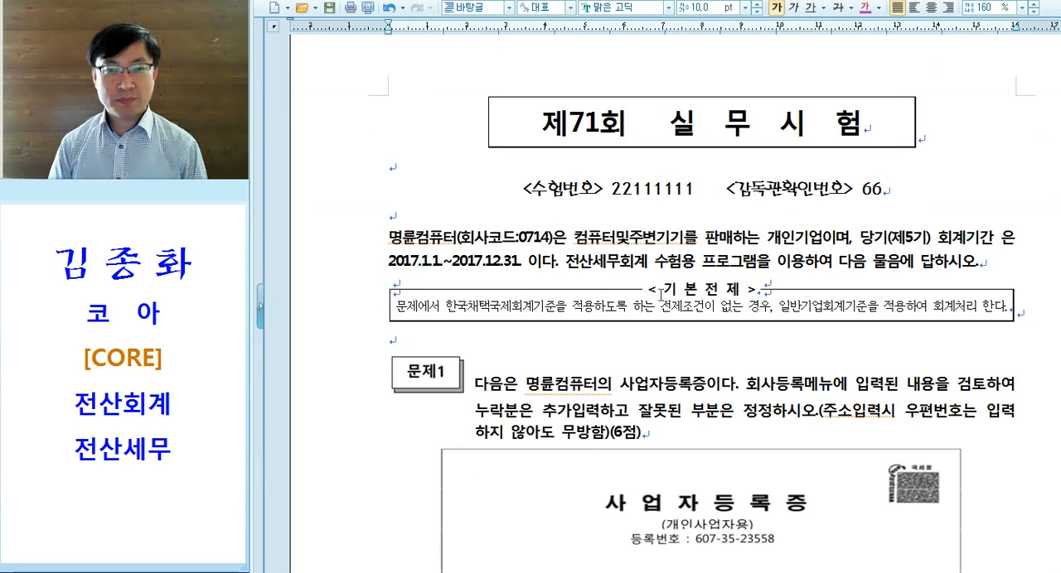
- Colour the text 명륜컴퓨터(회사코드:0714) magenta in the introduction of the practical exam
drag(537, 193, 898, 183)
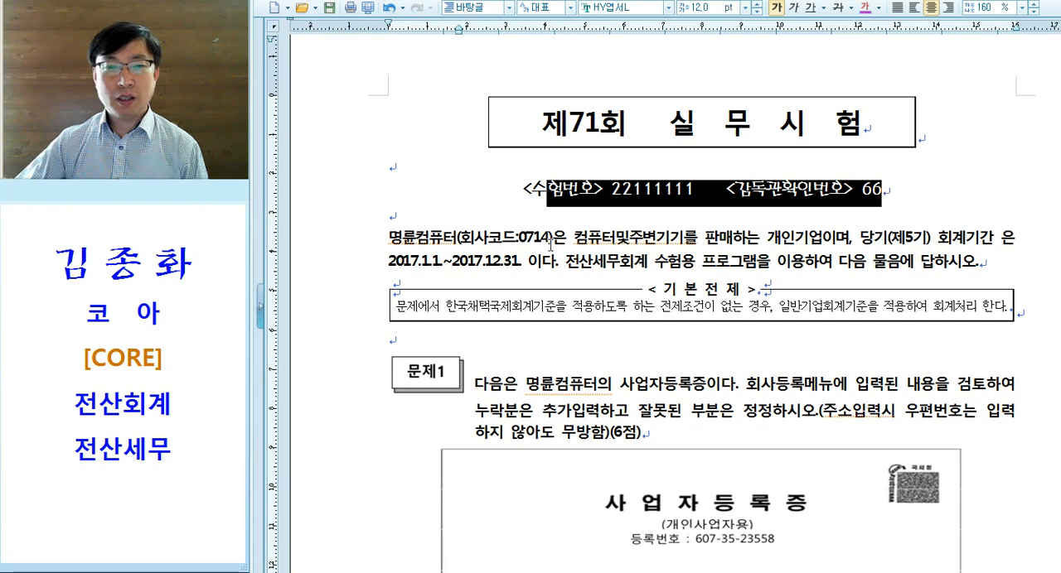
drag(387, 241, 547, 238)
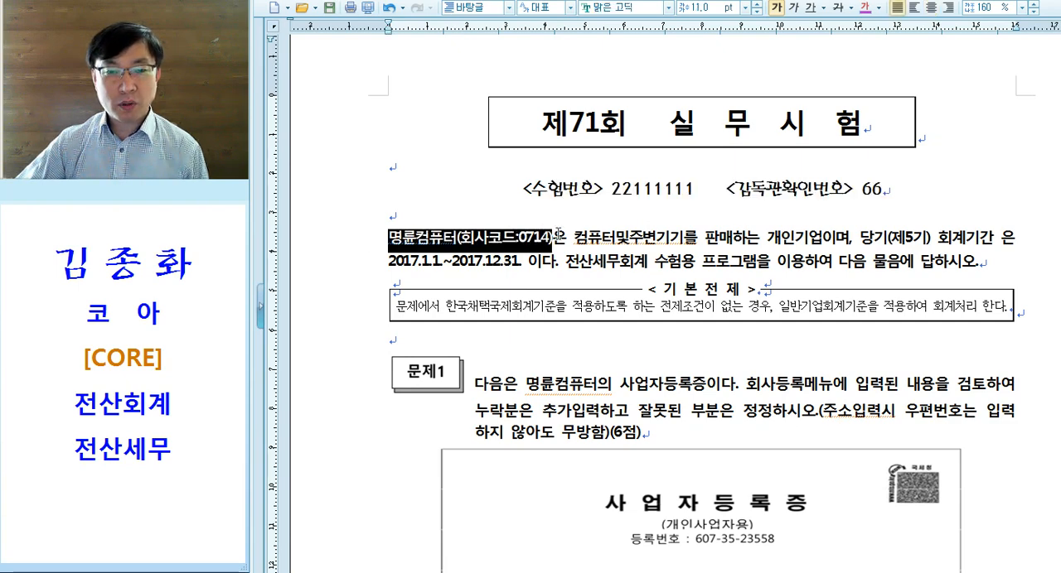
click(863, 7)
click(584, 233)
drag(519, 242, 554, 241)
click(604, 239)
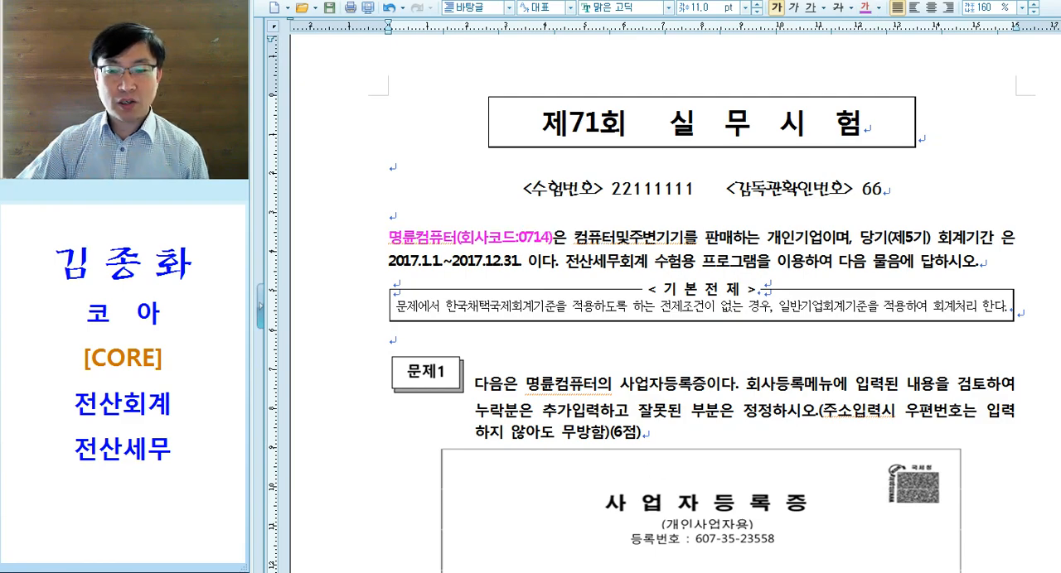
- Switch to the KcLep login screen and log in with company code 0714
click(193, 572)
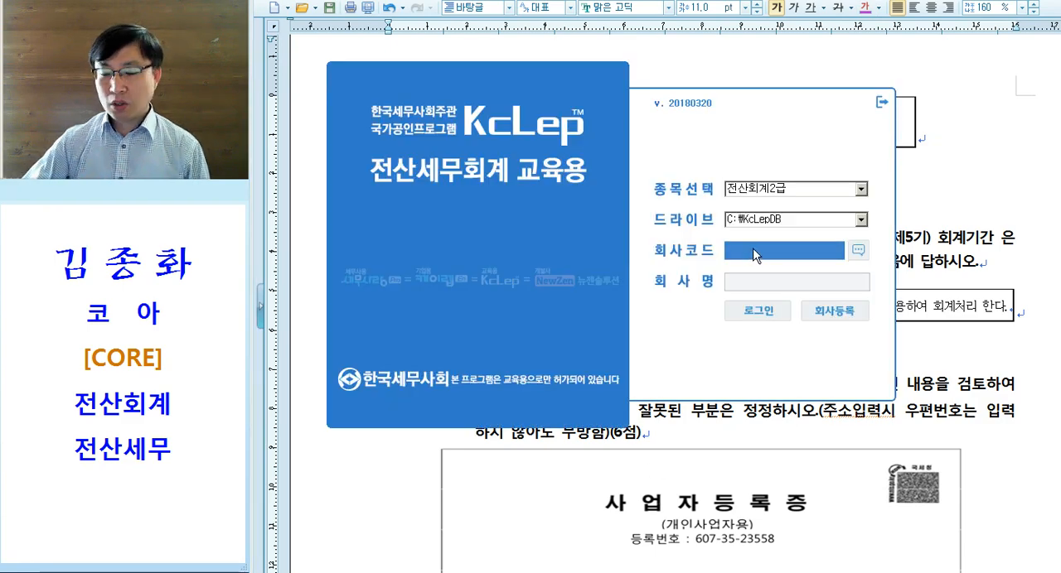
click(754, 255)
text(0714)
key(Return)
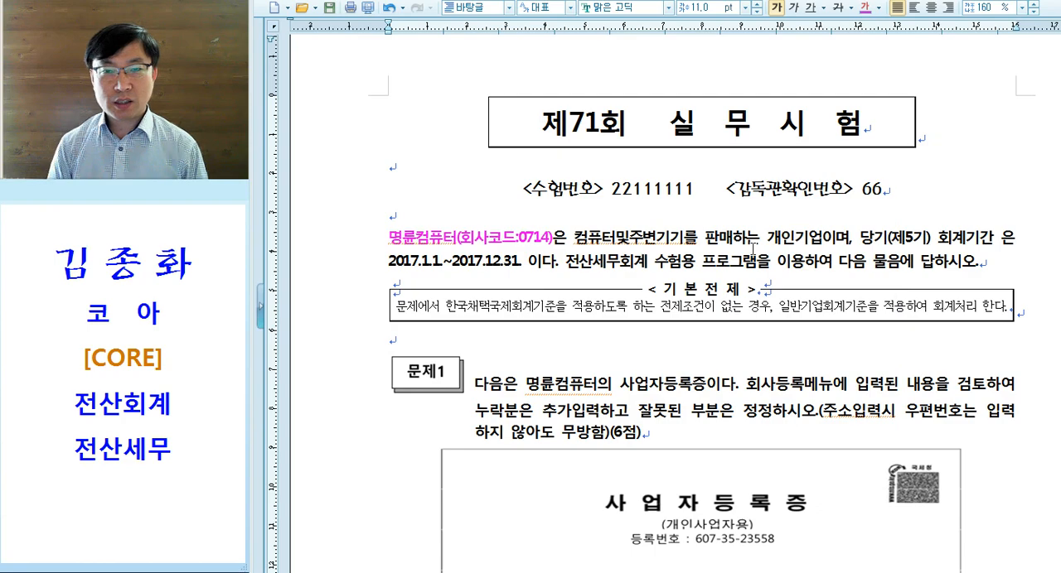
drag(703, 26, 806, 28)
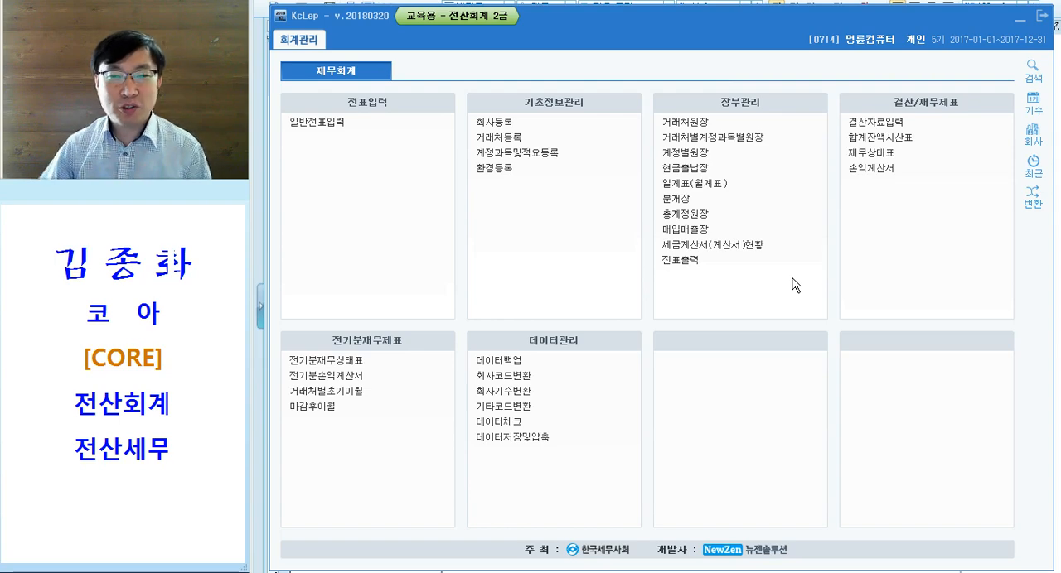
- Exit the 명륜컴퓨터 session and switch to the browser with the Naver cafe post
click(1040, 16)
click(697, 311)
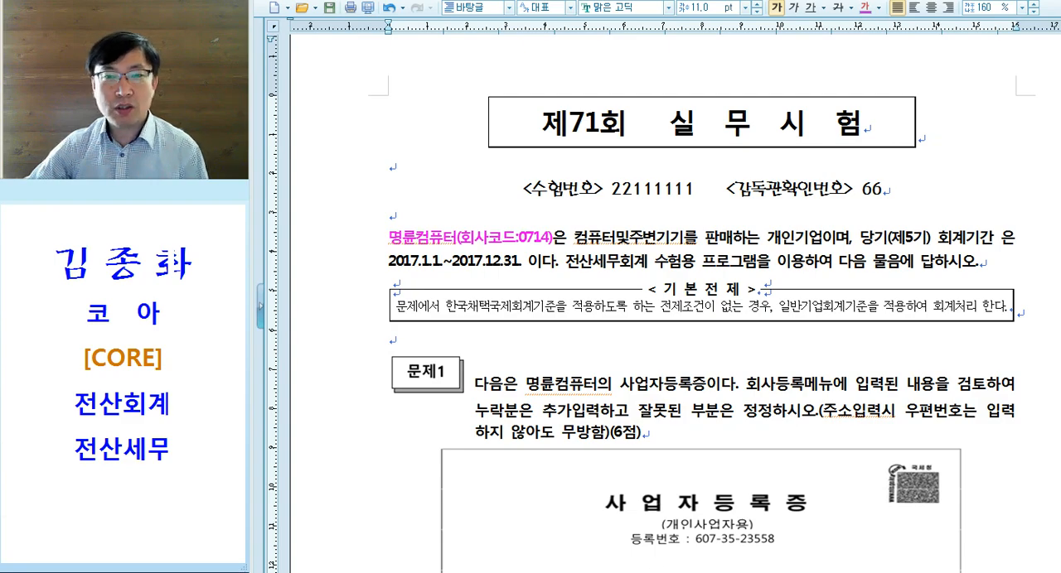
key(alt+Tab)
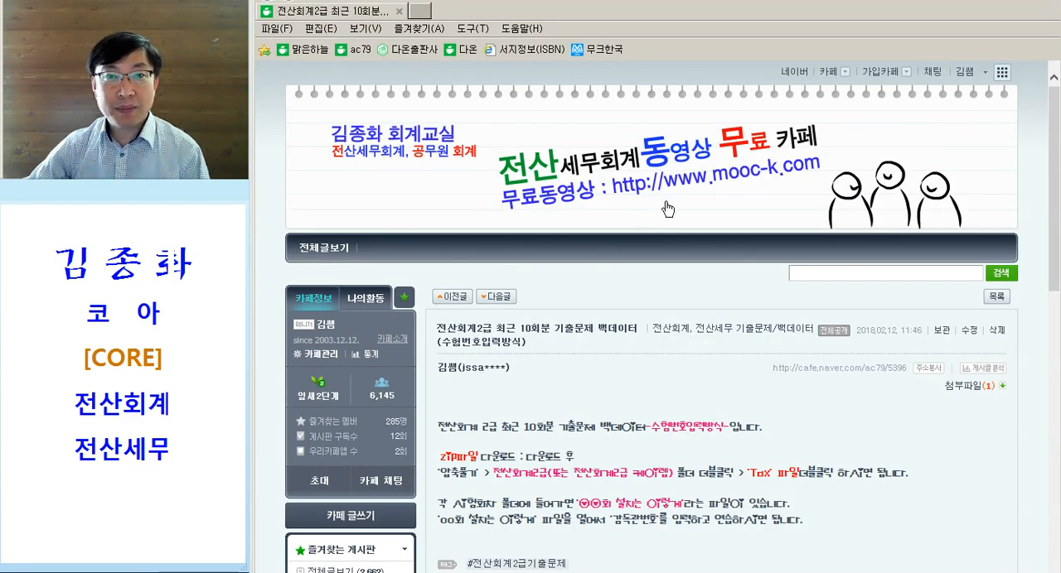
- From the 전산회계, 전산세무 기출문제/백데이터 board, open the 전산회계2급 최근 10회분 examinee-number post and save its attachment 회계2급.egg to the PC
scroll(666, 207, down, 1)
scroll(664, 205, up, 1)
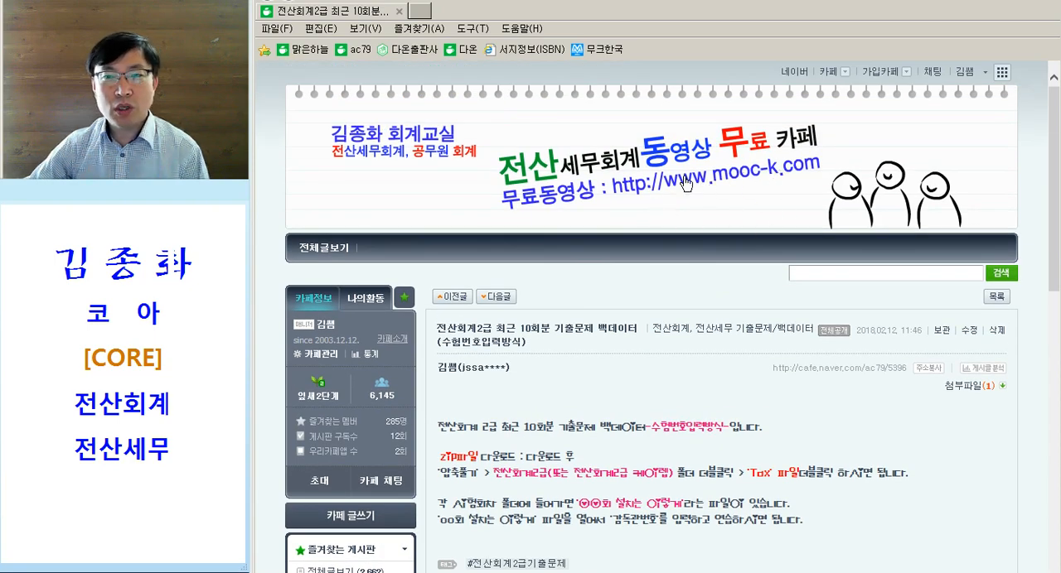
scroll(686, 184, down, 5)
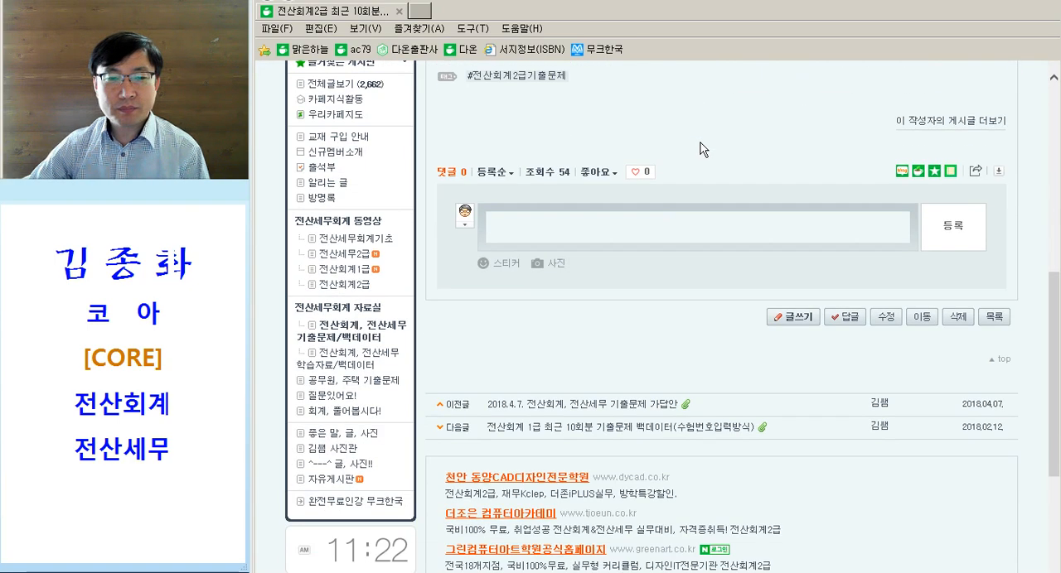
click(354, 336)
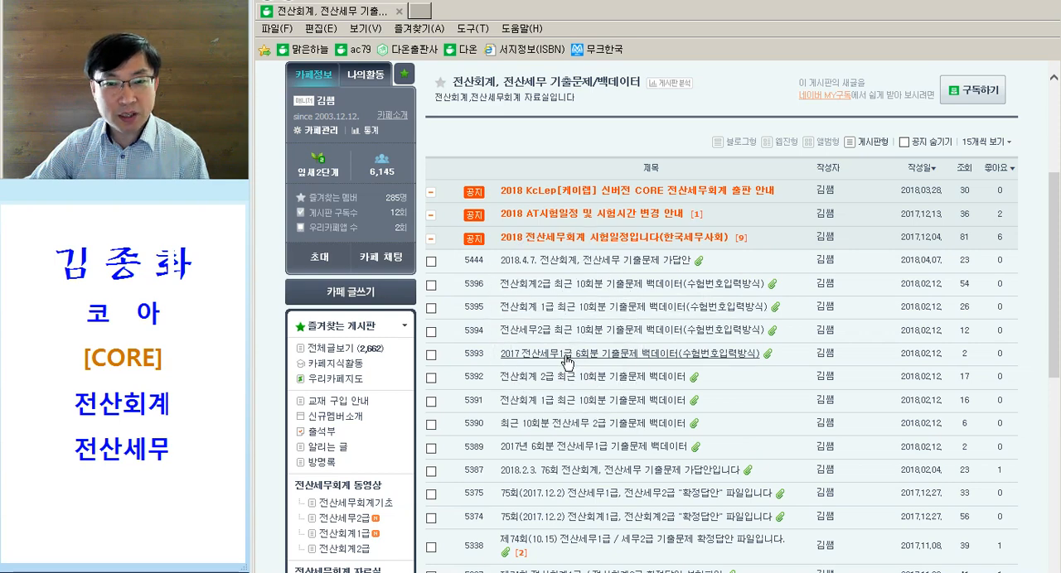
click(631, 285)
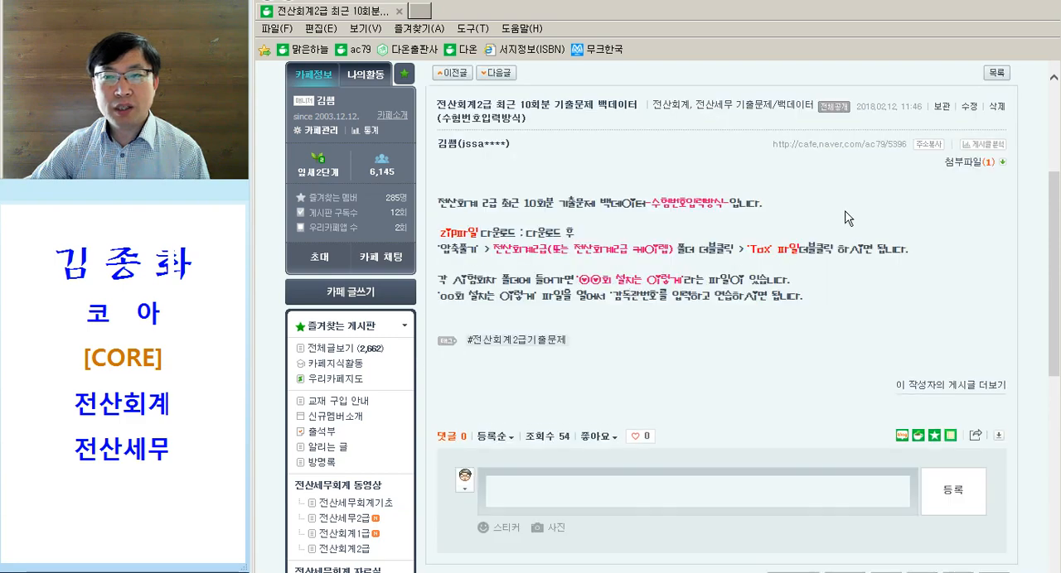
click(964, 164)
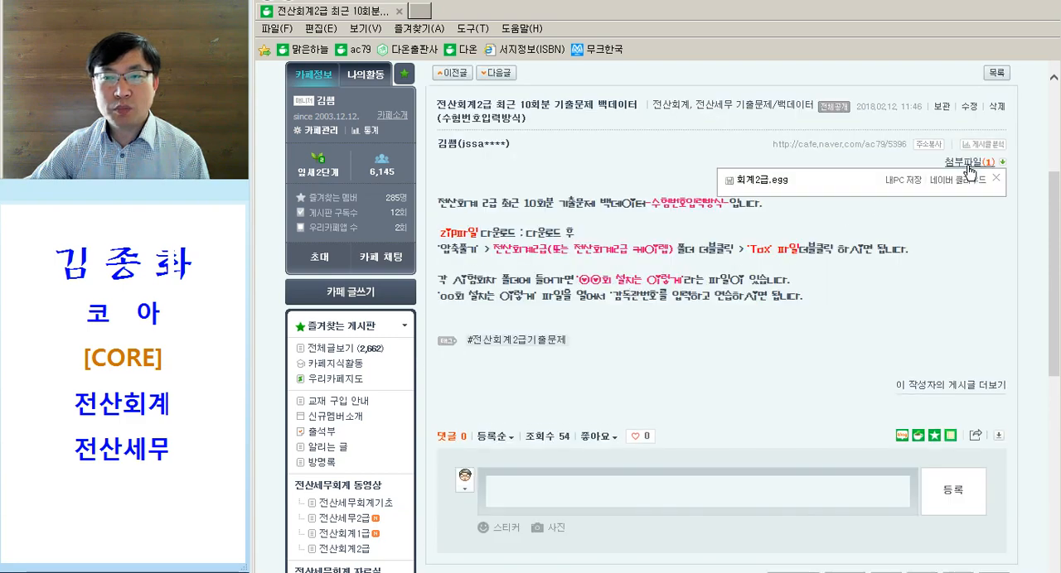
click(896, 186)
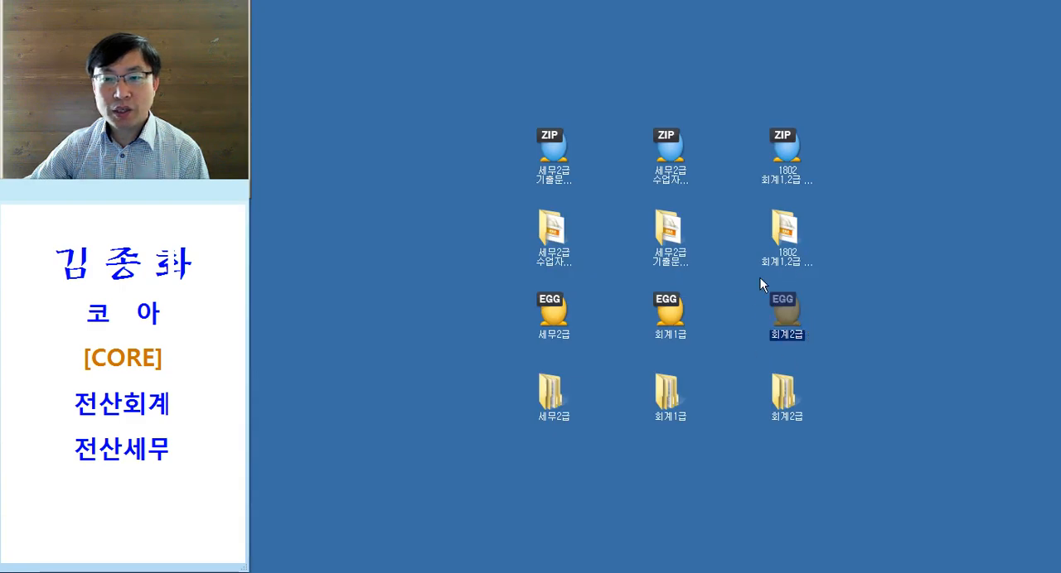
- Extract the 회계2급 EGG archive on the desktop with ALZip
click(794, 324)
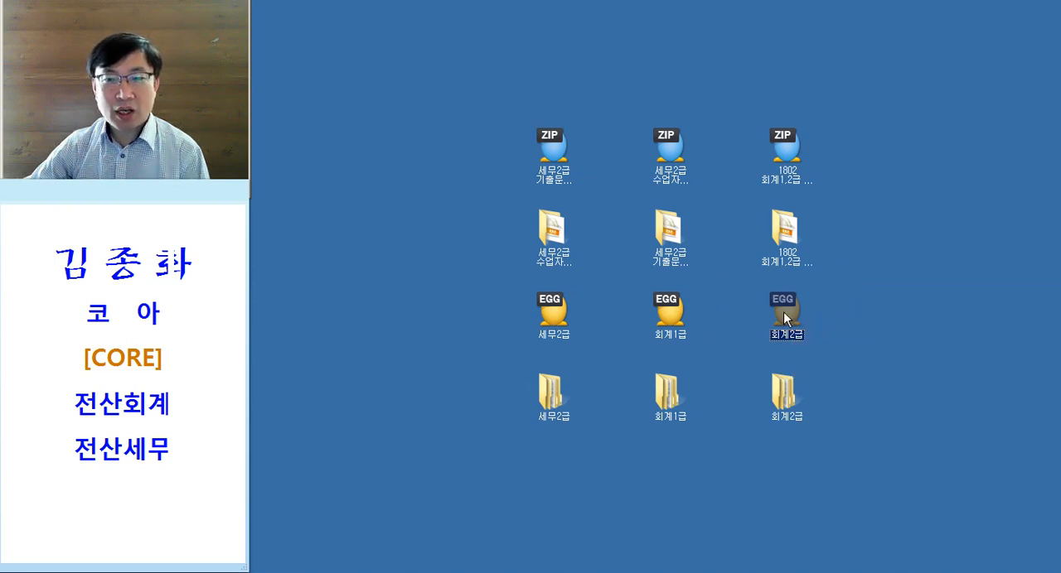
right_click(783, 312)
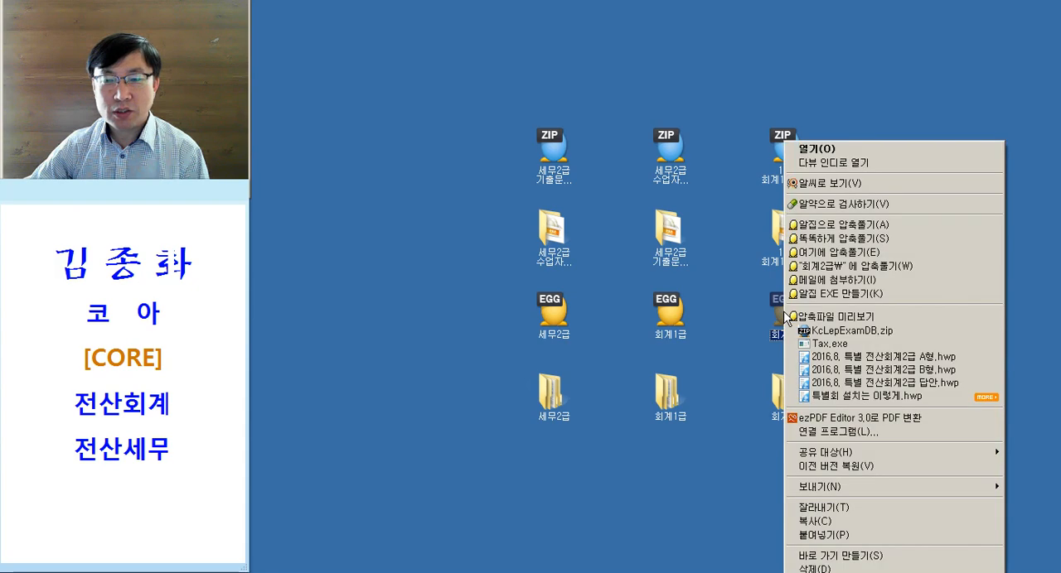
click(831, 228)
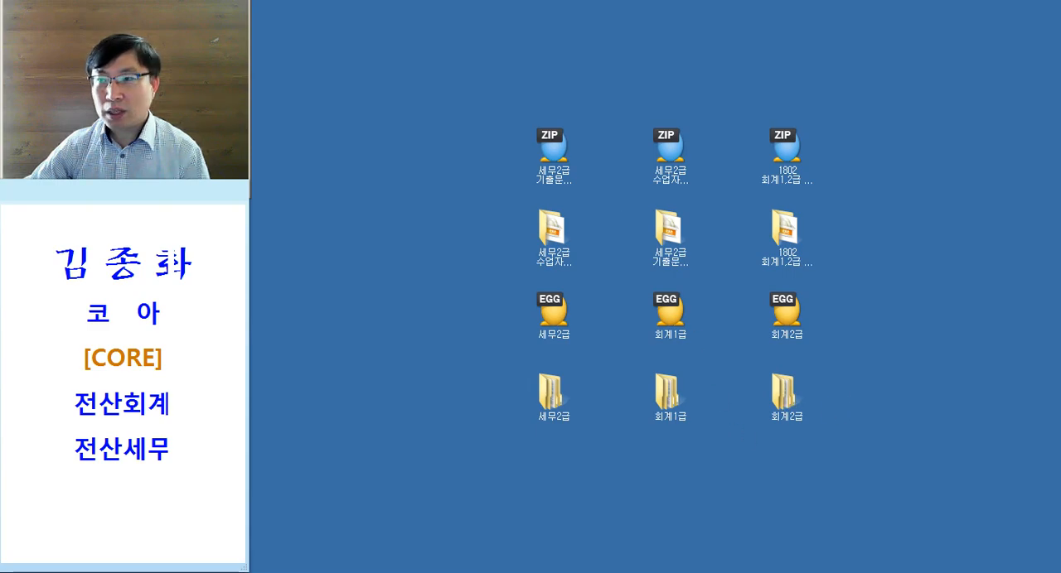
- In the 회계2급 folder, open 제71회 전산회계2급 and its subfolder 전산회계2급 케이렙
drag(1060, 100, 445, 19)
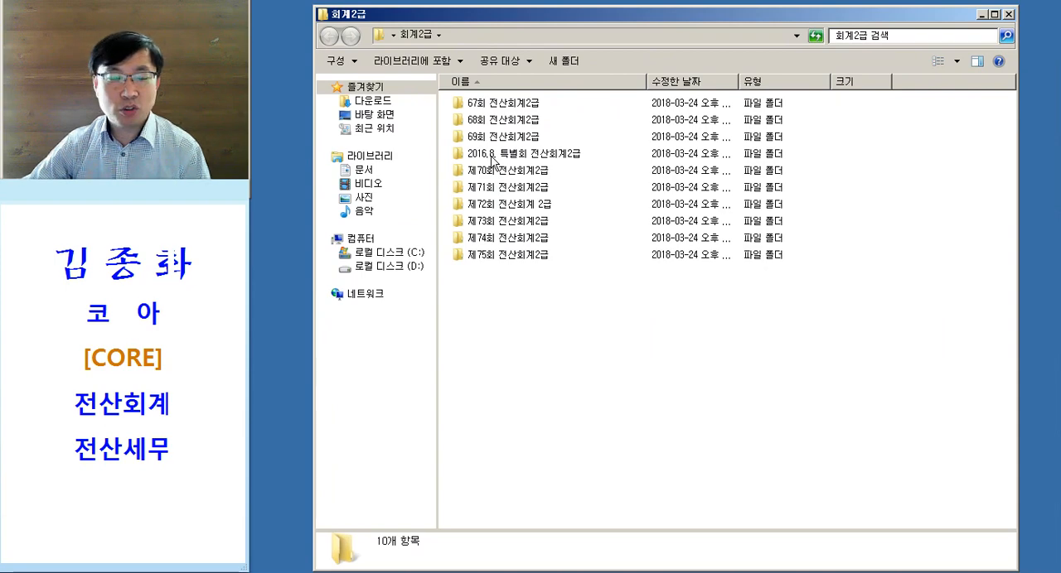
click(520, 103)
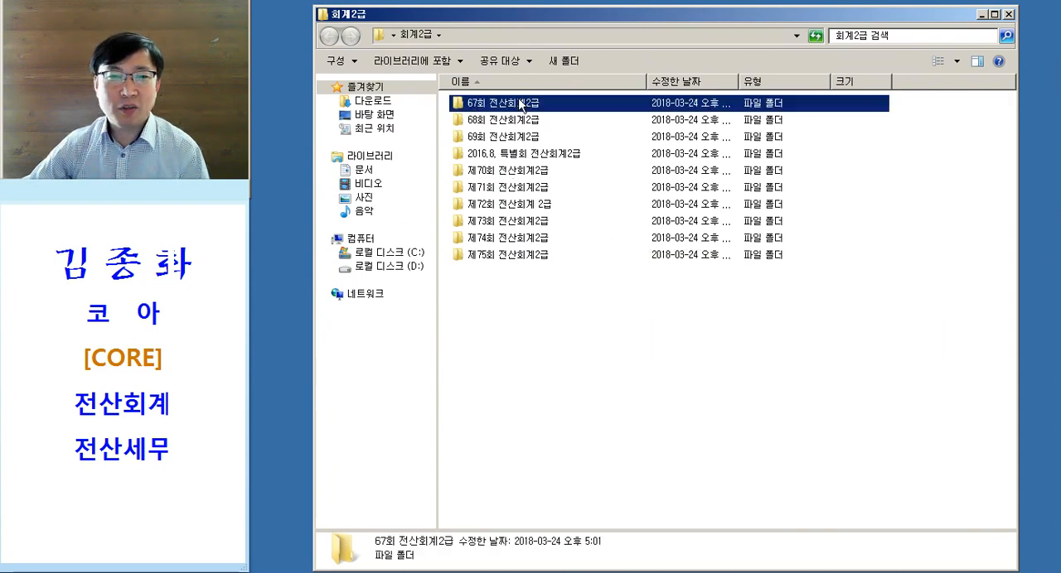
click(525, 171)
click(515, 189)
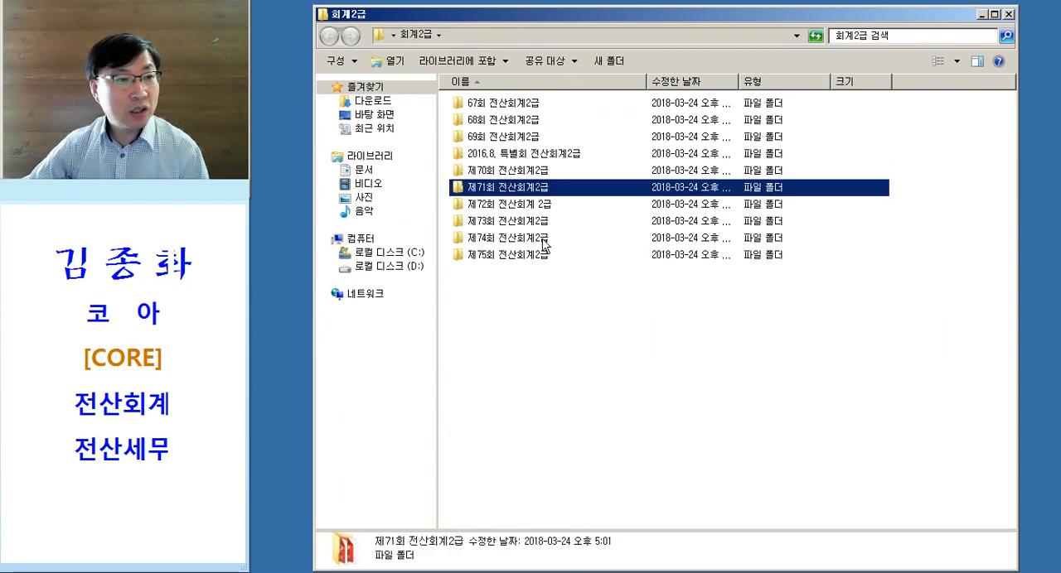
double_click(546, 194)
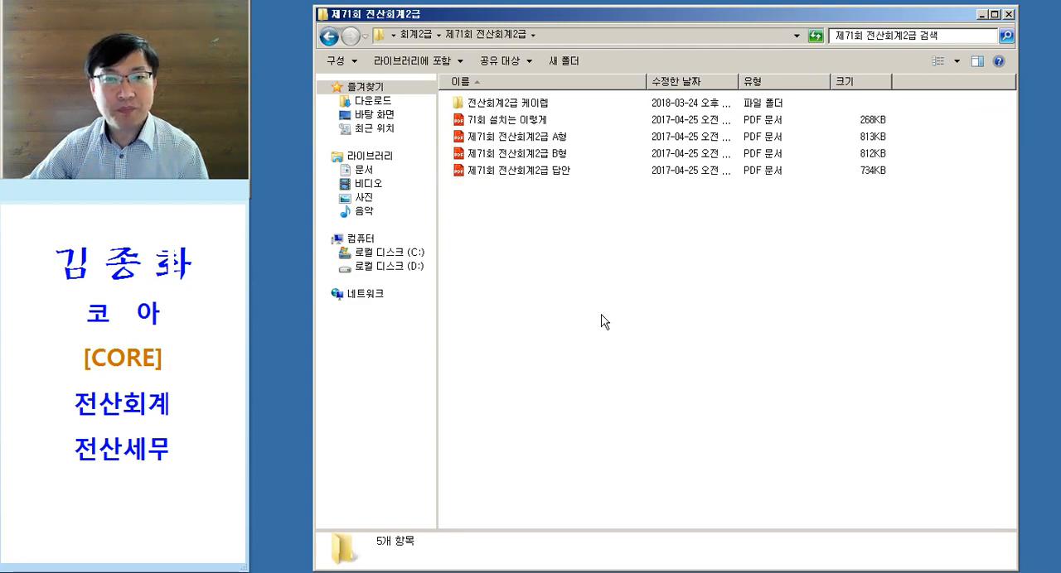
double_click(500, 104)
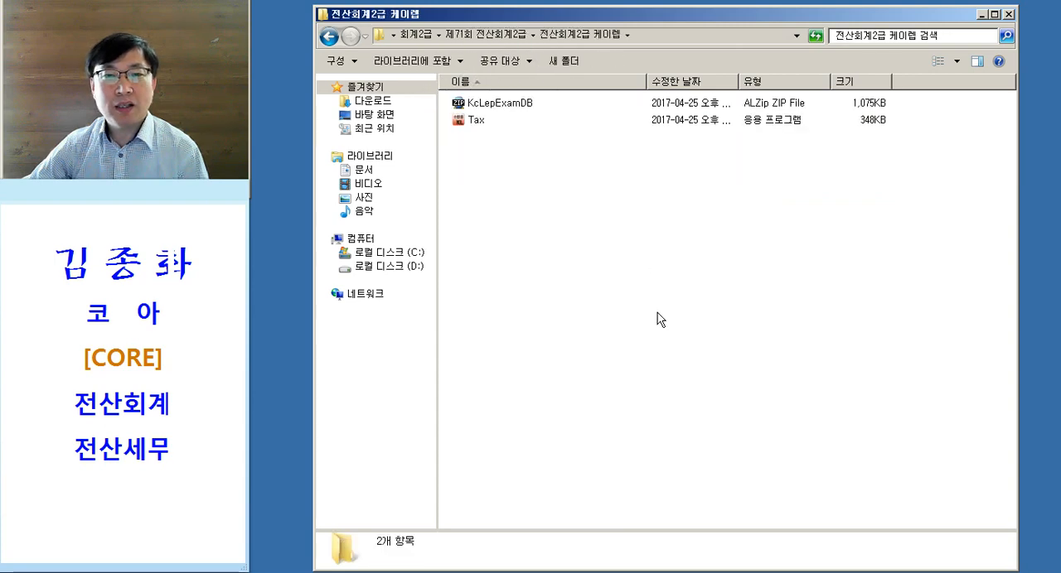
- Run the Tax program and install the 제71회 전산회계 2급 exam
click(474, 124)
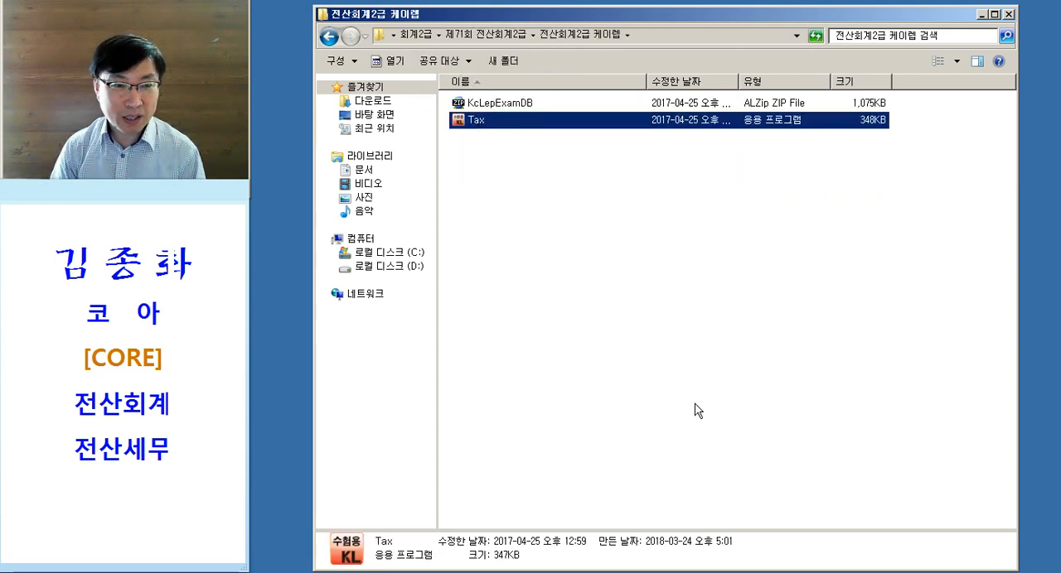
double_click(611, 123)
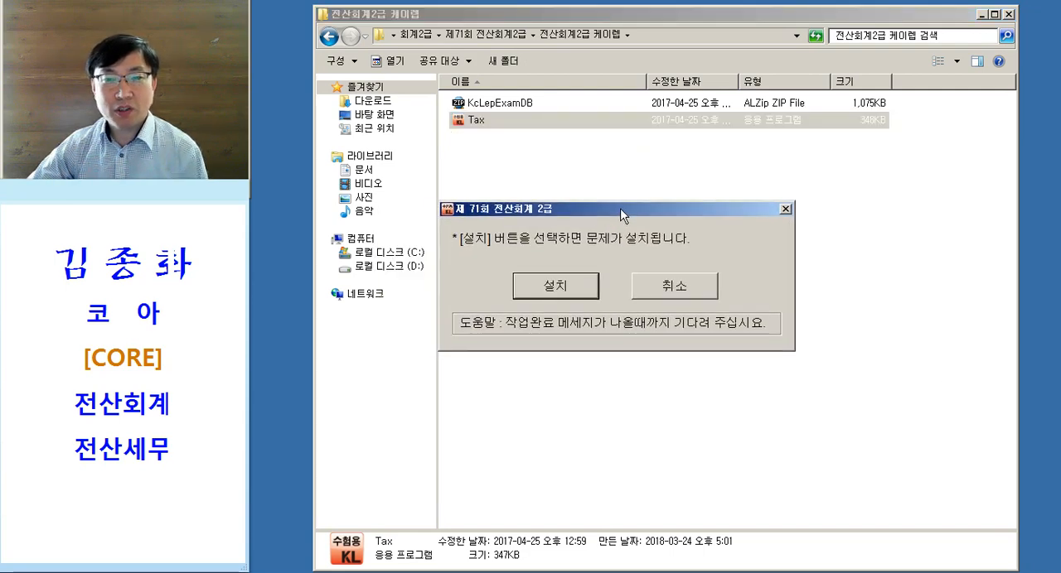
click(552, 290)
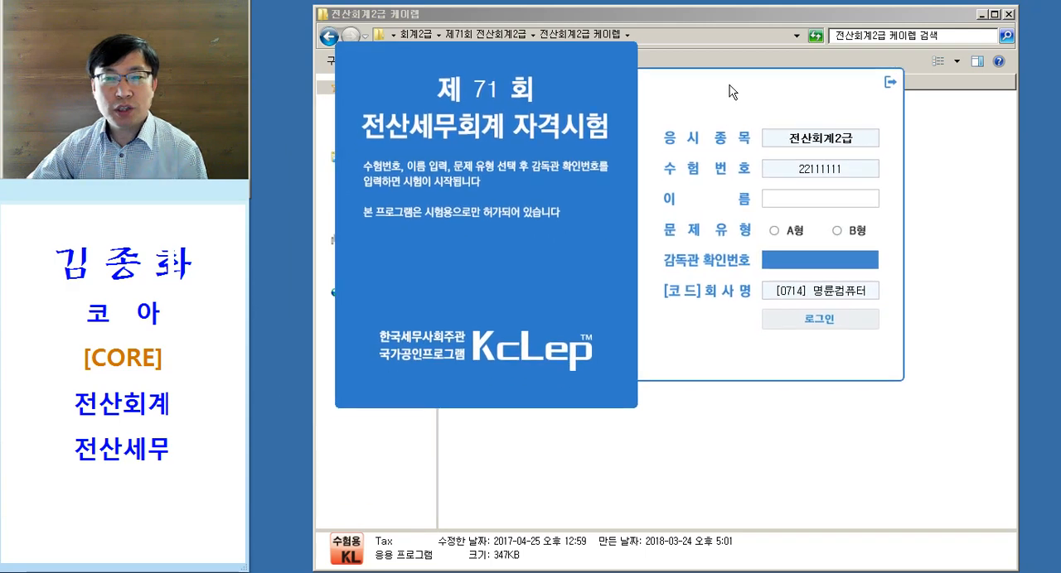
- Enter the examinee's name in the exam login form and choose the A형 question type
click(799, 197)
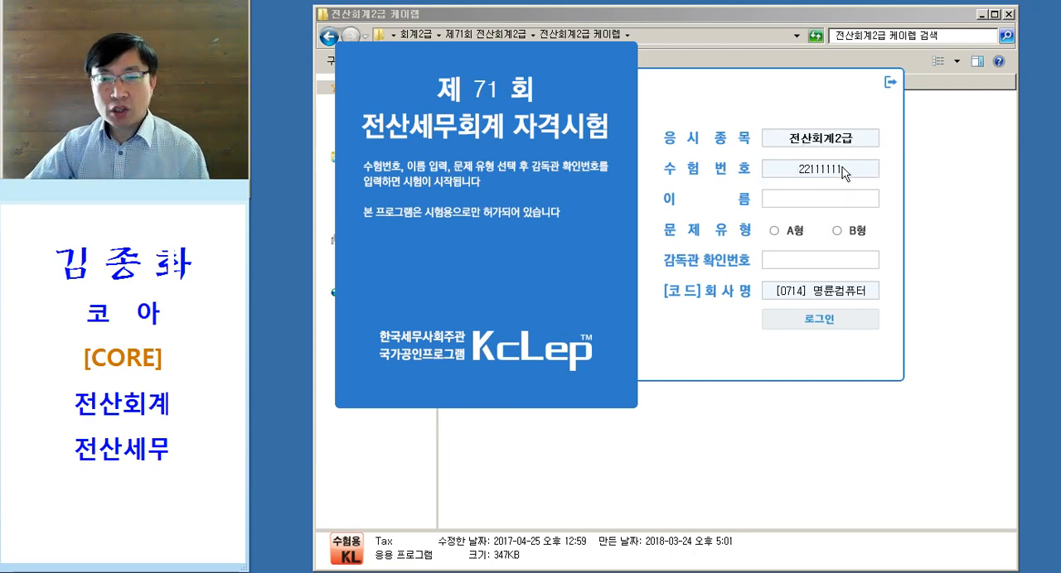
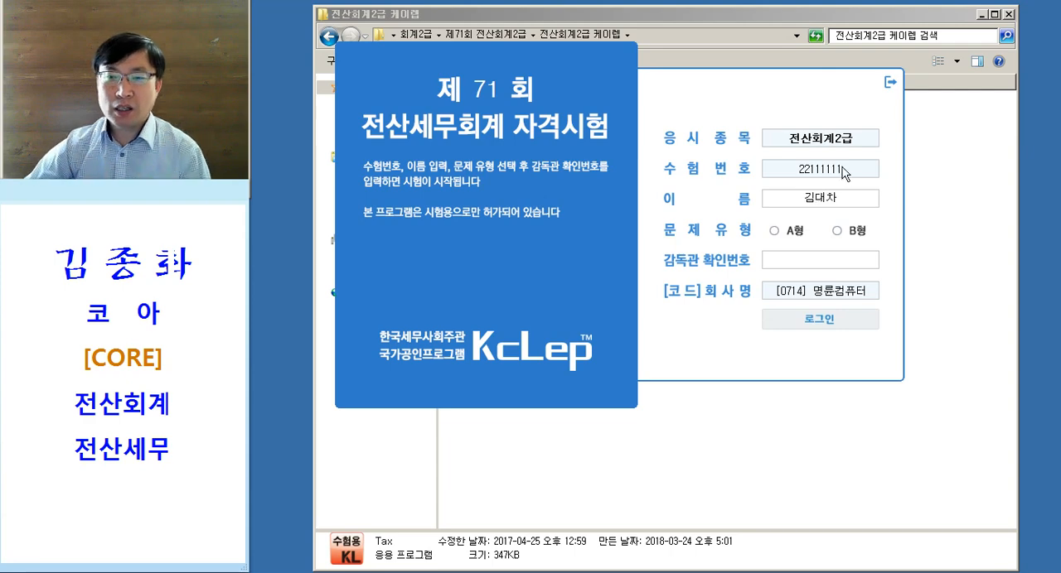
drag(757, 224, 767, 222)
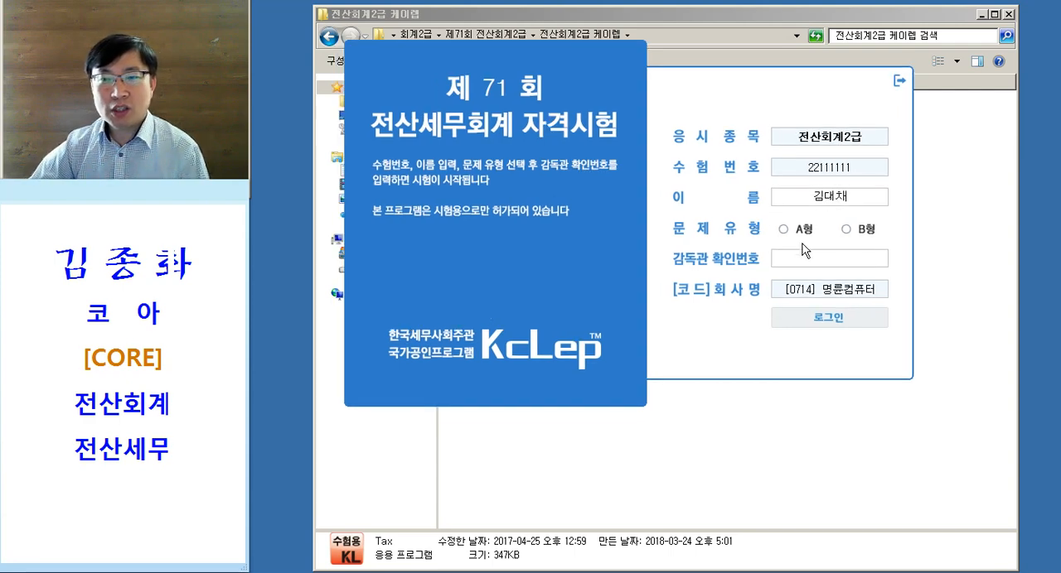
click(783, 230)
click(846, 232)
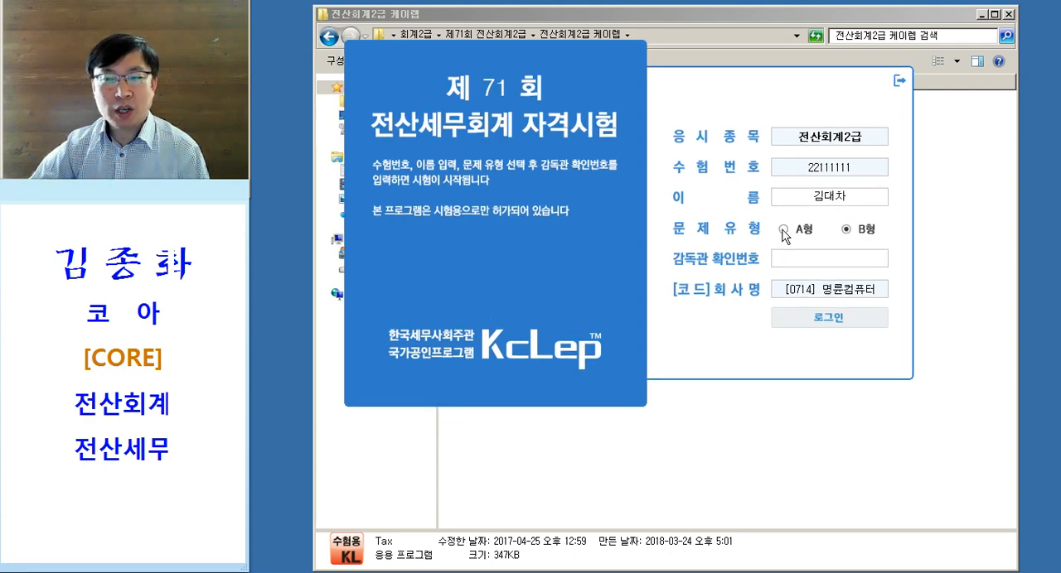
click(784, 229)
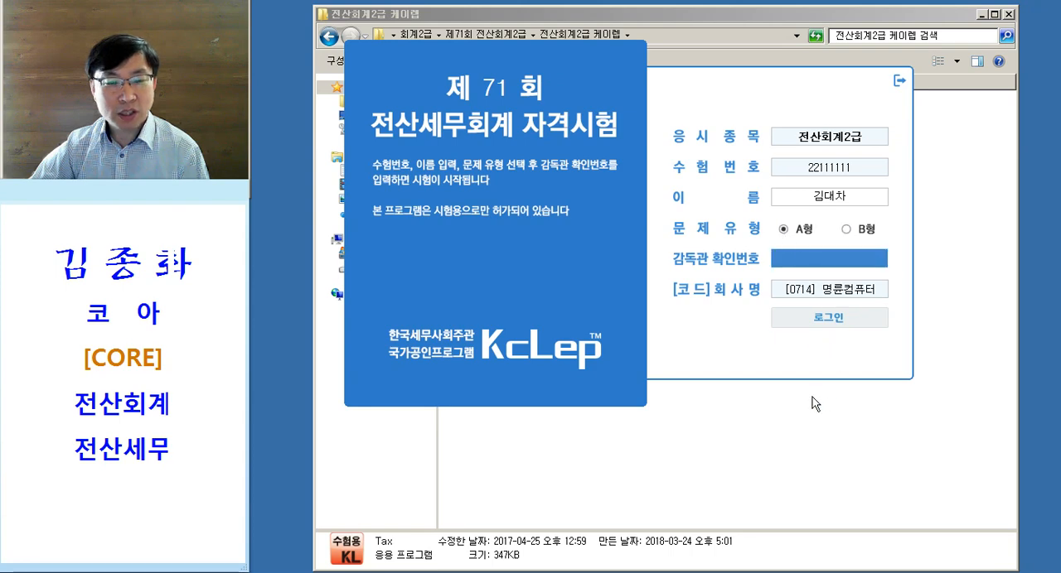
drag(731, 108, 737, 136)
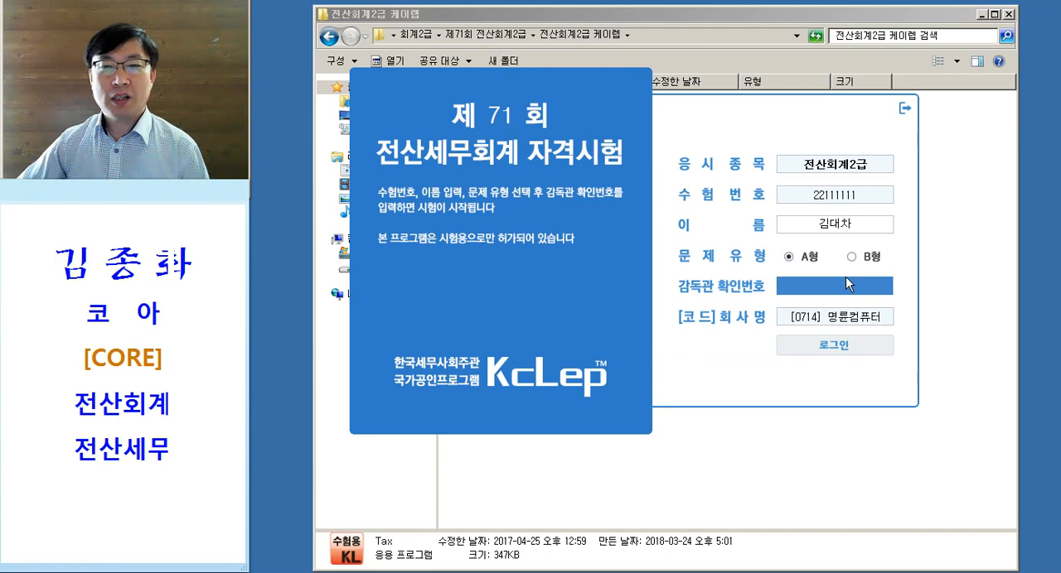
- Return the file window to the 제71회 전산회계2급 folder and look up the 감독관확인번호 in the 제71회 실무시험 document
click(777, 486)
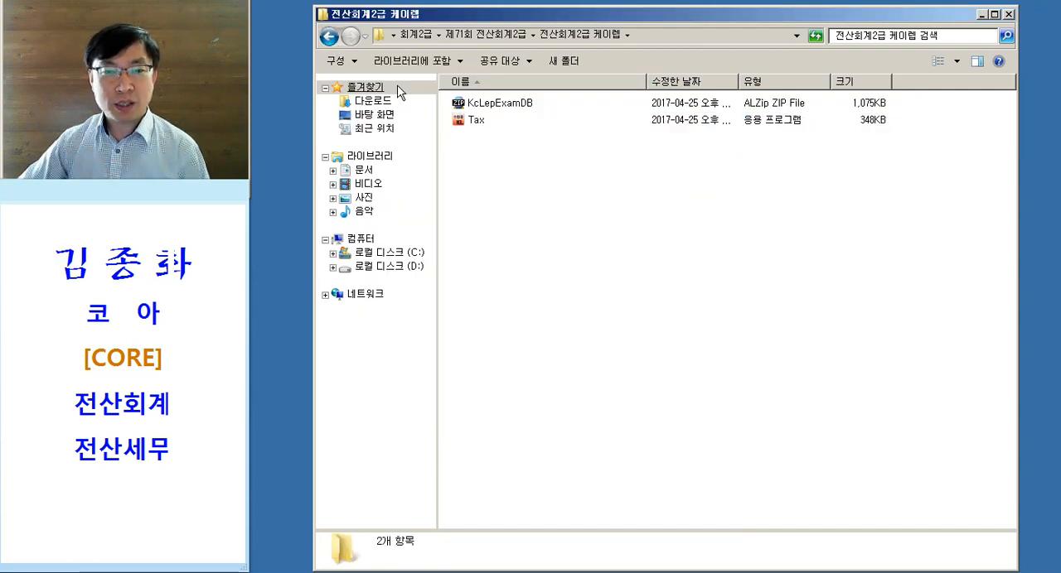
click(329, 36)
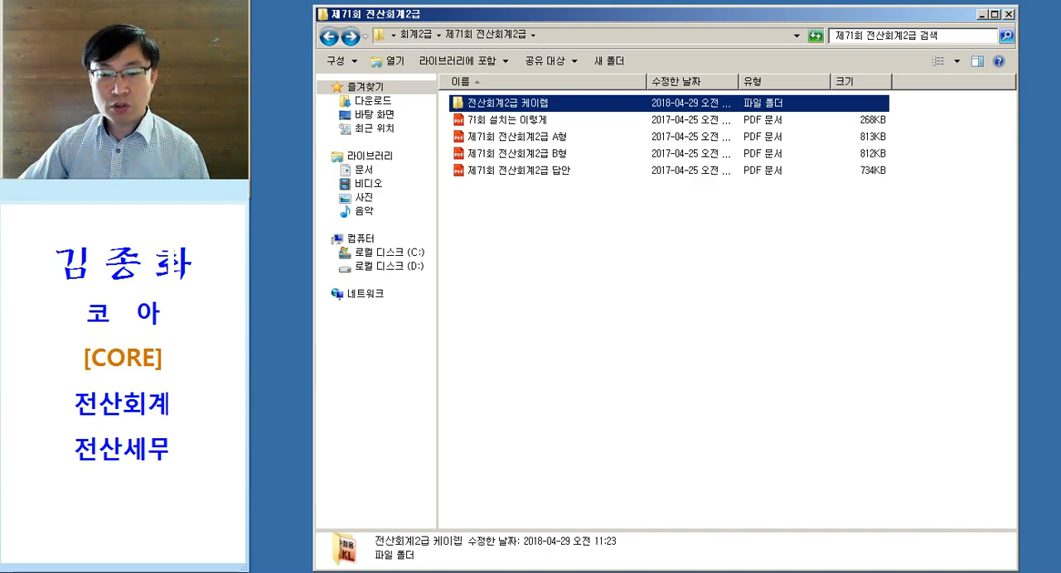
click(694, 571)
drag(884, 192, 907, 194)
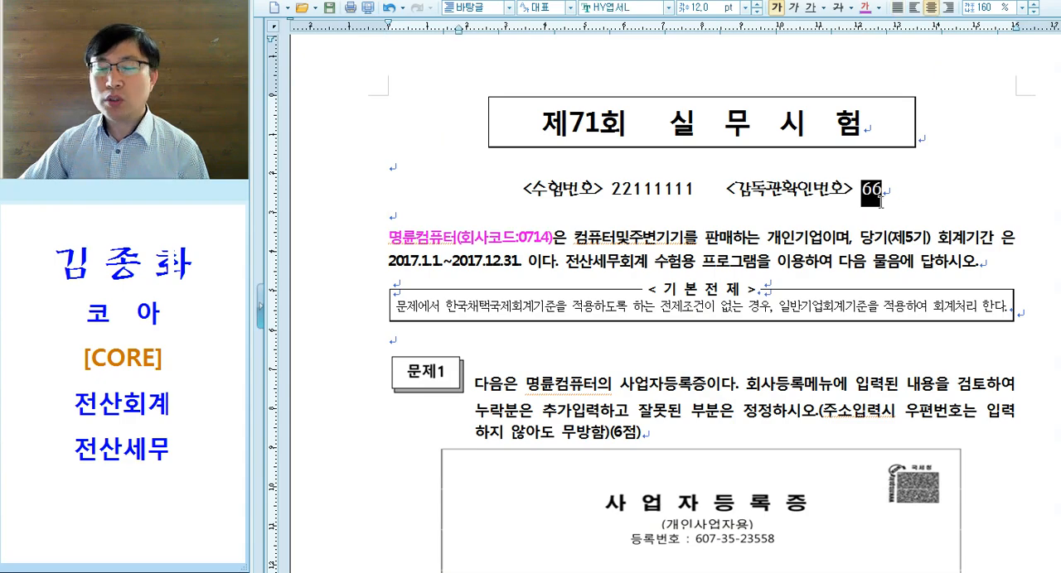
click(714, 572)
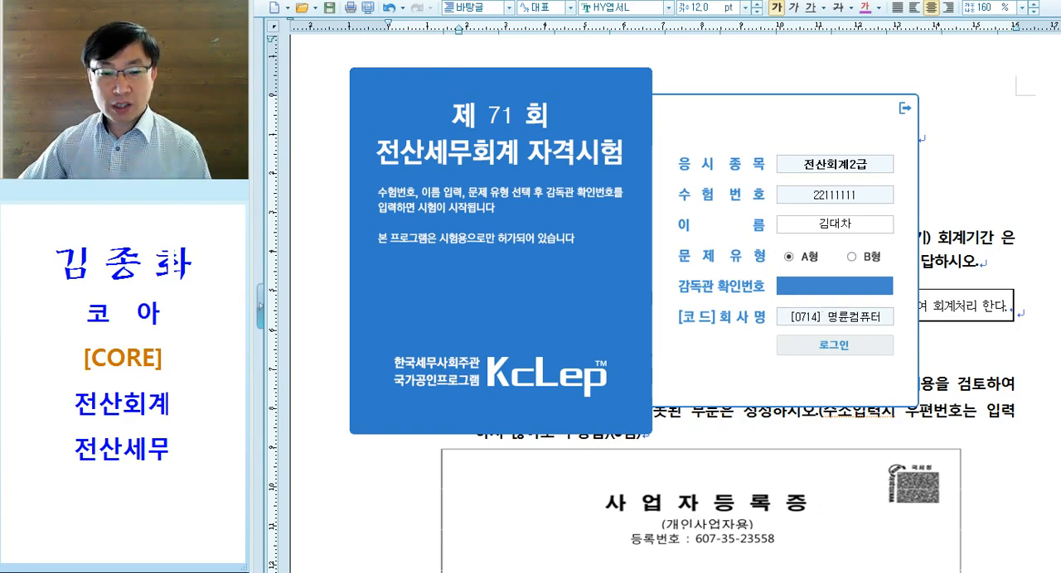
- Open the PDF 71회 설치는 이렇게 from the 제71회 전산회계2급 folder
click(88, 572)
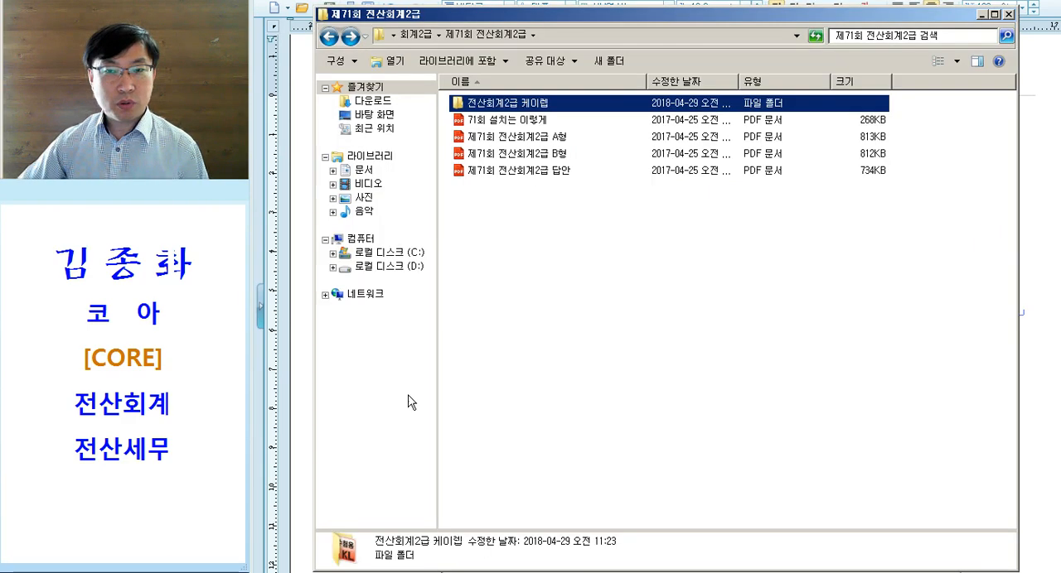
click(563, 205)
click(563, 172)
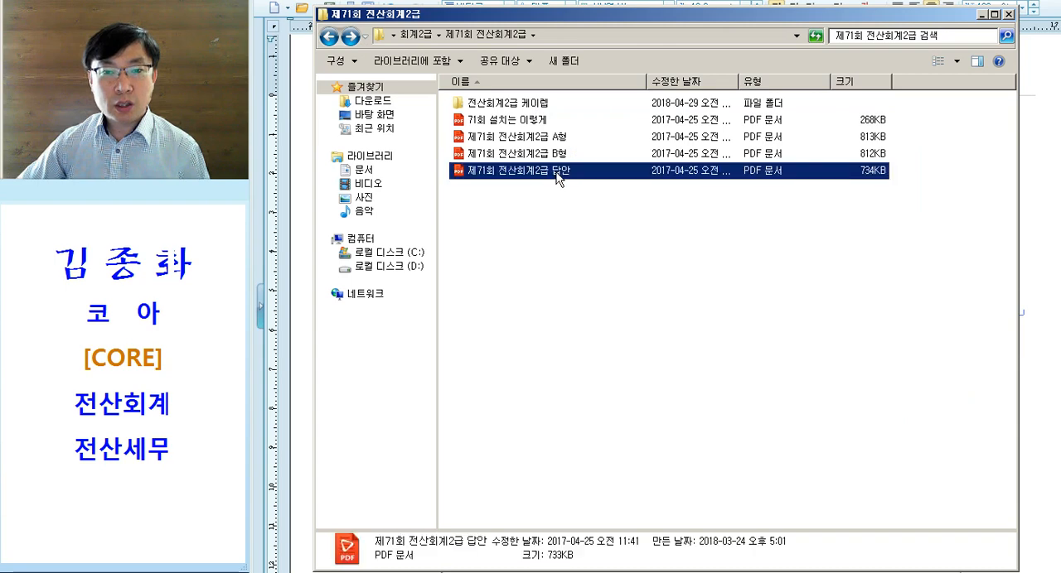
click(527, 120)
key(ctrl)
key(ctrl)
key(ctrl)
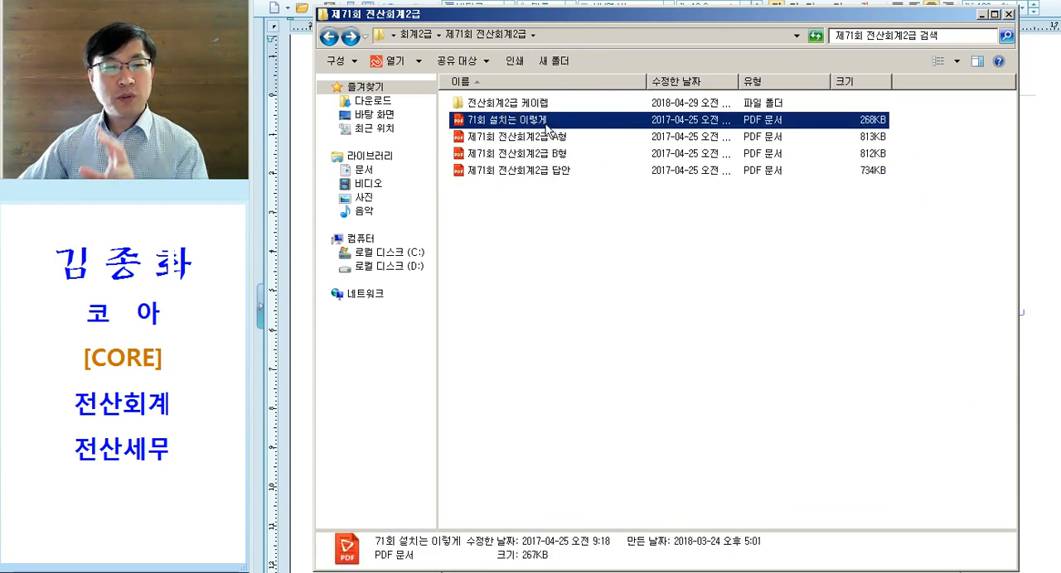
click(521, 260)
click(537, 126)
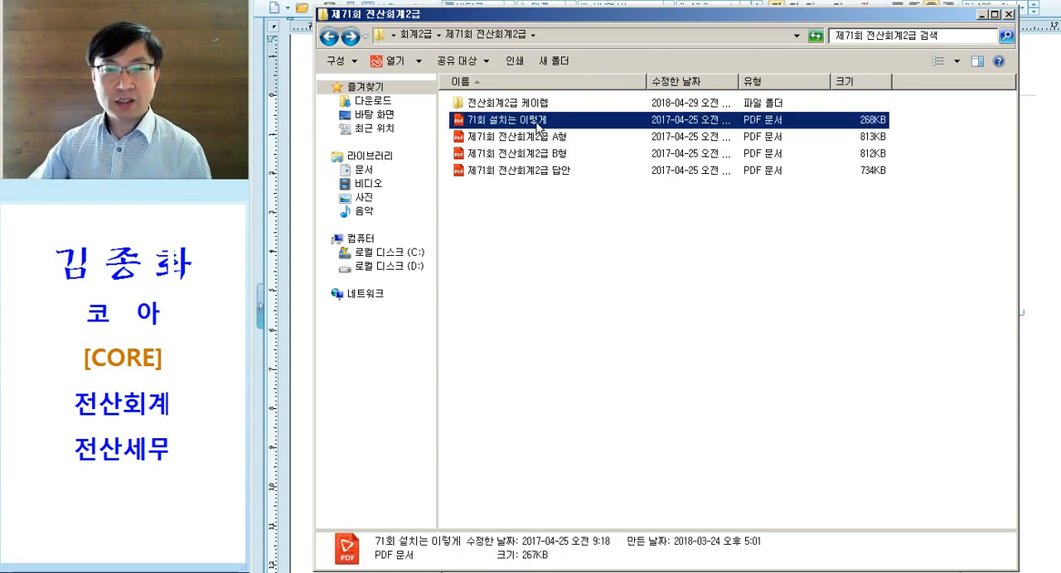
key(ctrl)
key(ctrl)
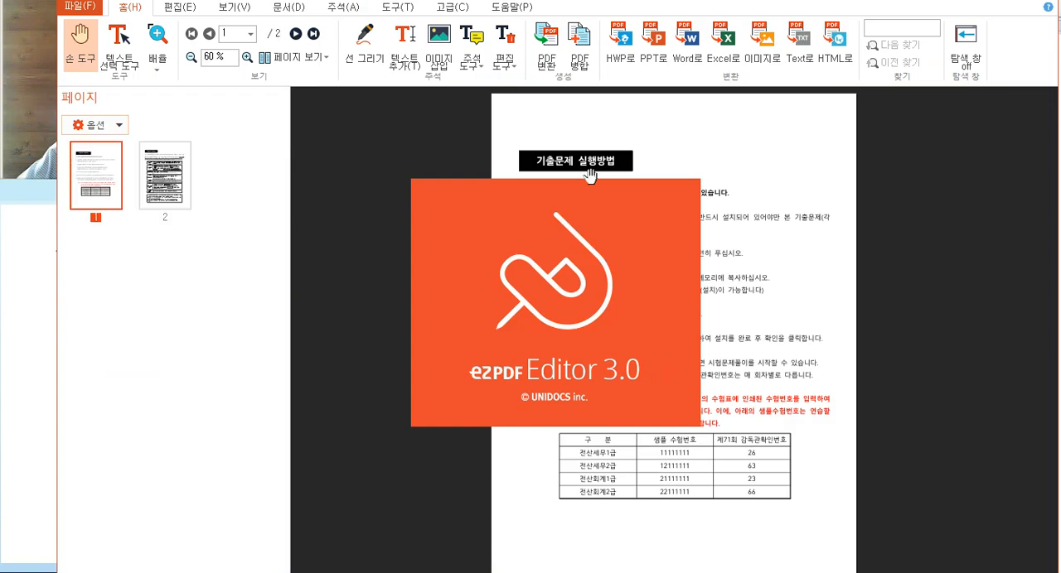
- Examine the PDF's table of sample examinee numbers and 제71회 감독관확인번호 enlarged, then close the PDF
scroll(787, 368, down, 1)
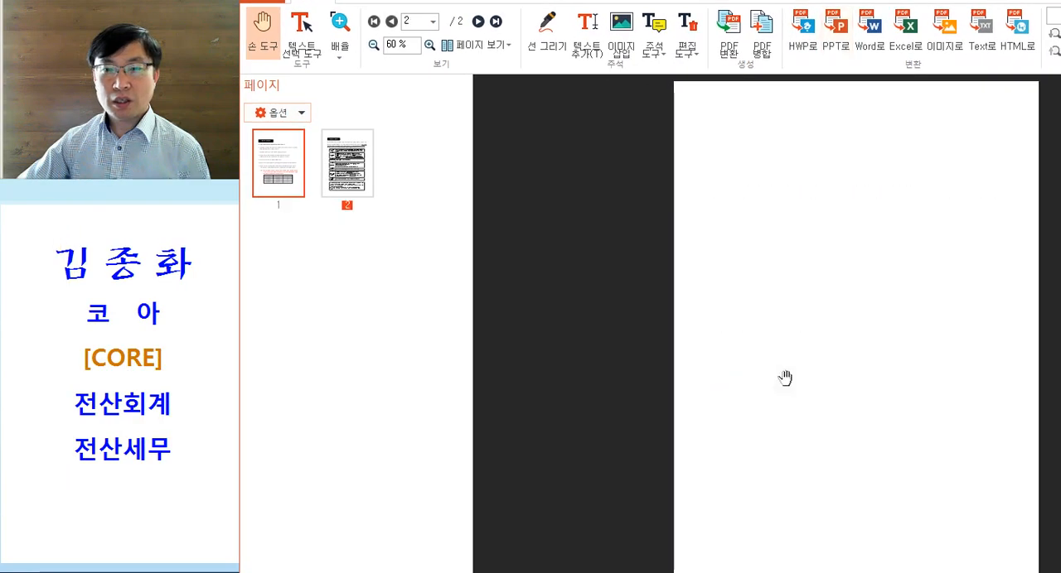
double_click(788, 357)
scroll(774, 393, down, 1)
scroll(763, 376, up, 1)
scroll(762, 376, up, 1)
scroll(772, 365, down, 1)
scroll(770, 348, up, 1)
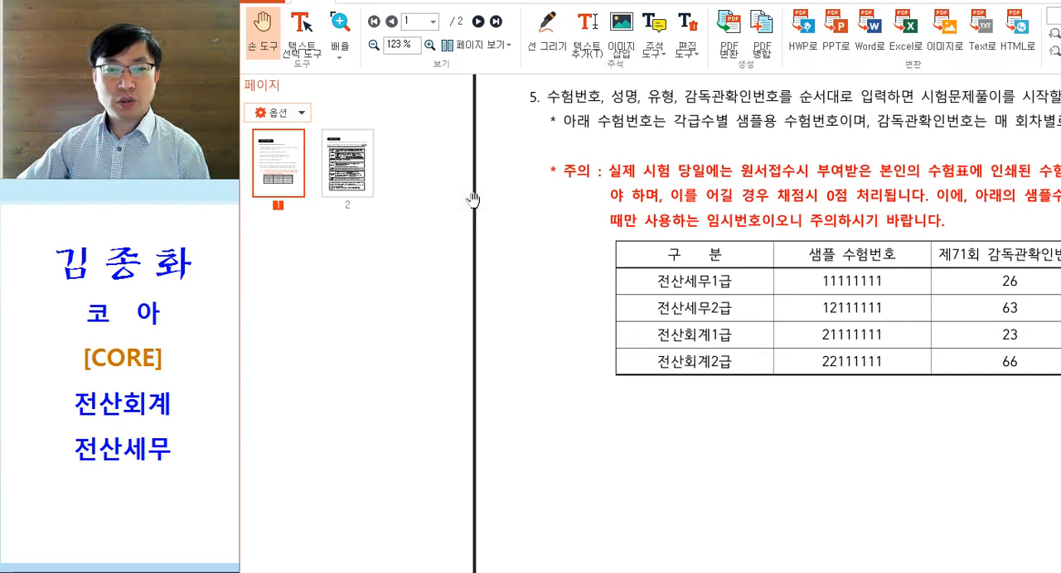
drag(474, 198, 381, 201)
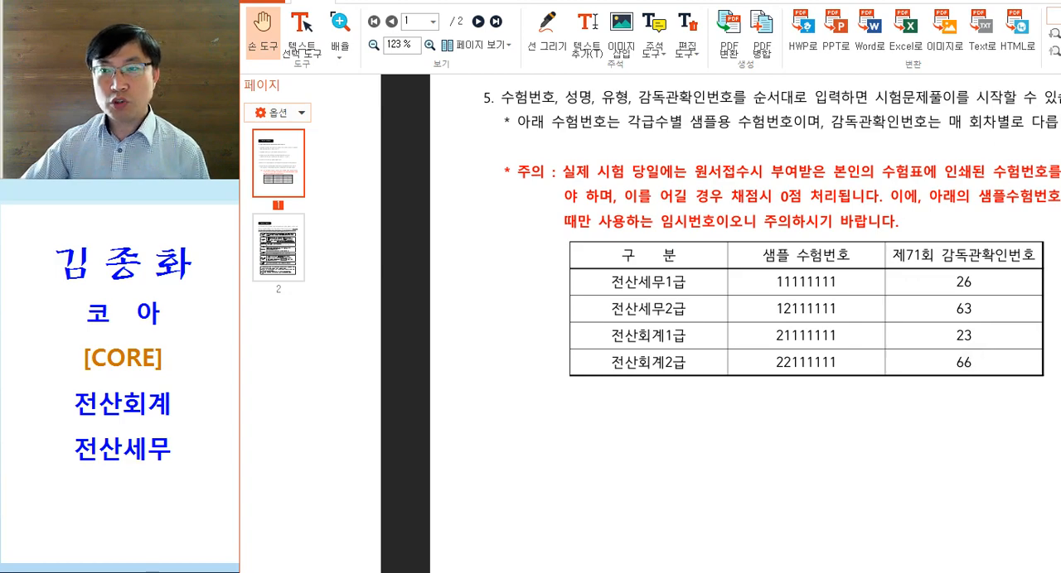
click(1053, 16)
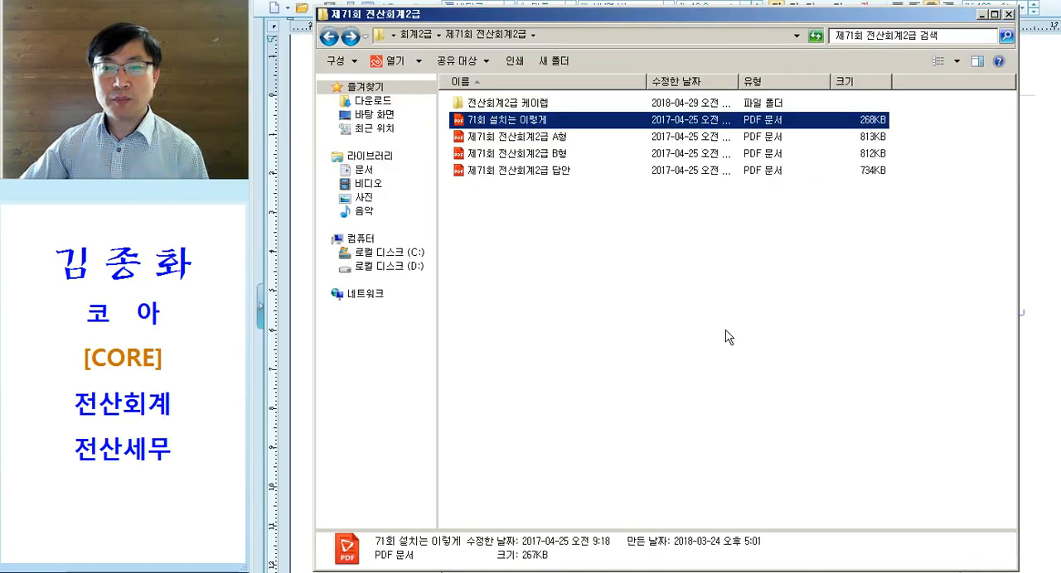
- Recheck the proctor confirmation number in the exam document, enter it in the 감독관 확인번호 field and log in to the exam
click(696, 572)
click(859, 192)
drag(872, 190, 918, 189)
click(918, 189)
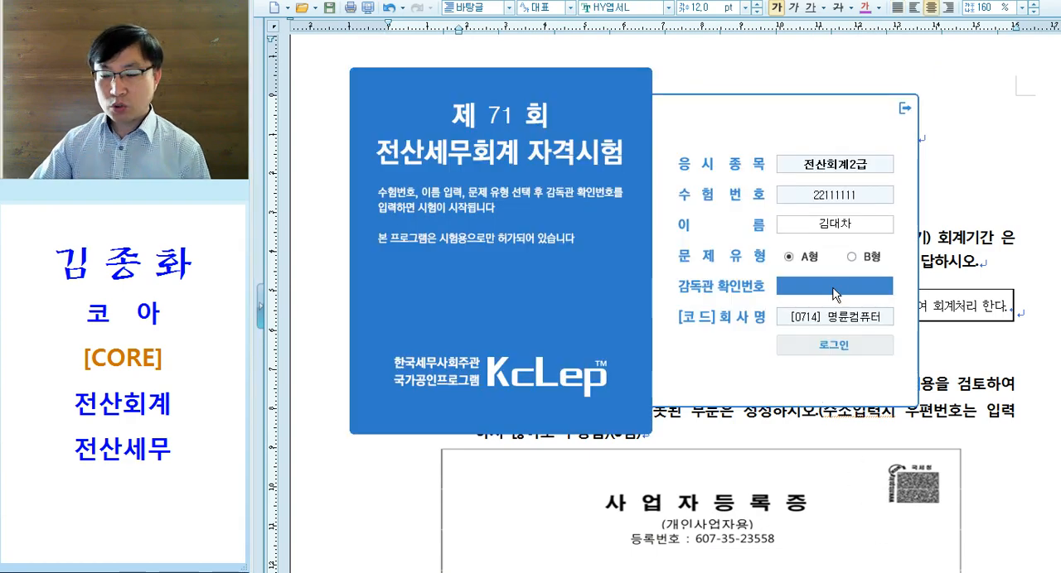
text(66)
key(Return)
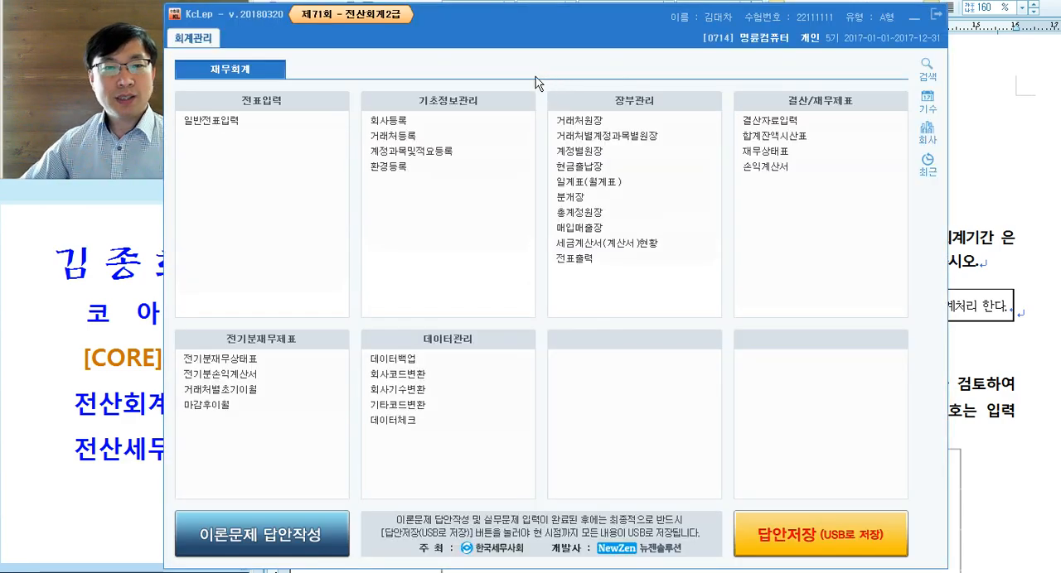
- Examine the KcLep main screen: the examinee details, the accounting menus and the 이론문제 답안작성 option
drag(556, 25, 655, 24)
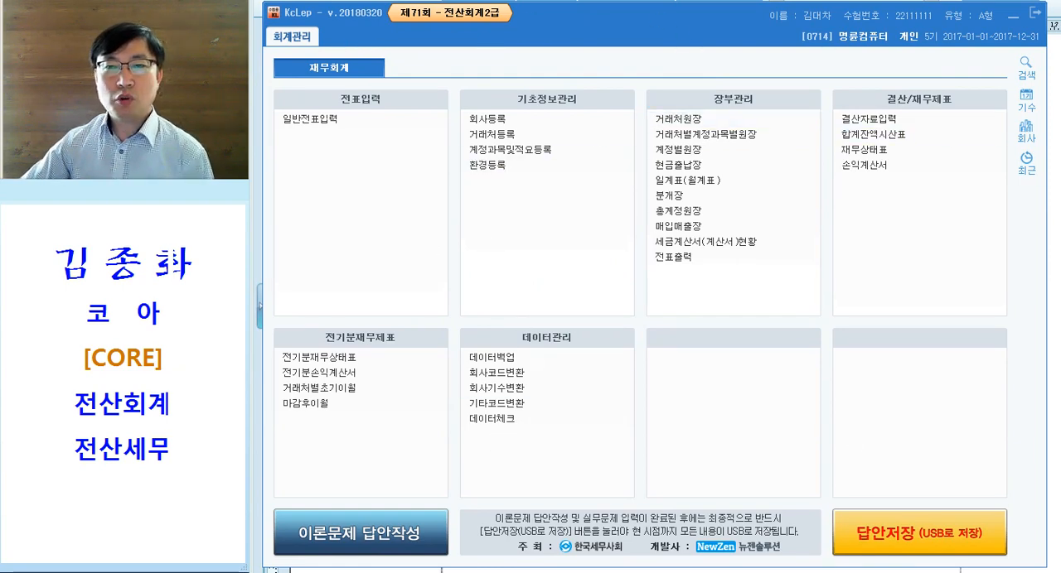
key(ctrl)
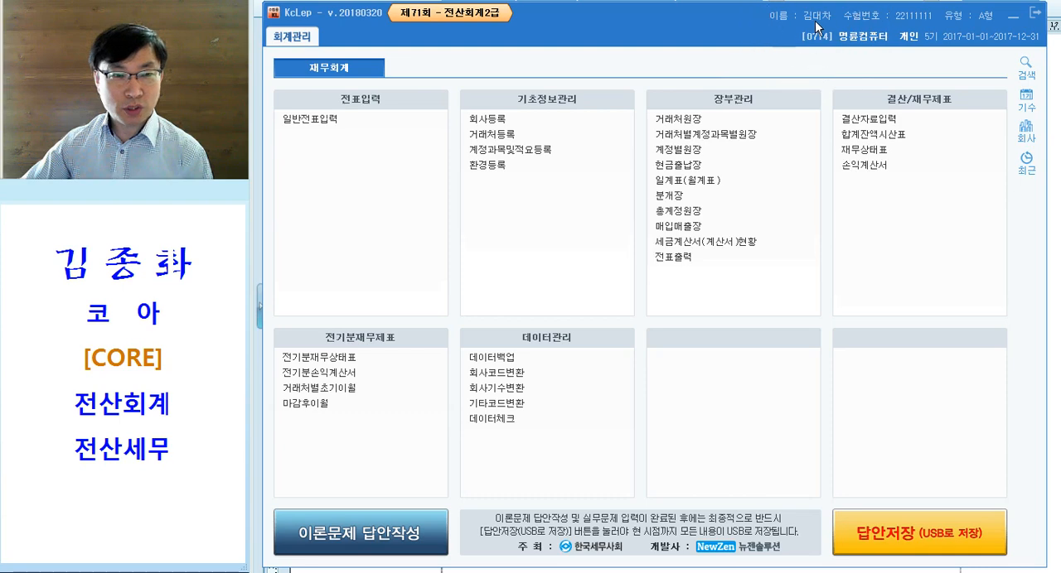
key(ctrl)
key(ctrl)
key(ctrl)
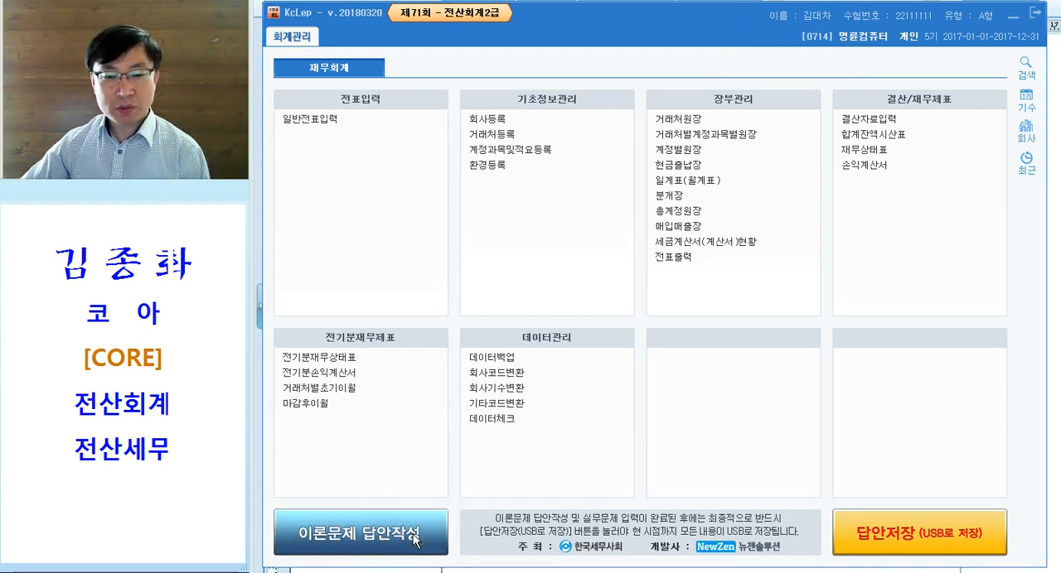
key(ctrl)
key(ctrl)
key(ctrl)
key(ctrl)
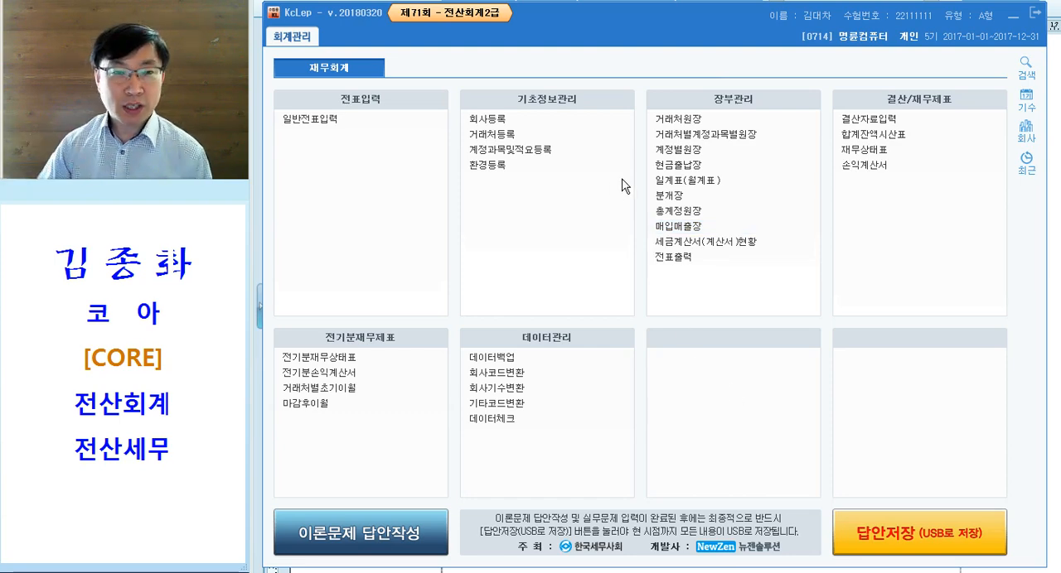
drag(674, 29, 684, 31)
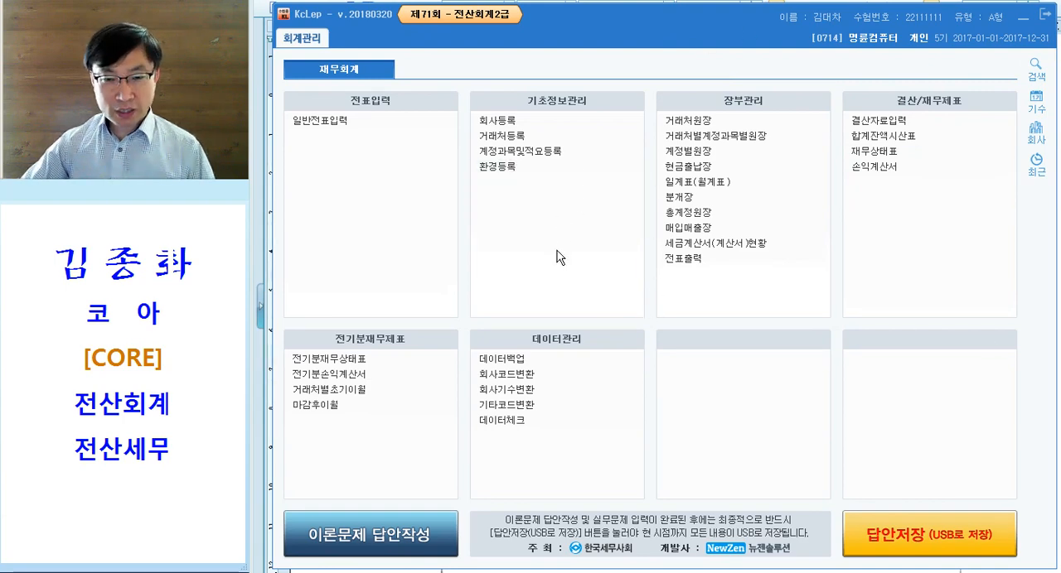
- Compare the company code in the 제71회 실무시험 document with the company shown in KcLep
key(alt+Tab)
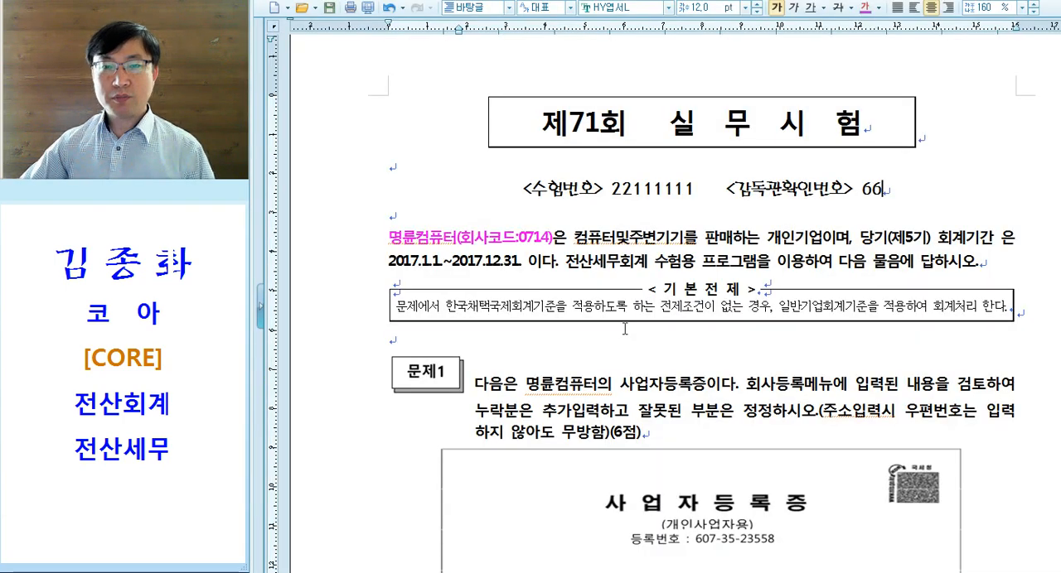
drag(655, 124, 862, 124)
click(667, 245)
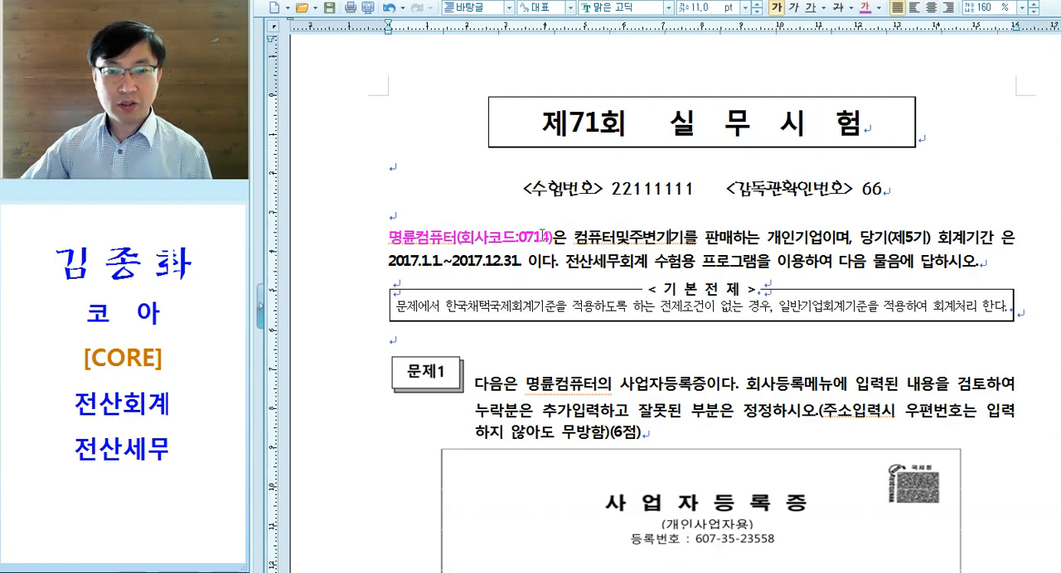
drag(515, 241, 554, 241)
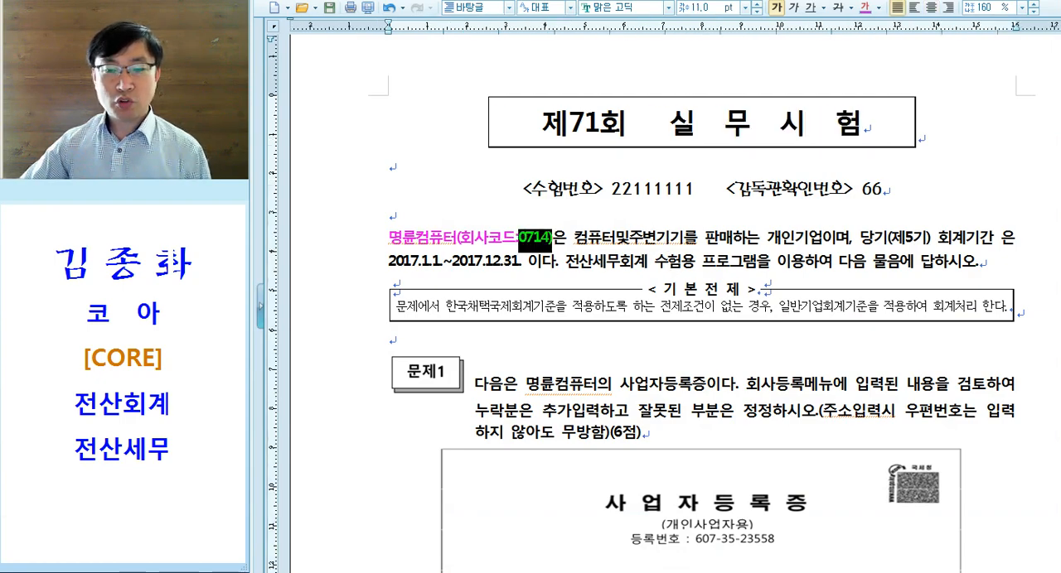
key(alt+Tab)
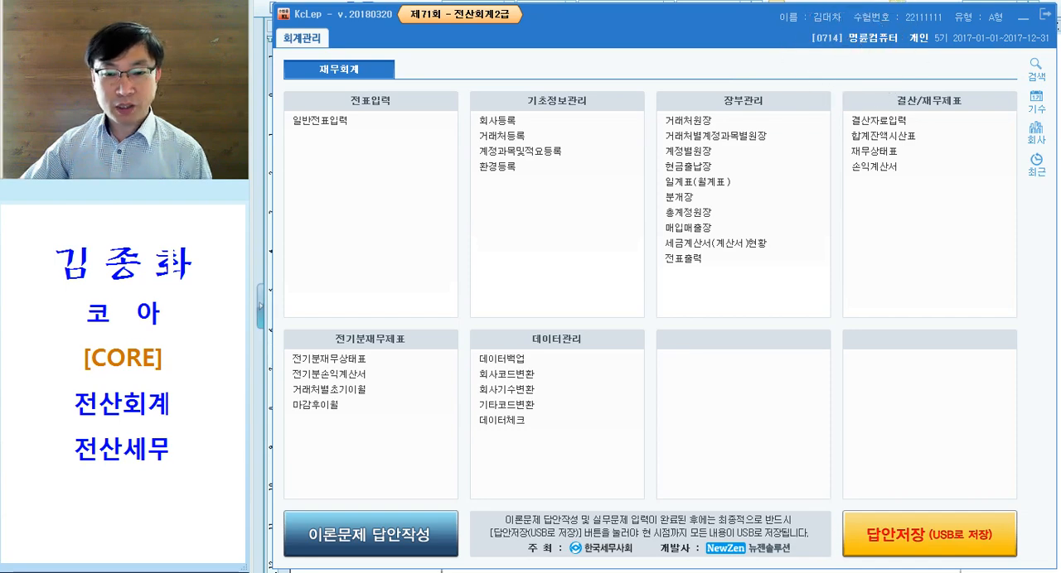
- In the exam document, colour the phrase "컴퓨터및주변기기를 판매하는 개인기업" magenta
key(alt+Tab)
drag(577, 239, 818, 246)
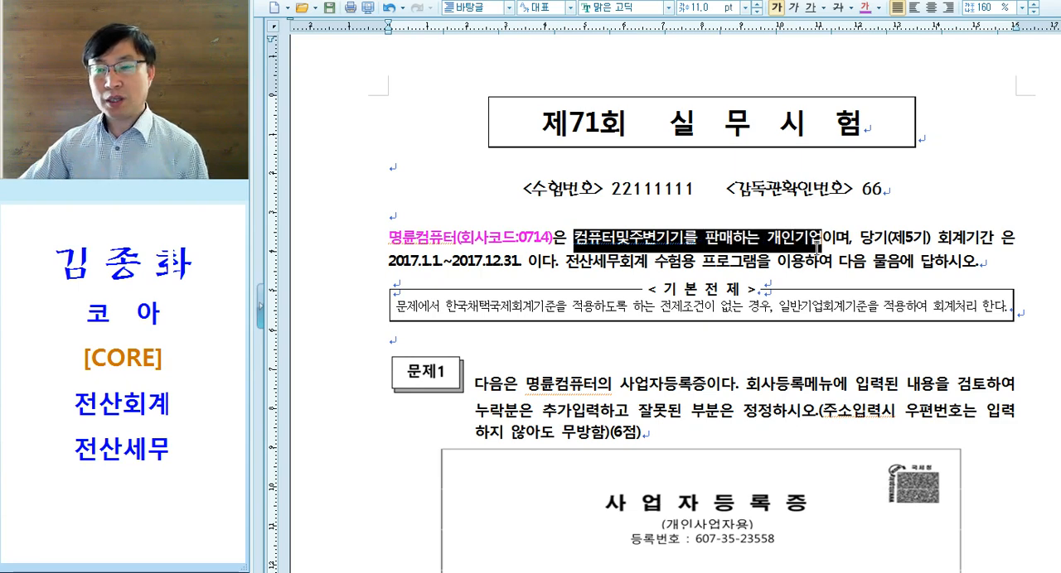
click(865, 8)
drag(574, 239, 692, 239)
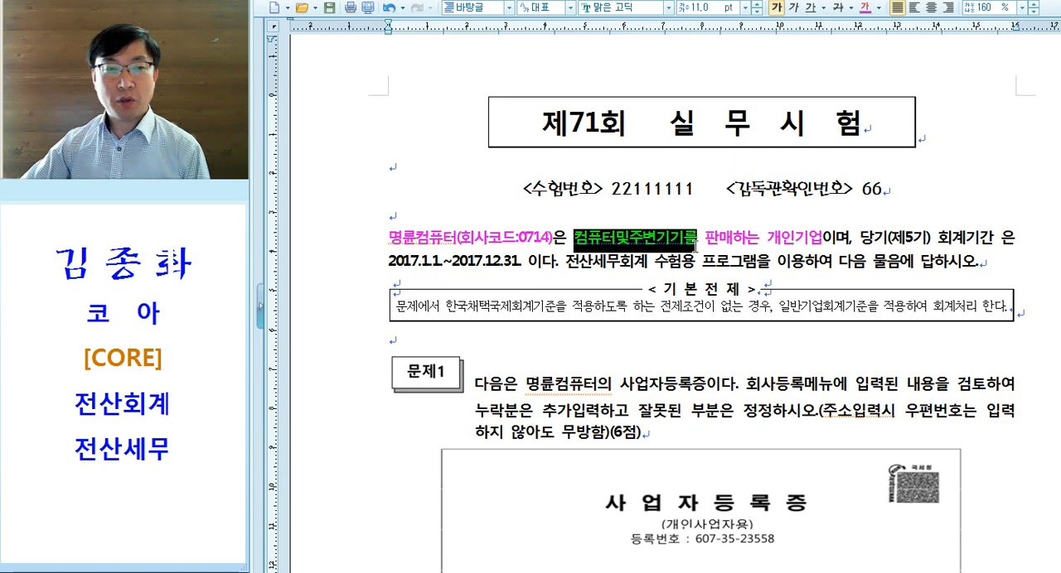
click(671, 241)
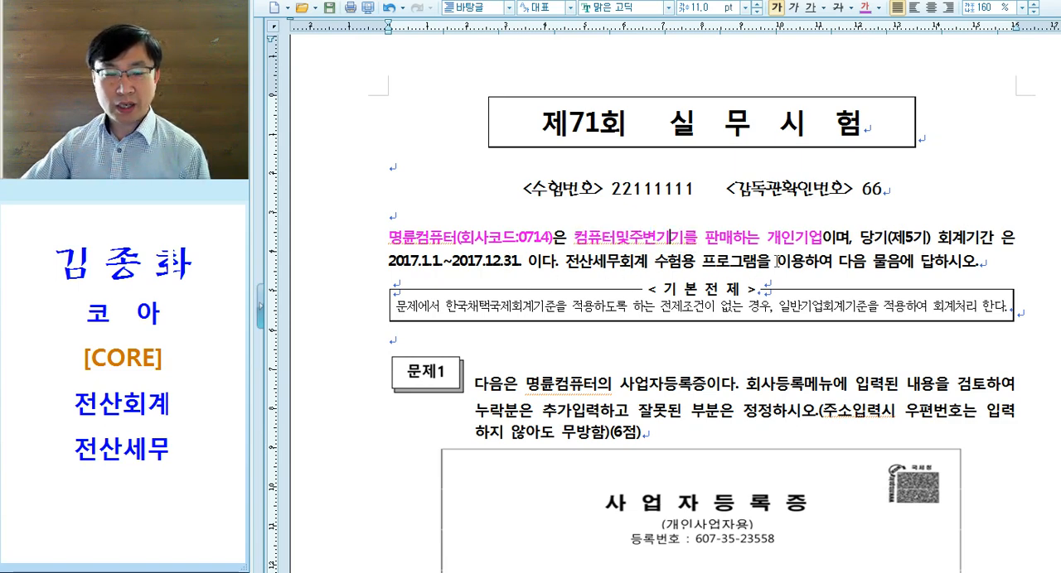
- Colour the word "회사등록" in the 문제1 text magenta and locate the 회사등록 menu in KcLep
scroll(564, 249, down, 3)
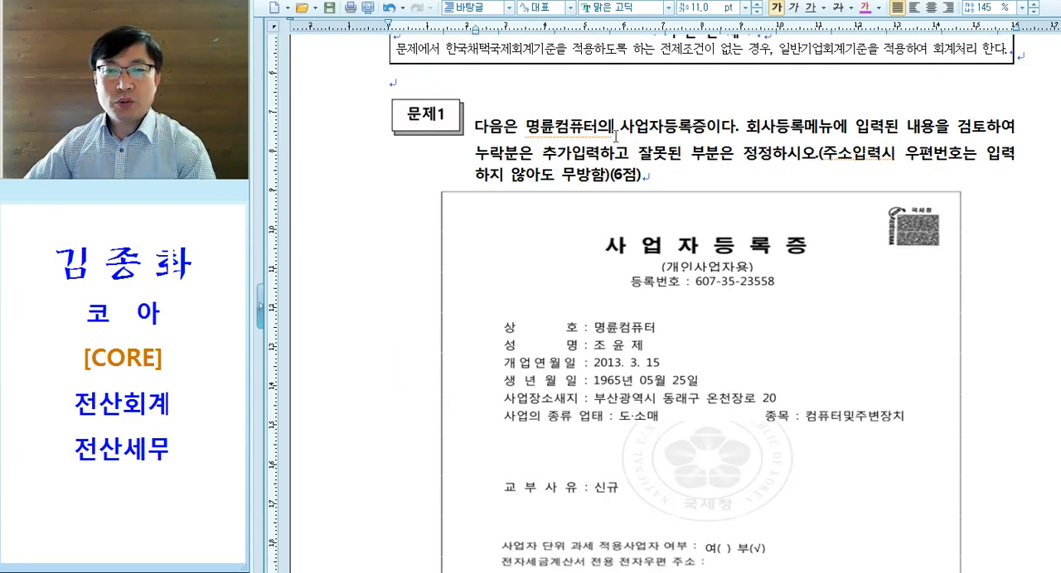
drag(743, 132, 804, 132)
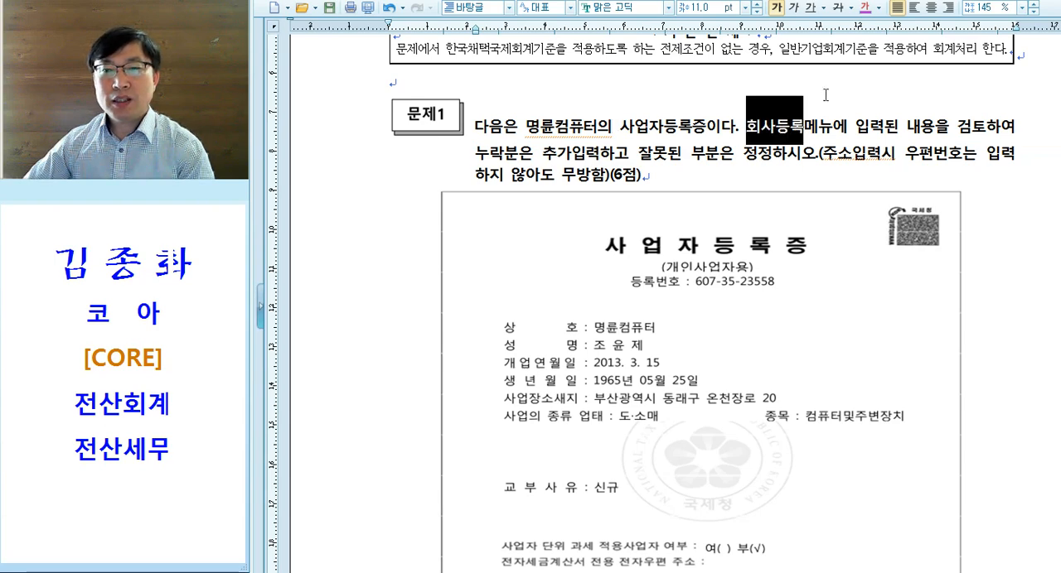
click(865, 7)
click(848, 141)
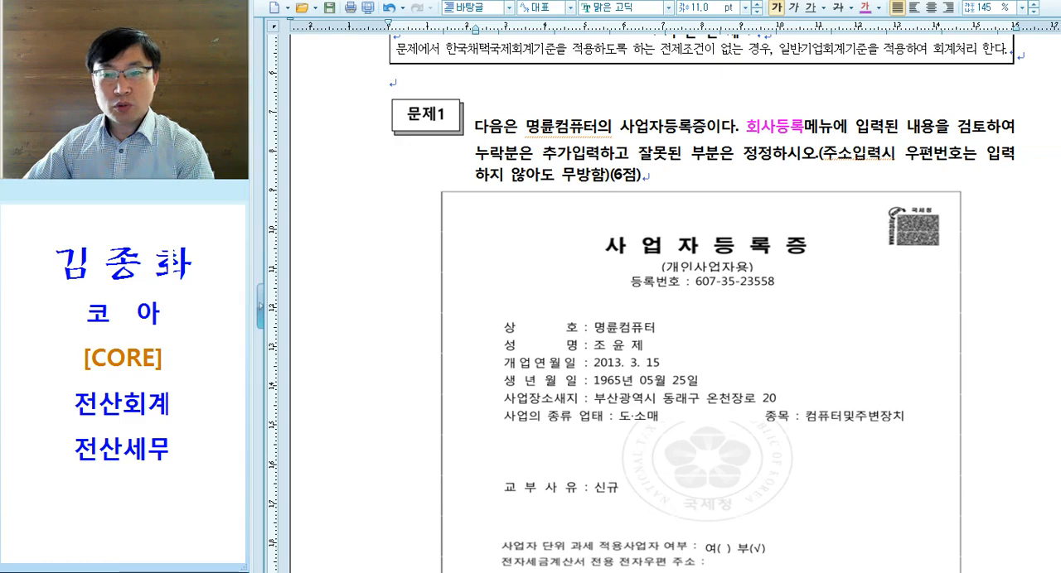
key(alt+Tab)
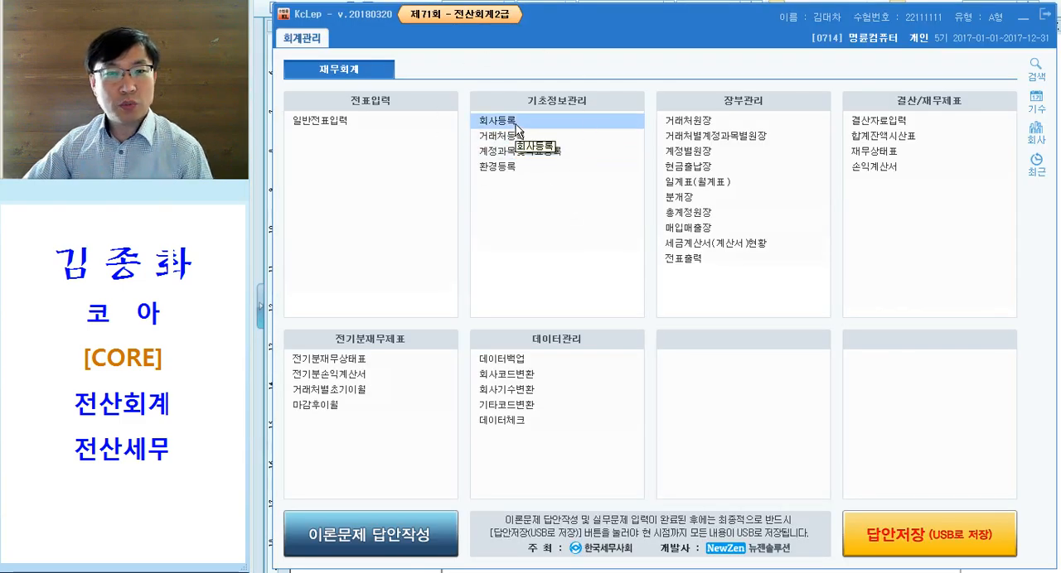
key(alt+Tab)
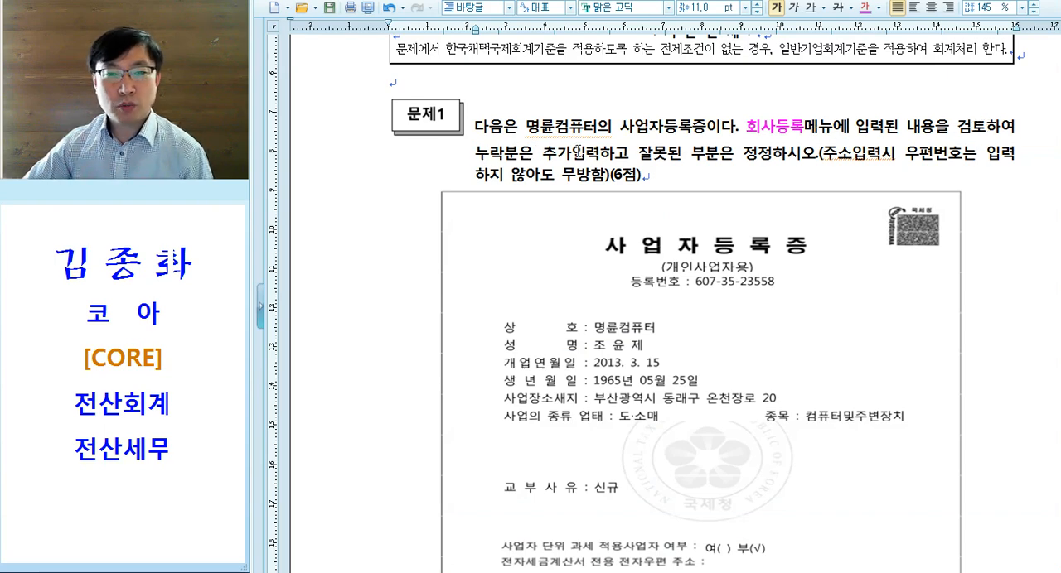
- Underline in red the 문제1 note "주소입력시 우편번호는 입력하지 않아도 무방함"
drag(636, 152, 609, 176)
click(774, 157)
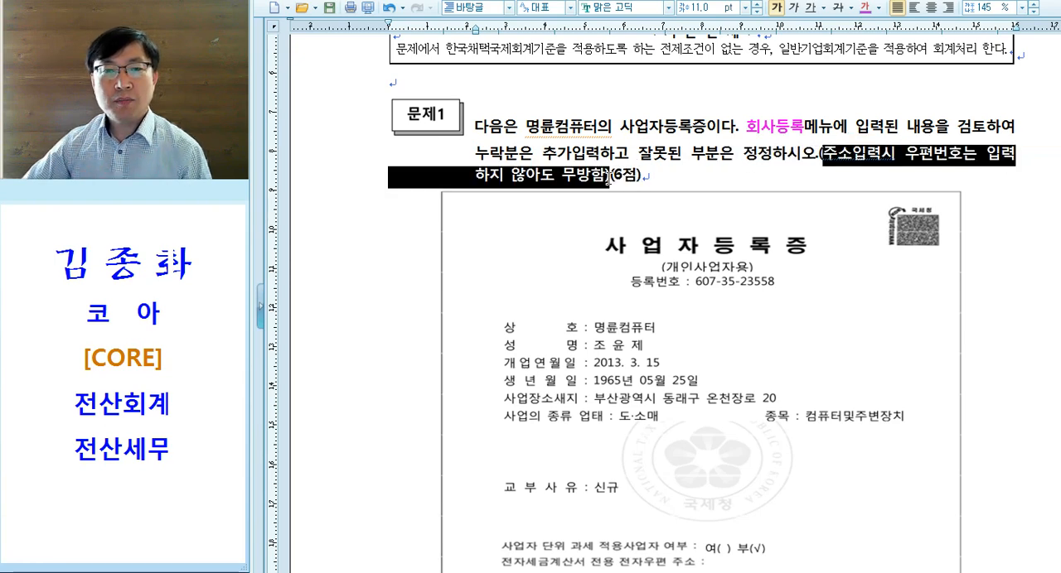
click(810, 6)
click(699, 172)
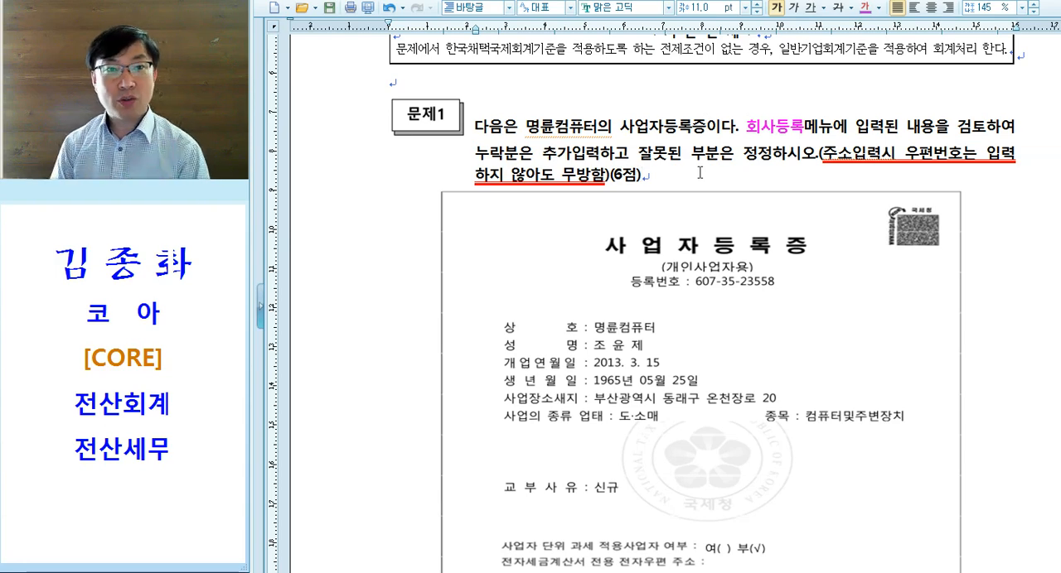
- Review the 사업자등록증 in the exam document and open 회사등록 in KcLep
scroll(699, 172, down, 4)
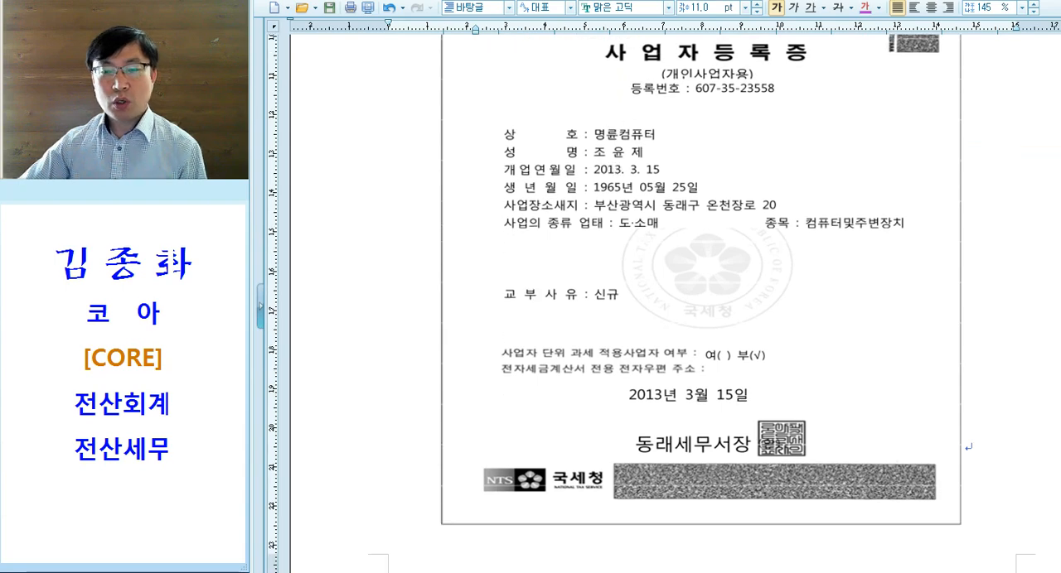
click(803, 572)
click(513, 121)
click(513, 121)
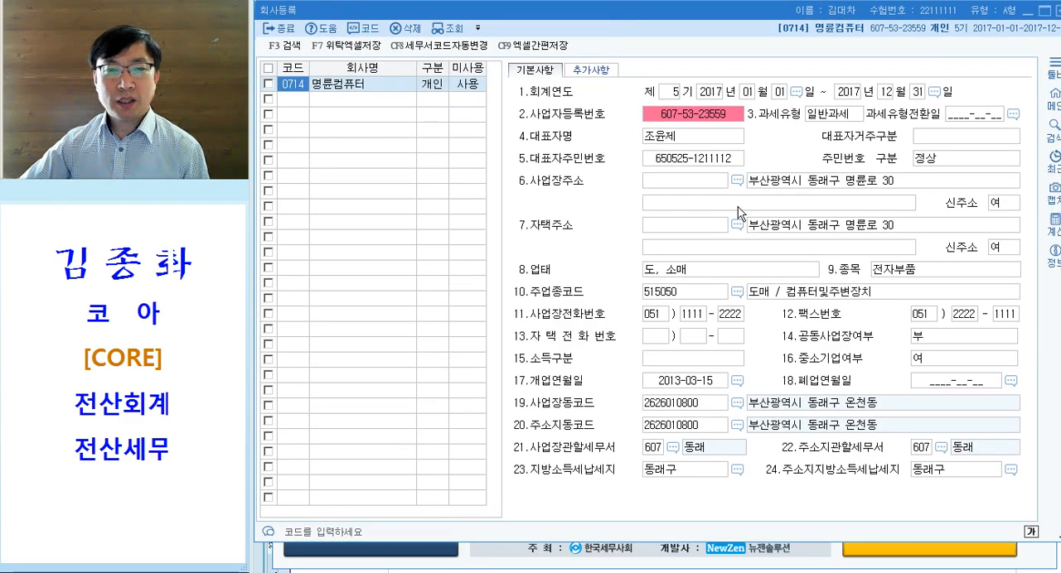
- Try changing only the last digit of 사업자등록번호 to 8, reopening the field and refusing the entry
click(677, 116)
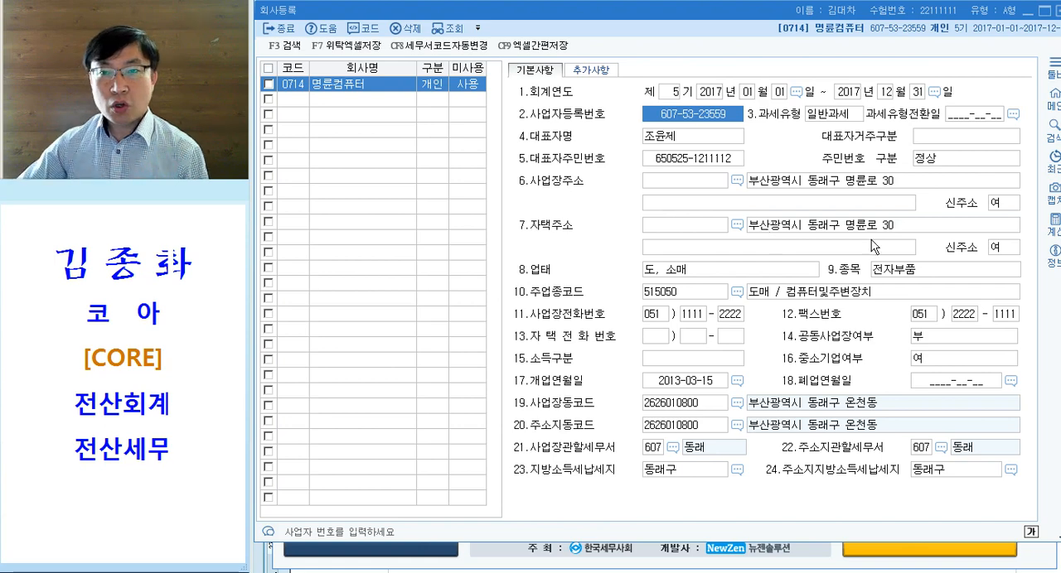
click(728, 121)
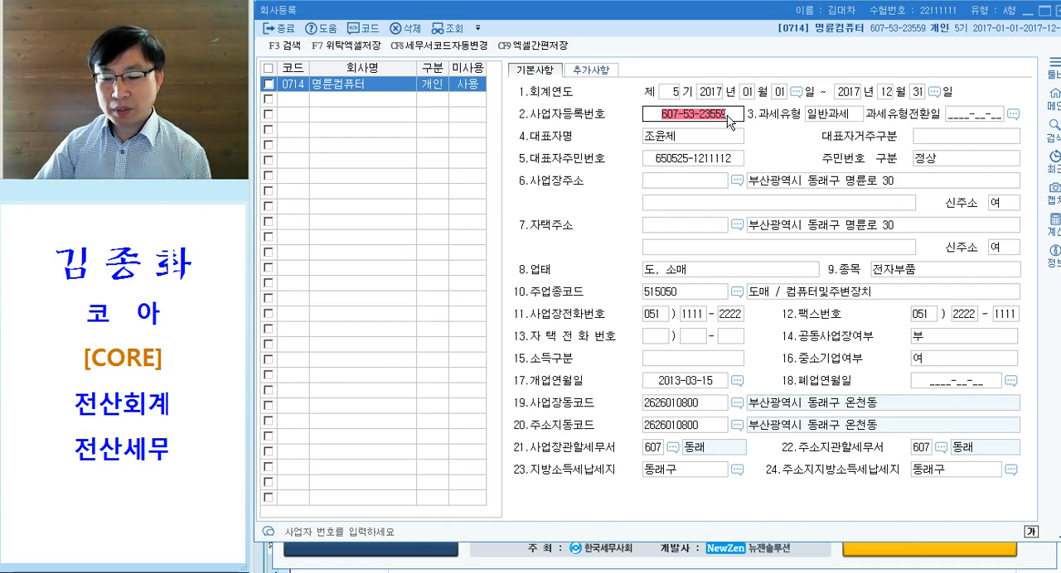
text(8)
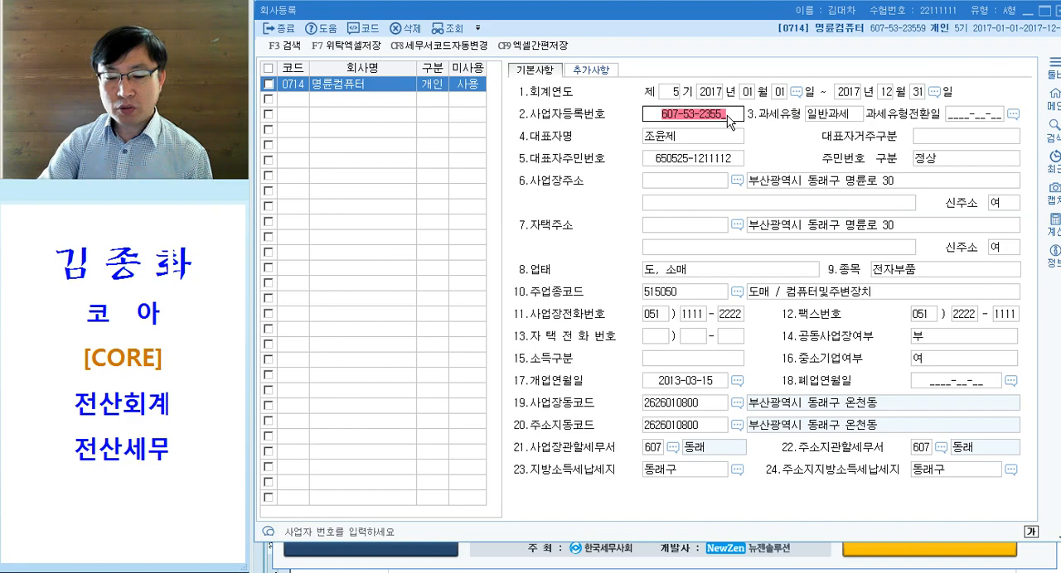
key(Return)
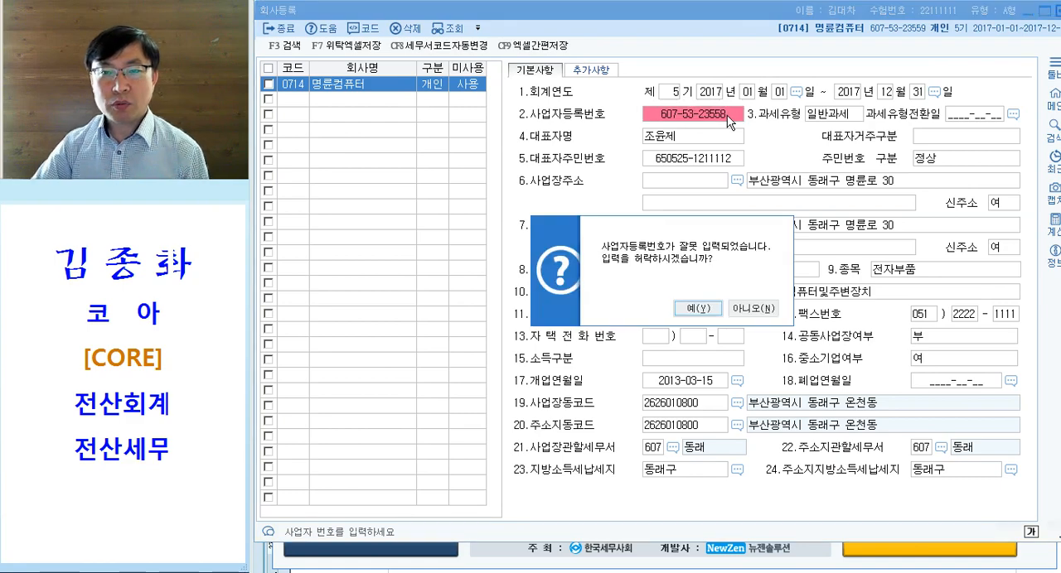
key(Return)
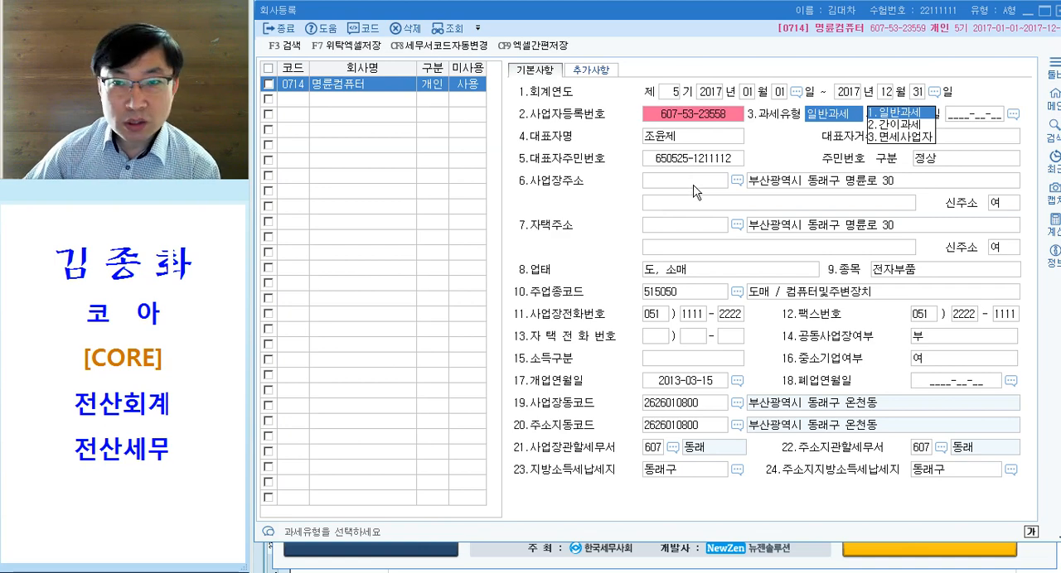
click(690, 118)
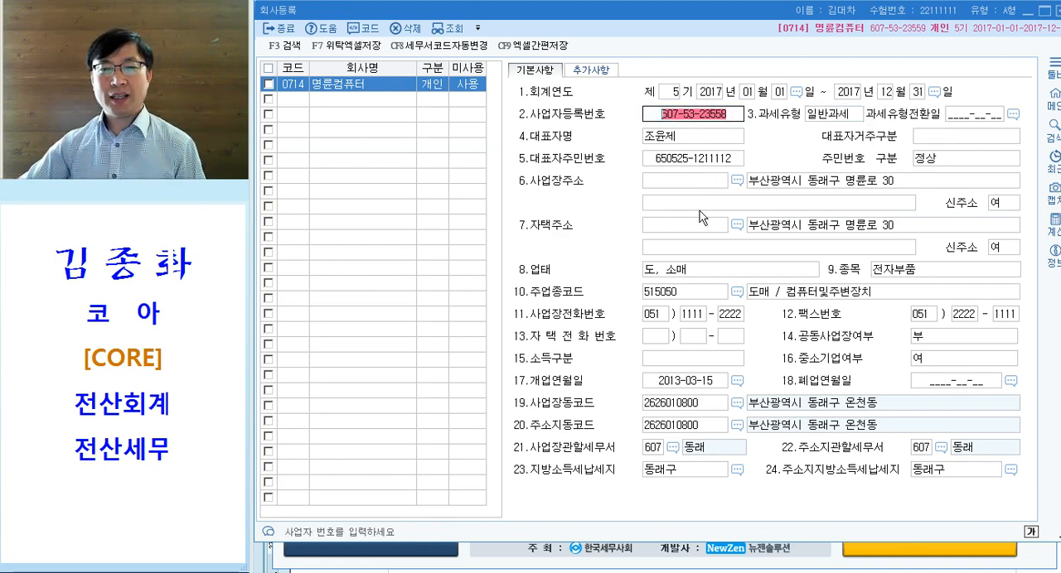
key(Return)
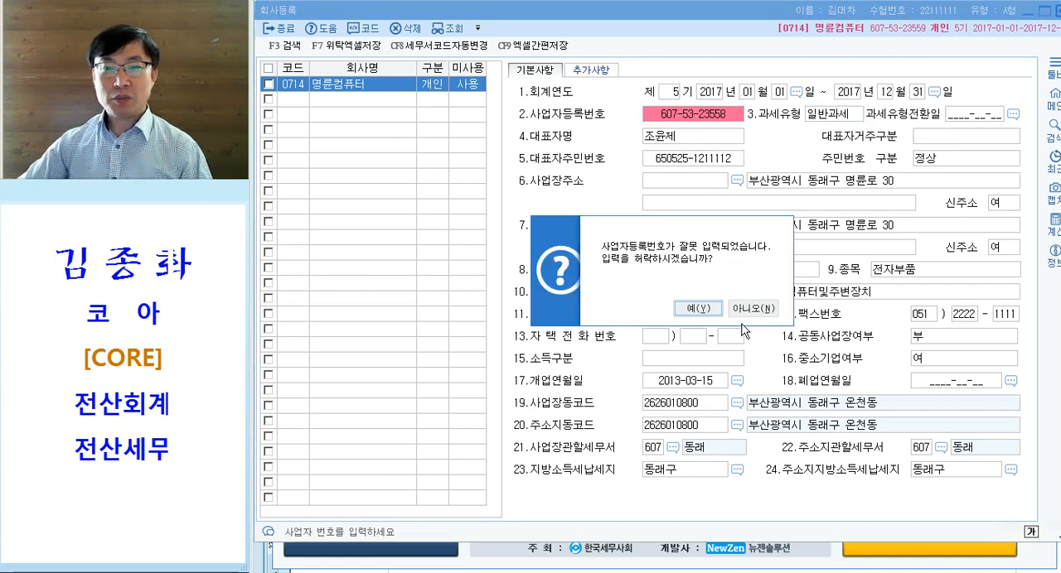
click(751, 309)
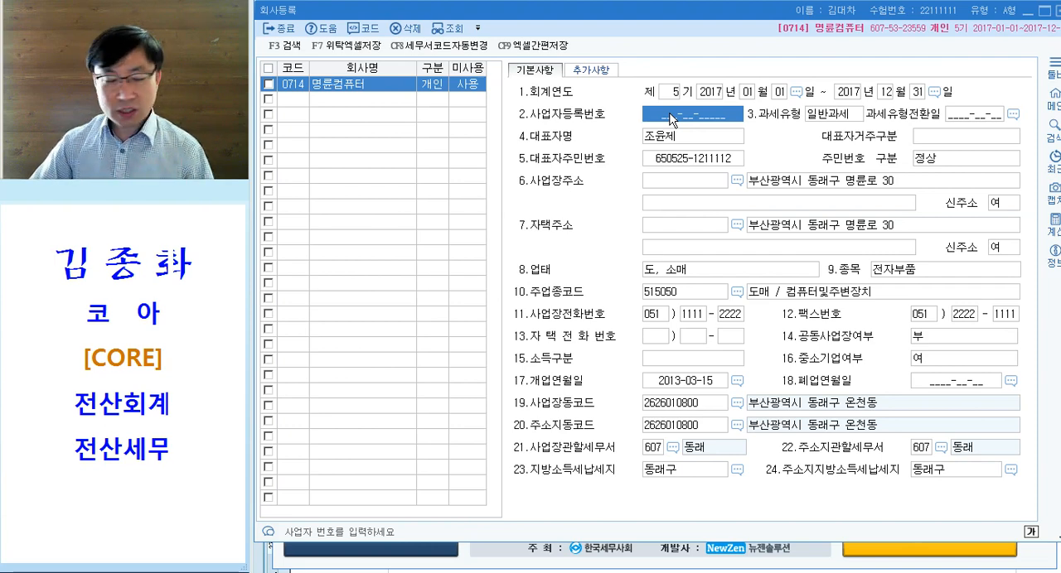
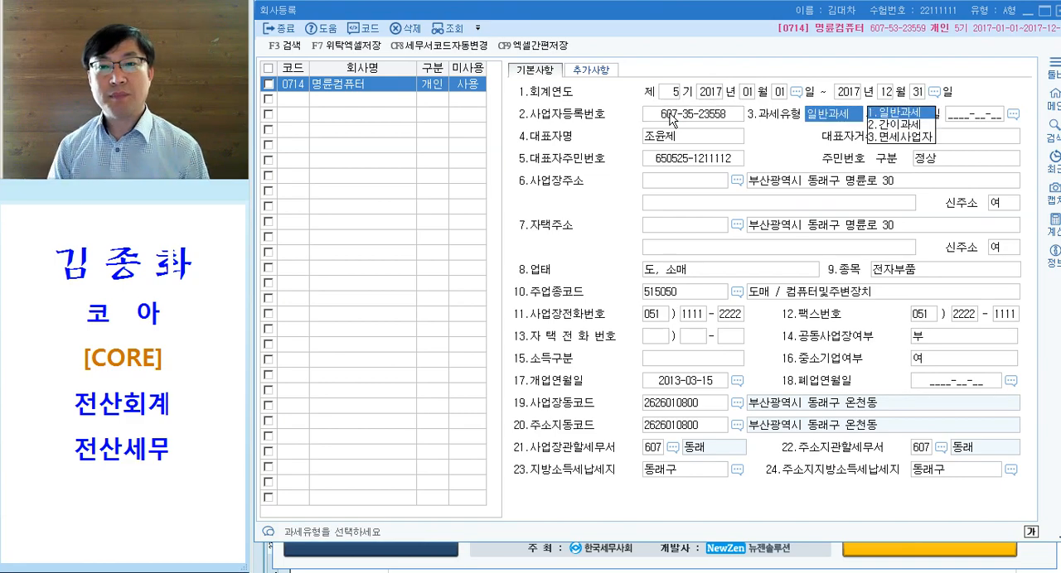
- Enter the certificate's business registration number in 사업자등록번호 and check the representative's name and resident number fields
click(722, 118)
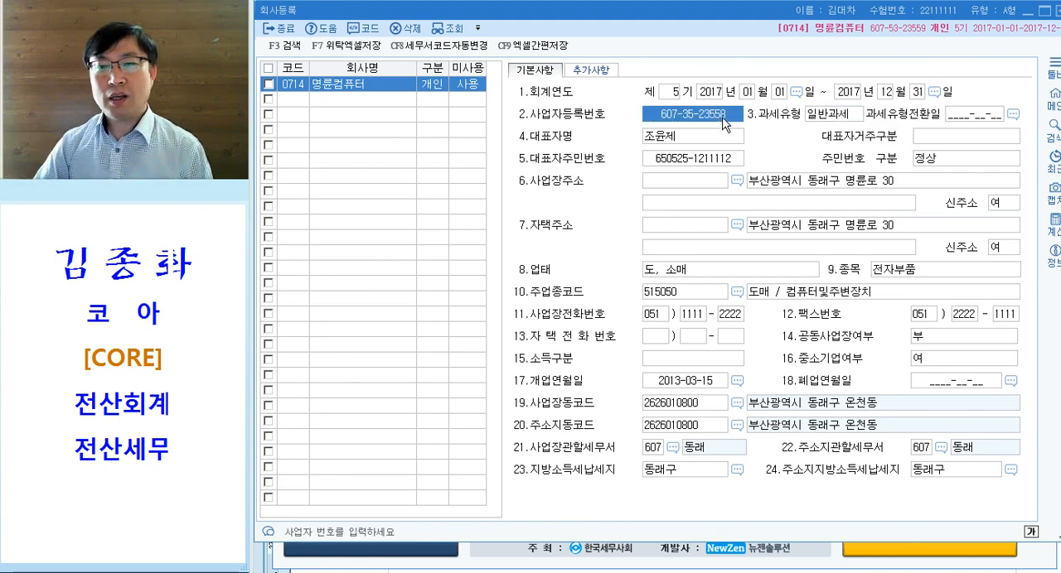
key(Return)
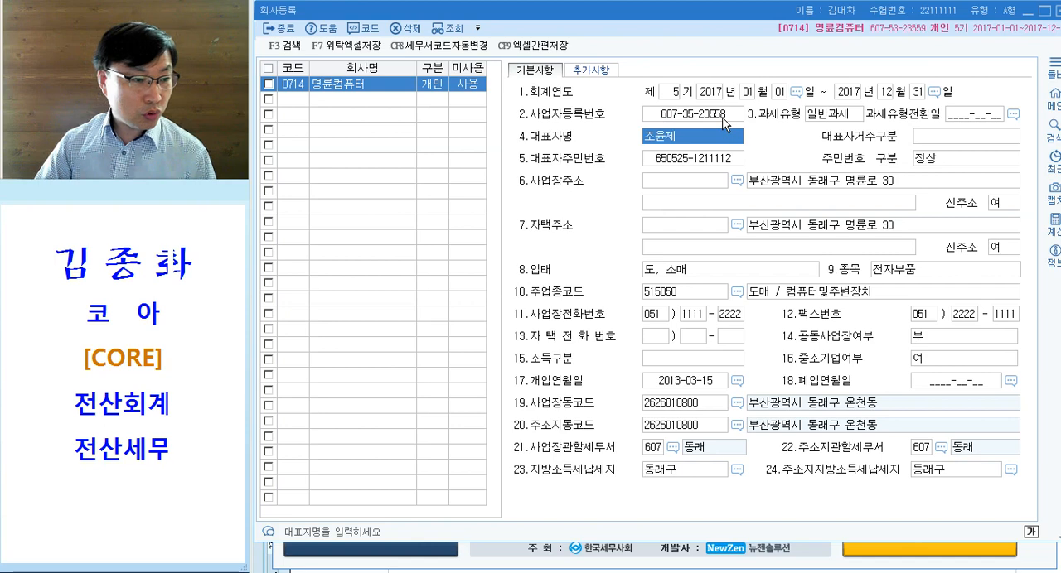
key(Return)
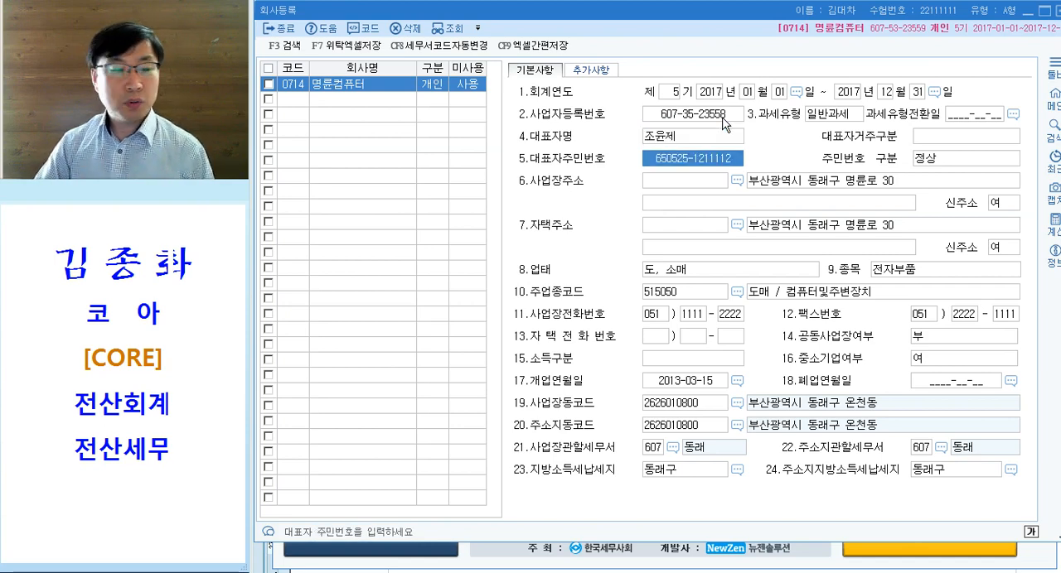
key(Return)
key(Return)
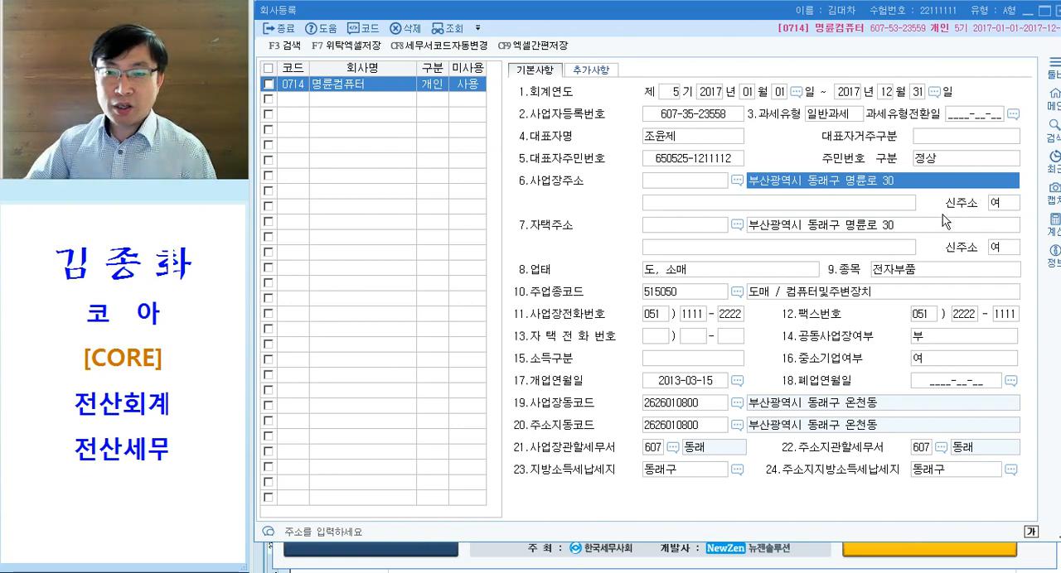
- Try replacing the road name and building number in 사업장주소 with those on the certificate and discard the edit
click(941, 182)
key(BackSpace)
key(BackSpace)
key(BackSpace)
key(BackSpace)
key(BackSpace)
key(BackSpace)
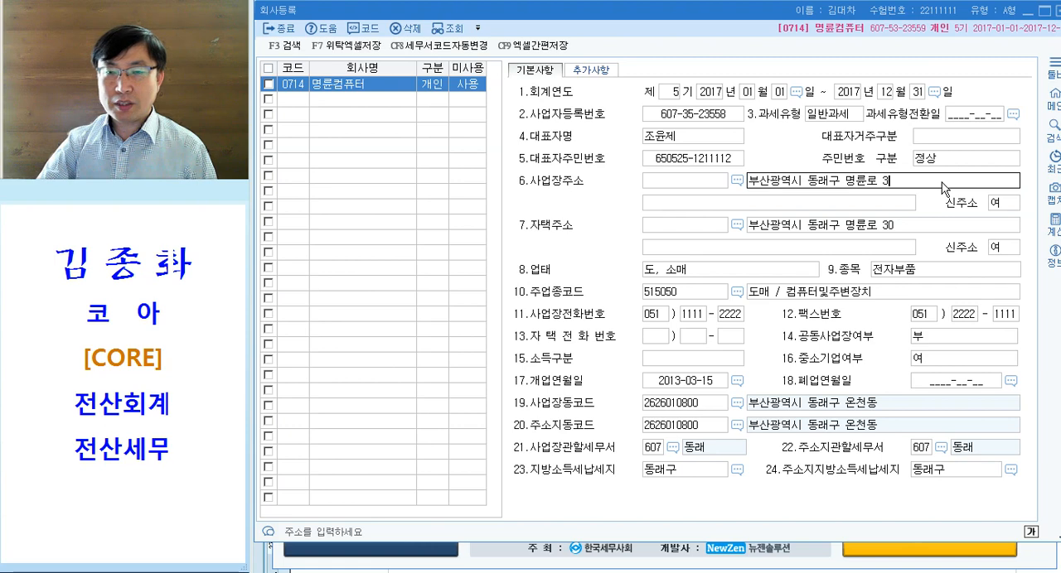
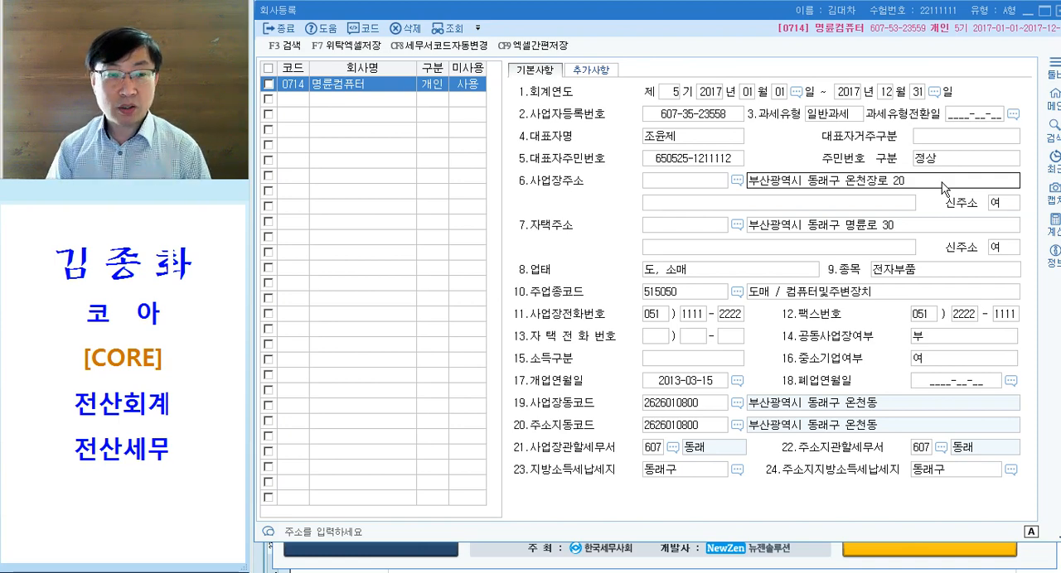
key(Escape)
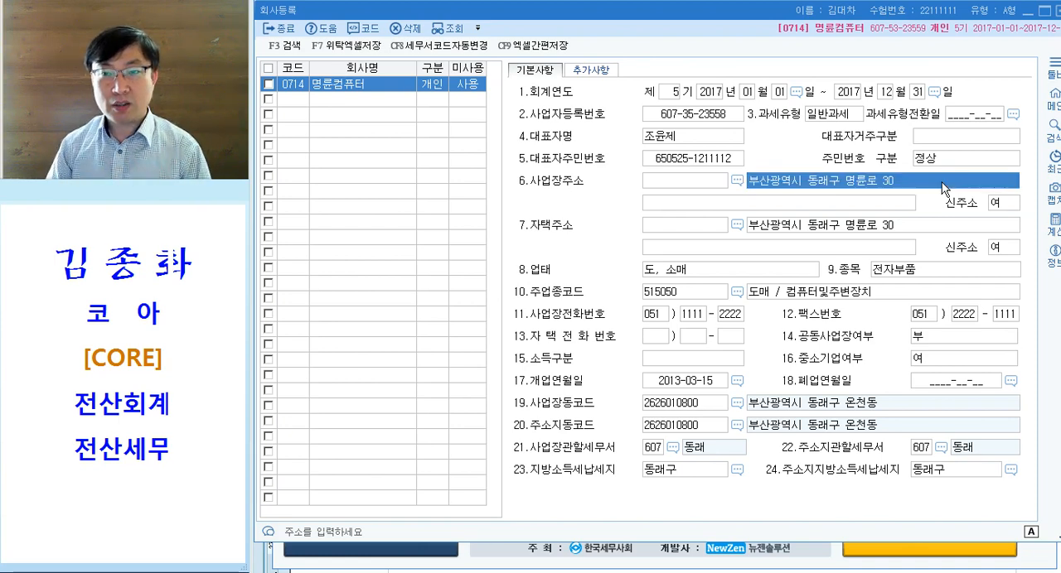
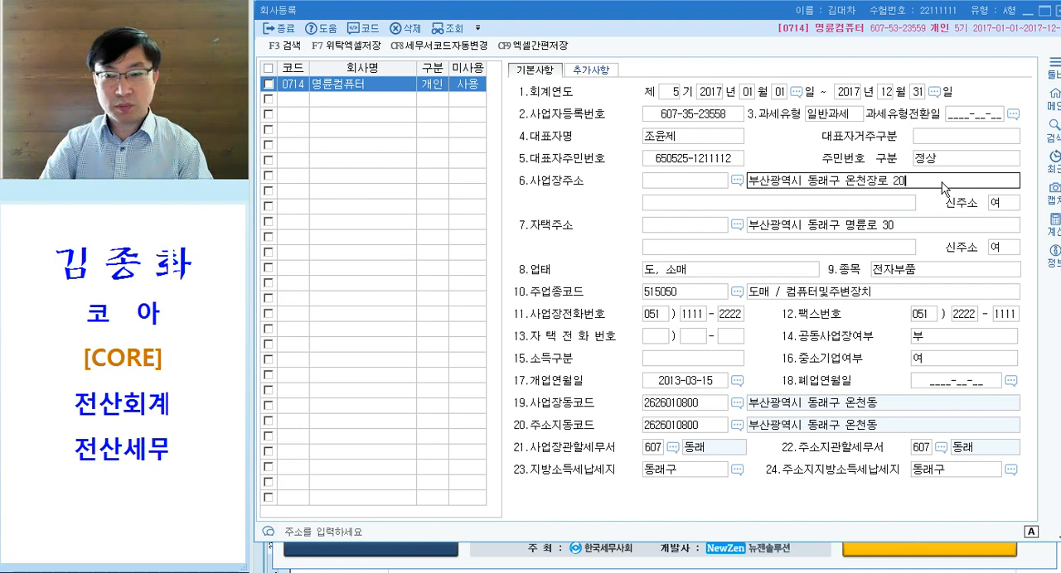
- Re-enter the full business address from the 사업자등록증 in the 사업장주소 field
key(Return)
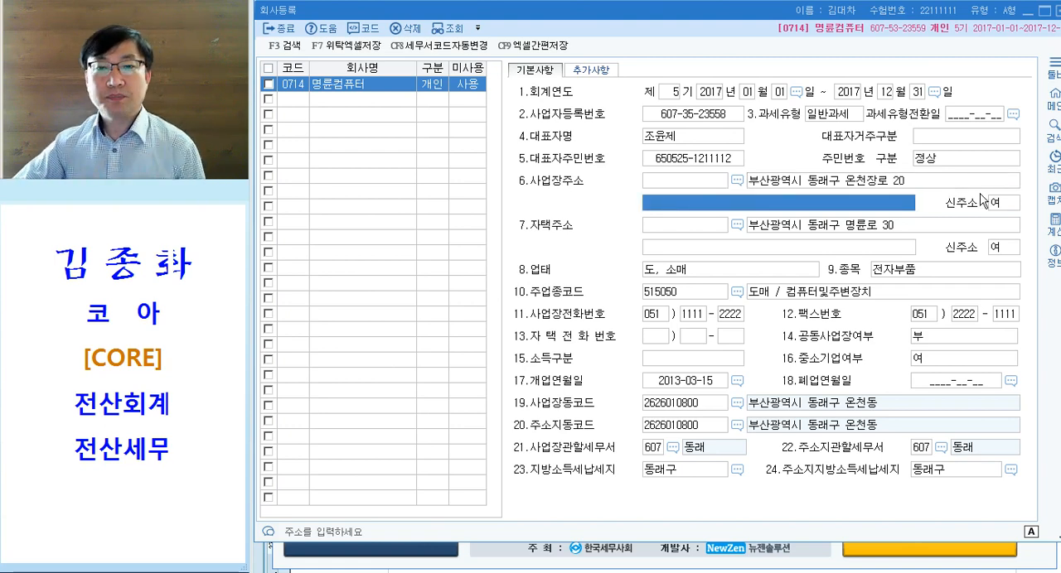
- Try searching the postal code help for the business address's road name and close it without choosing an entry
click(701, 182)
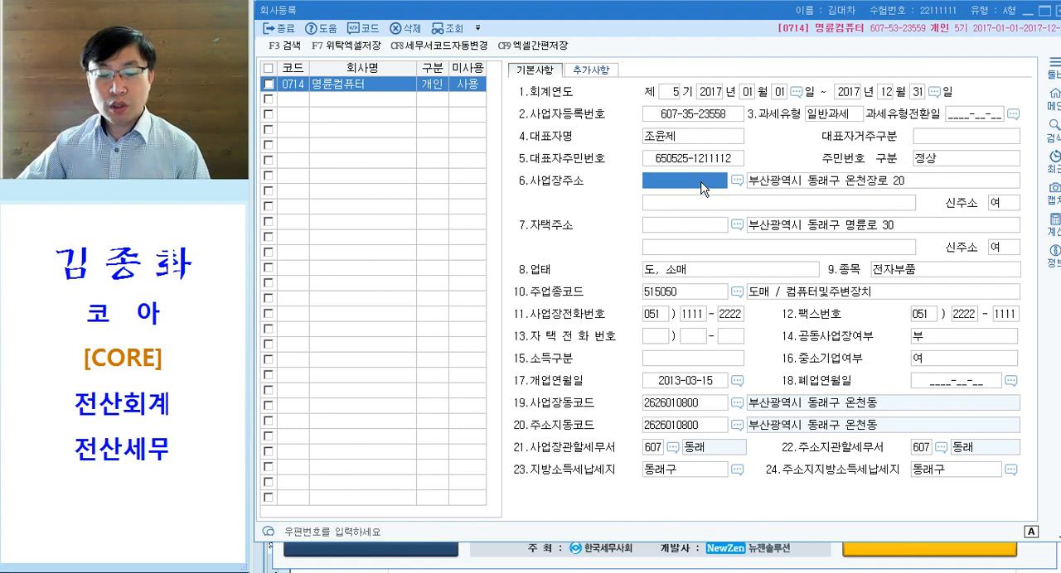
key(F2)
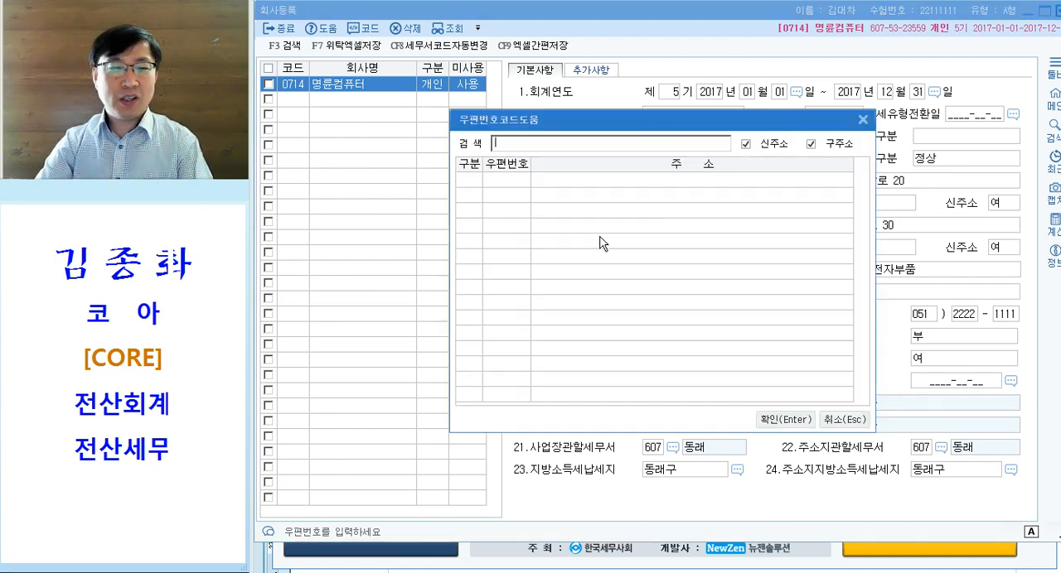
text(온천)
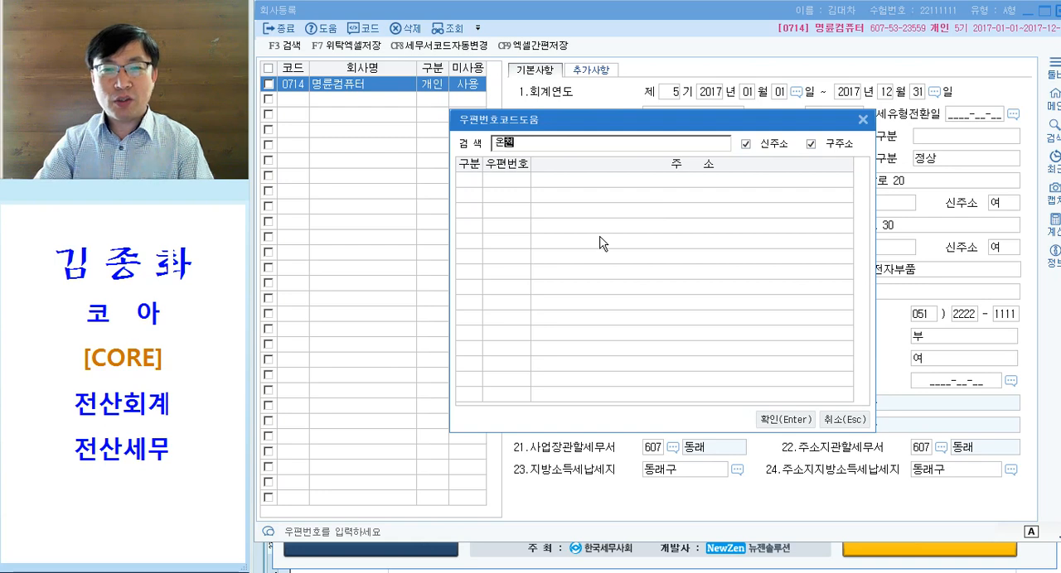
text(동로)
key(Return)
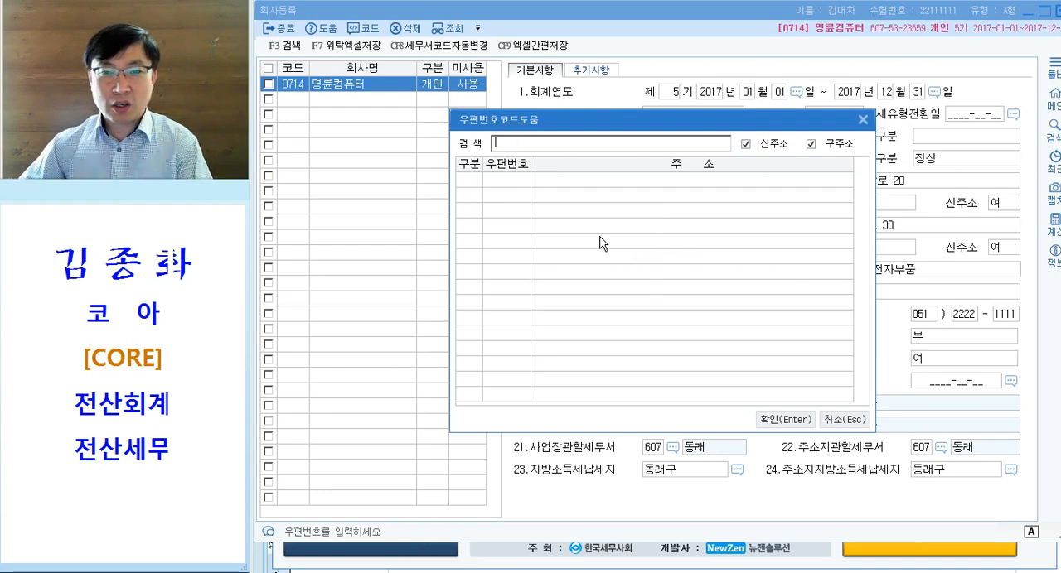
key(Escape)
- Go through the address and 업태 fields and set 종목 to 컴퓨터및주변장치
click(798, 185)
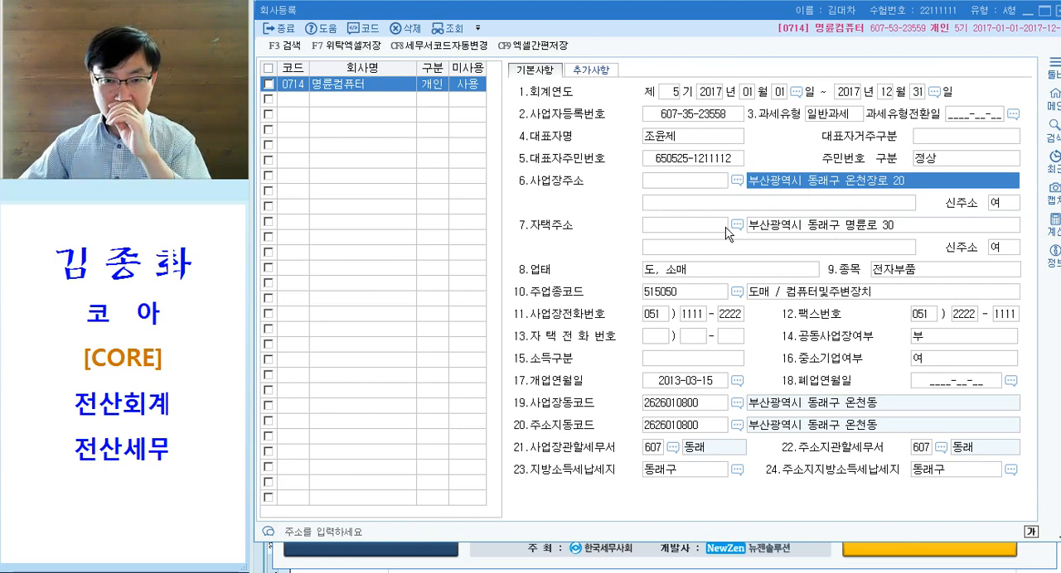
click(685, 225)
click(686, 270)
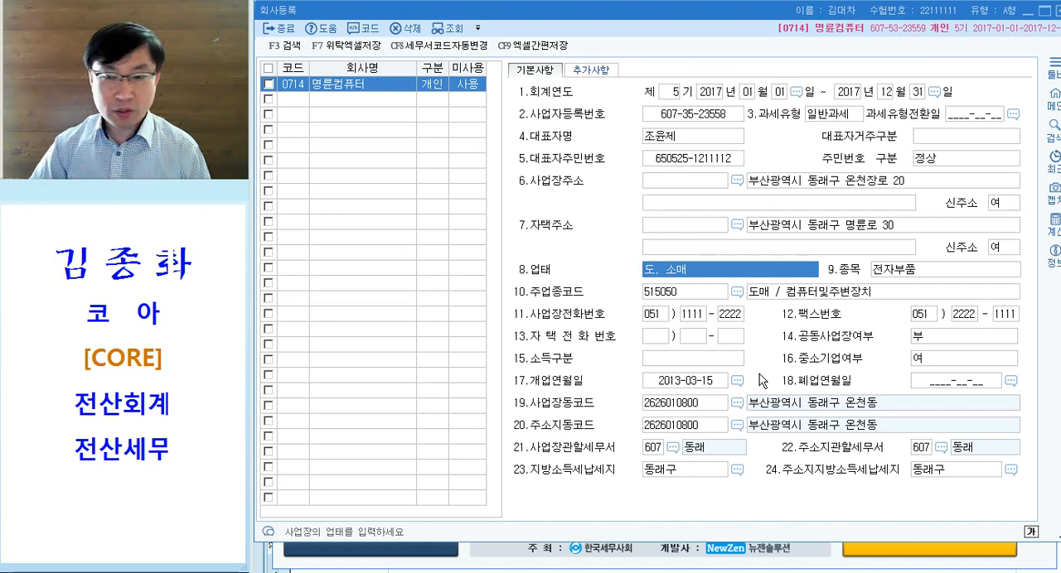
key(Return)
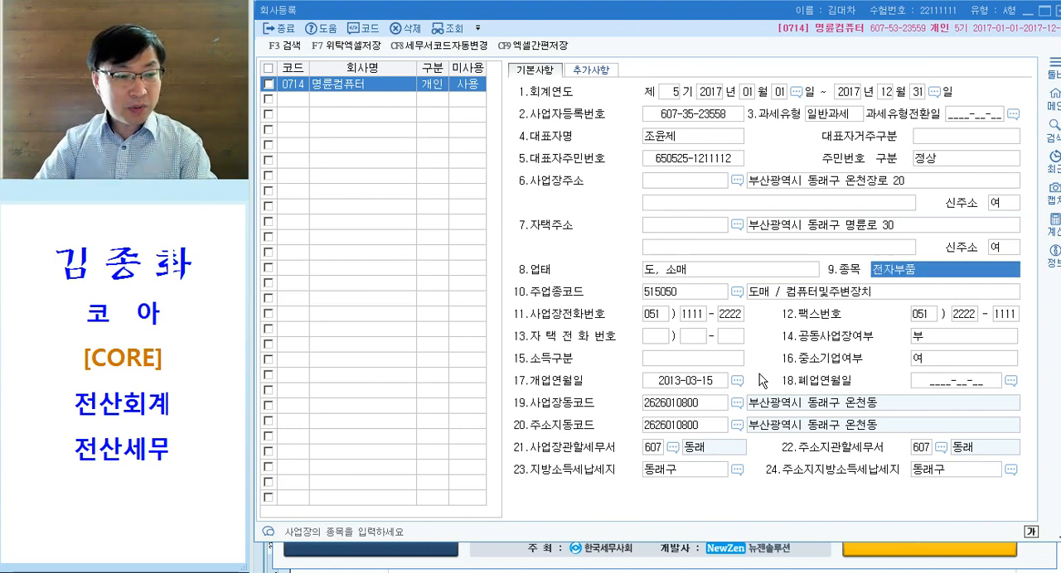
text(컴퓨)
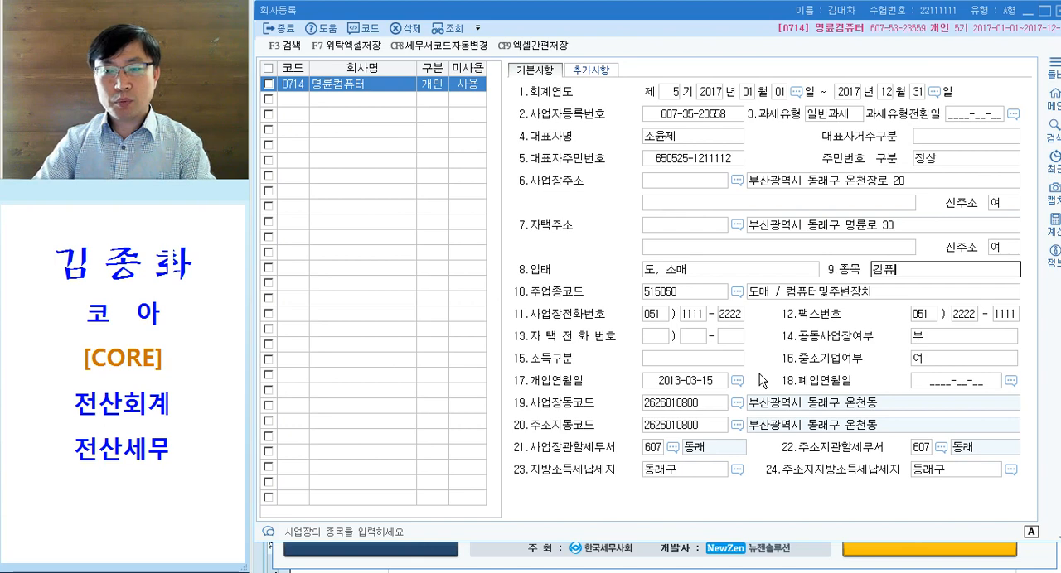
text(터및주변장치)
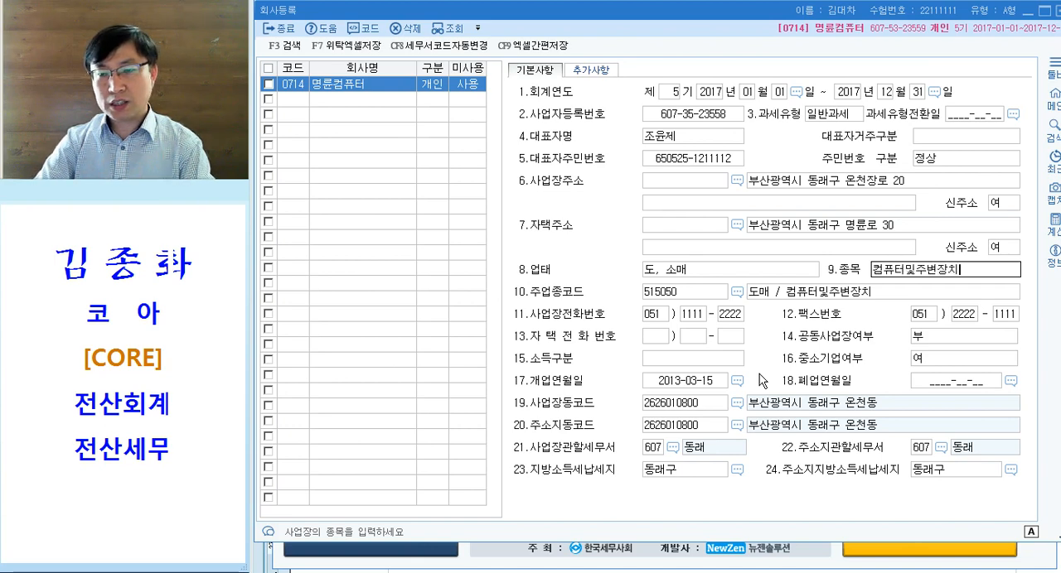
key(Return)
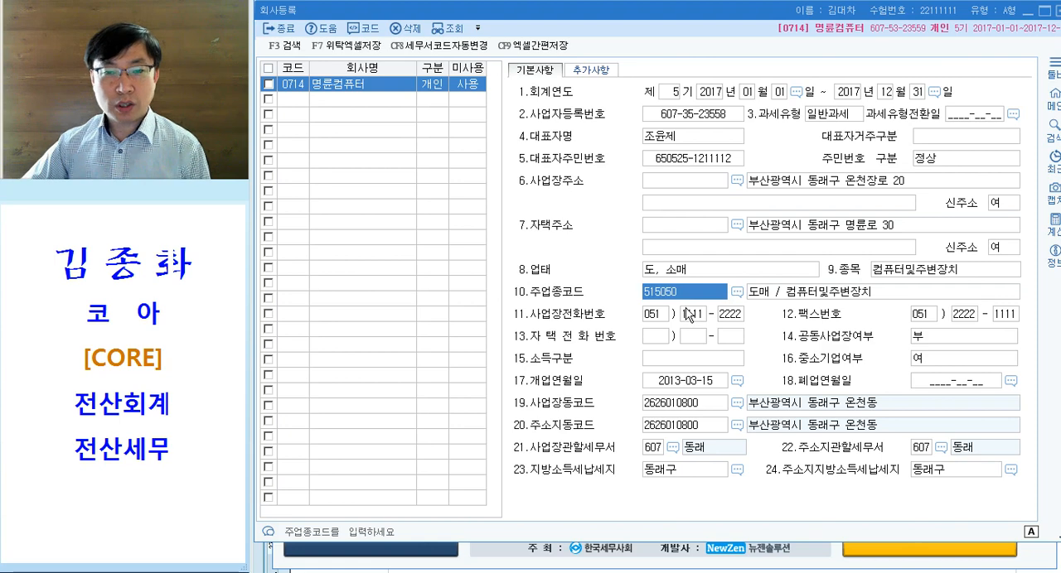
- Recheck the opening date, tax office, representative, registration number, business address and 종목 entries, and close 회사등록
click(676, 387)
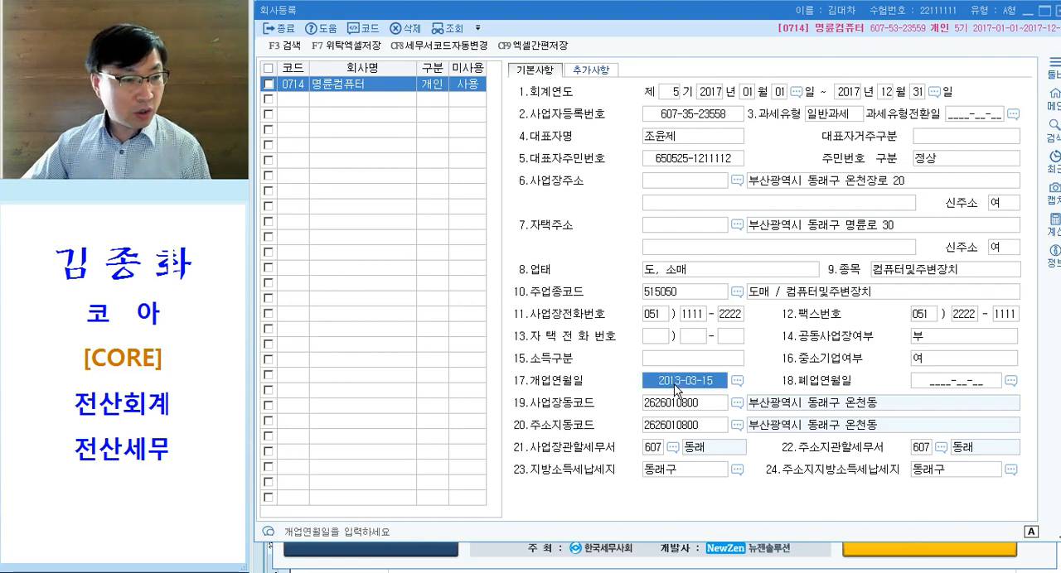
click(663, 452)
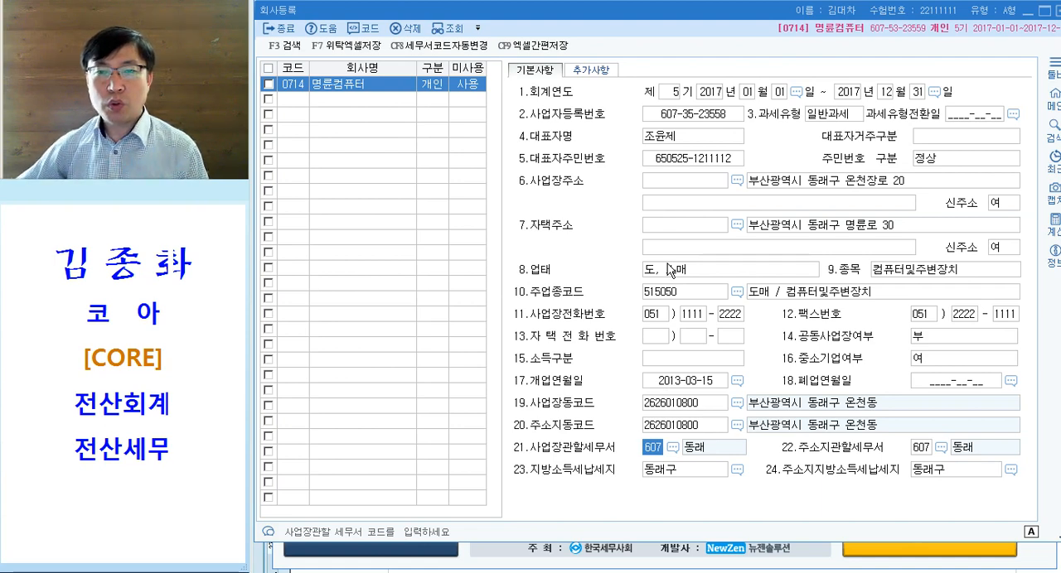
click(818, 184)
click(711, 137)
click(712, 115)
click(787, 181)
click(948, 273)
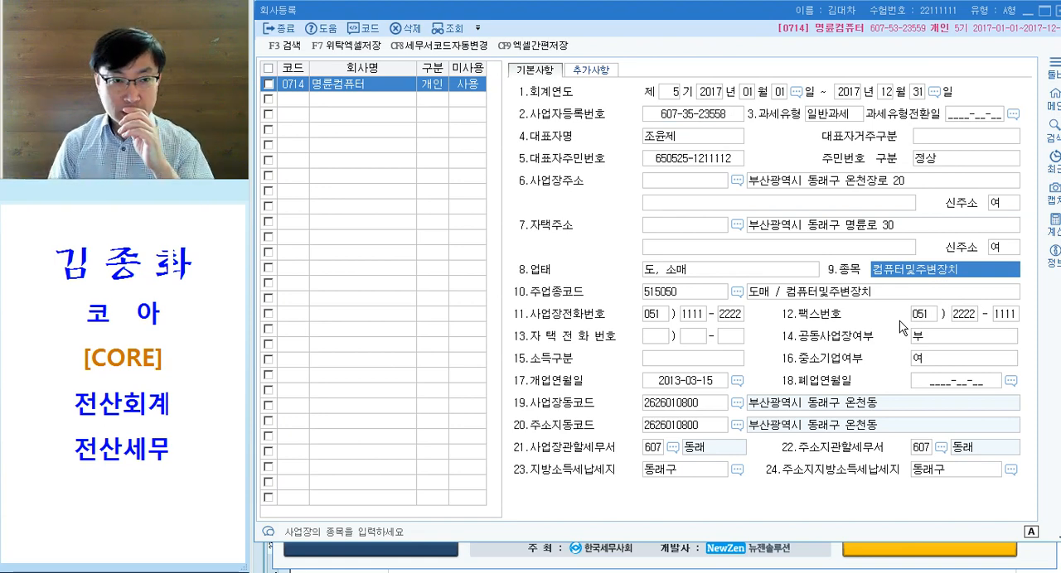
key(Escape)
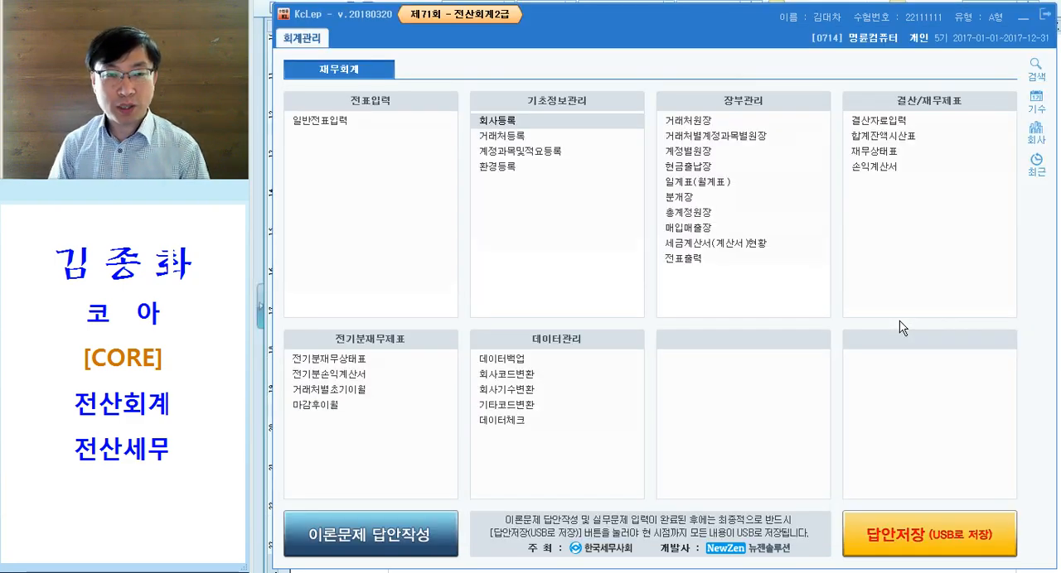
- Switch to the exam document and colour the words 전기분 재무상태표 in the 문제2 instructions magenta
click(718, 572)
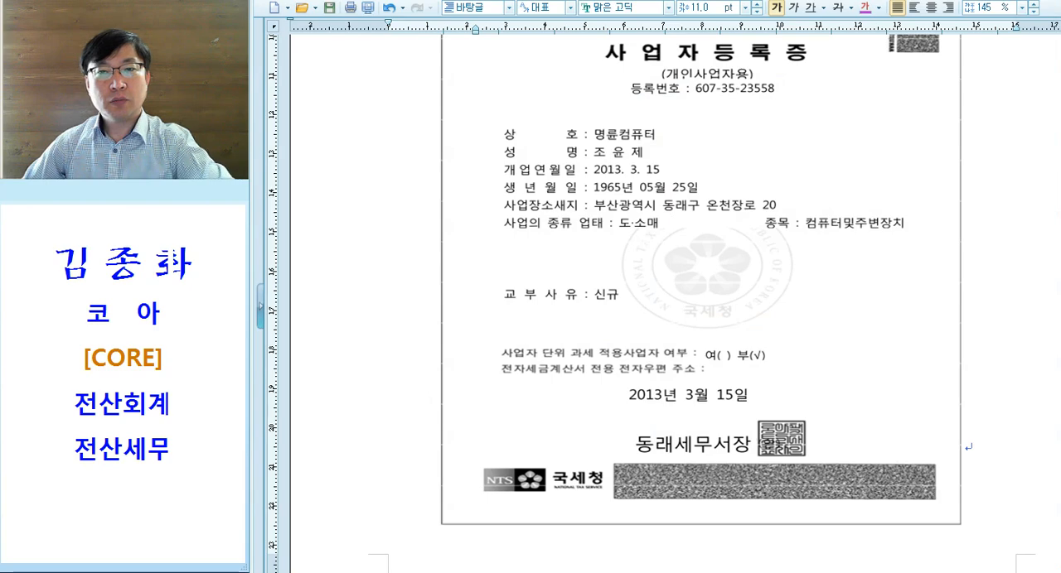
scroll(670, 358, down, 10)
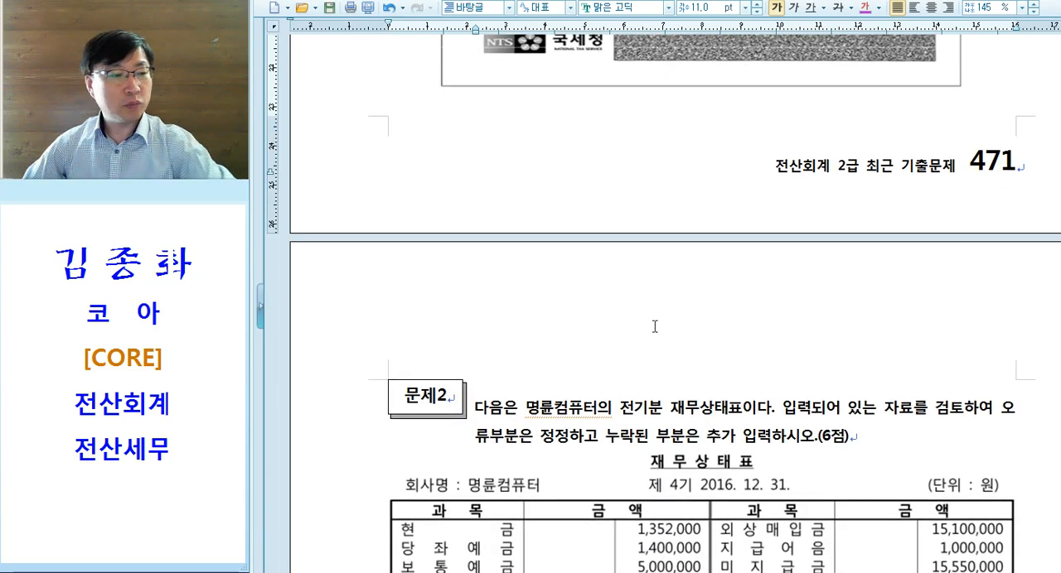
scroll(639, 274, down, 1)
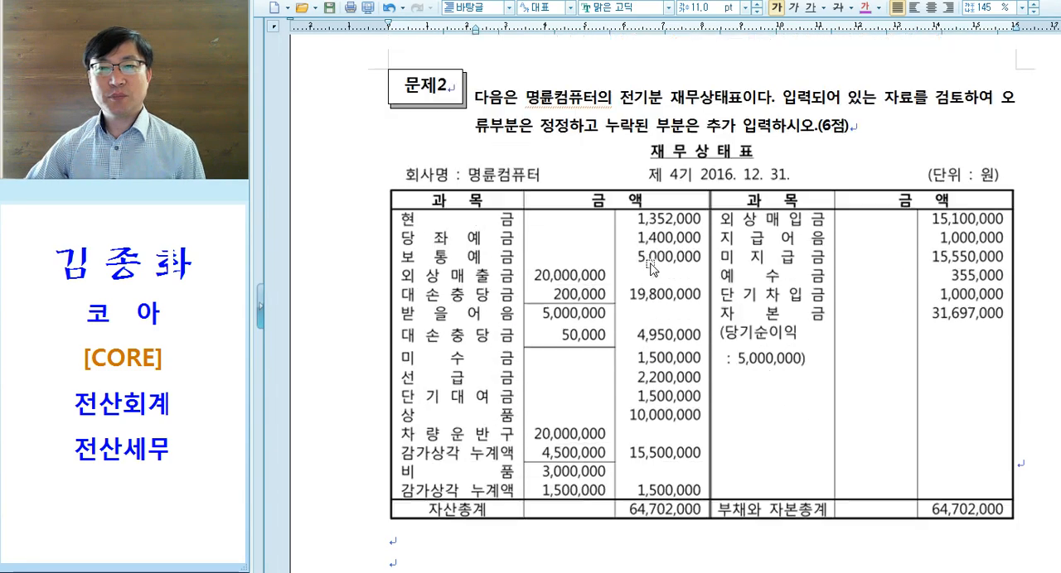
drag(620, 98, 740, 98)
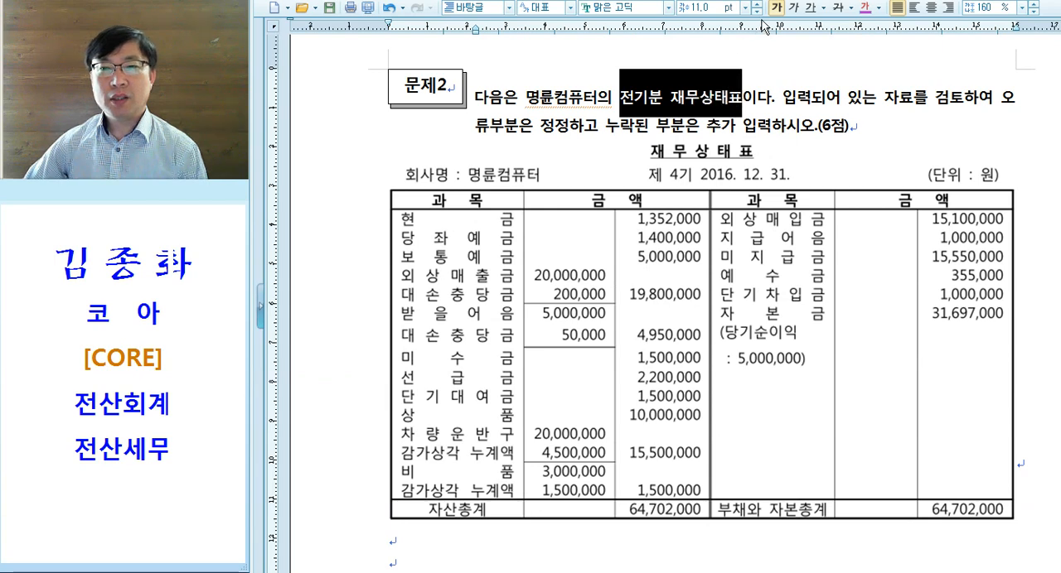
click(865, 11)
click(700, 105)
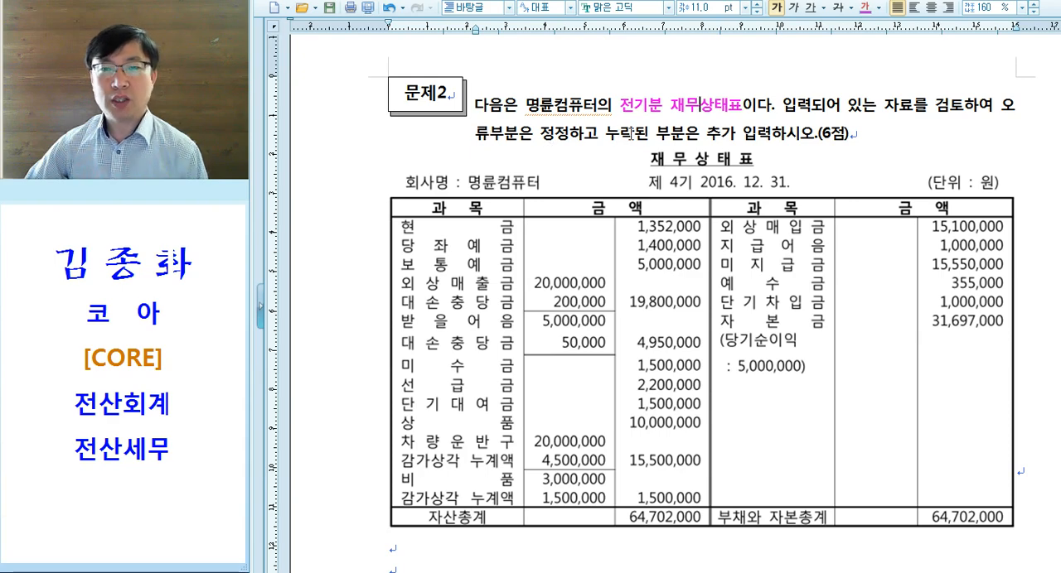
scroll(635, 139, down, 2)
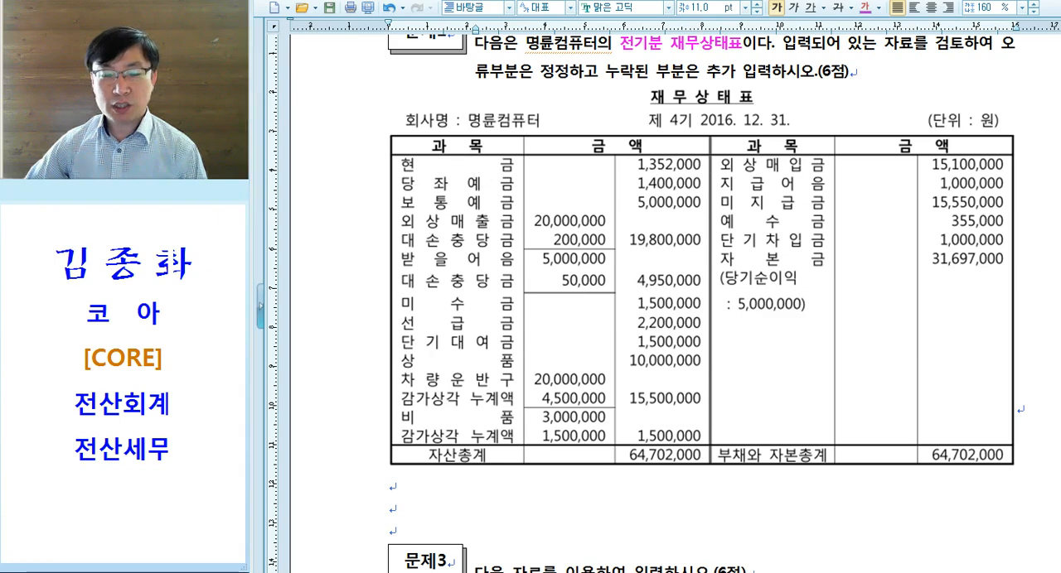
- Switch back to KcLep and open 전기분재무상태표
click(680, 571)
click(356, 361)
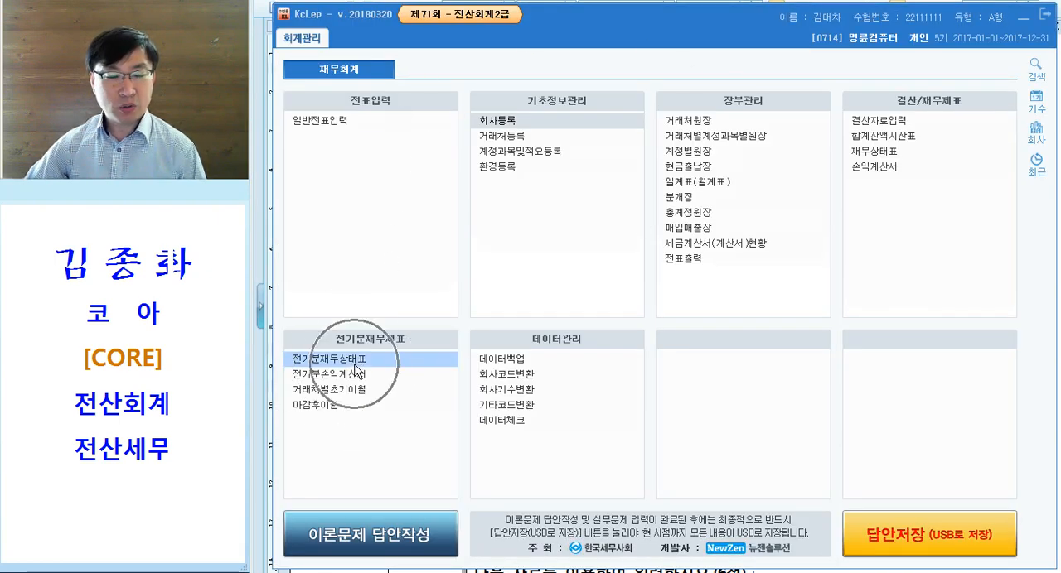
click(357, 362)
click(357, 363)
double_click(358, 362)
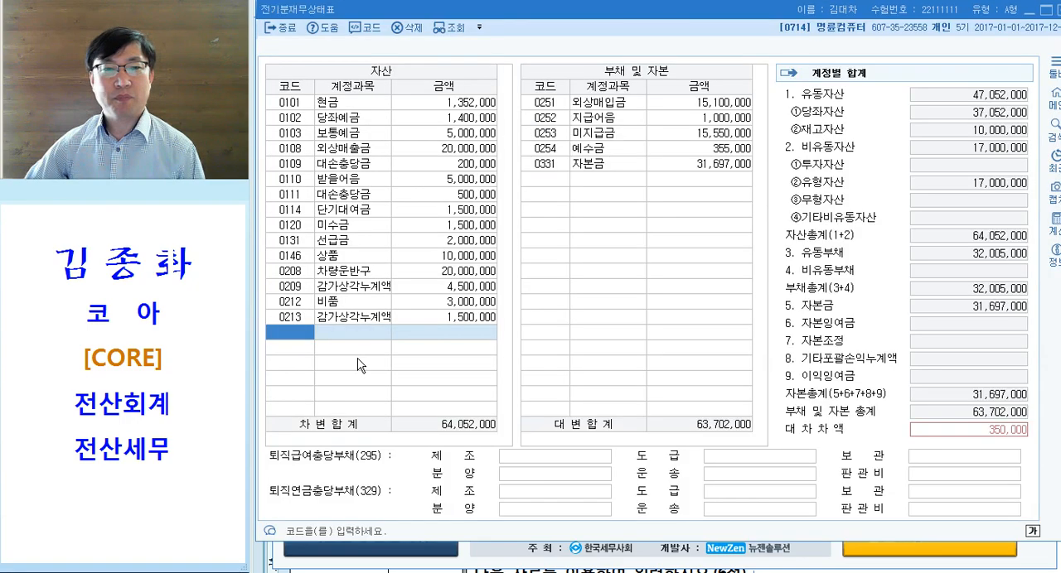
- Sort the 자산 list by 금액 in both directions, and arrange it by 코드
click(469, 87)
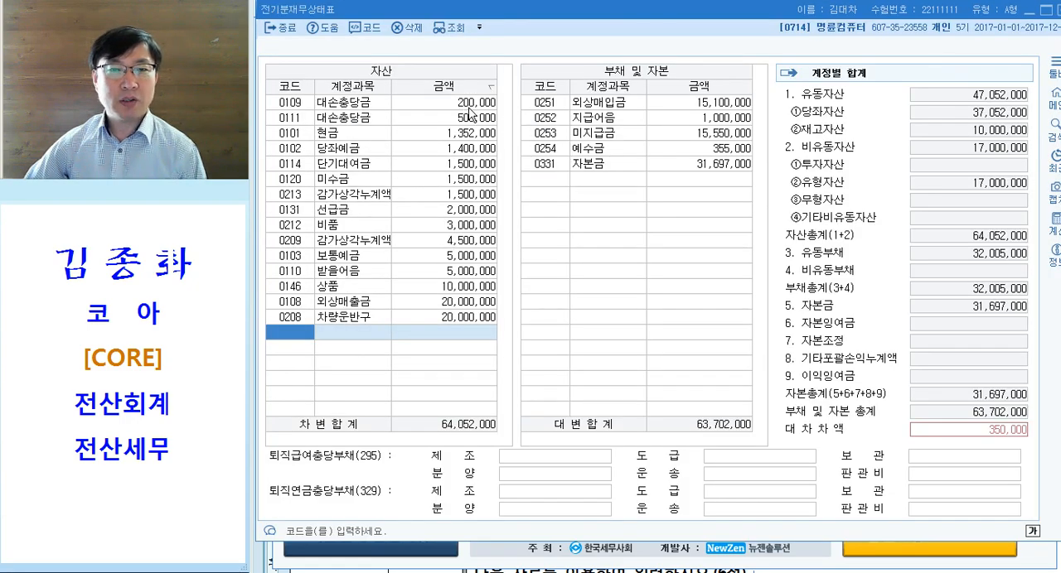
click(464, 88)
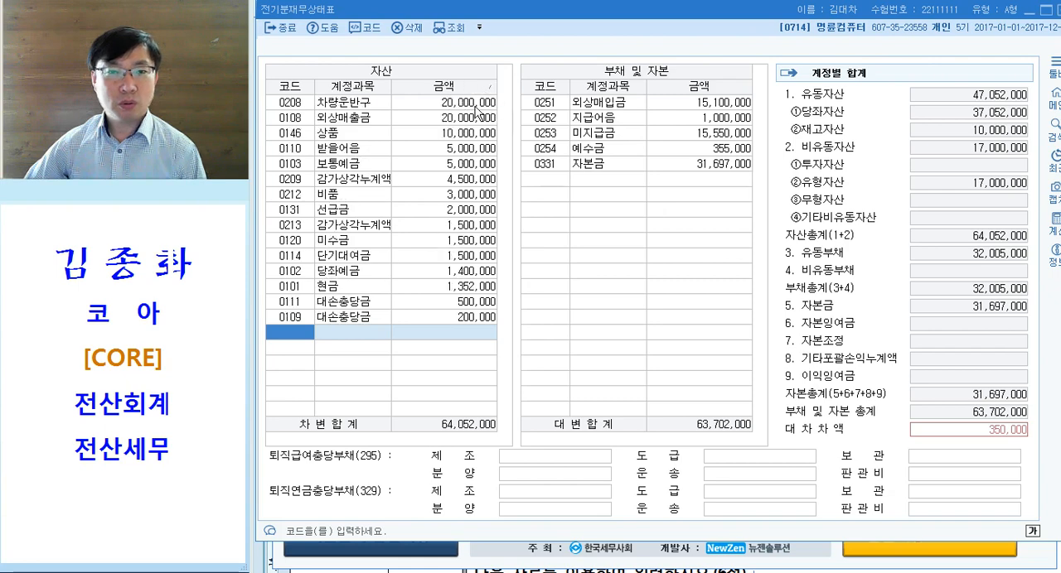
click(366, 88)
click(285, 89)
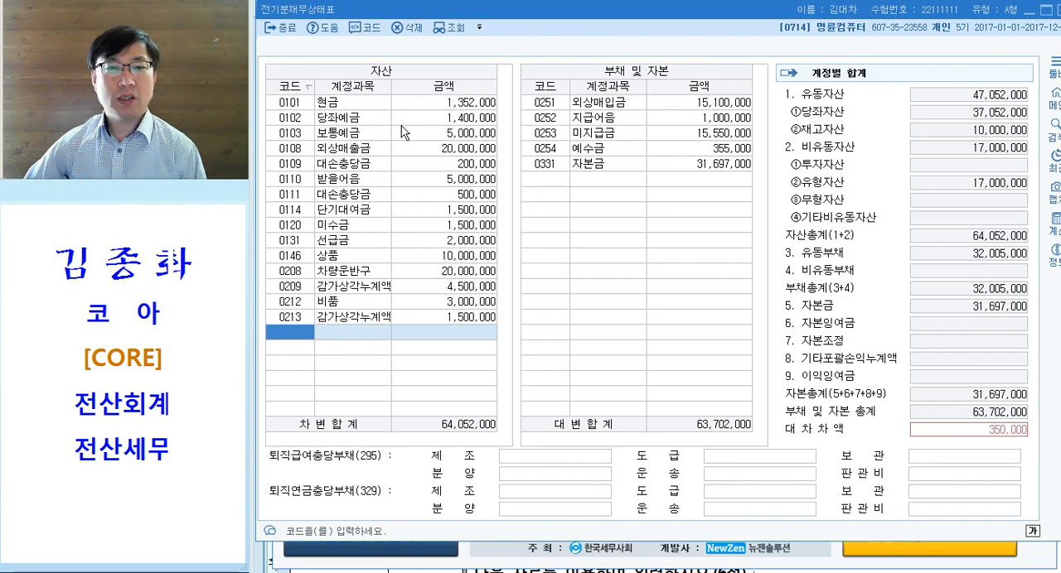
- Compare the 현금, 당좌예금, 보통예금 and 외상매출금 amounts with the balance sheet in the exam document
click(434, 106)
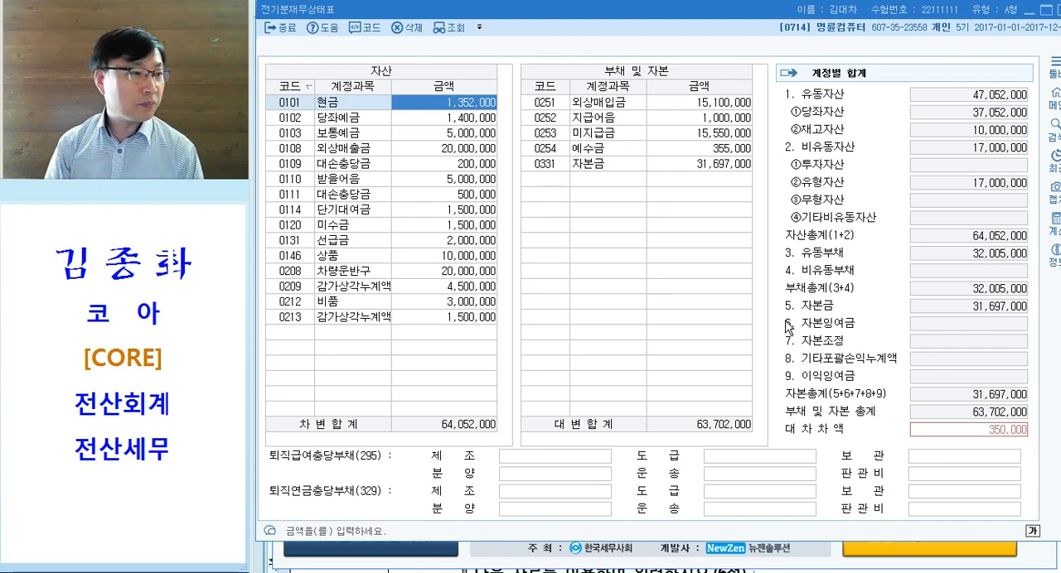
key(Down)
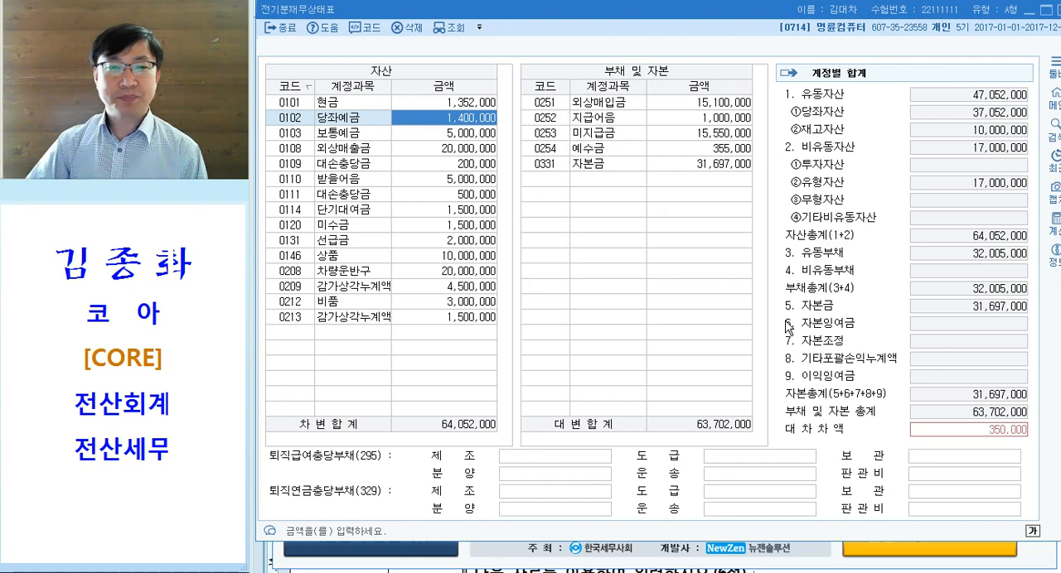
key(Return)
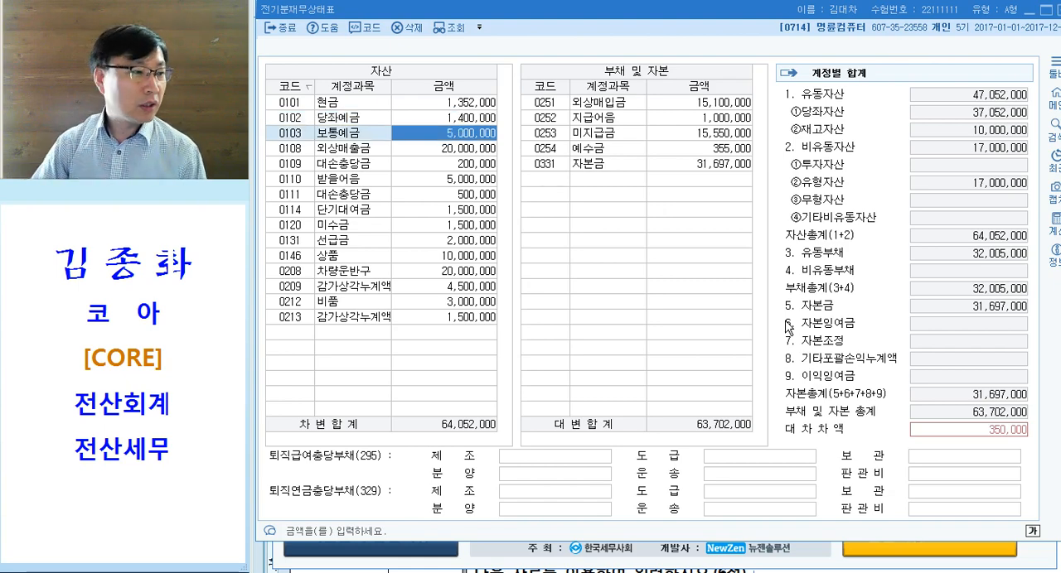
key(Return)
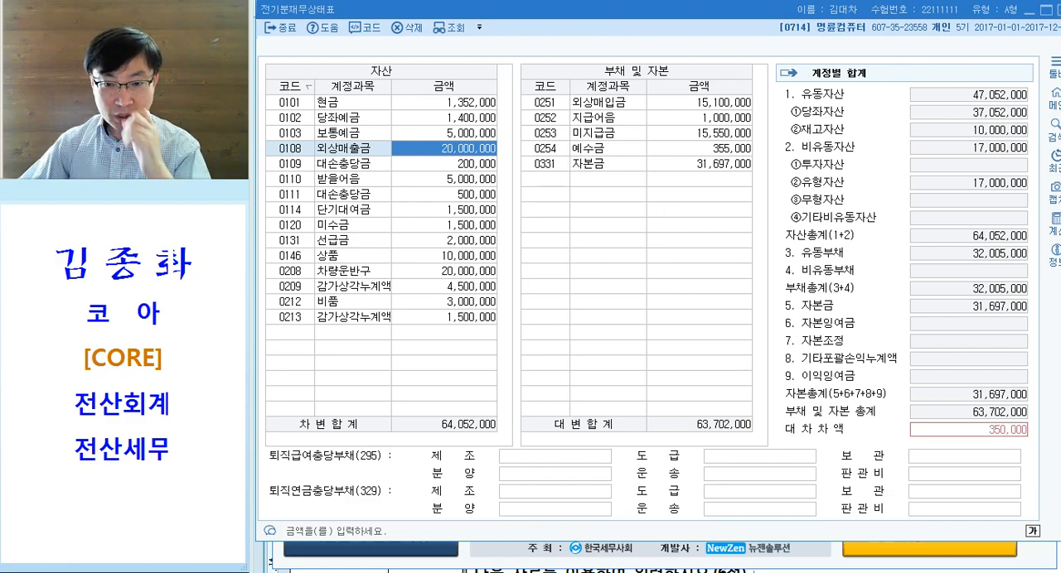
key(alt+Tab)
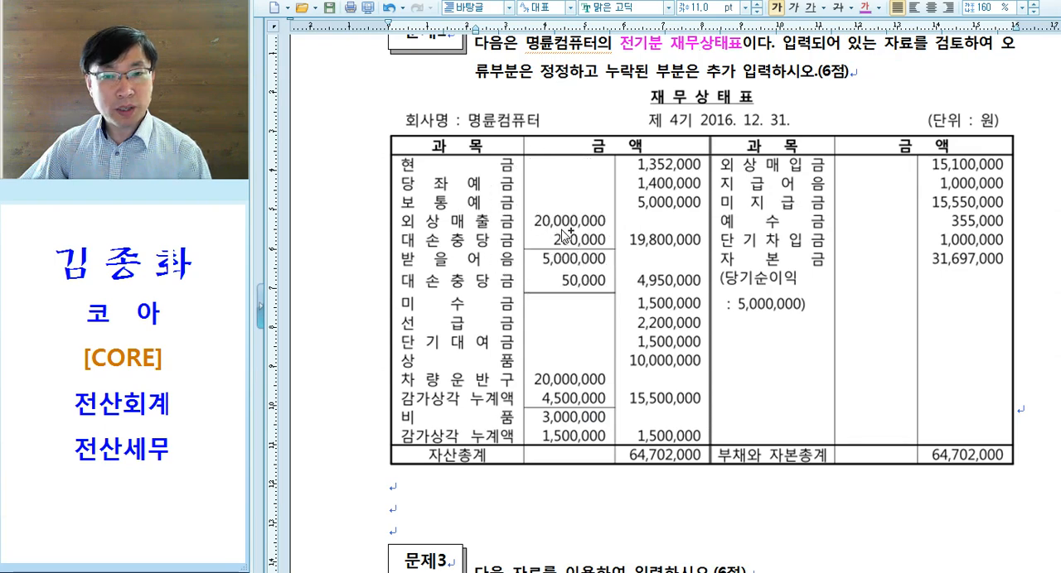
key(alt+Tab)
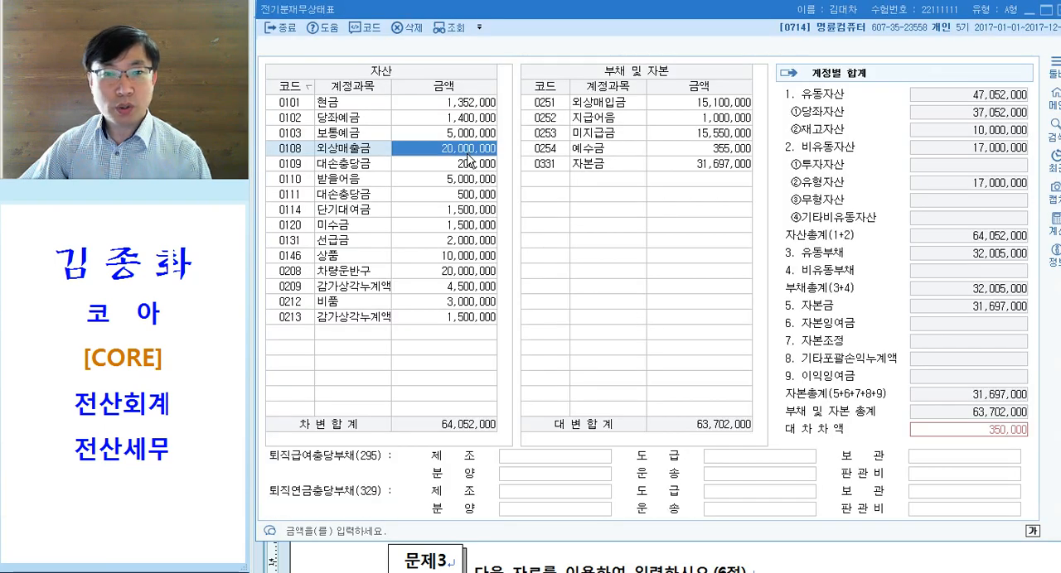
- Set the amount of 대손충당금 for 받을어음 (code 0111) to 50,000 in the 자산 list
key(Down)
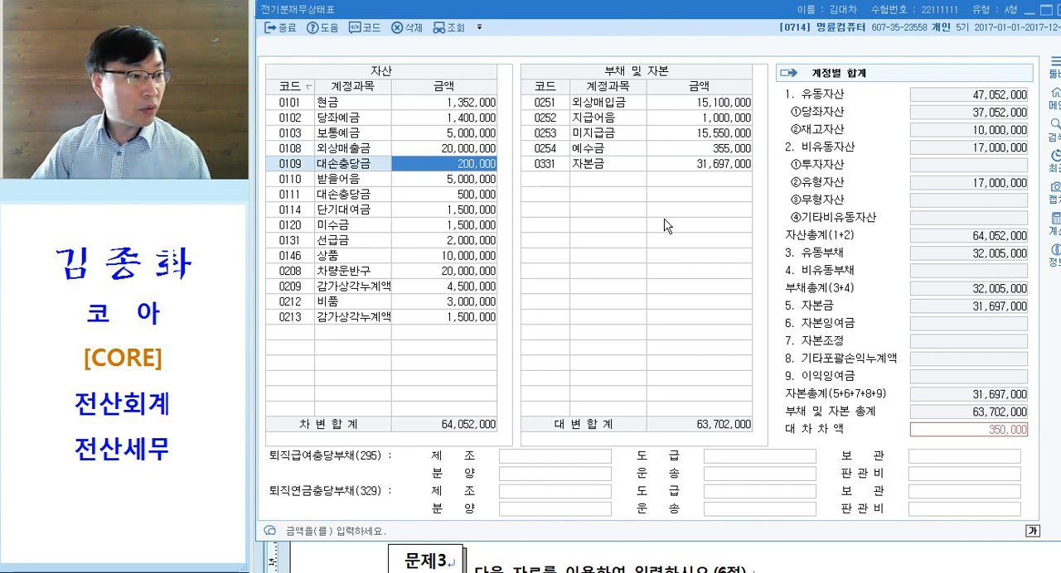
key(Down)
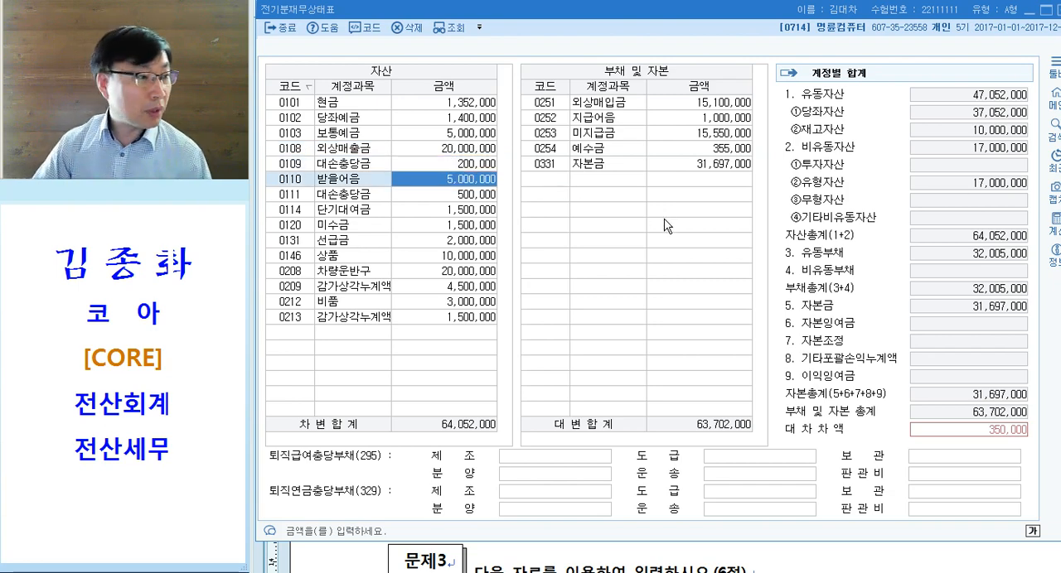
key(Down)
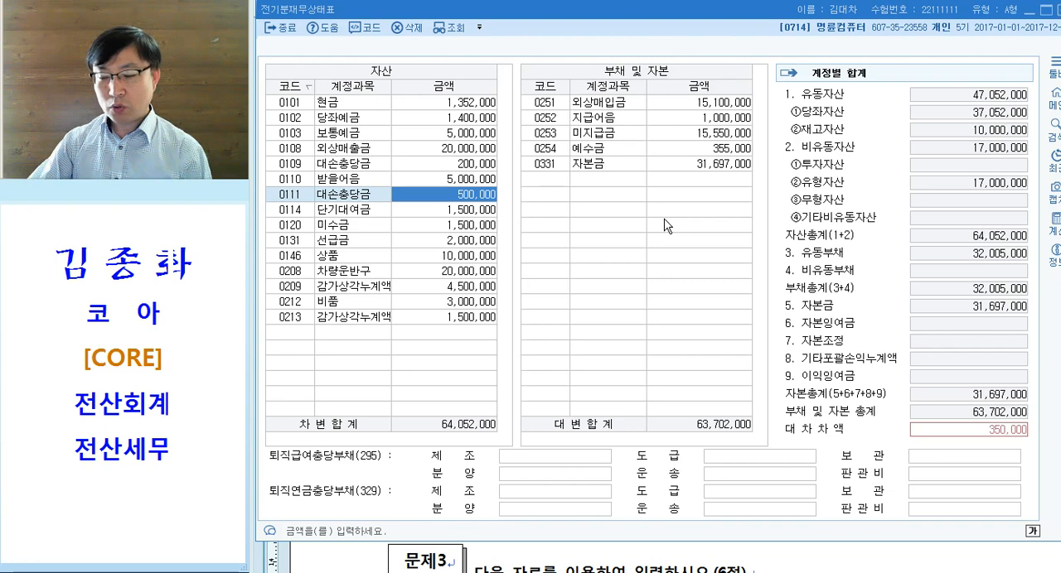
text(50000)
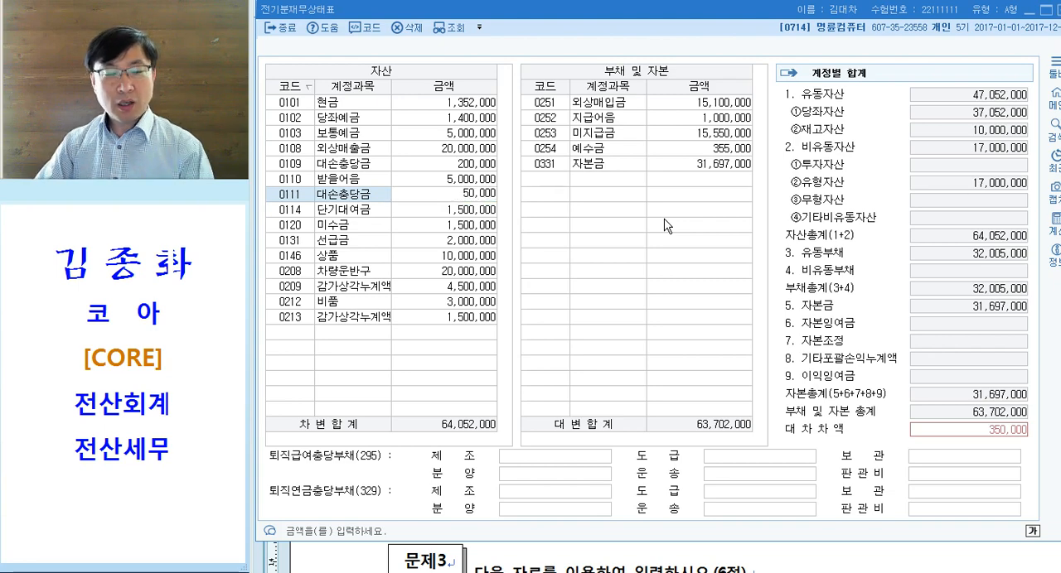
key(Escape)
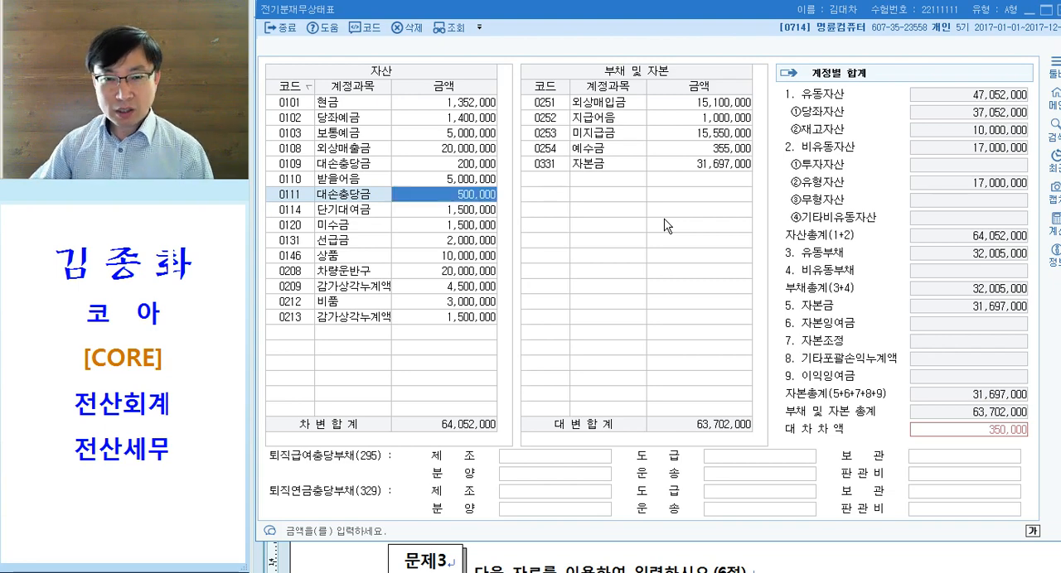
click(488, 196)
text(50000)
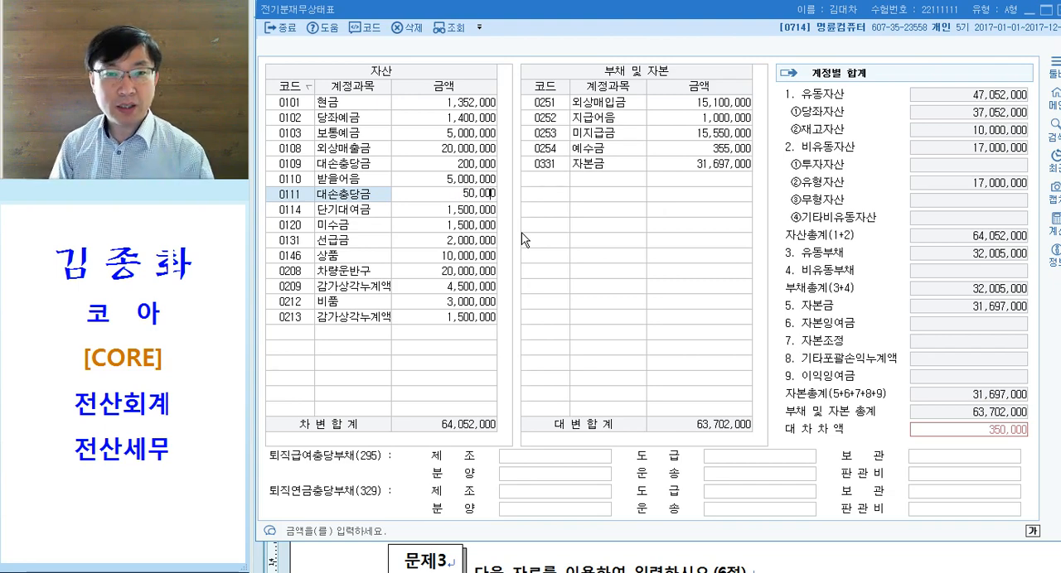
key(Escape)
text(50000)
key(Return)
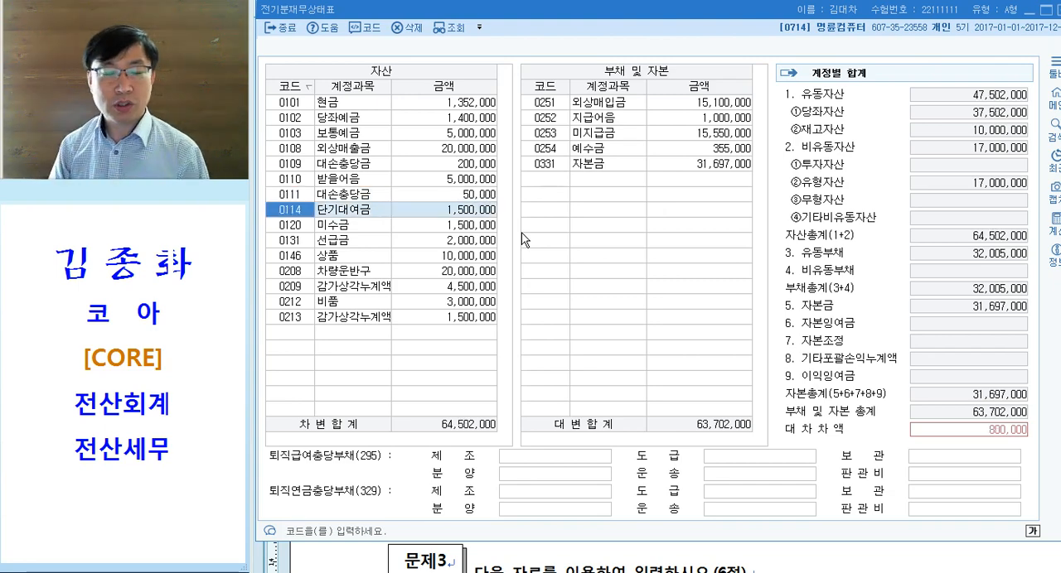
click(429, 197)
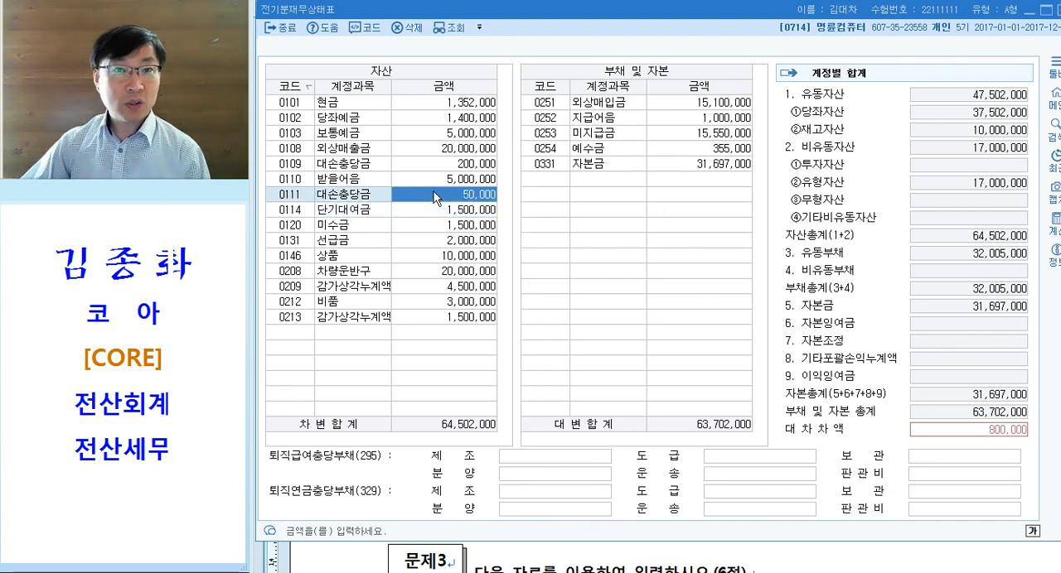
- Check 단기대여금 and 미수금 against the exam balance sheet, and set the amount of 선급금 to 2,200,000
key(Return)
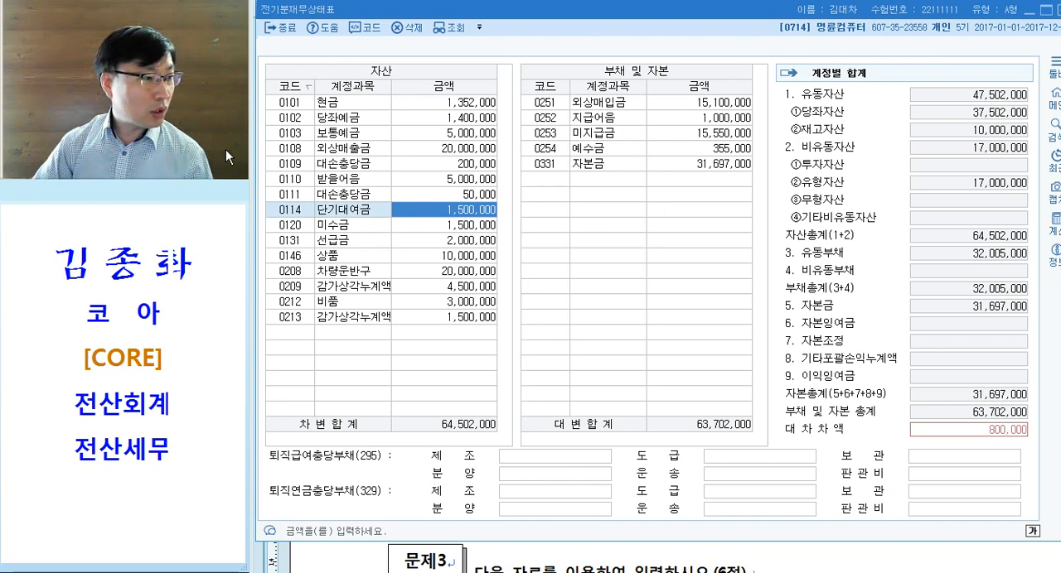
key(Return)
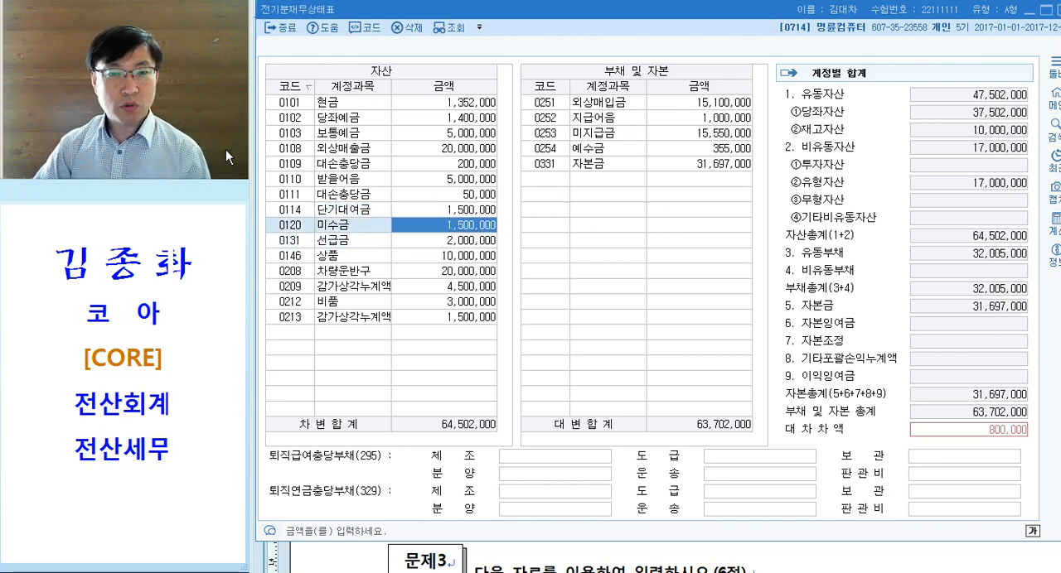
key(Up)
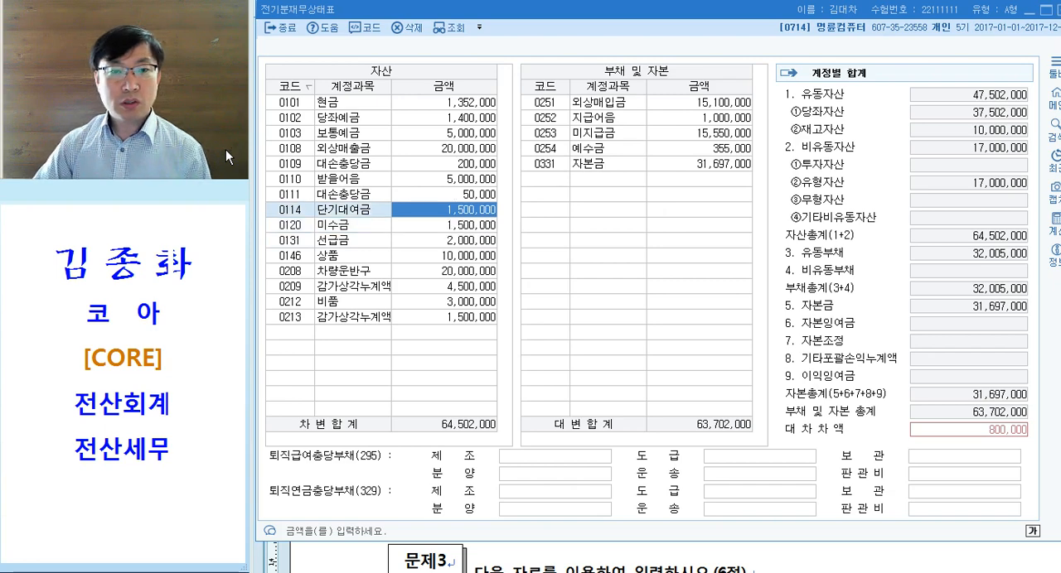
key(Down)
key(Down)
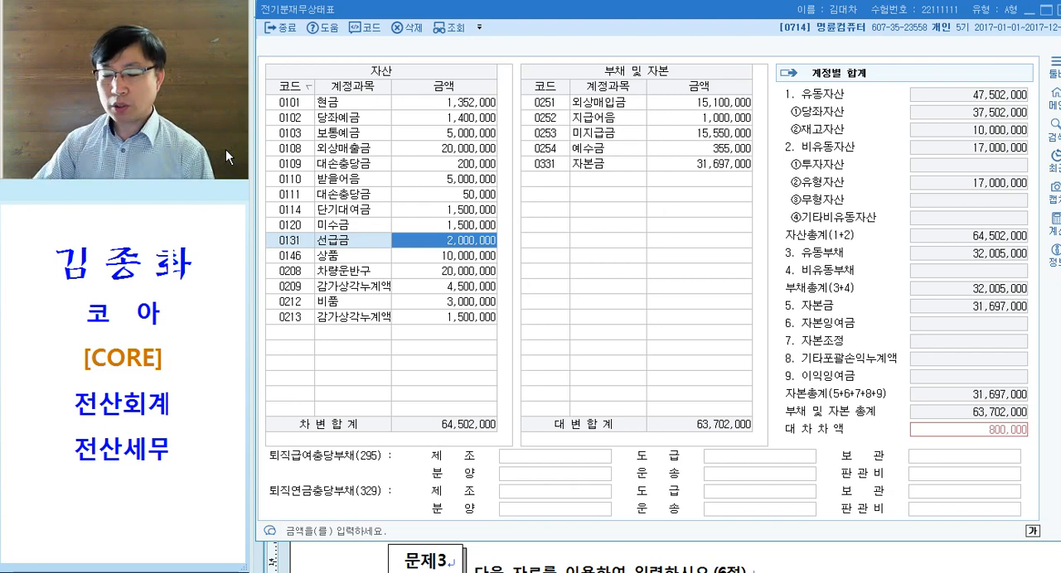
text(2200000)
key(Return)
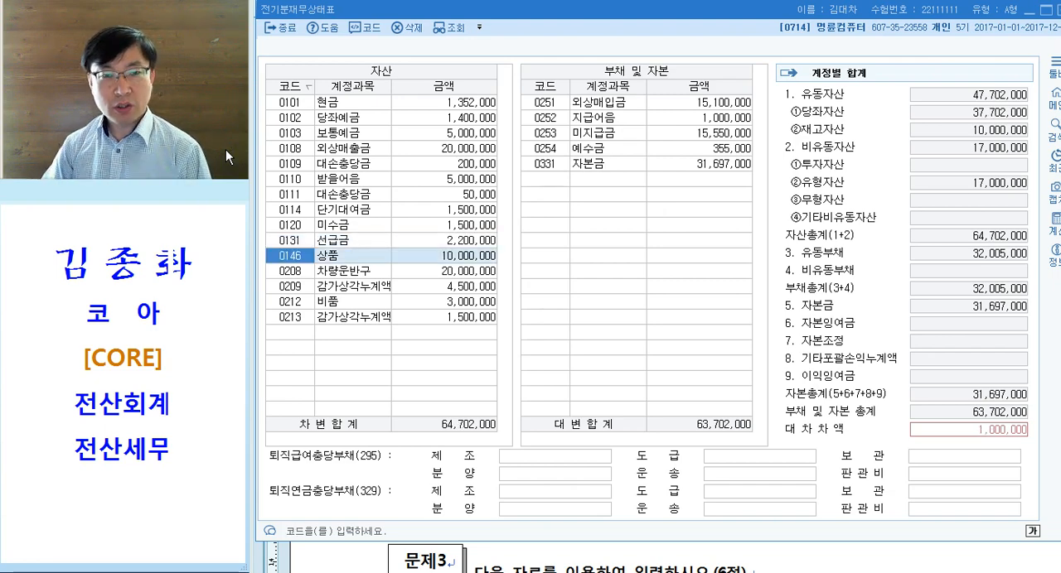
- Compare the 단기대여금, 미수금, 상품, 차량운반구, 비품 and both 감가상각누계액 amounts with the exam balance sheet
key(Right)
key(Up)
key(Up)
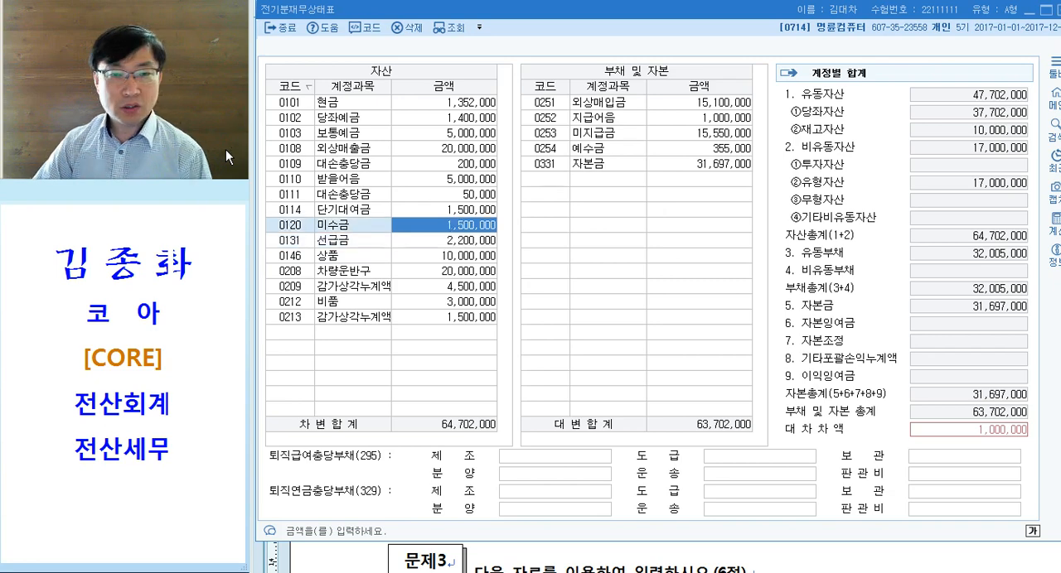
key(Up)
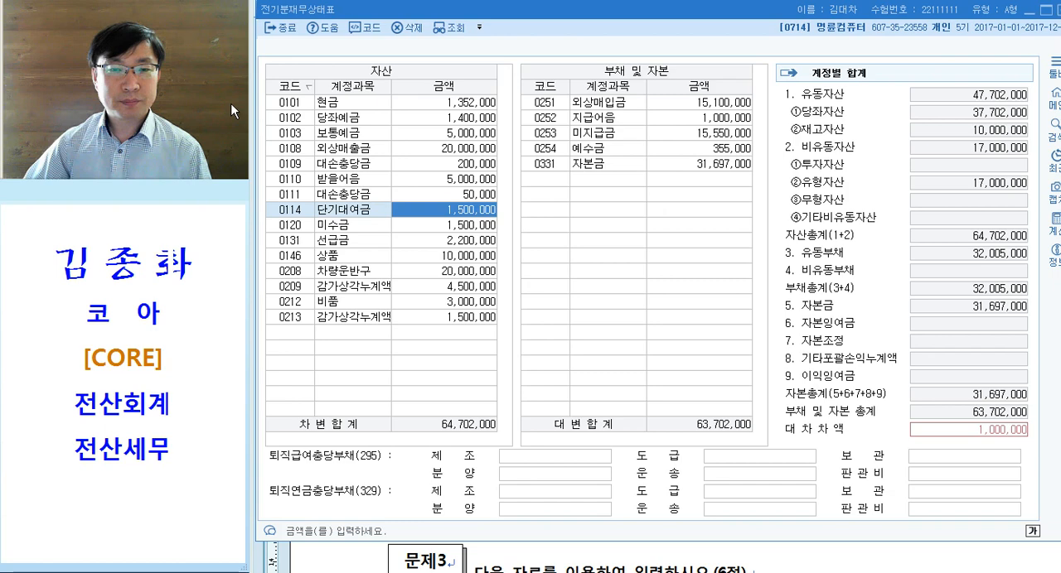
click(422, 225)
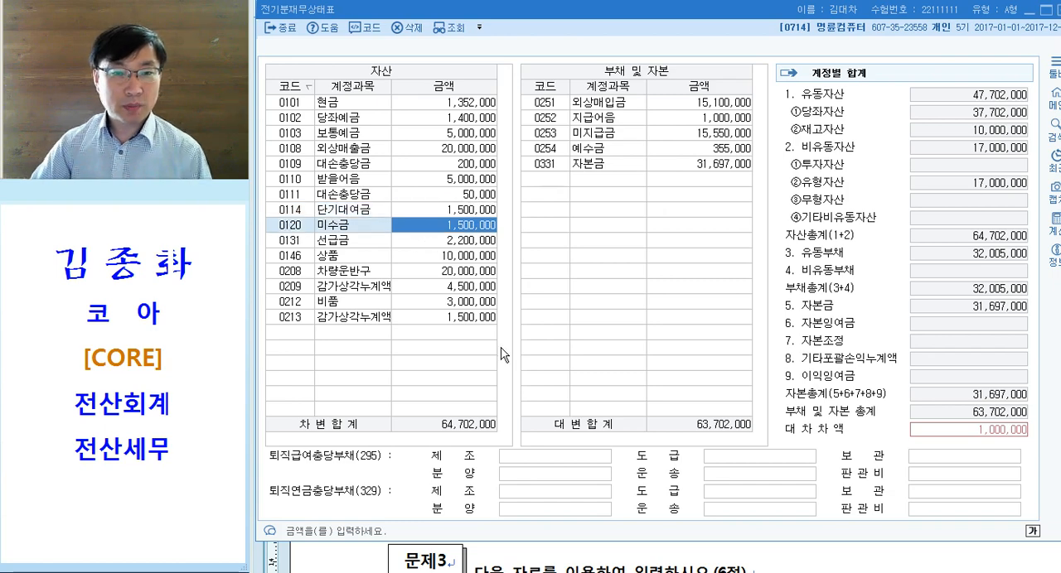
key(Down)
key(Down)
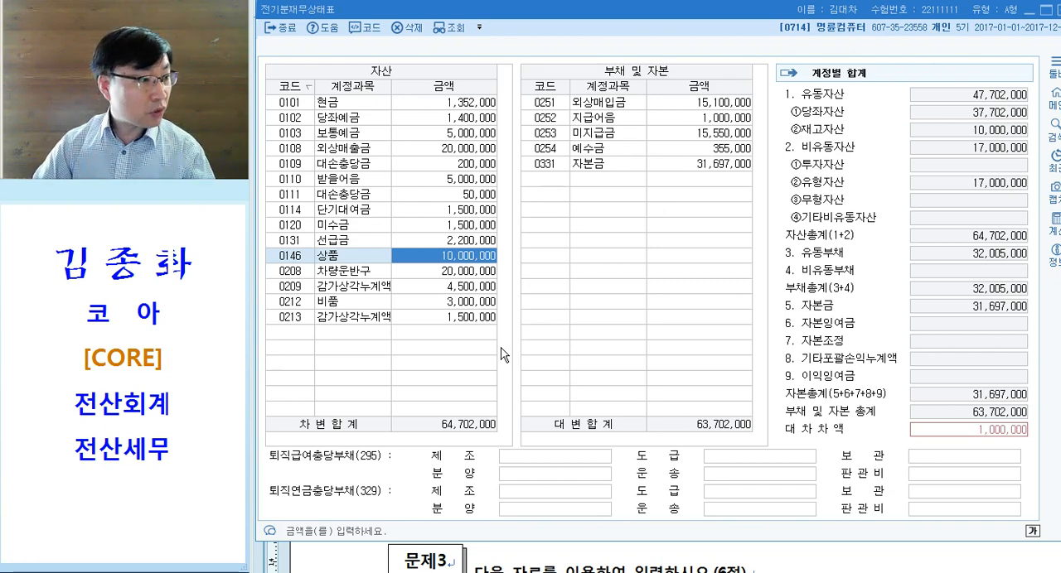
key(Down)
key(Down)
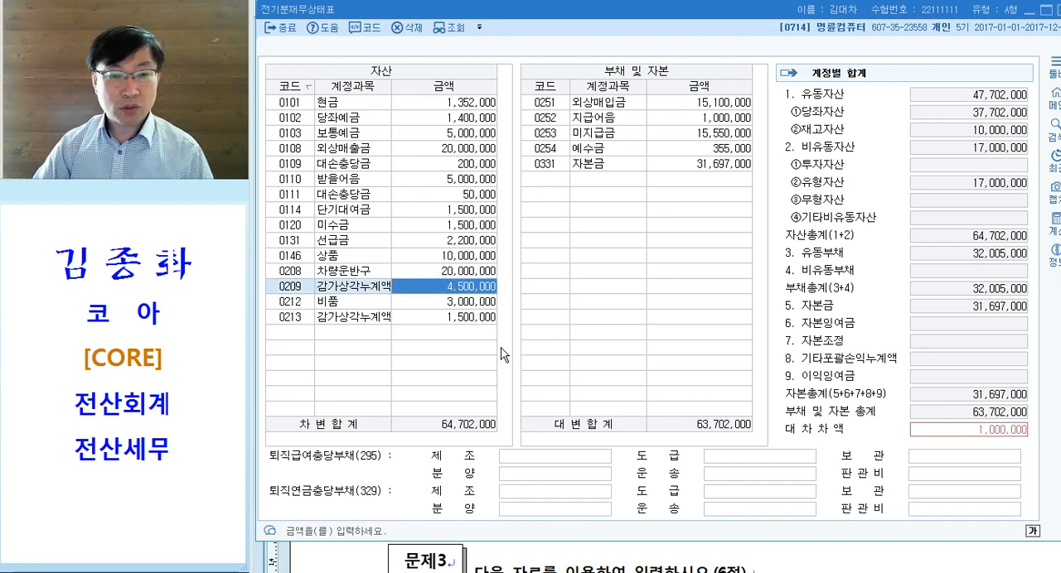
key(Down)
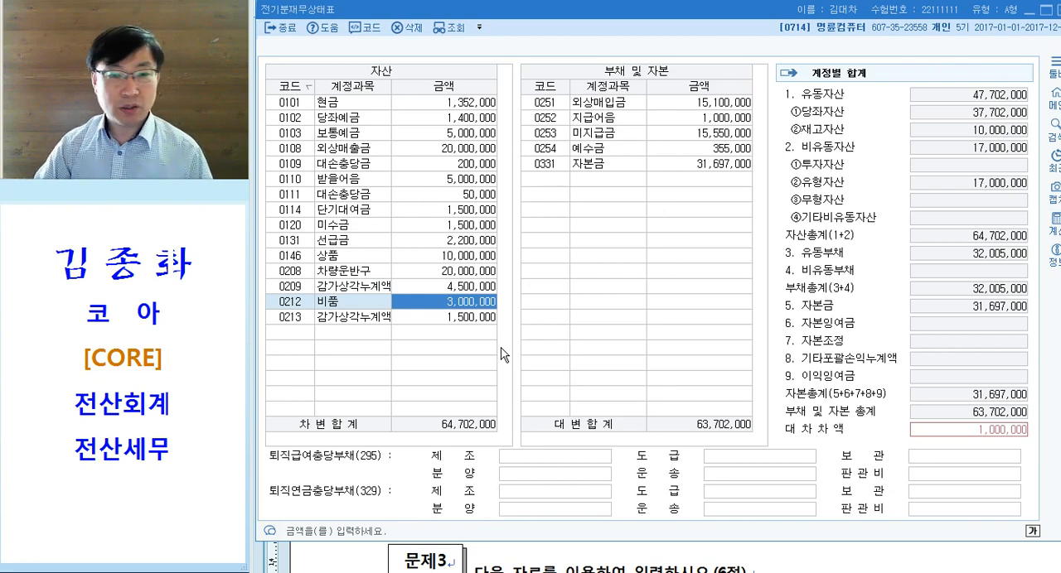
key(Down)
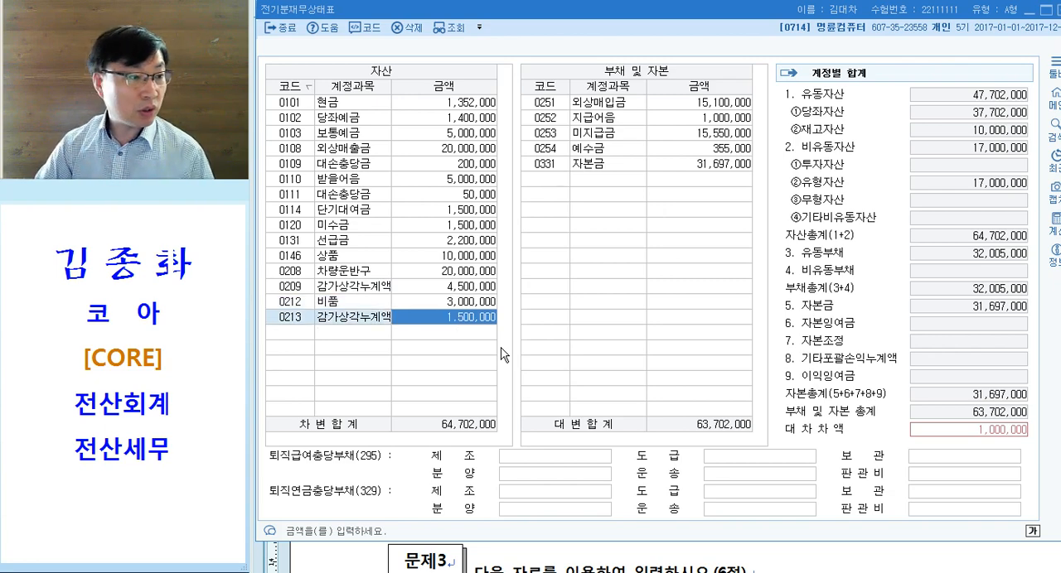
key(Return)
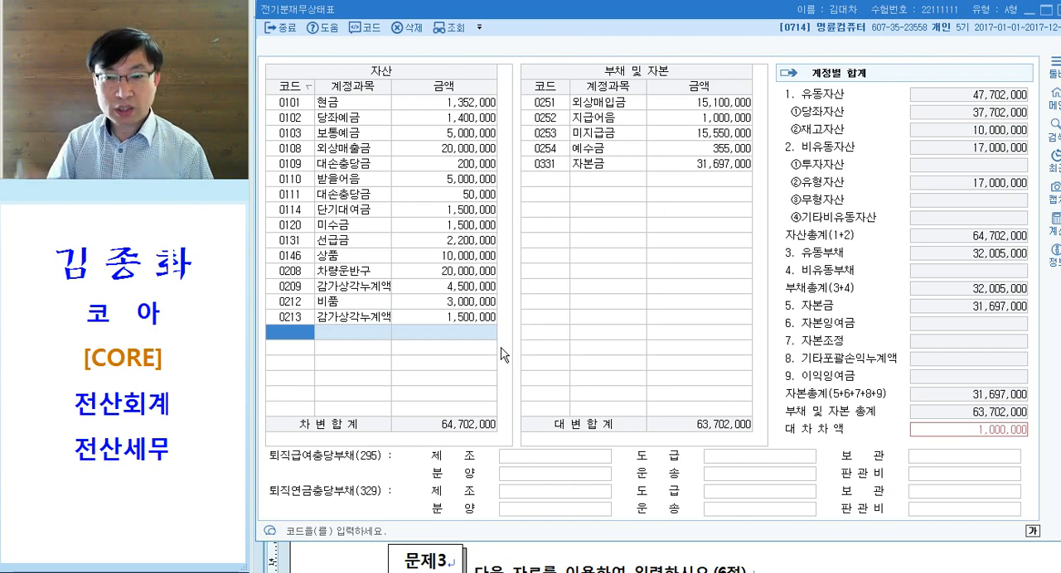
- Check the 부채 및 자본 entries against the exam balance sheet and add the missing 단기차입금 (0260) with an amount of 1,000,000
click(698, 105)
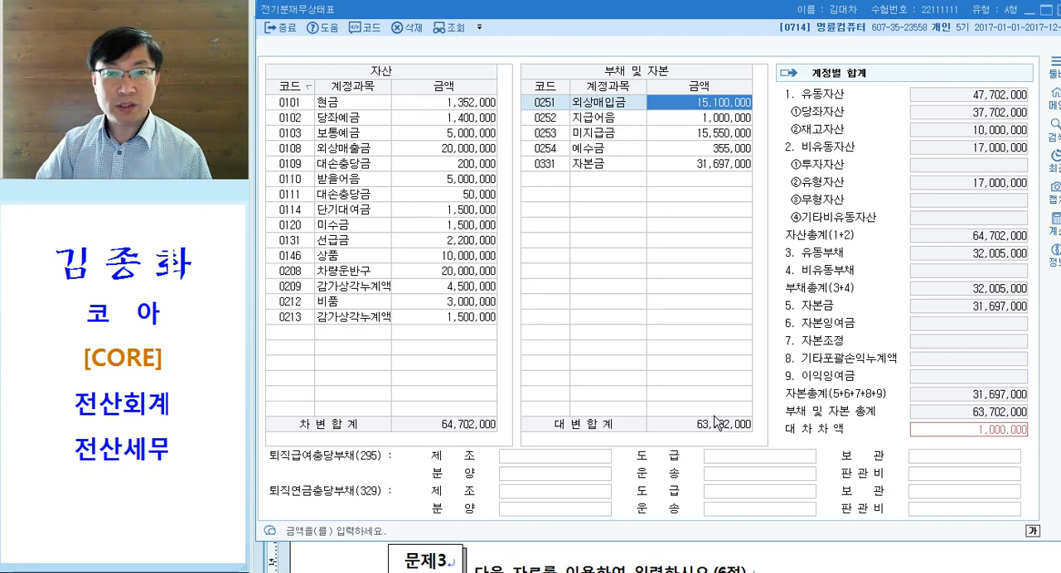
key(Down)
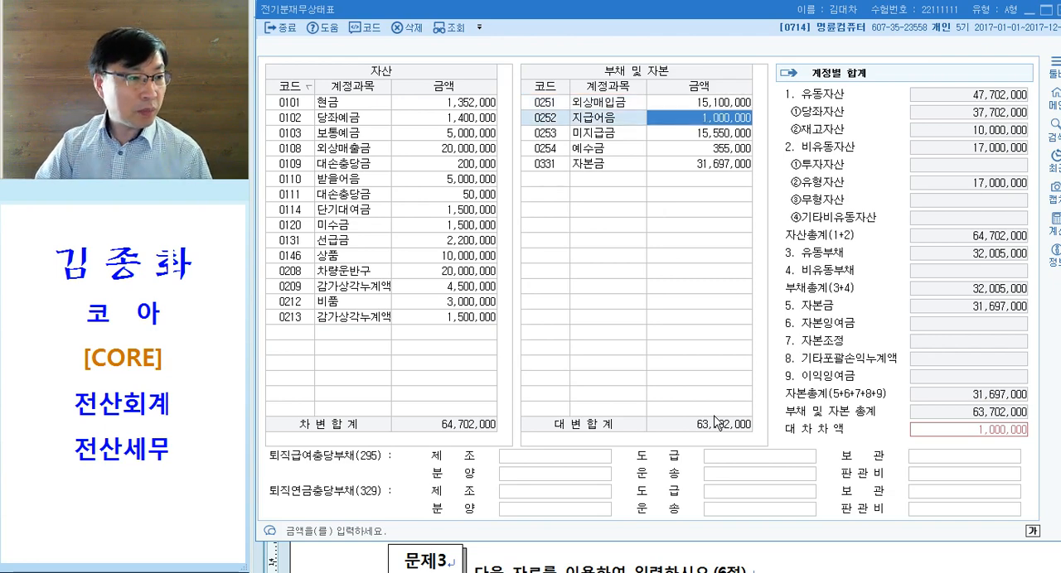
key(Down)
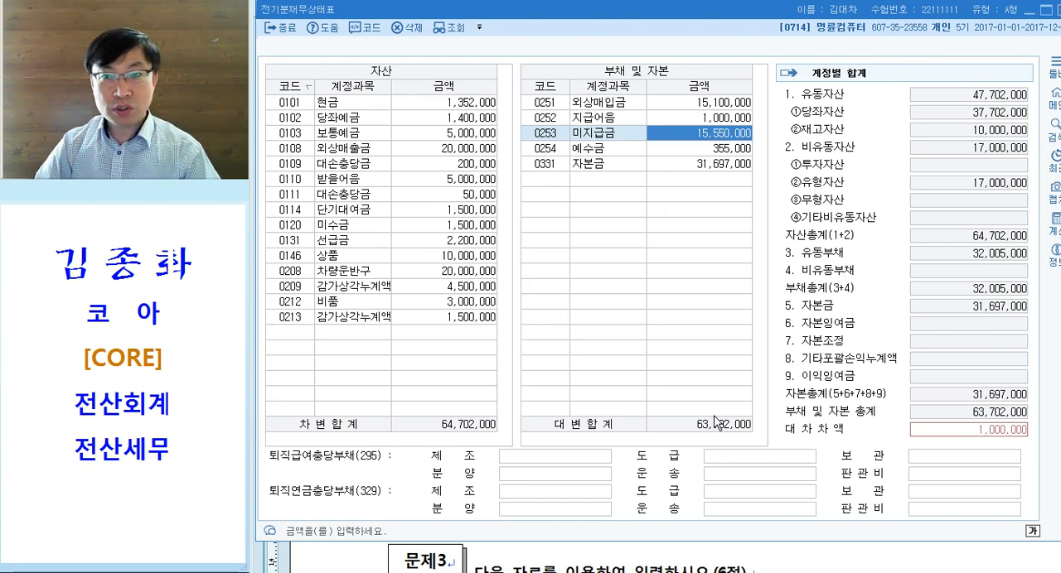
key(Down)
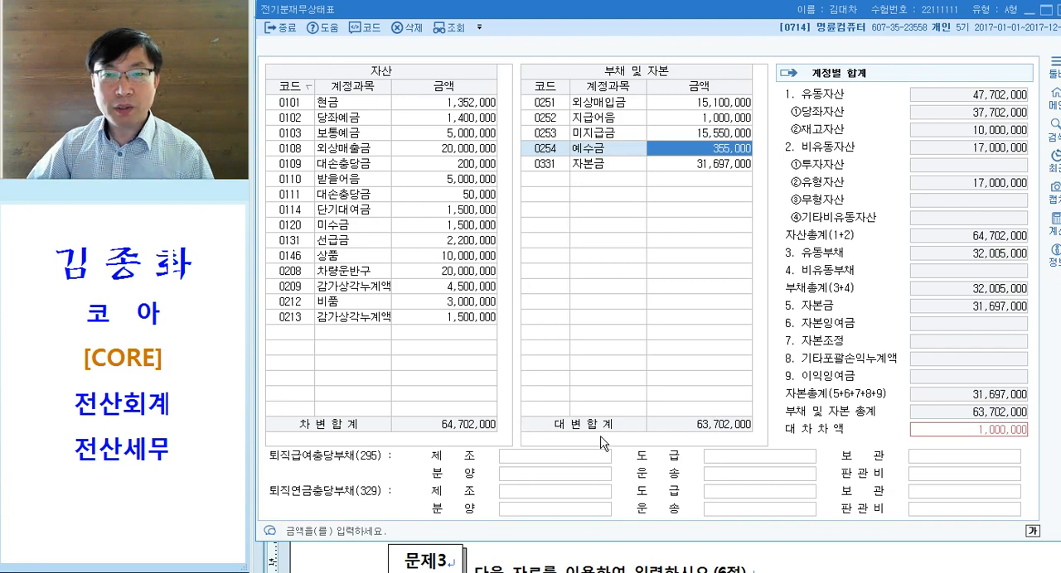
key(Return)
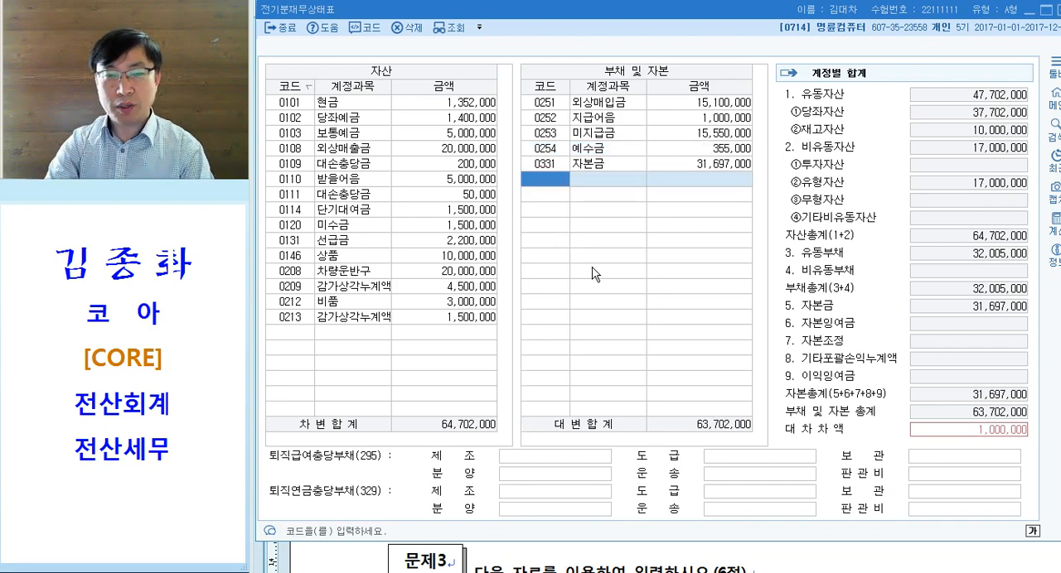
text(차입)
key(Return)
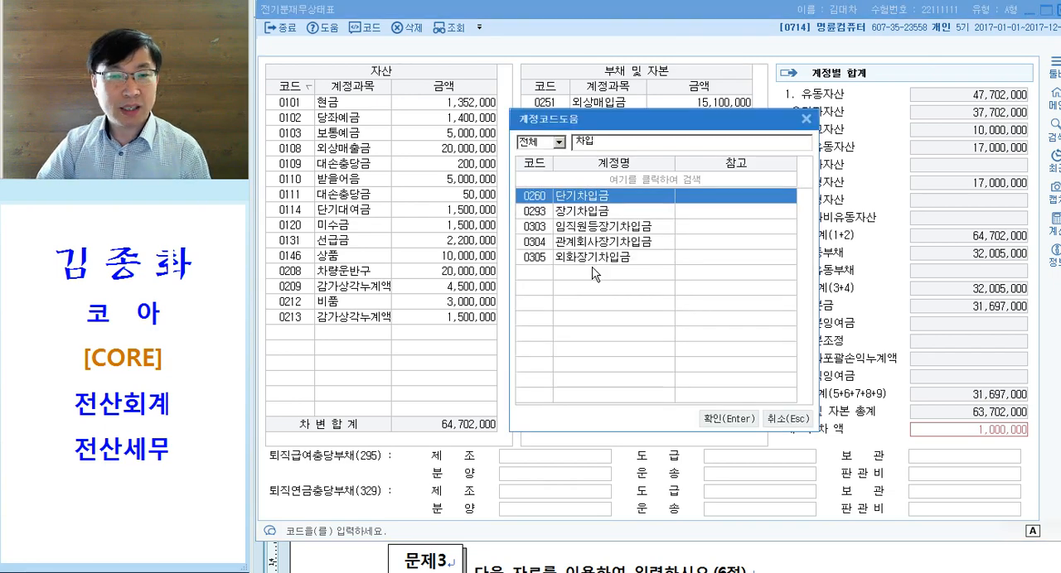
key(Return)
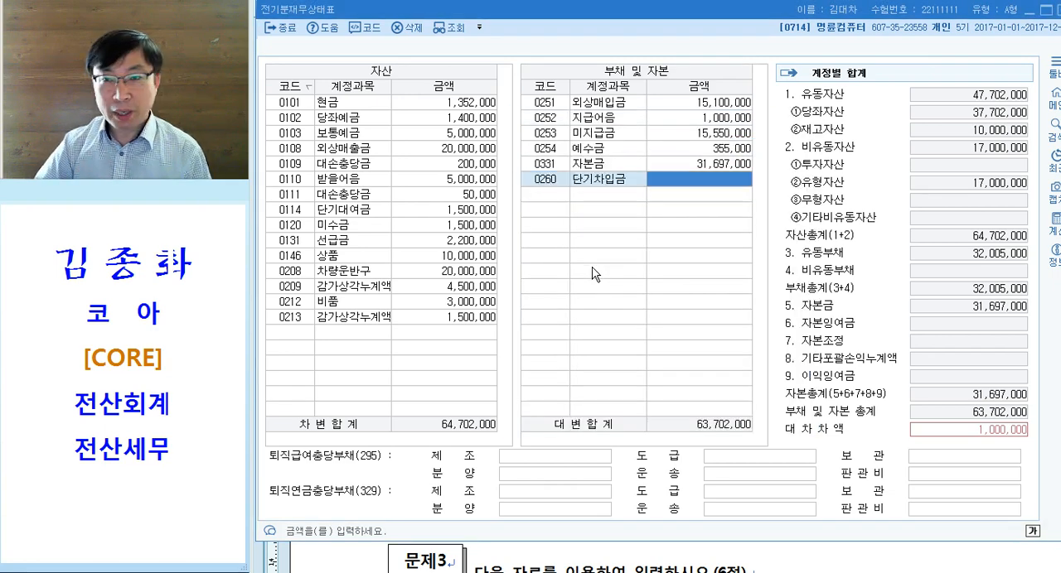
text(1000000)
key(Return)
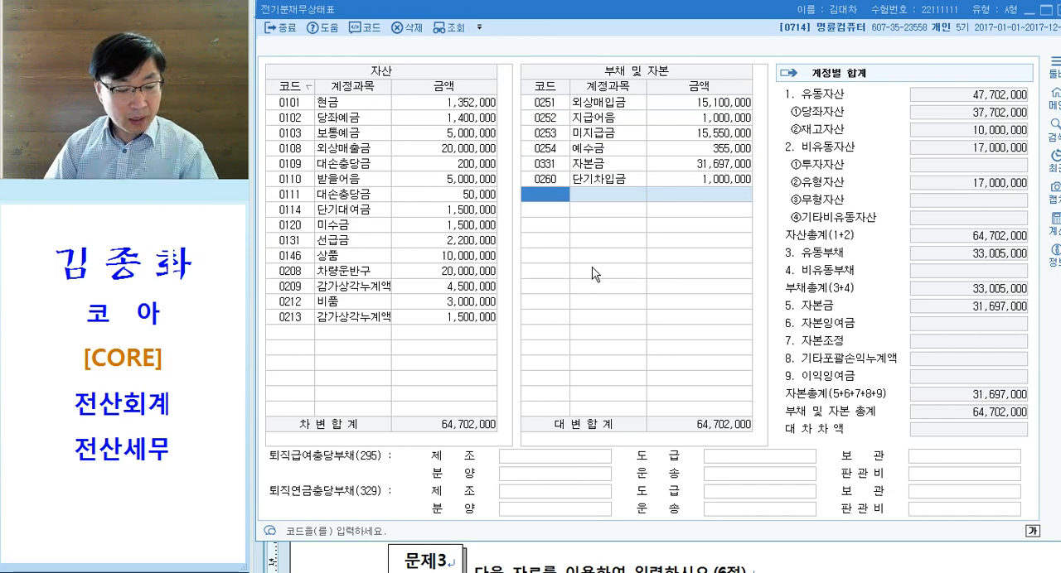
- Review the corrected 대손충당금 and 선급금 amounts together with the added 단기차입금 entry
click(545, 182)
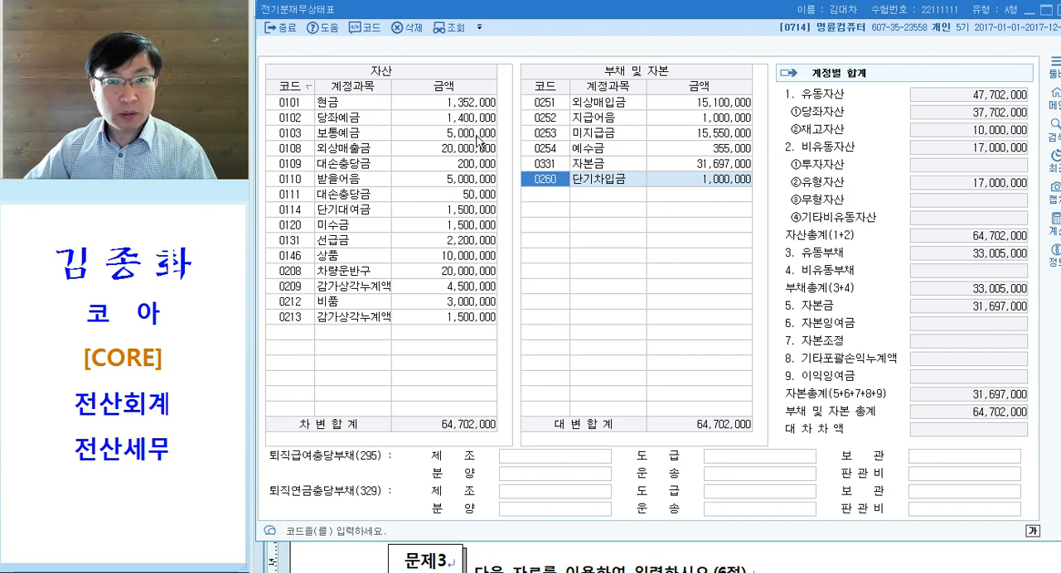
click(472, 201)
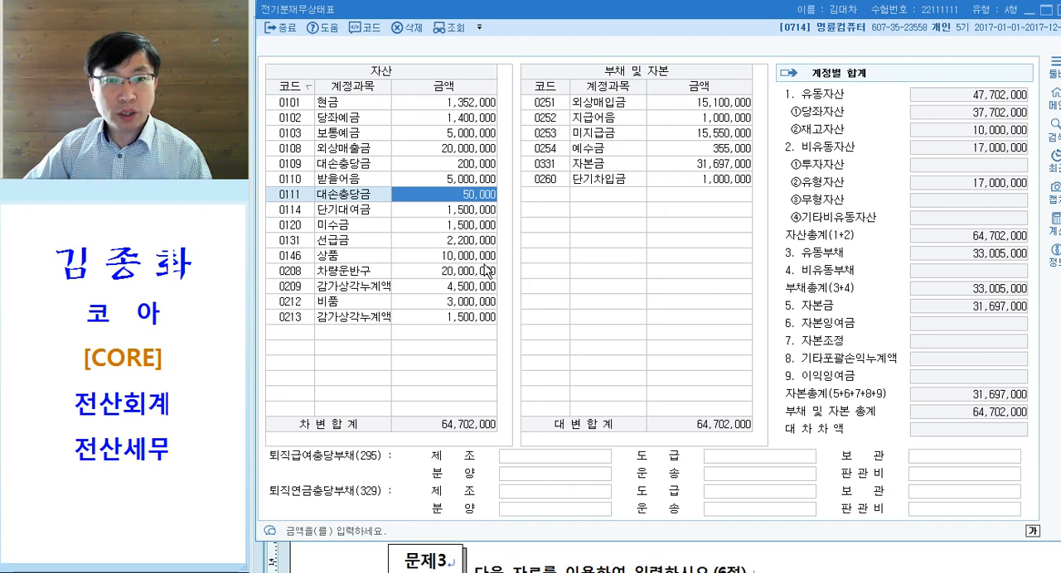
click(470, 241)
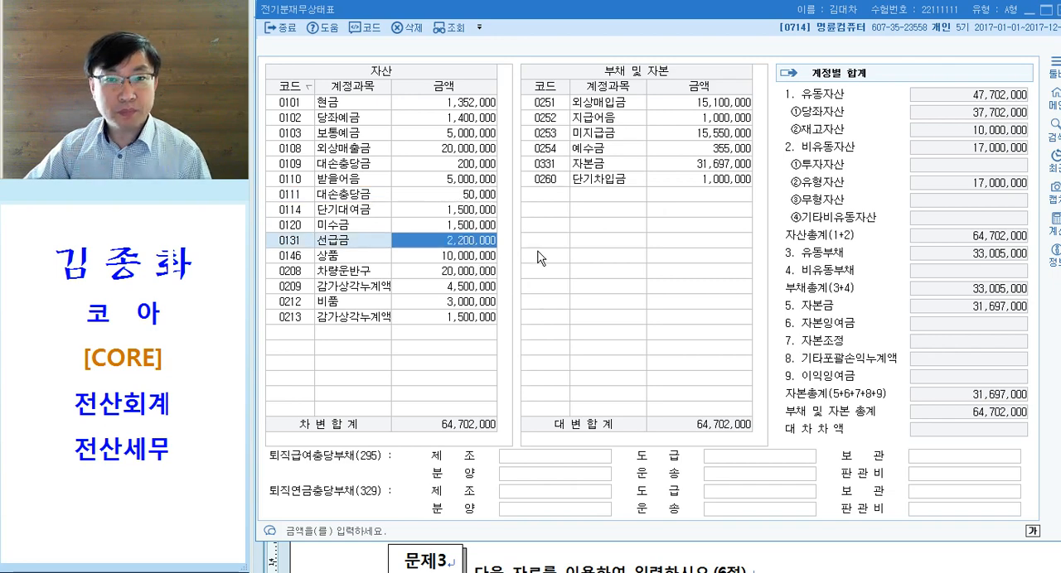
click(653, 183)
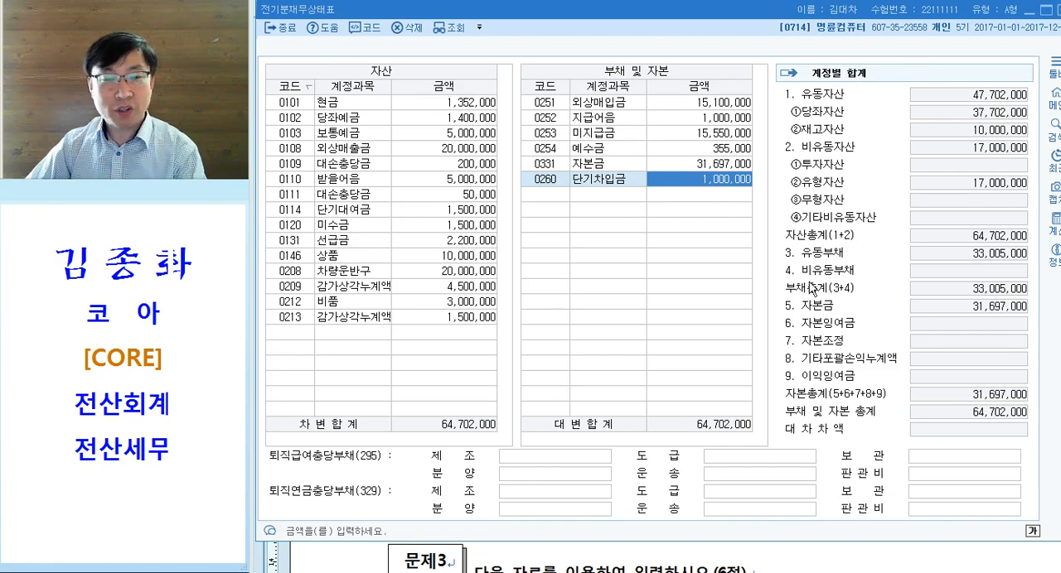
- Switch to the exam document and go to the 문제3 instructions
key(alt+Tab)
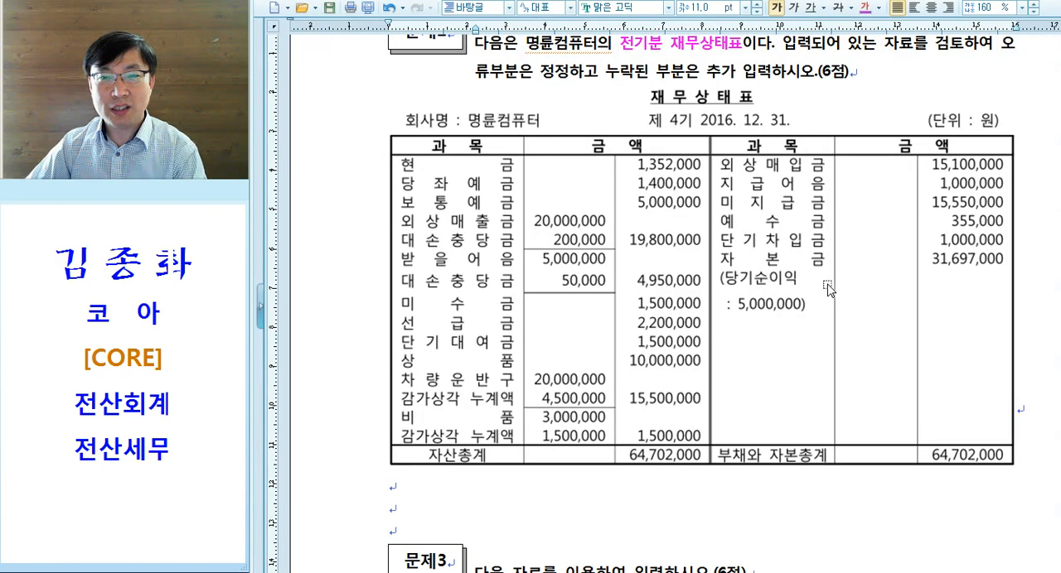
scroll(672, 329, down, 5)
click(661, 178)
scroll(660, 175, down, 1)
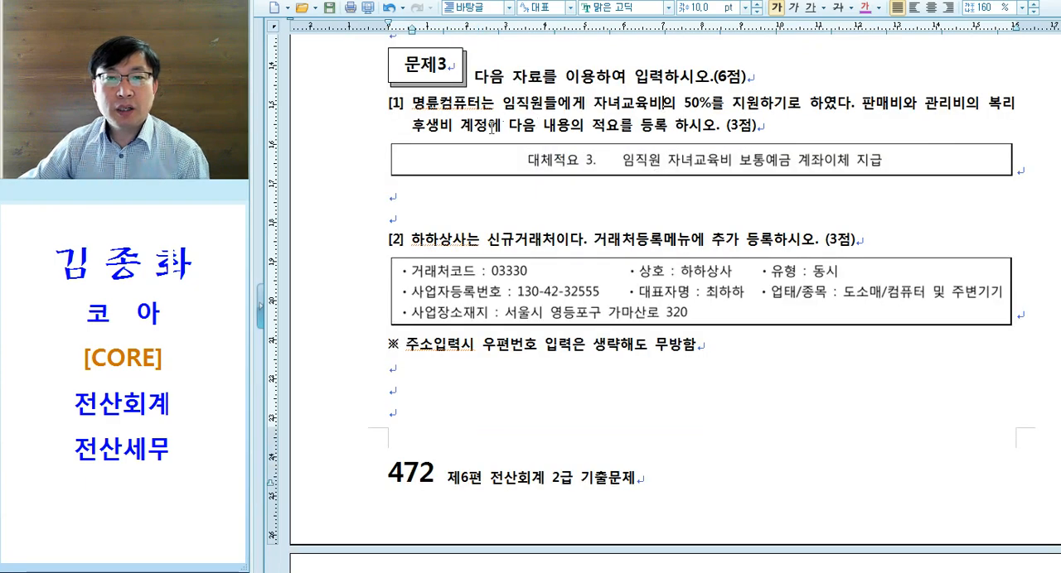
- Read the 문제3 [1] instructions, switch to KcLep and look over its 기초정보관리 entries, including 계정과목및적요등록
scroll(602, 171, up, 2)
scroll(605, 172, down, 2)
key(alt+Tab)
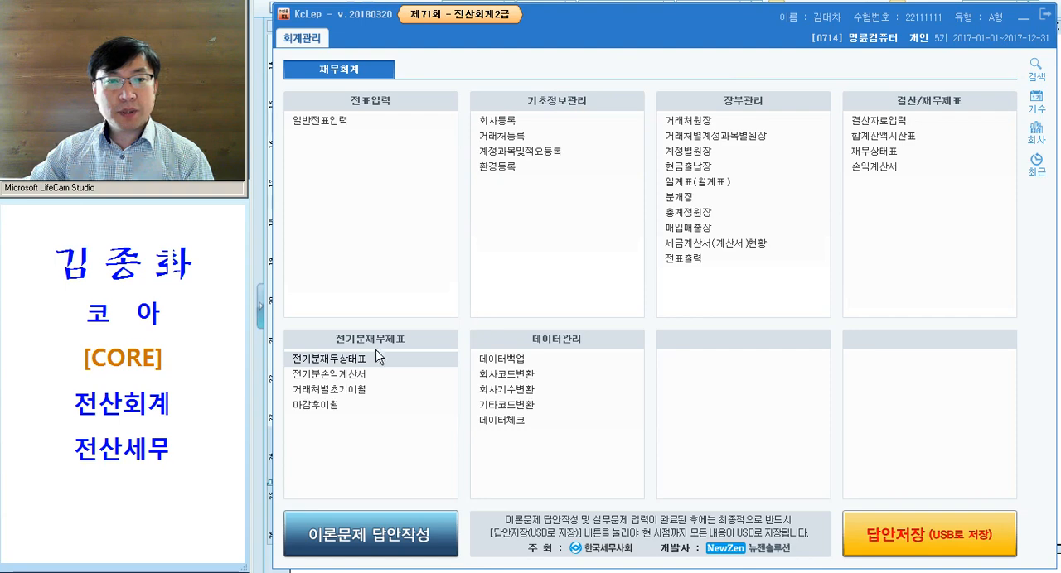
key(ctrl)
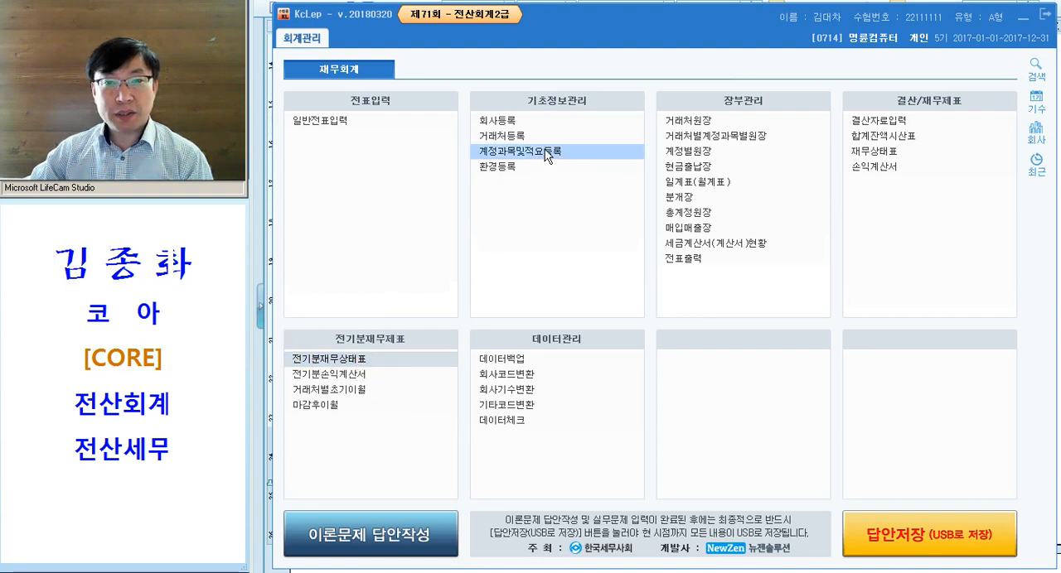
key(ctrl)
key(ctrl)
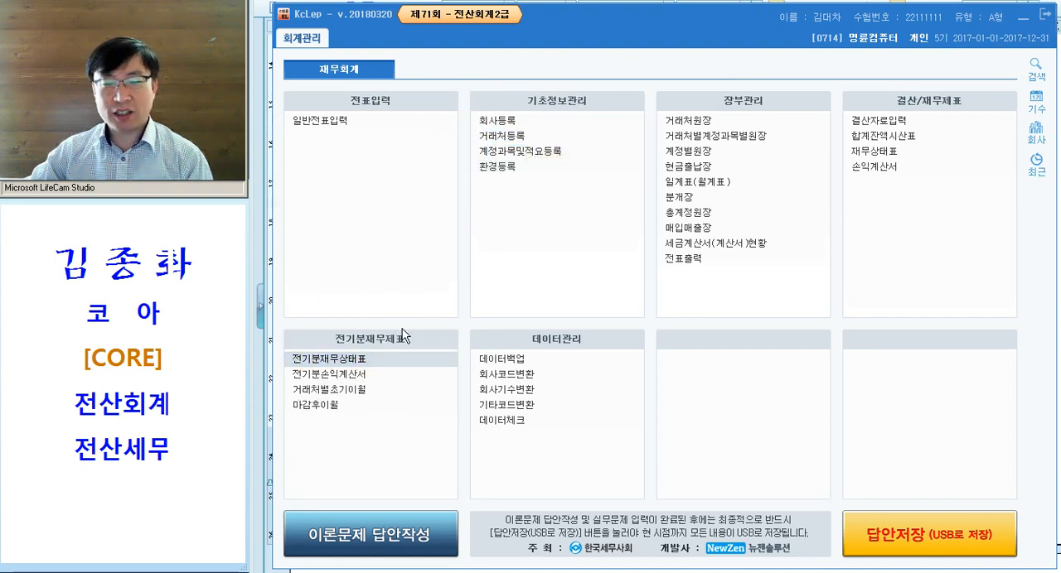
key(ctrl)
key(ctrl)
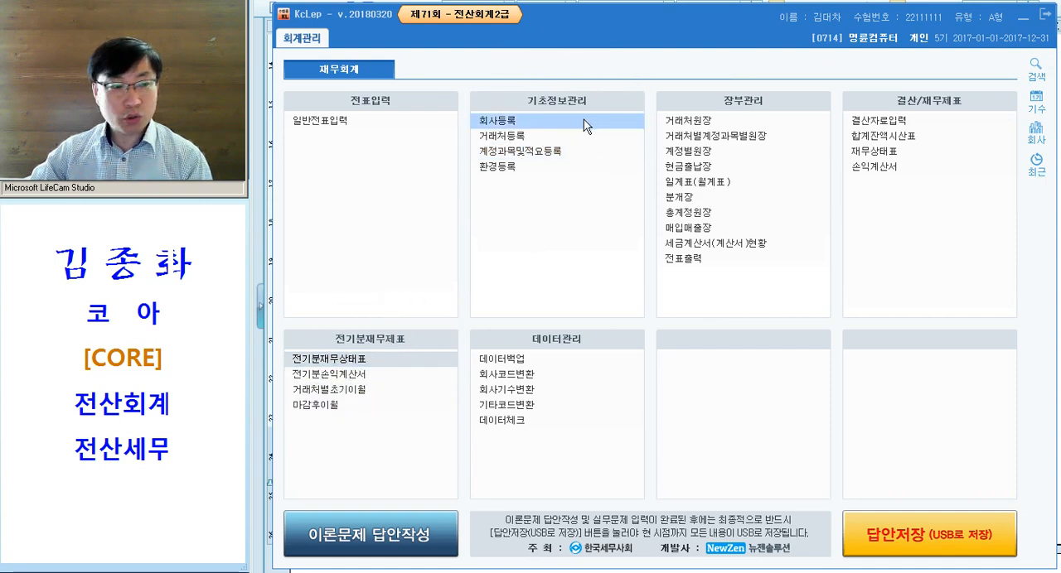
- In the exam document, colour the phrase 판매비와 관리비의 복리후생비 magenta in item [1] and insert 811. before 복리후생비
key(alt+Tab)
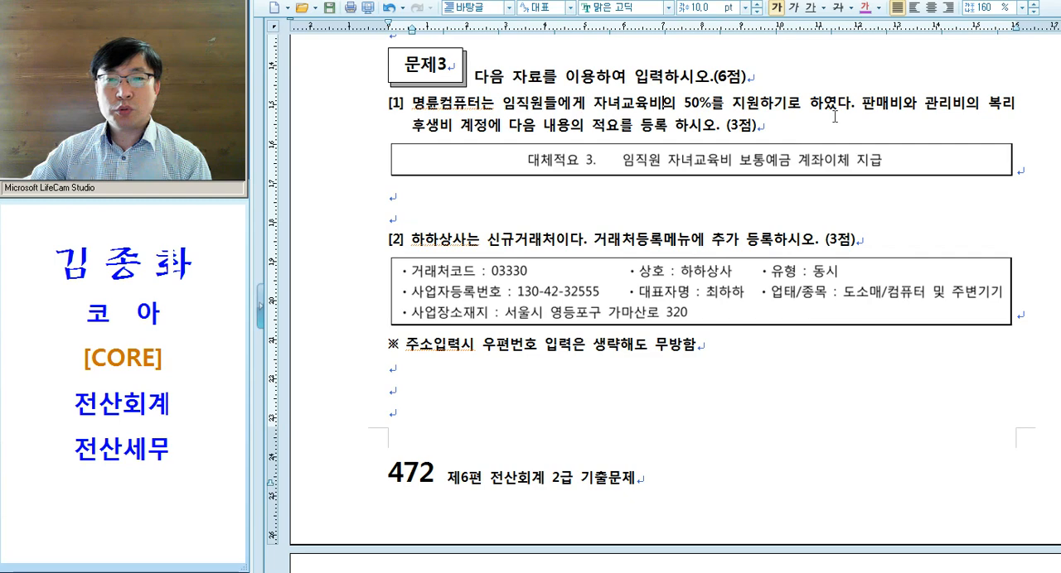
drag(861, 104, 458, 126)
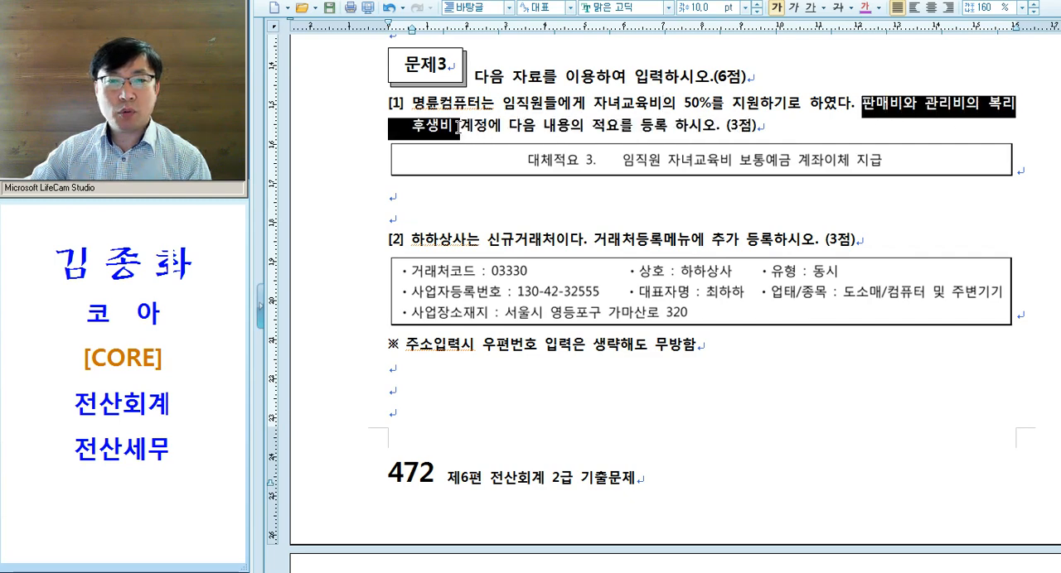
click(864, 8)
scroll(903, 120, up, 1)
drag(862, 131, 953, 137)
click(953, 137)
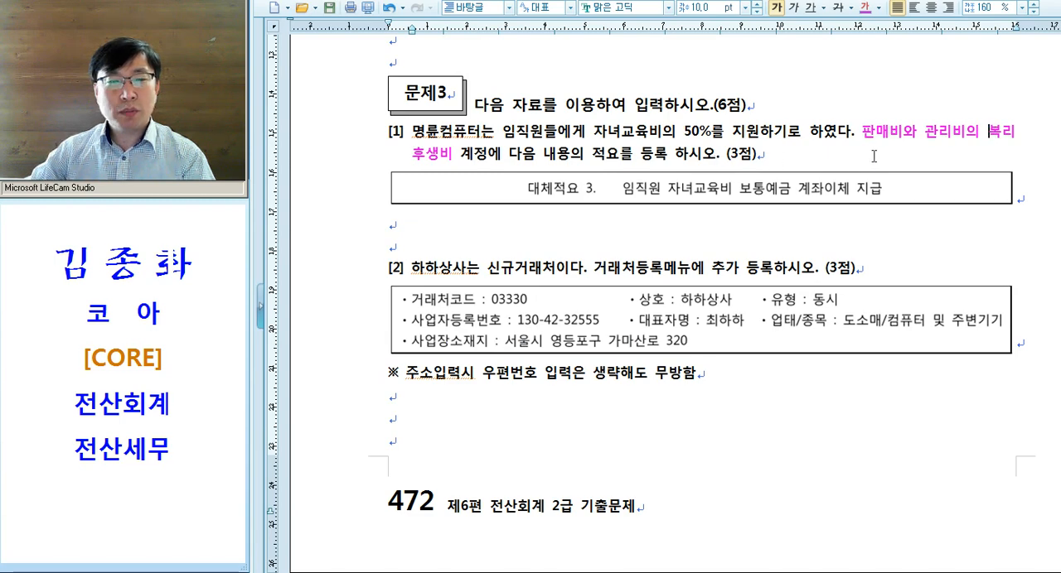
text(811.)
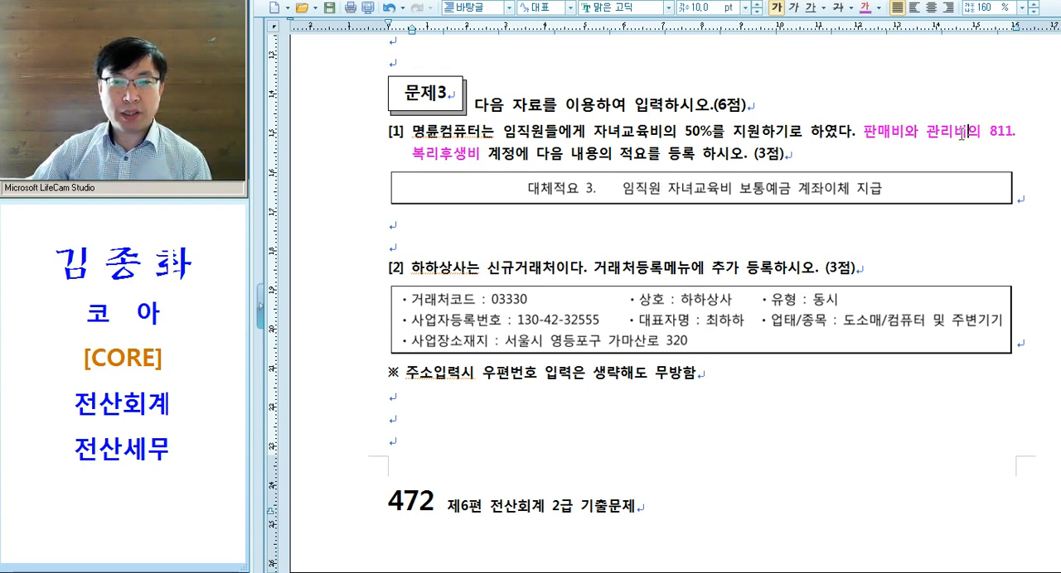
drag(621, 156, 695, 157)
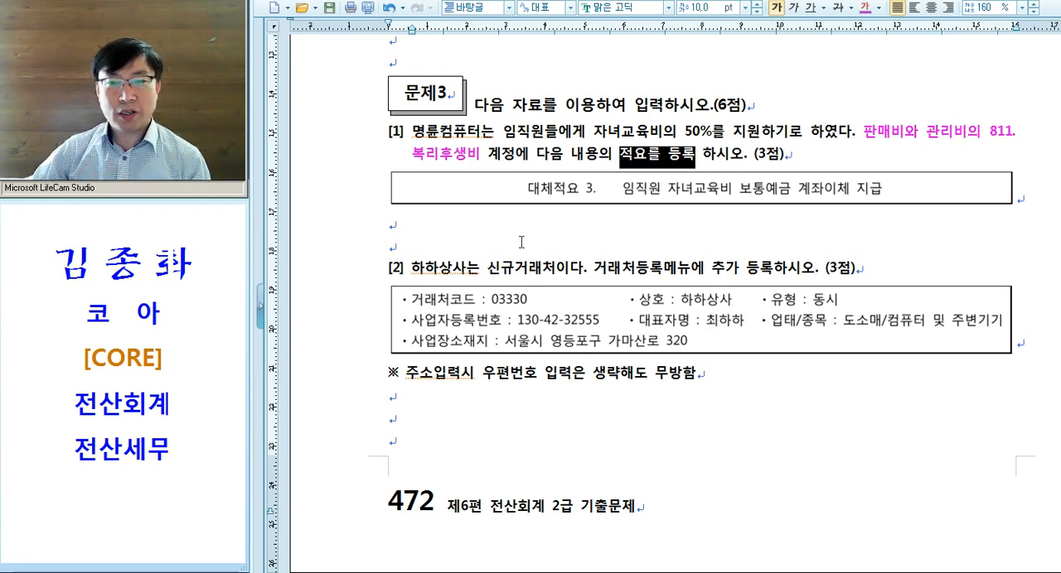
- Switch to KcLep and open 계정과목및적요등록
key(alt+Tab)
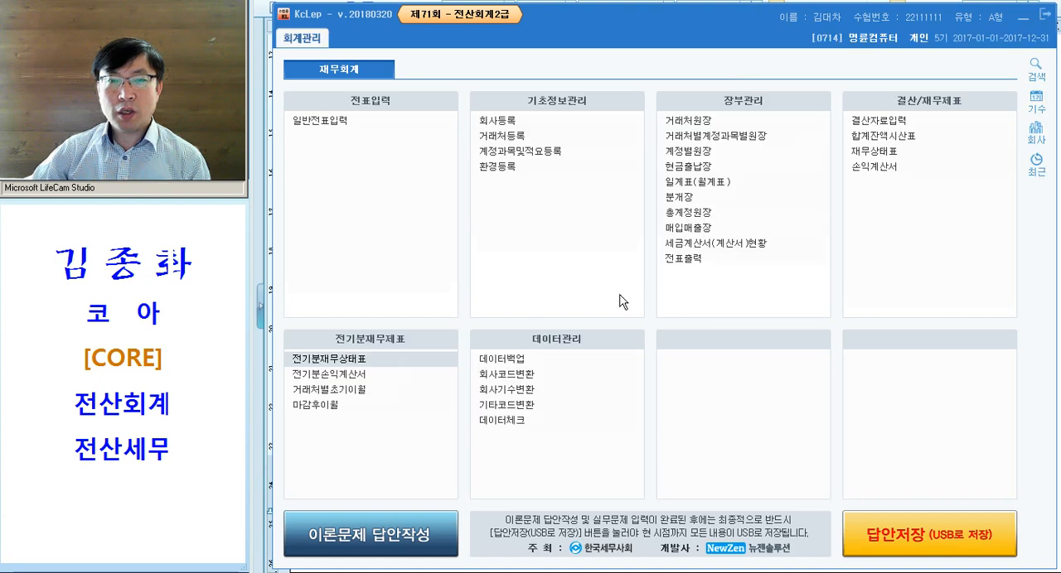
click(549, 156)
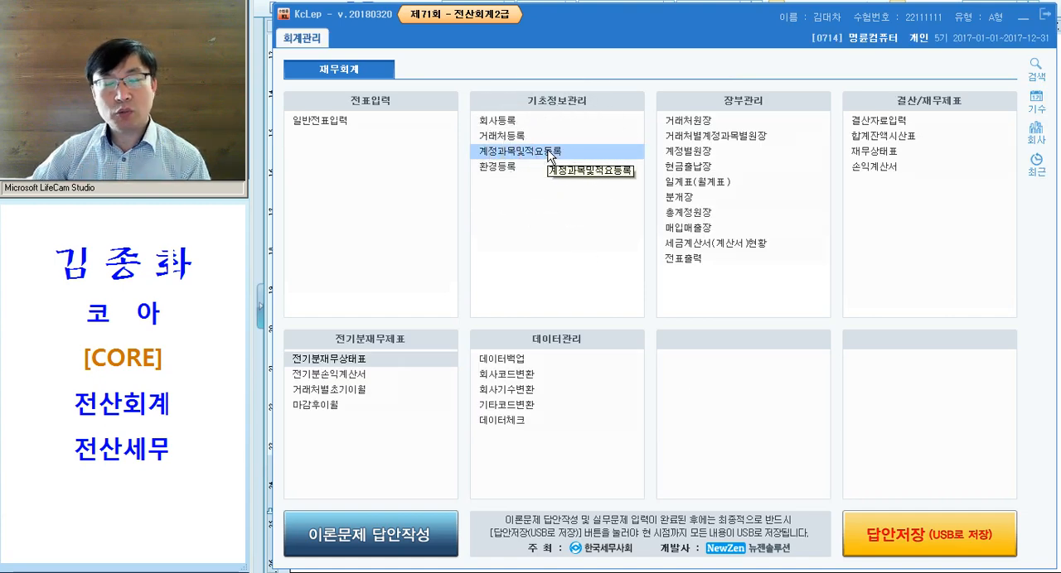
click(550, 157)
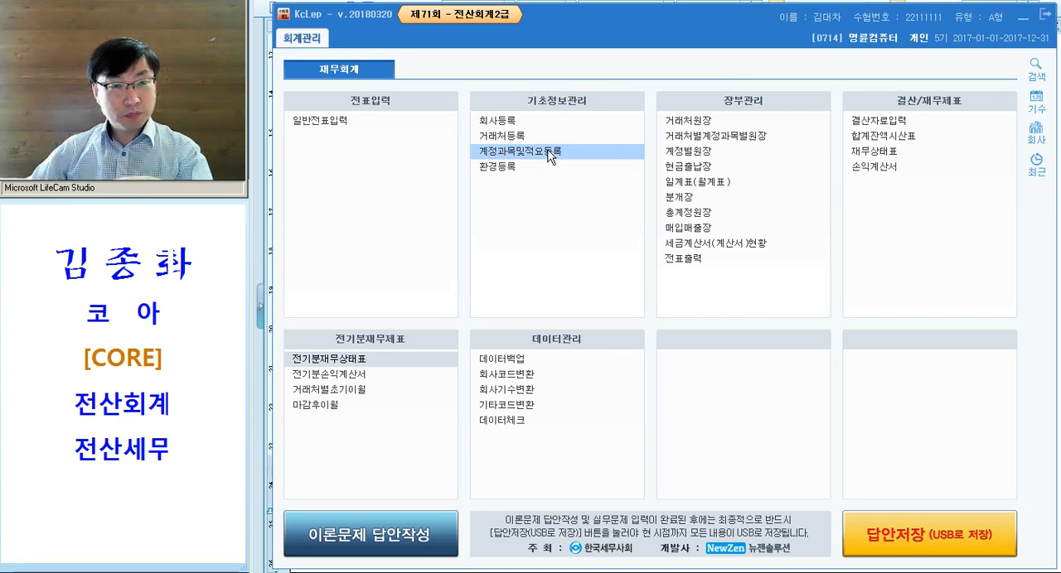
double_click(550, 156)
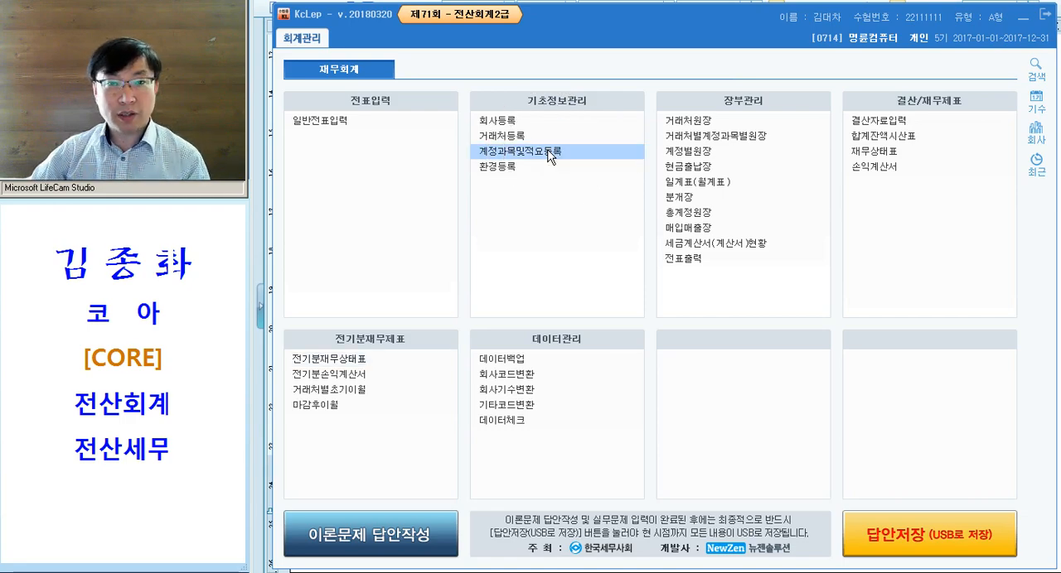
drag(617, 16, 617, 16)
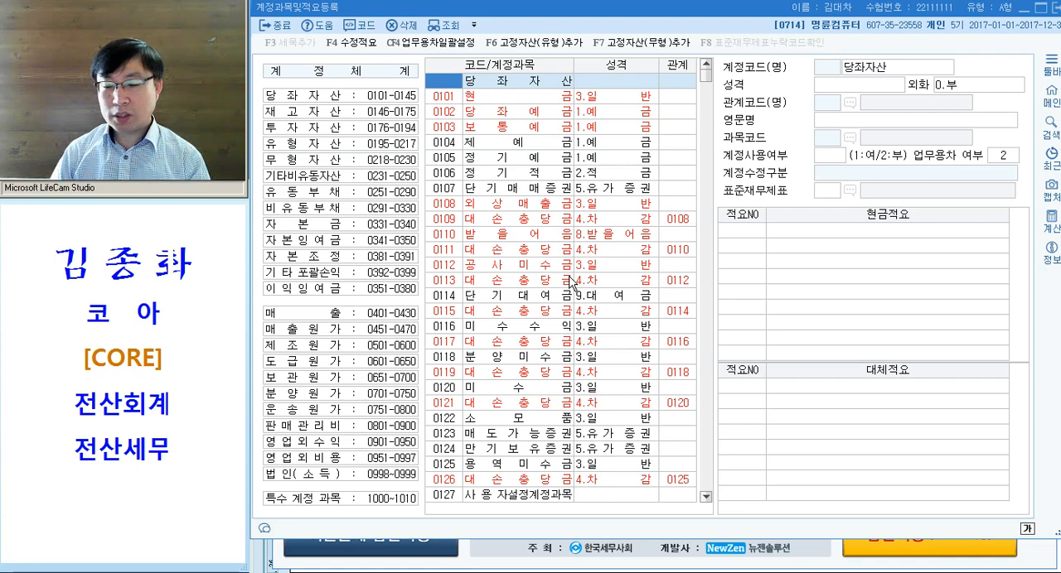
- Go to account 복리후생비 by its code 811 and select its first empty 대체적요 row
text(811)
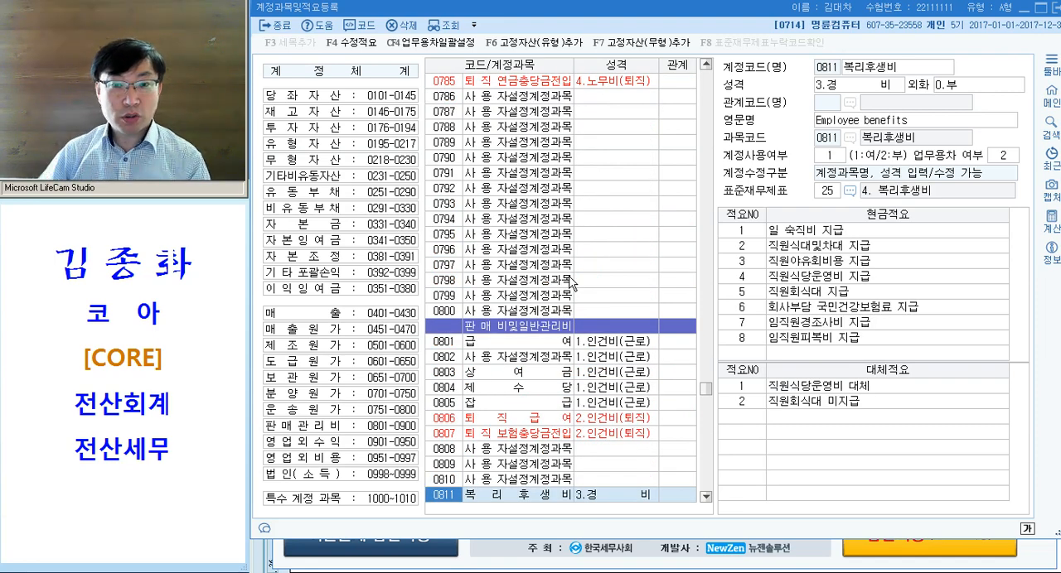
scroll(464, 340, down, 2)
click(758, 428)
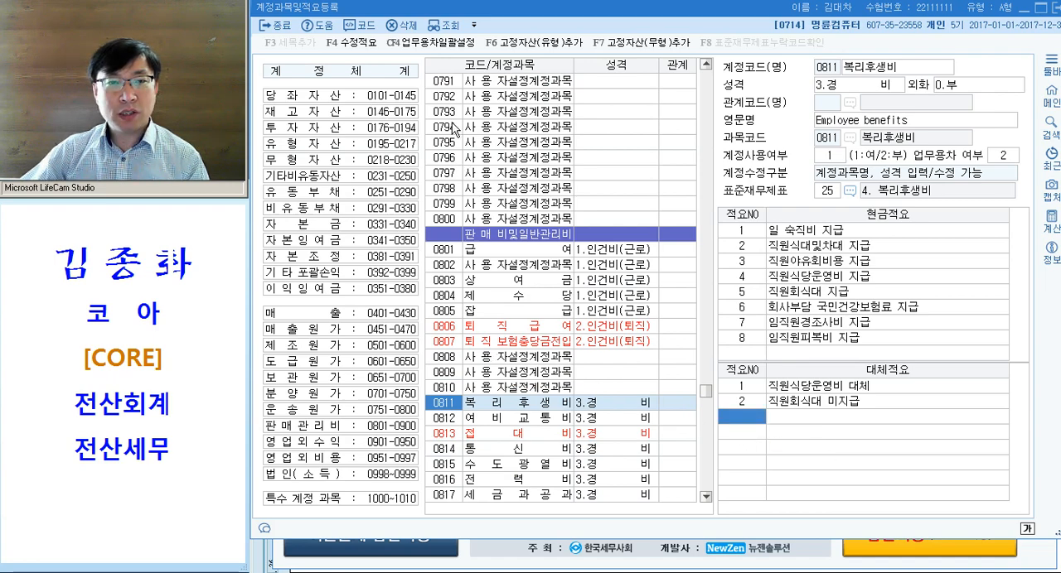
- Return to the 당좌자산 accounts and locate 0811 복리후생비 through the 판매관리비 account group
click(396, 97)
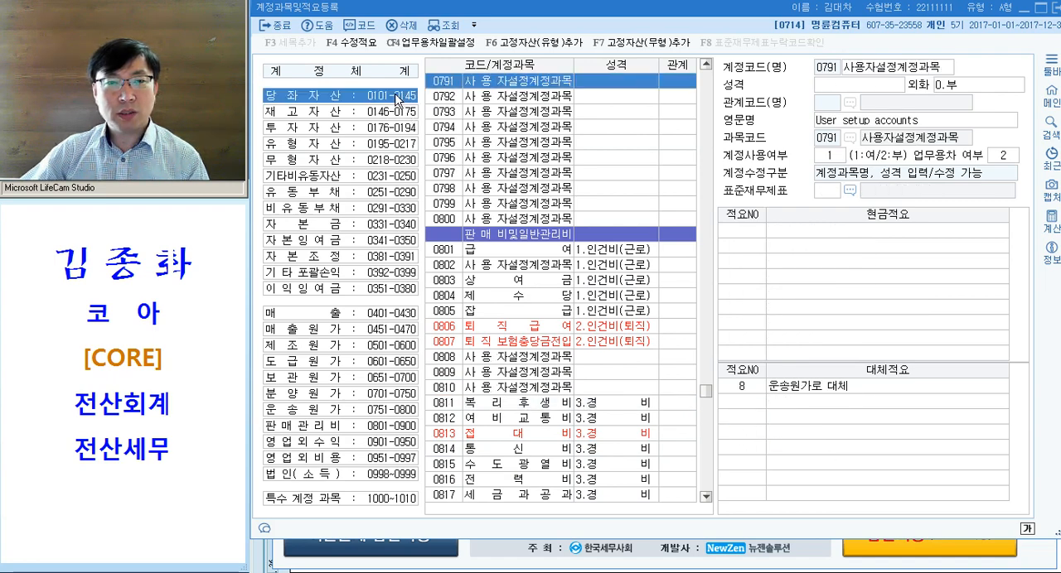
click(318, 113)
click(352, 100)
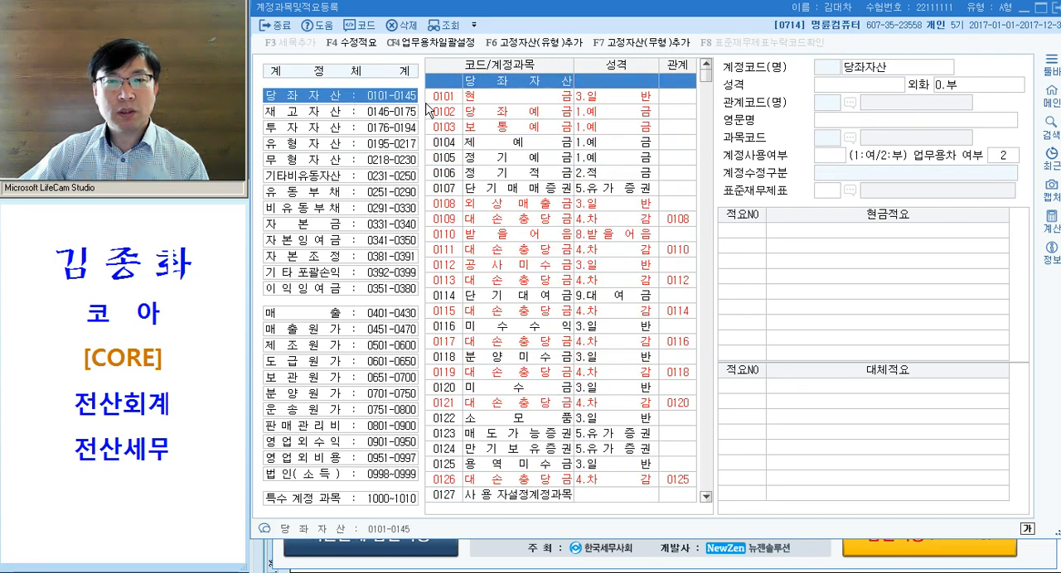
click(452, 82)
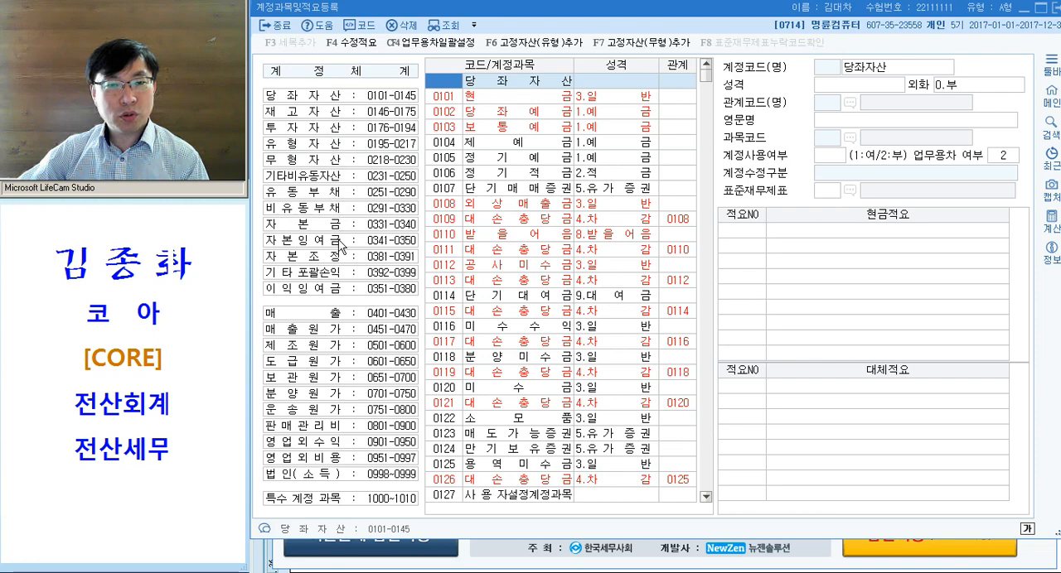
click(335, 426)
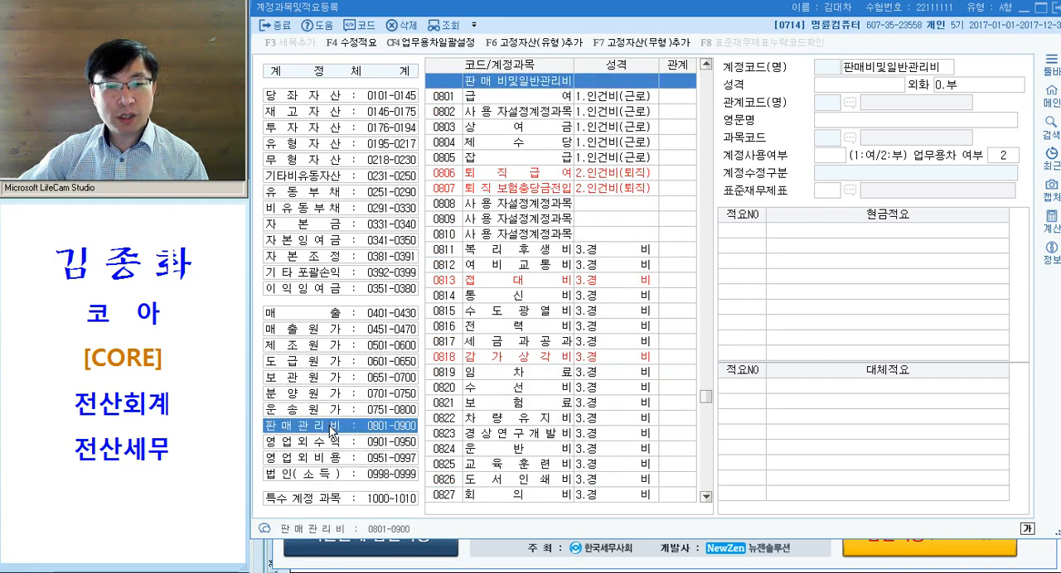
click(509, 103)
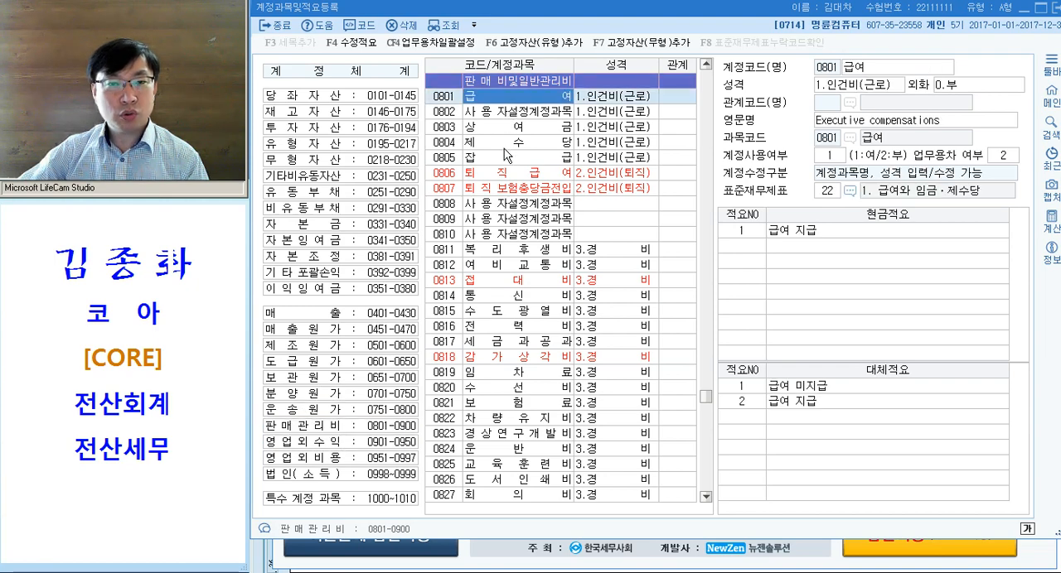
click(505, 251)
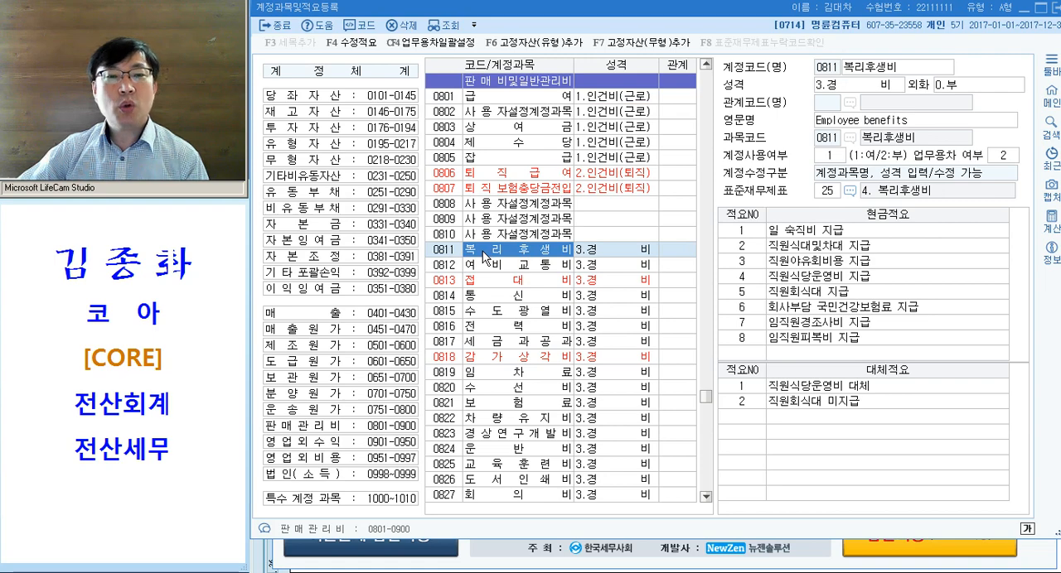
- Return to the 당좌자산 accounts and search for 복리 through successive matches until account 0811 복리후생비 is selected
click(381, 113)
click(390, 98)
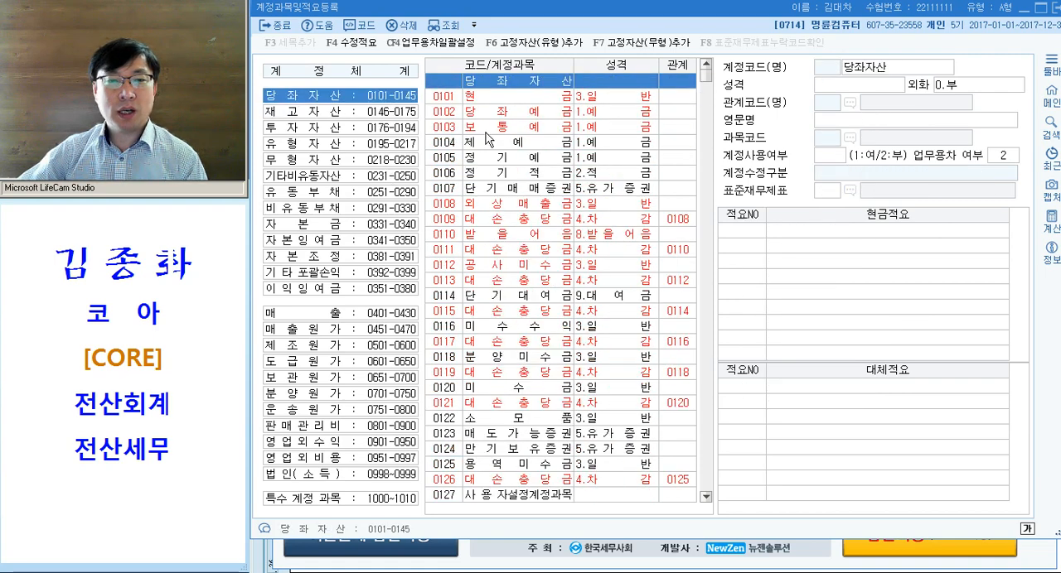
click(442, 83)
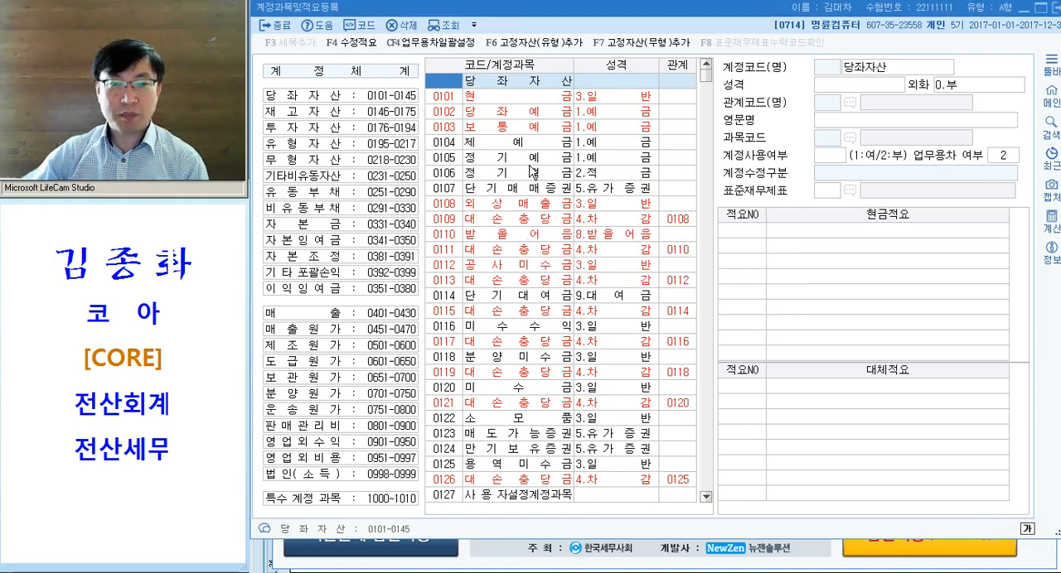
key(ctrl+f)
text(ㅂㅎㄱ)
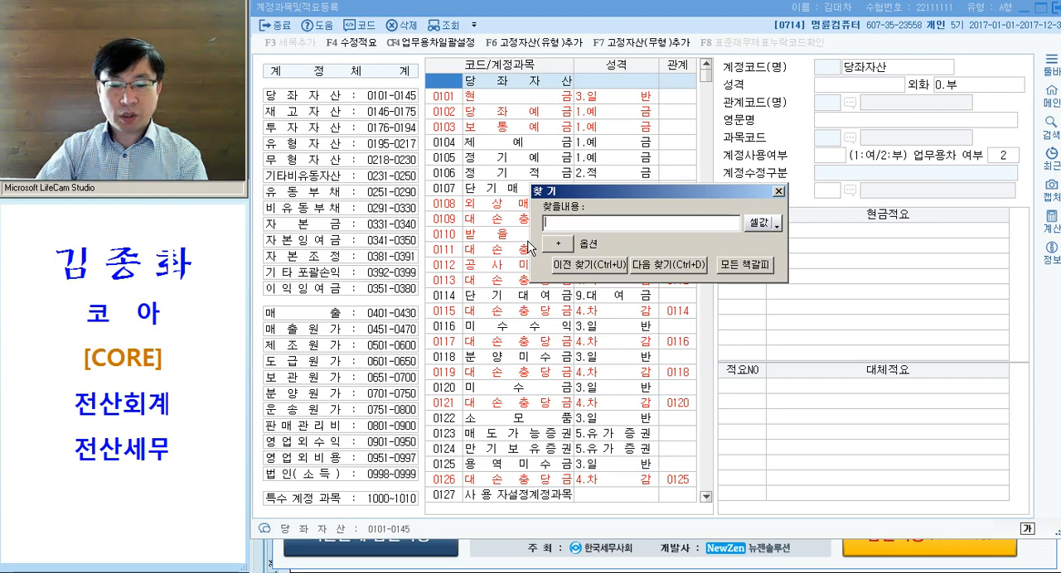
text(ㄹㅣ)
key(Return)
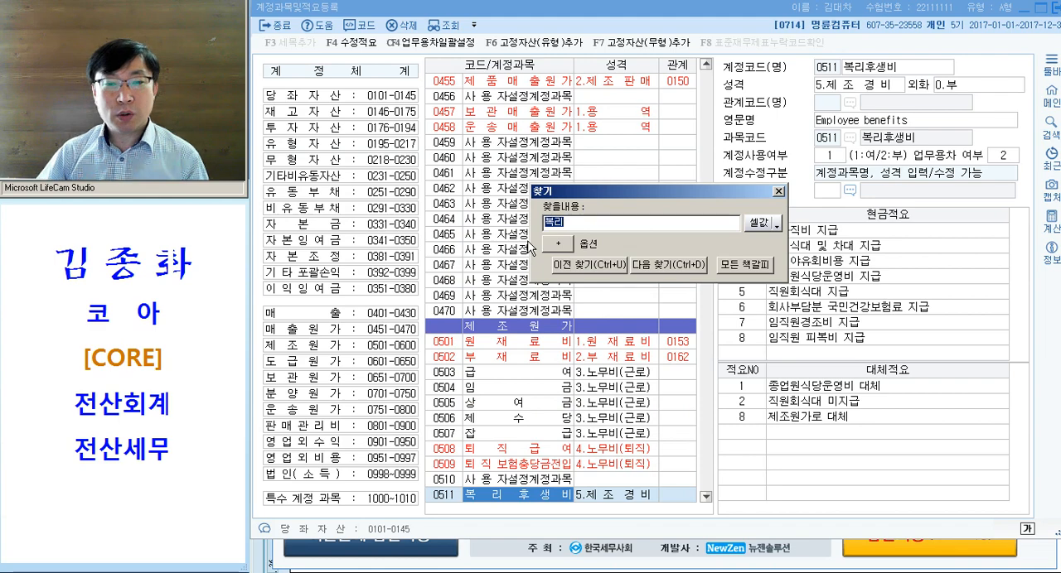
key(Return)
key(Return)
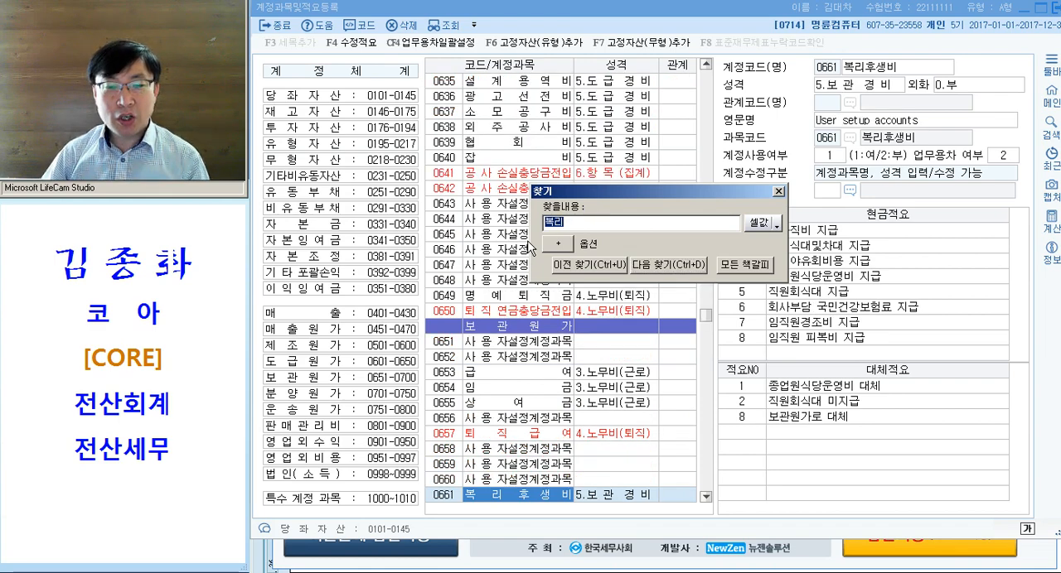
key(Return)
key(Return)
key(Return)
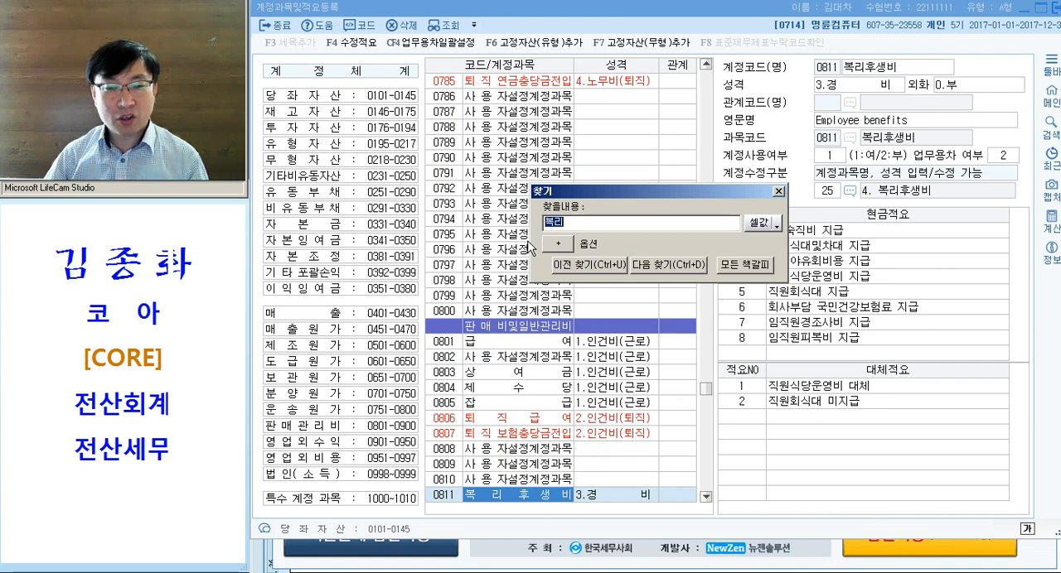
key(Escape)
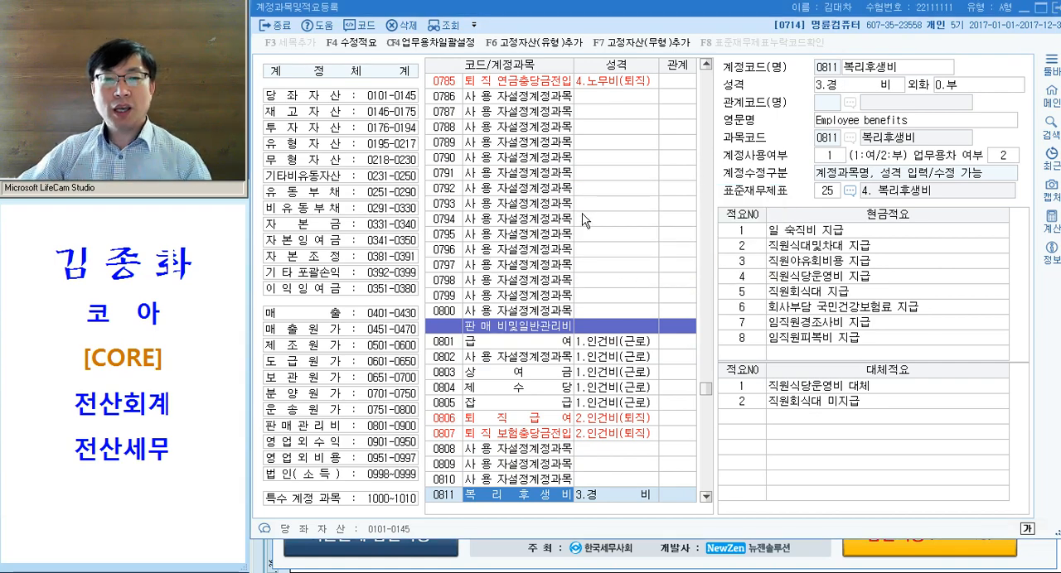
- Register 대체적요 3 of account 0811 복리후생비 as 임직원 자녀교육비 보통예금 계좌이체 지급, and close the account screen
scroll(582, 220, down, 2)
scroll(458, 406, down, 2)
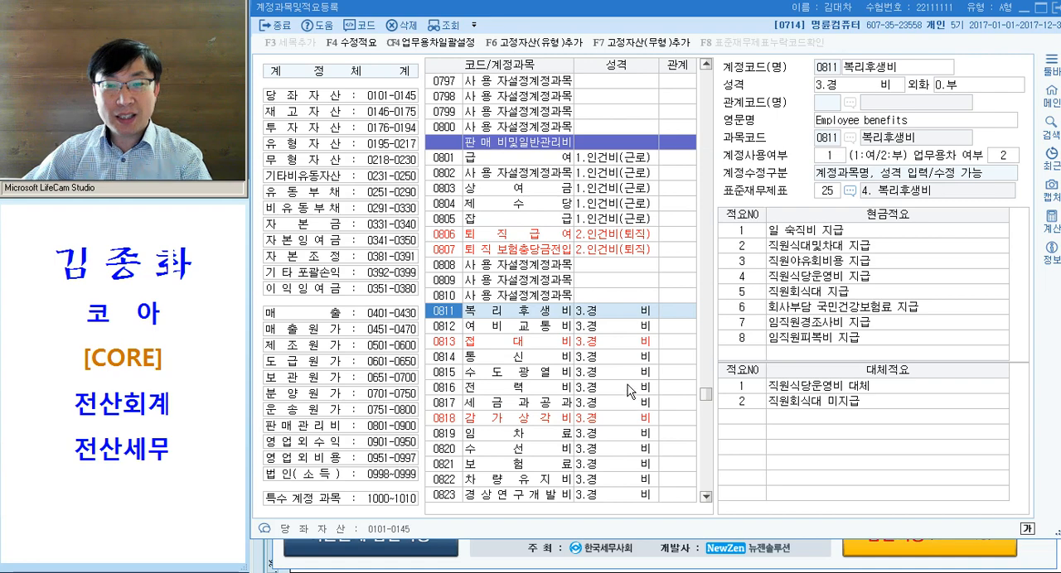
click(758, 416)
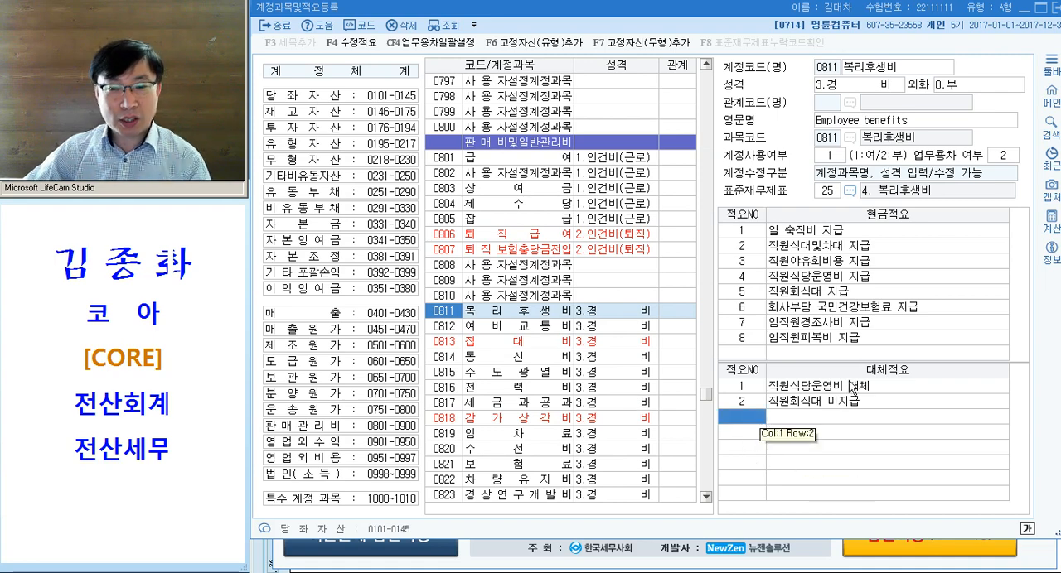
text(3)
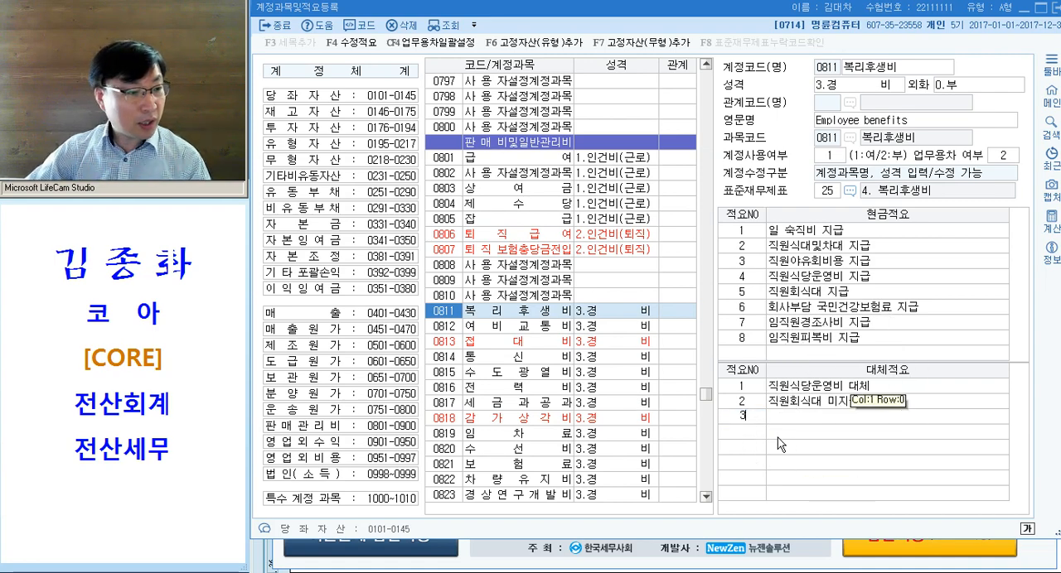
key(Return)
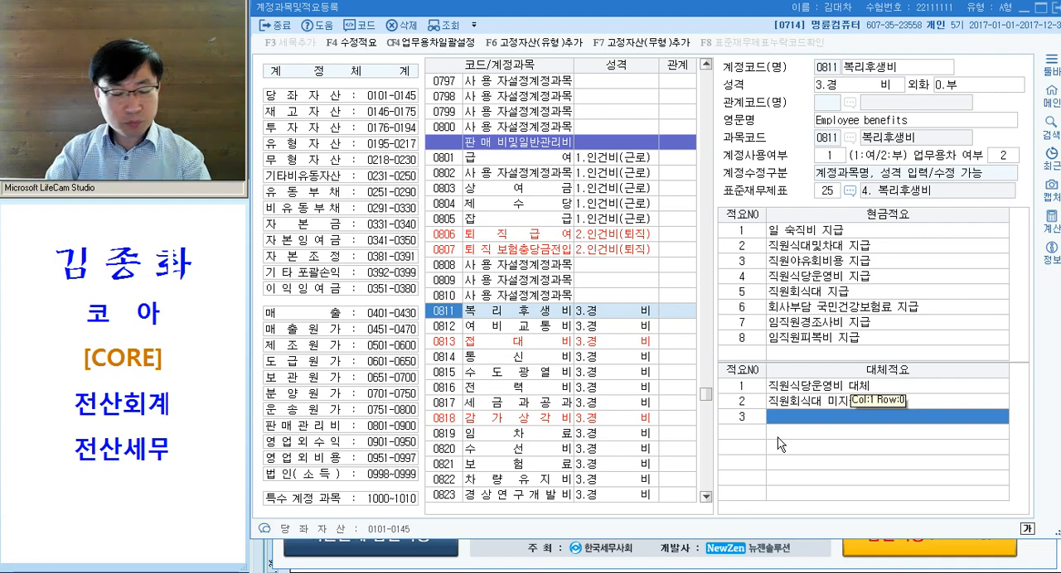
text(명)
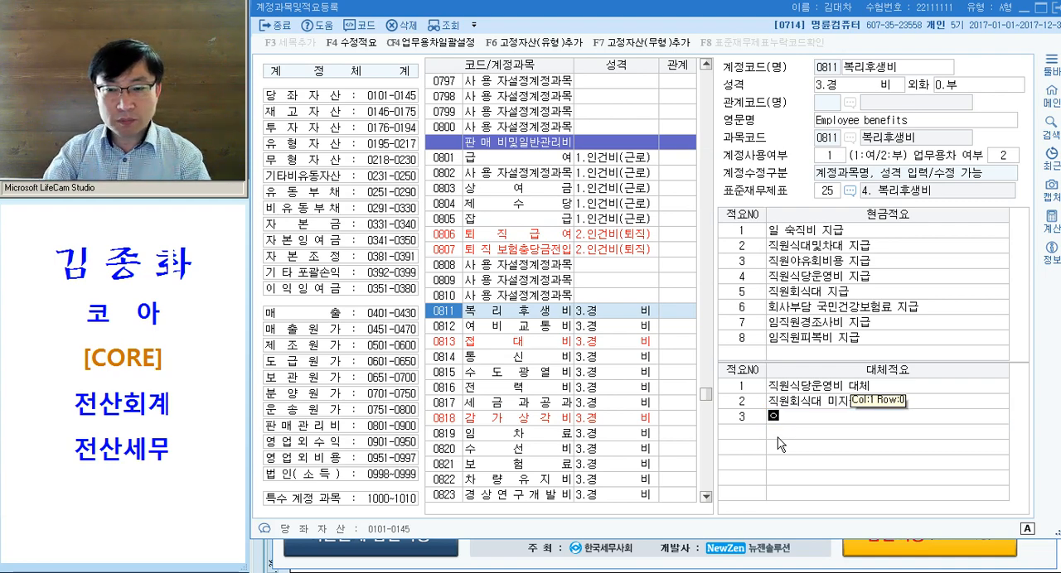
text(임직원 자녀학비 보조)
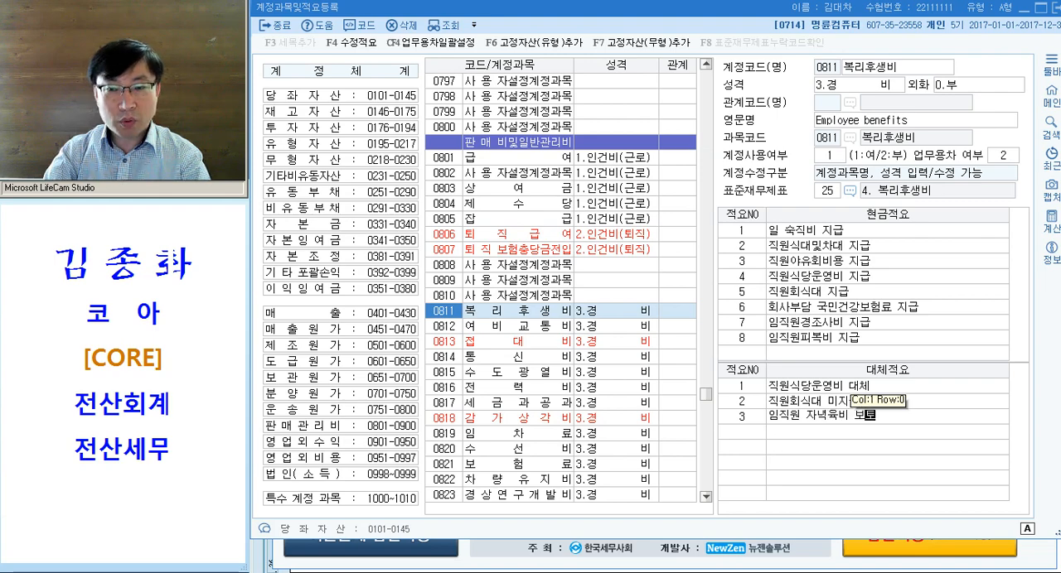
text(통옉)
text(금 계좌이체)
text( 지급)
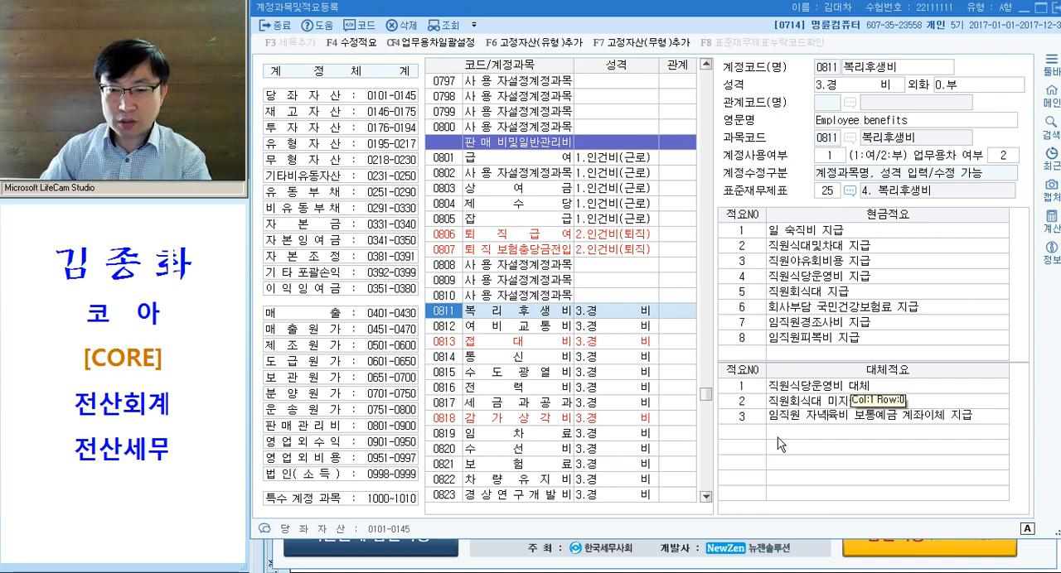
text(교)
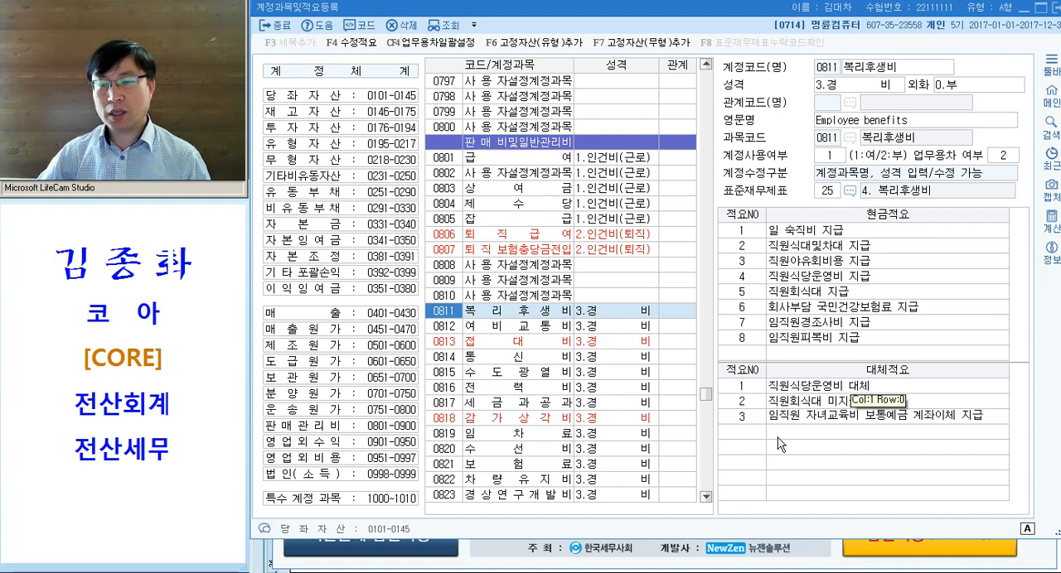
key(Return)
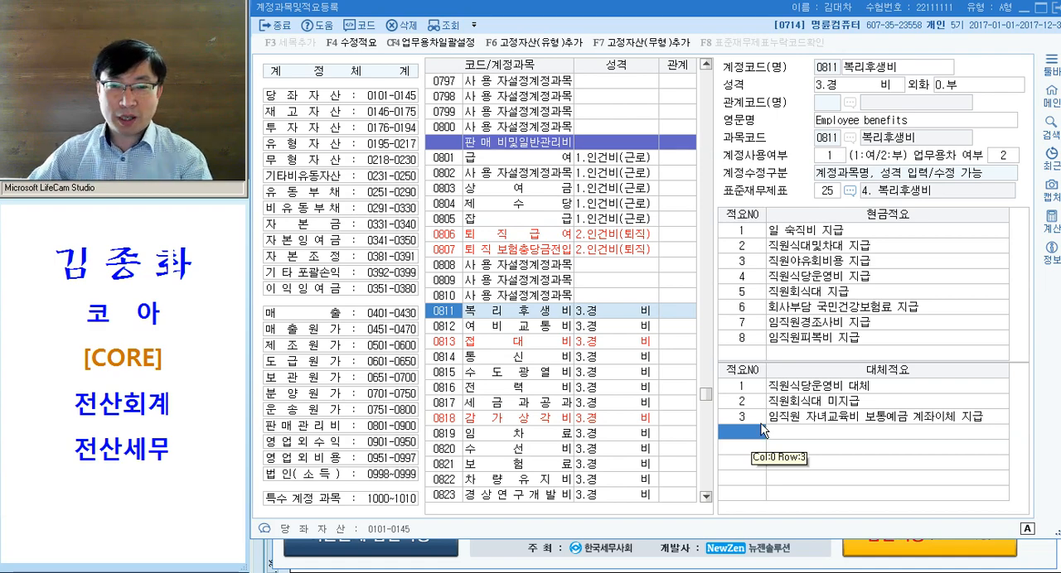
key(Escape)
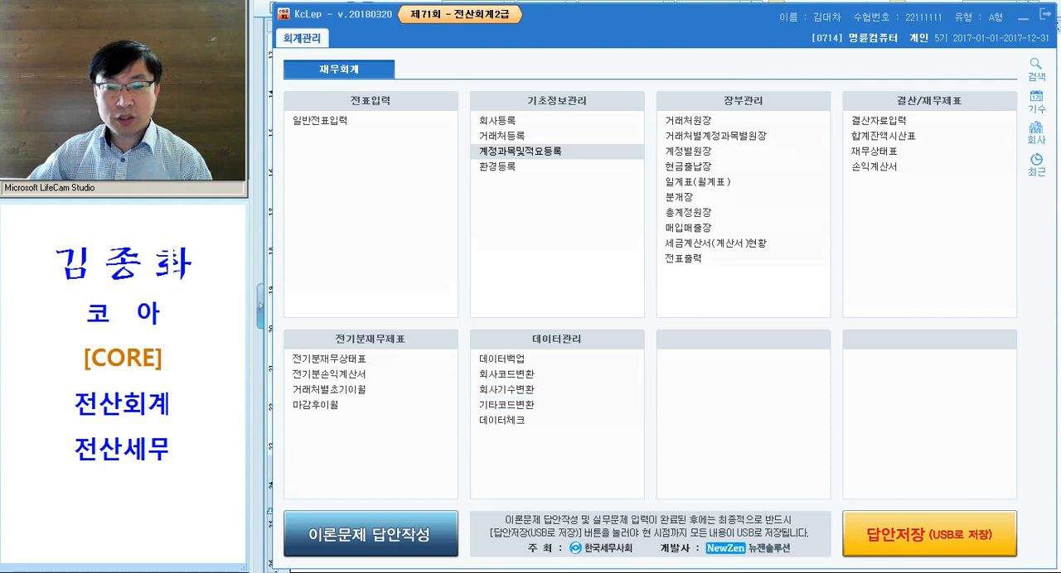
- Switch to the exam document and colour the words 거래처등록메뉴 in 문제3 [2] magenta
key(alt+Tab)
click(468, 268)
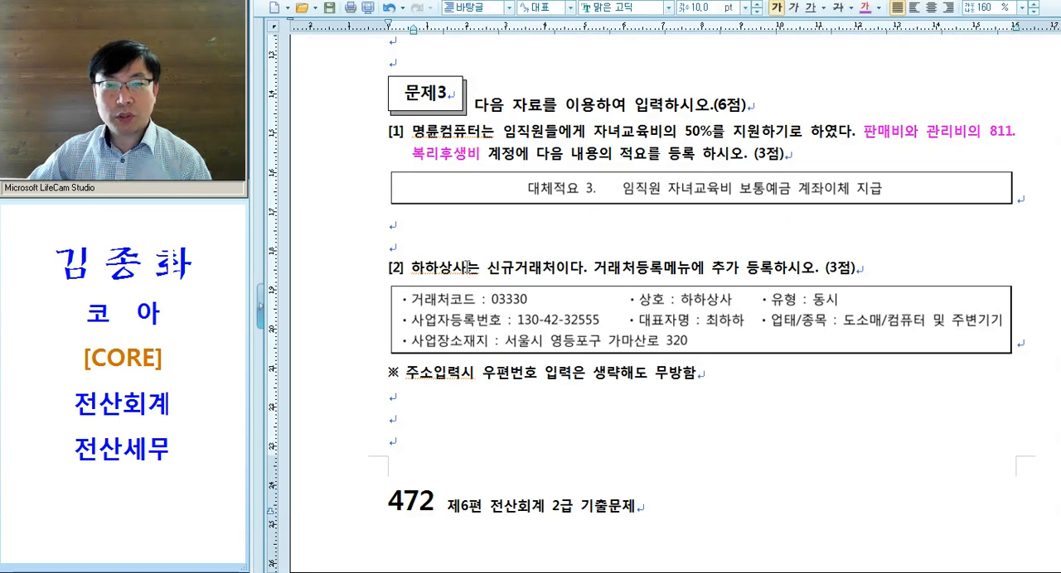
drag(488, 268, 567, 267)
click(414, 268)
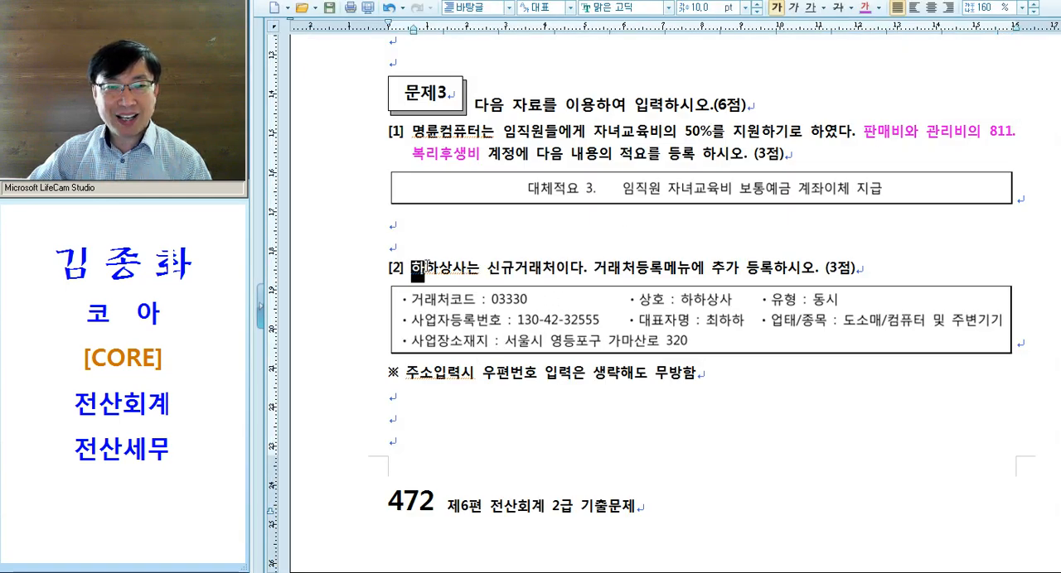
drag(481, 267, 688, 268)
click(851, 7)
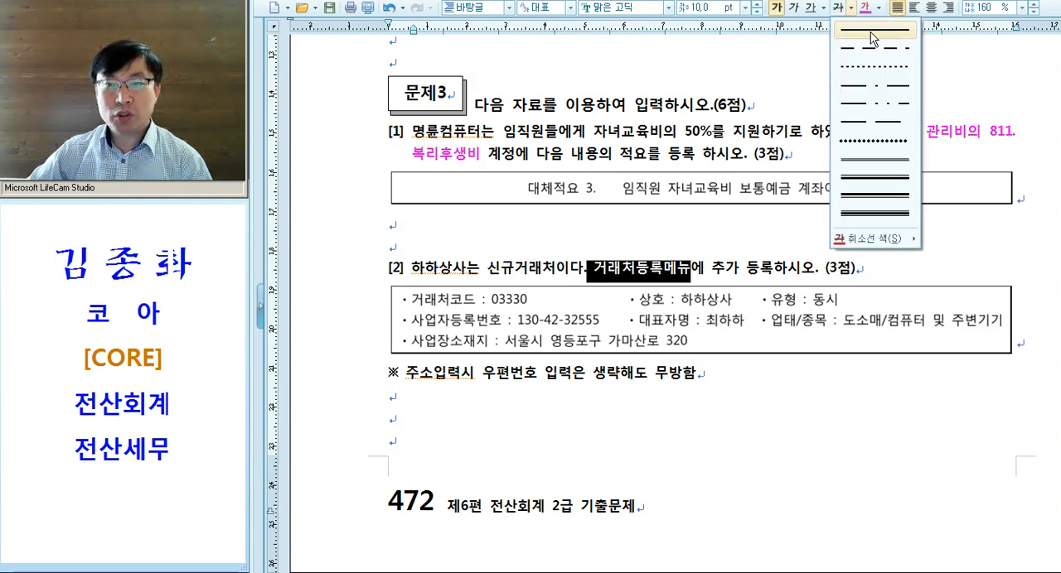
click(879, 7)
click(864, 8)
click(714, 249)
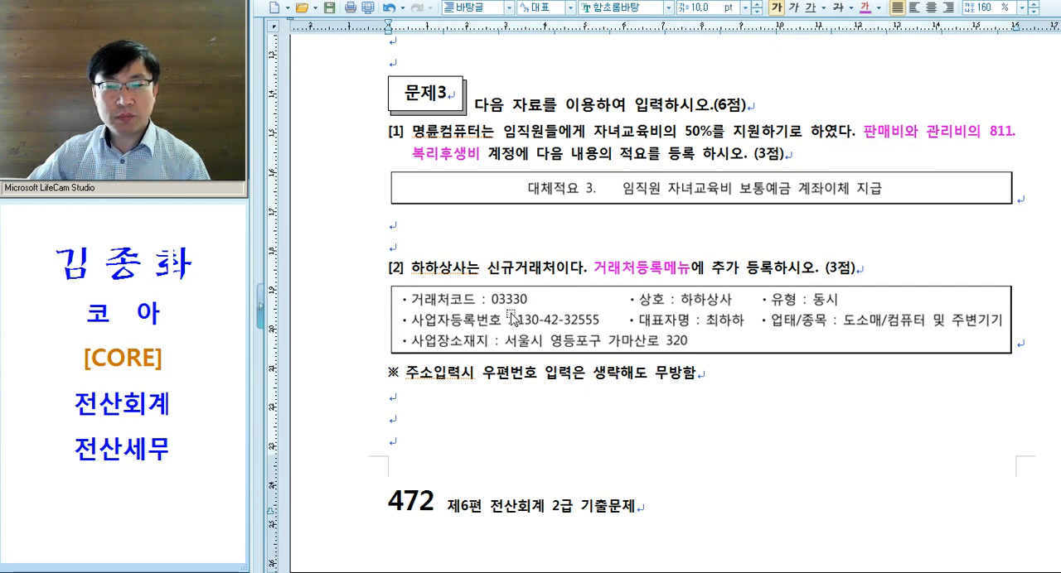
- Underline the note 주소입력시 우편번호 입력은 생략해도 무방함 below problem [2] in red
drag(405, 373, 787, 410)
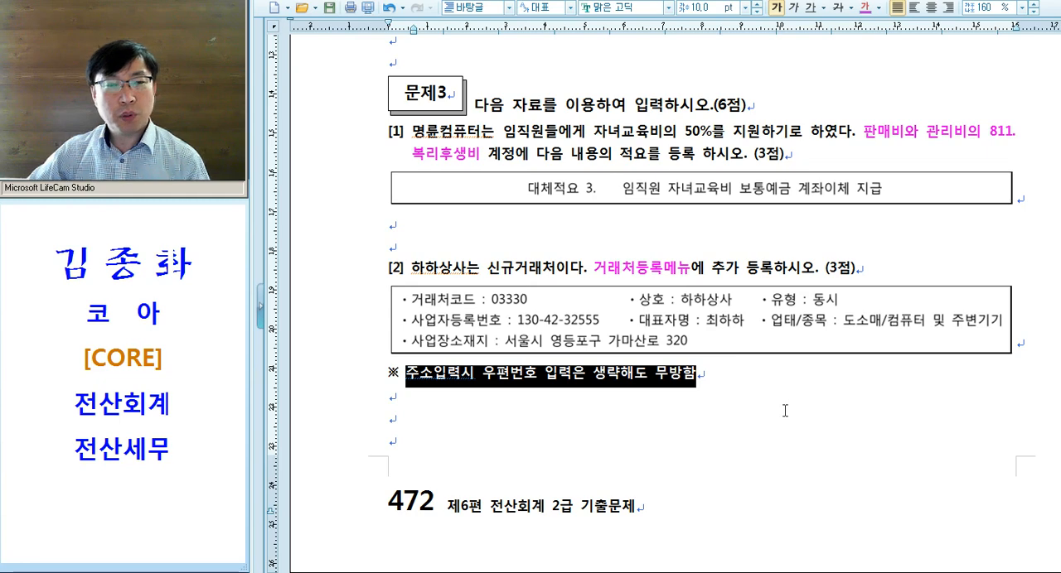
click(811, 7)
click(572, 398)
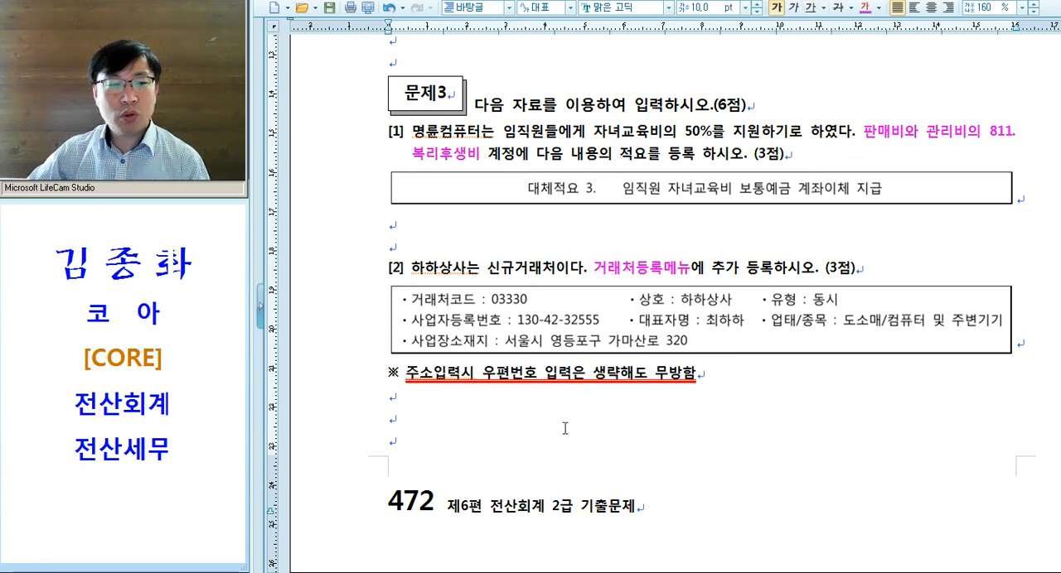
click(557, 427)
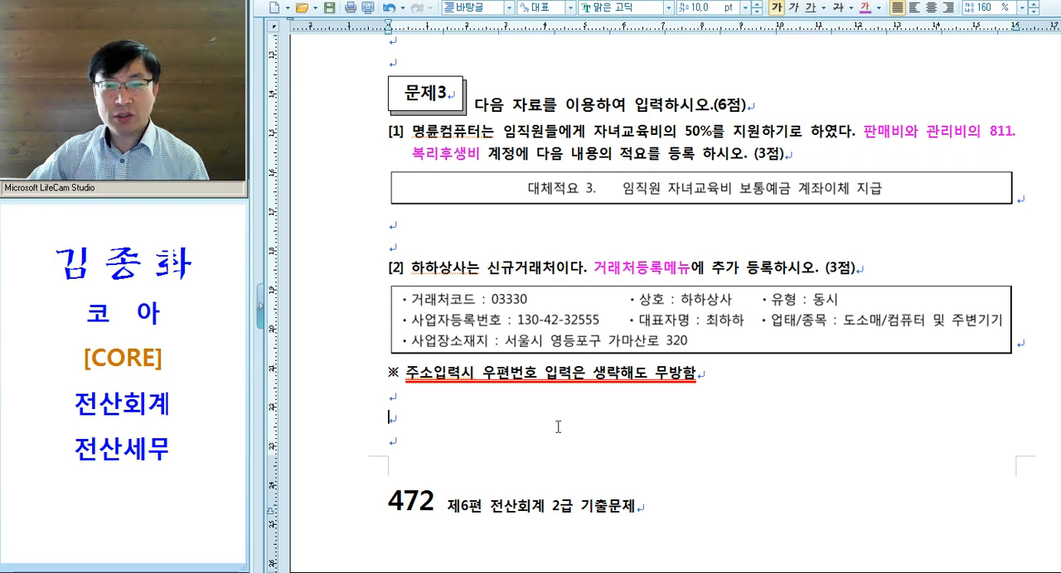
- Switch back to KcLep and open 거래처등록
key(alt+Tab)
key(ctrl)
key(ctrl)
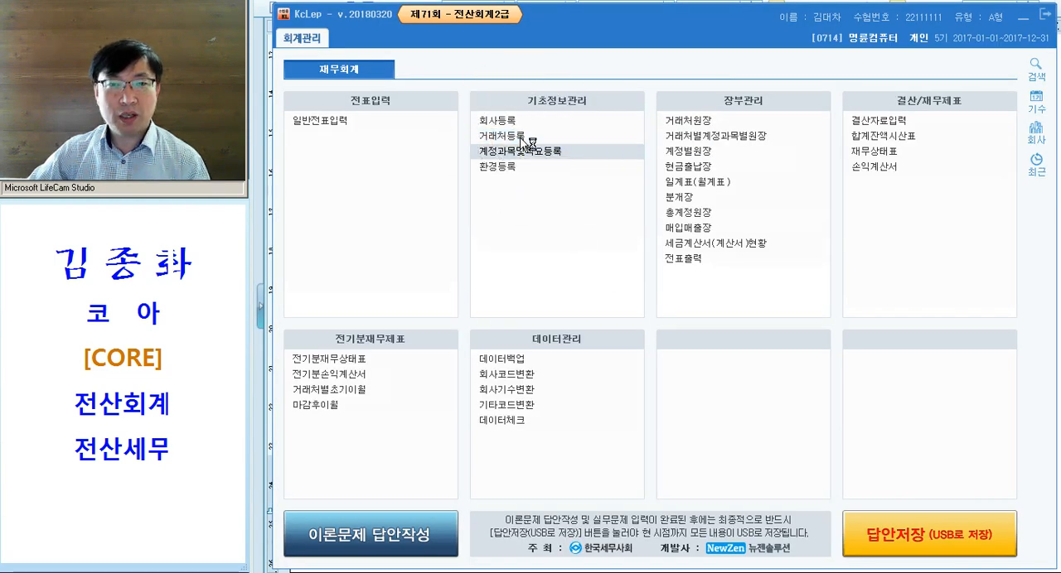
click(518, 137)
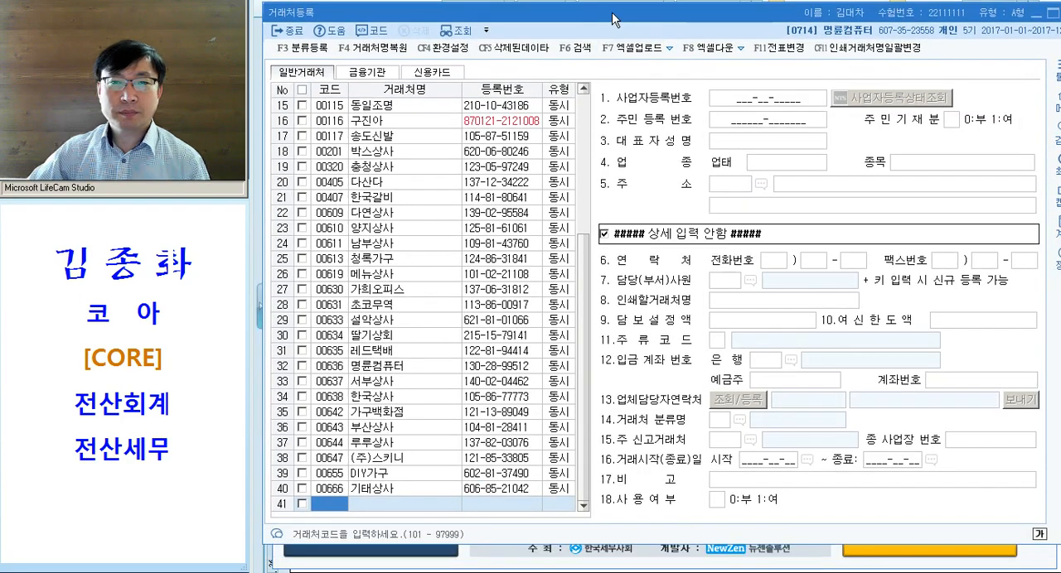
- Add a new 일반거래처 with the 거래처코드 given in problem [2], name 하하상사 and type 동시
text(03330)
key(Return)
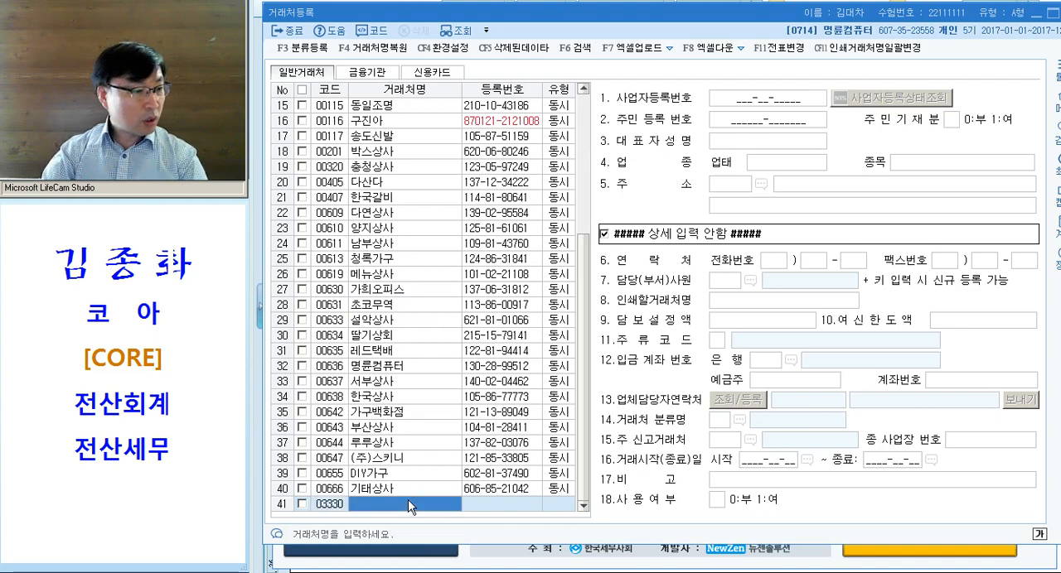
text(한하상사)
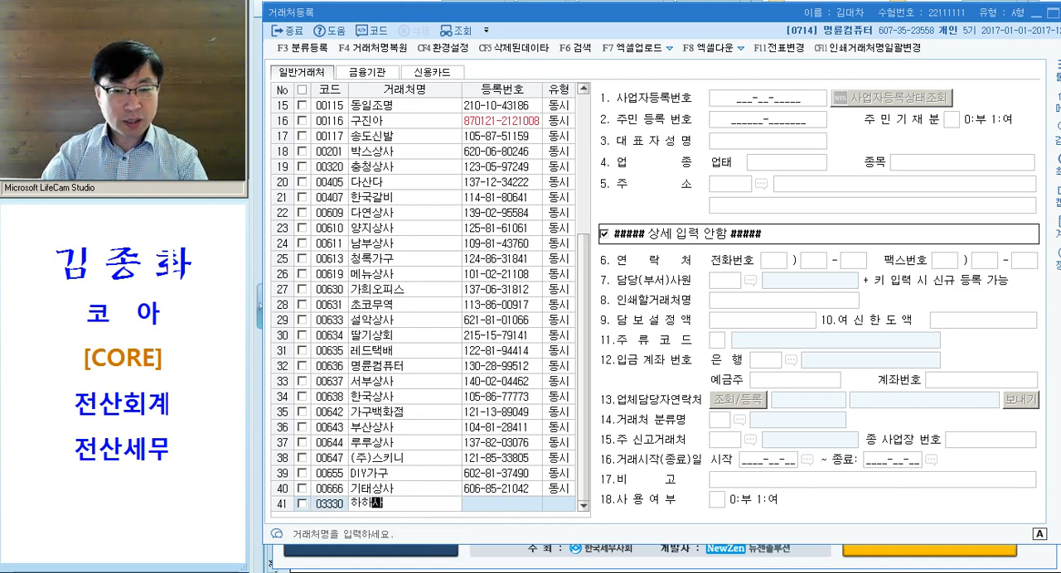
key(Return)
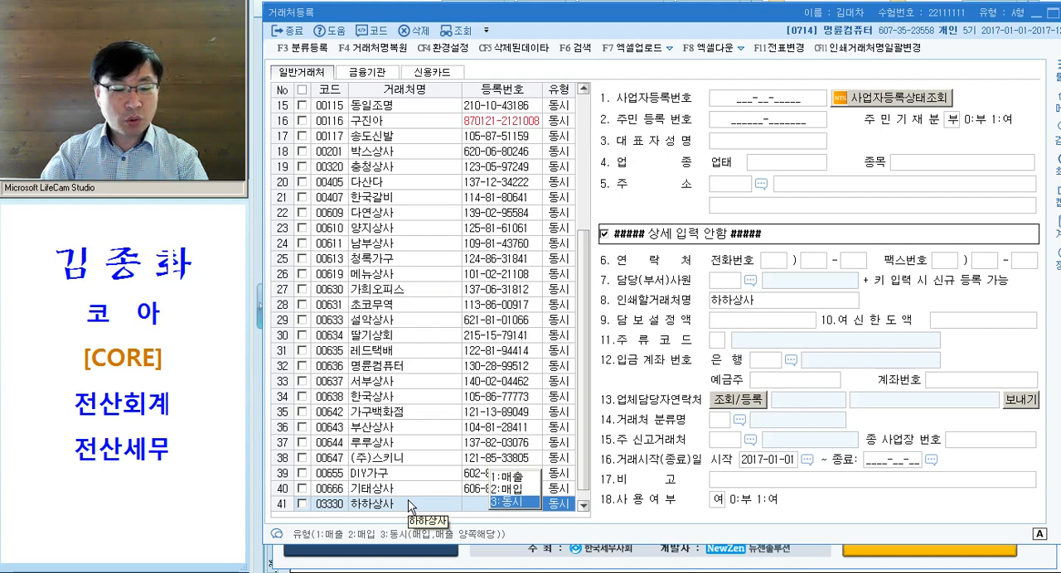
key(Return)
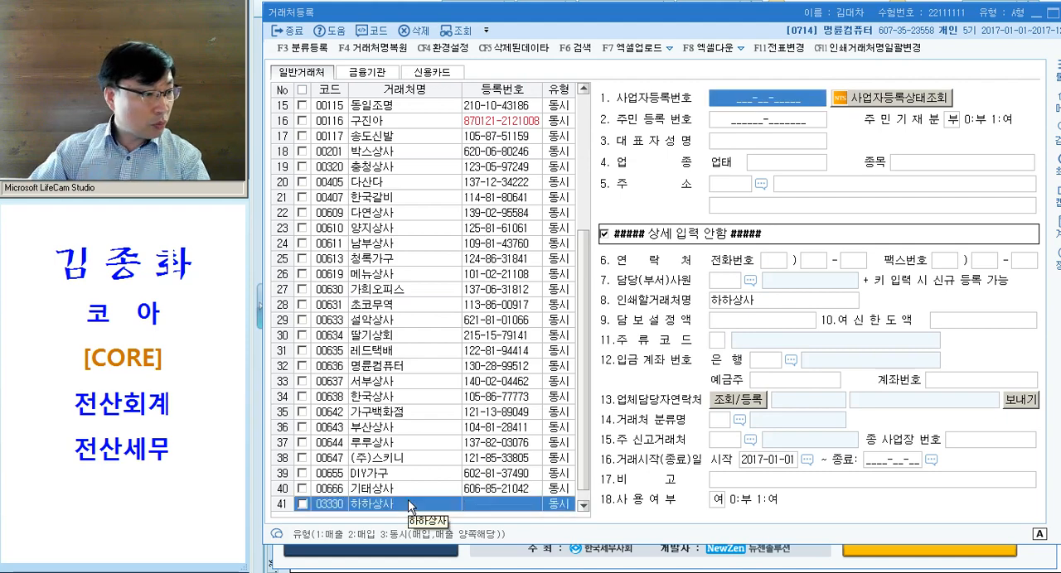
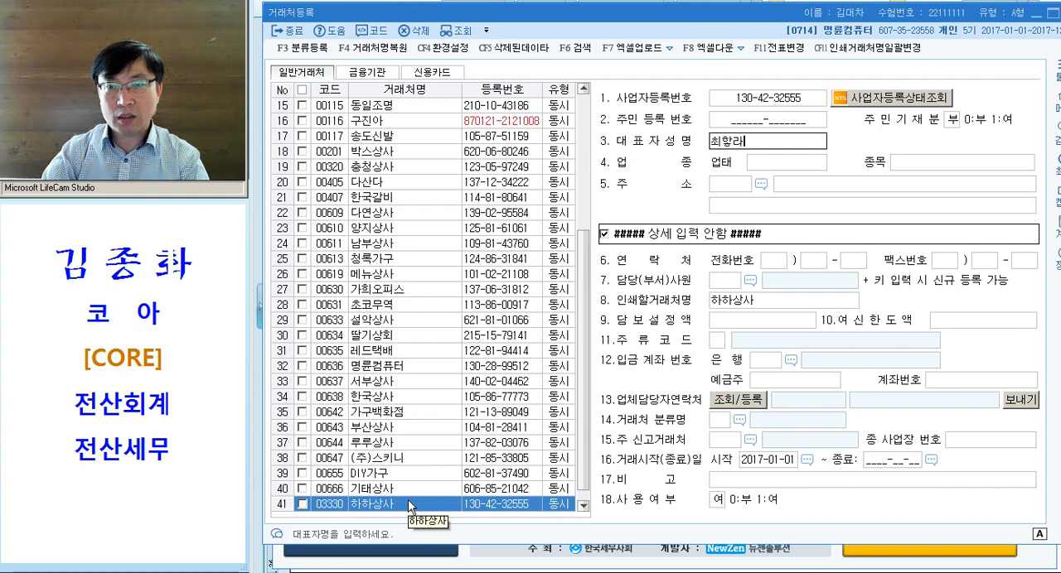
- Enter the business registration number and the representative's name for 하하상사
key(Return)
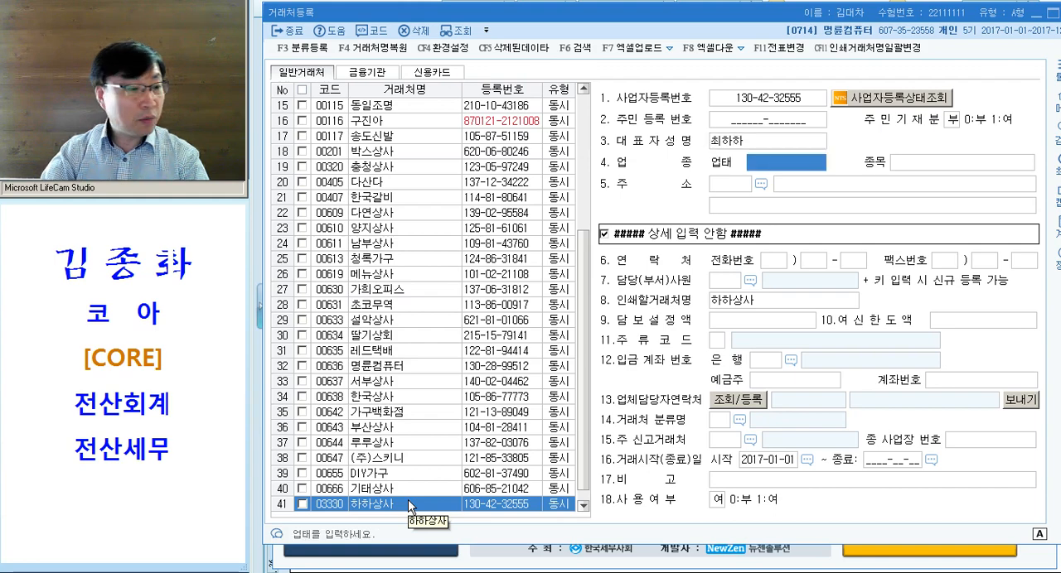
- Set the 업태 of 하하상사 to 도소매 and its 종목 to 컴퓨터 및 주변기기
text(도소매)
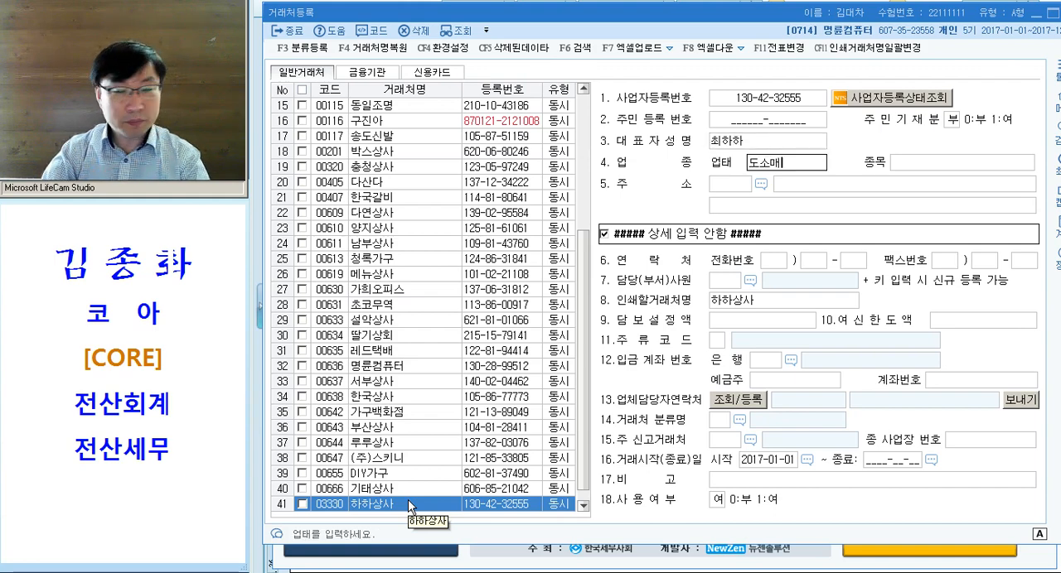
key(Return)
text(ㅋㅓㅁ퓨터및)
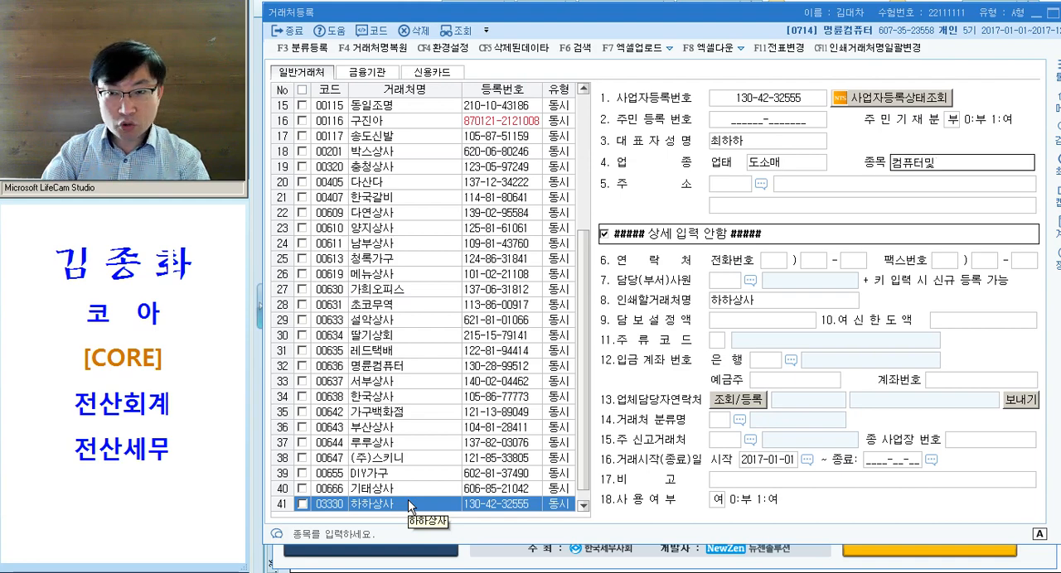
key(Left)
key(Right)
text(주변)
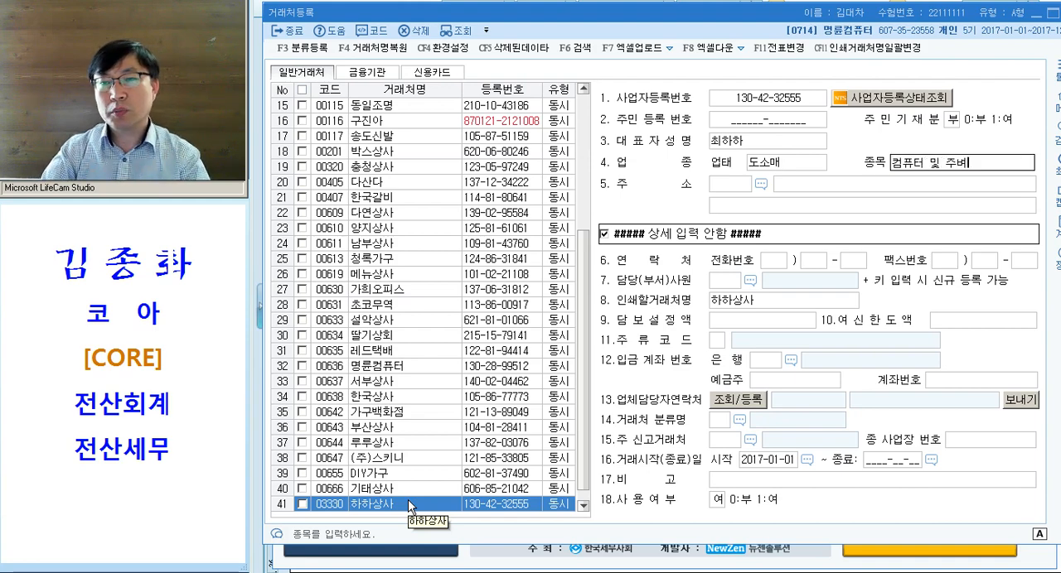
text(기기)
key(Return)
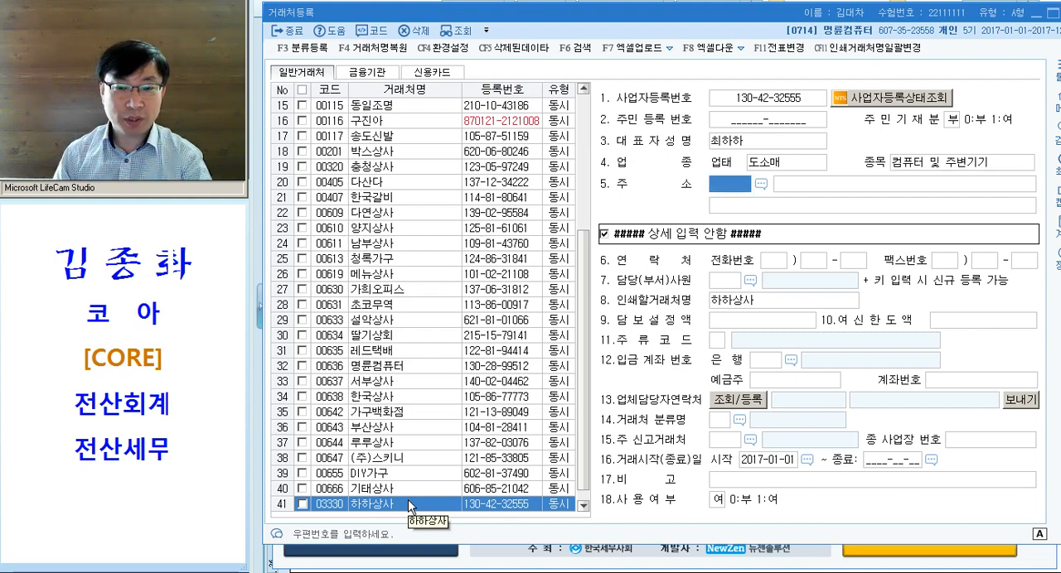
- Try to look up the postal code by the street address of 하하상사
key(F2)
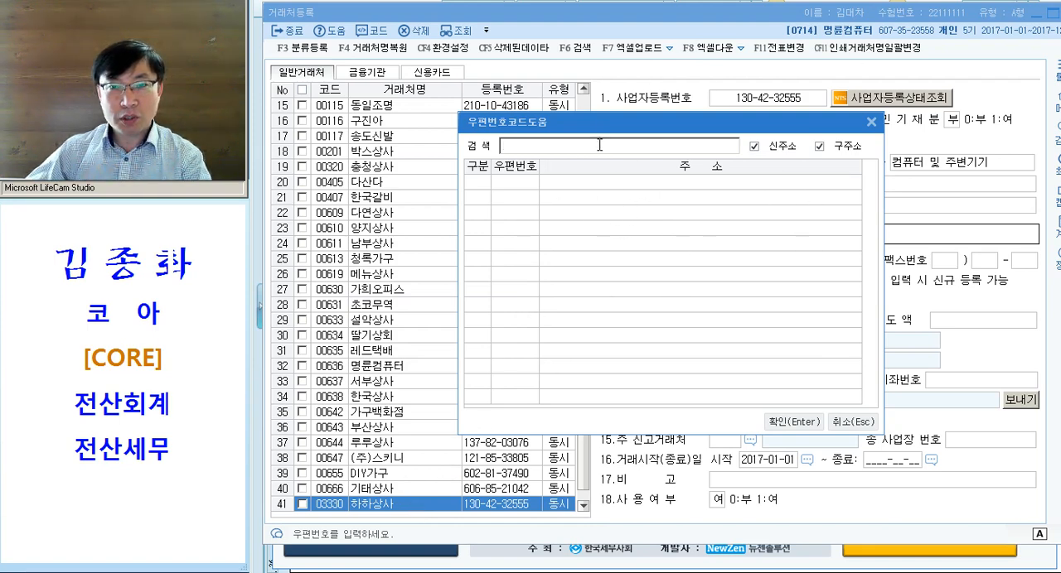
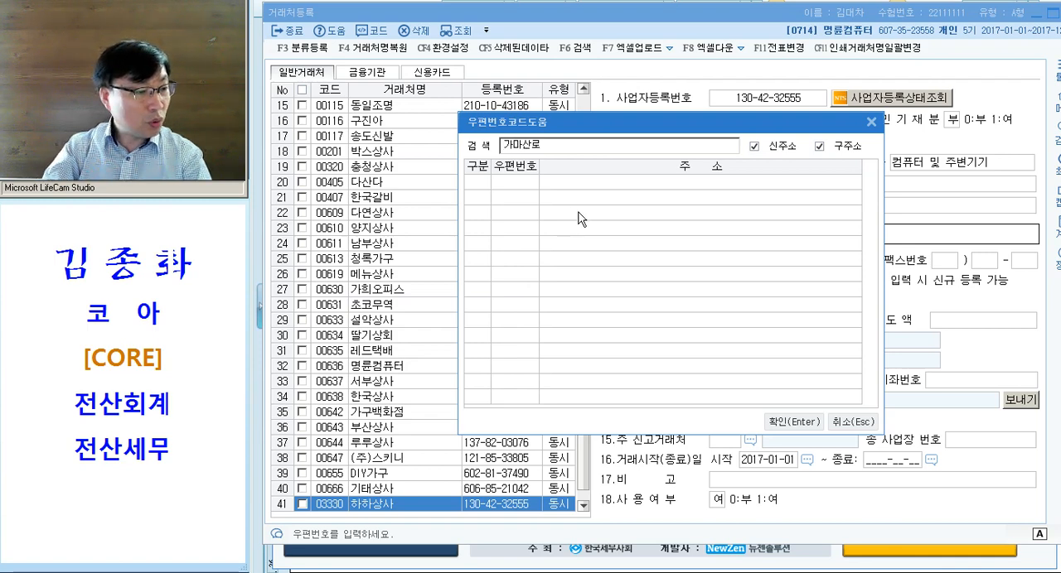
key(Return)
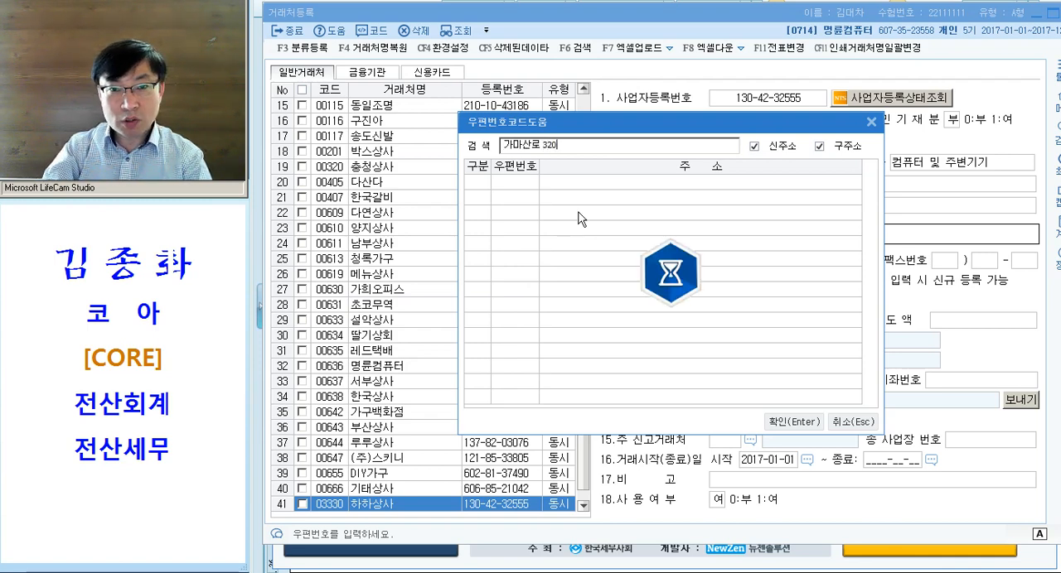
key(Escape)
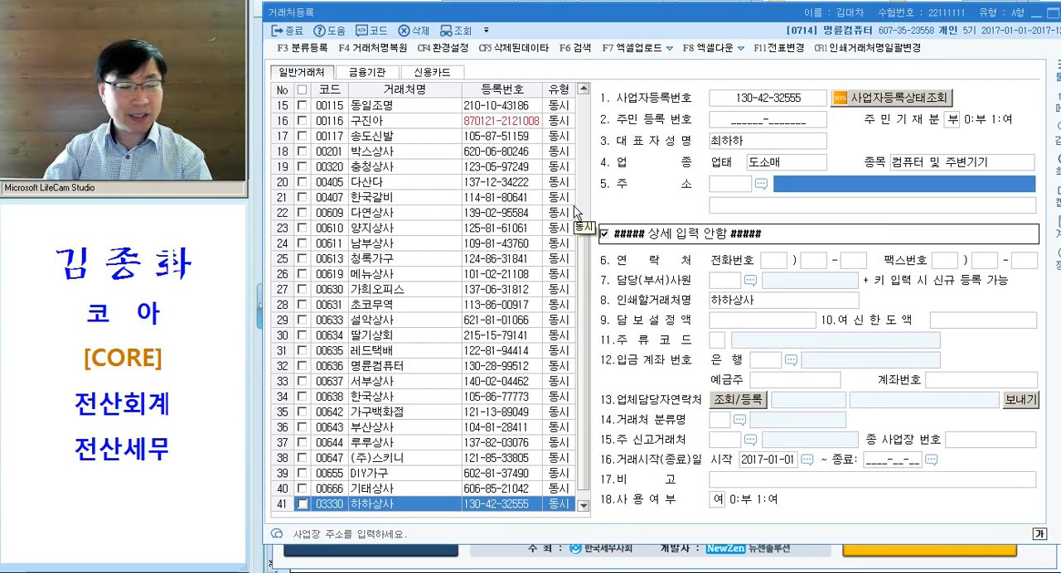
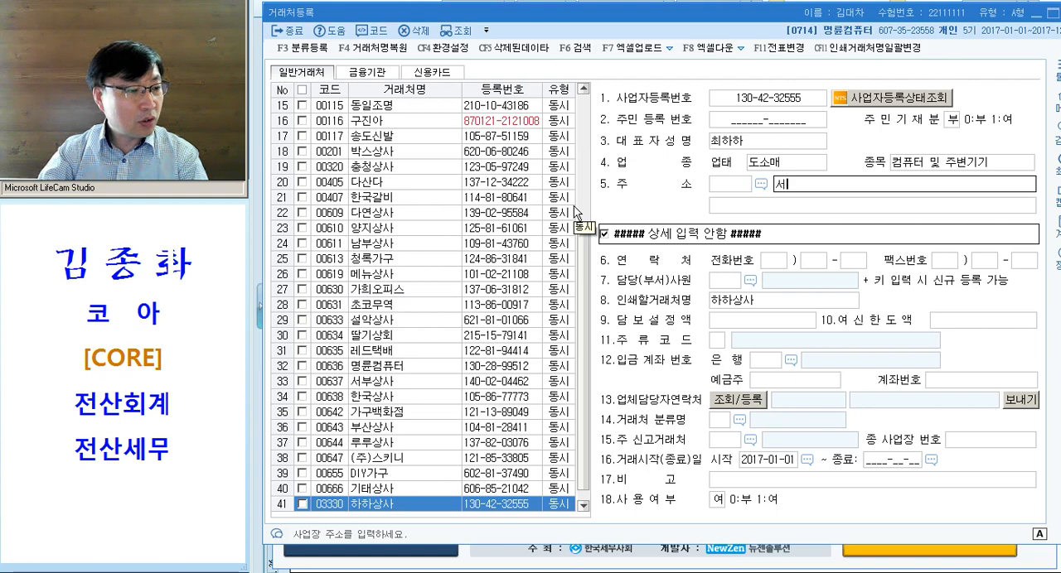
- Enter the business address of 하하상사 given in problem [2], leaving the postal code empty
key(Return)
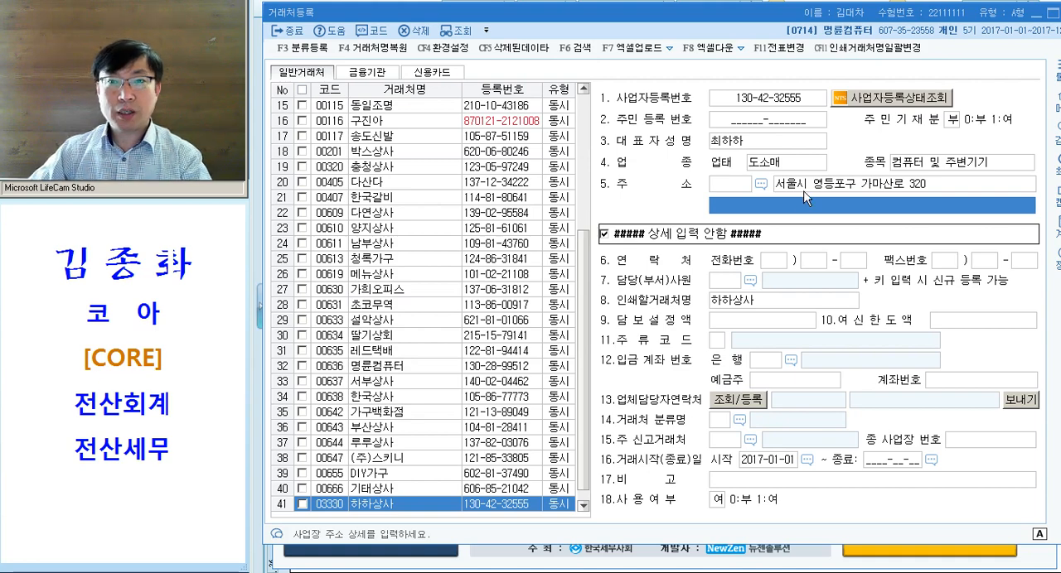
click(761, 184)
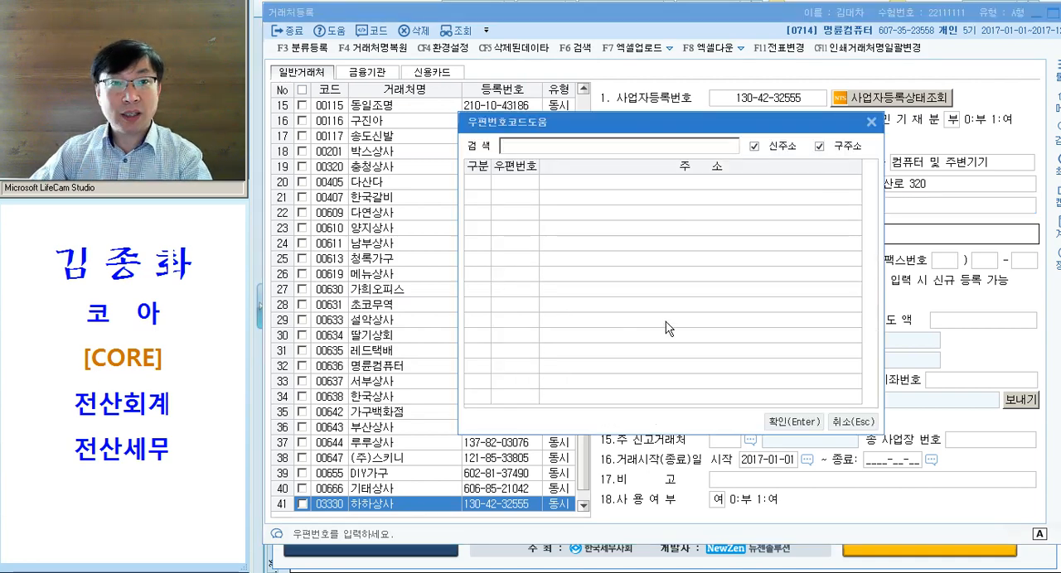
key(Escape)
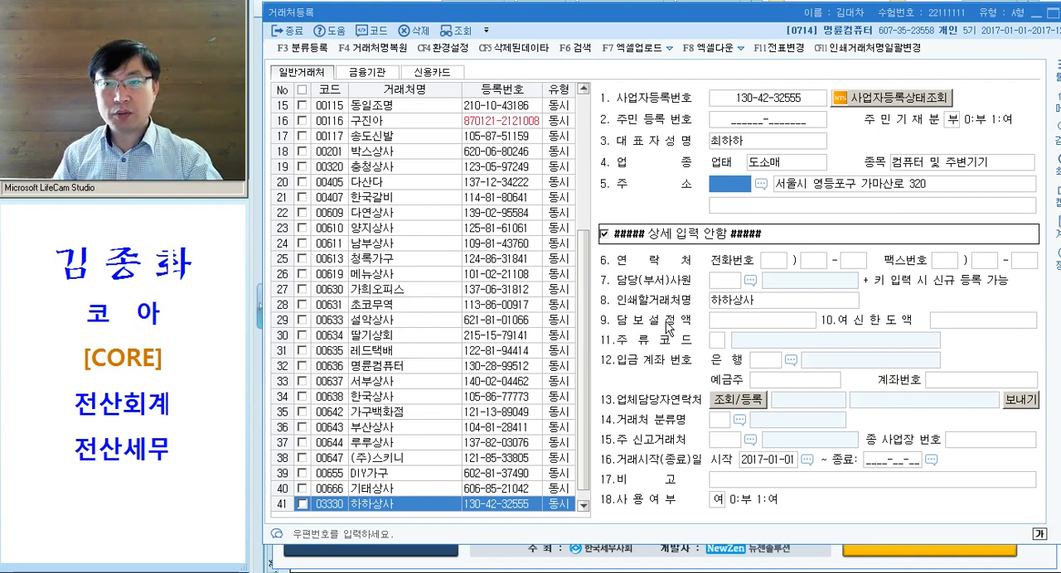
click(859, 190)
key(Return)
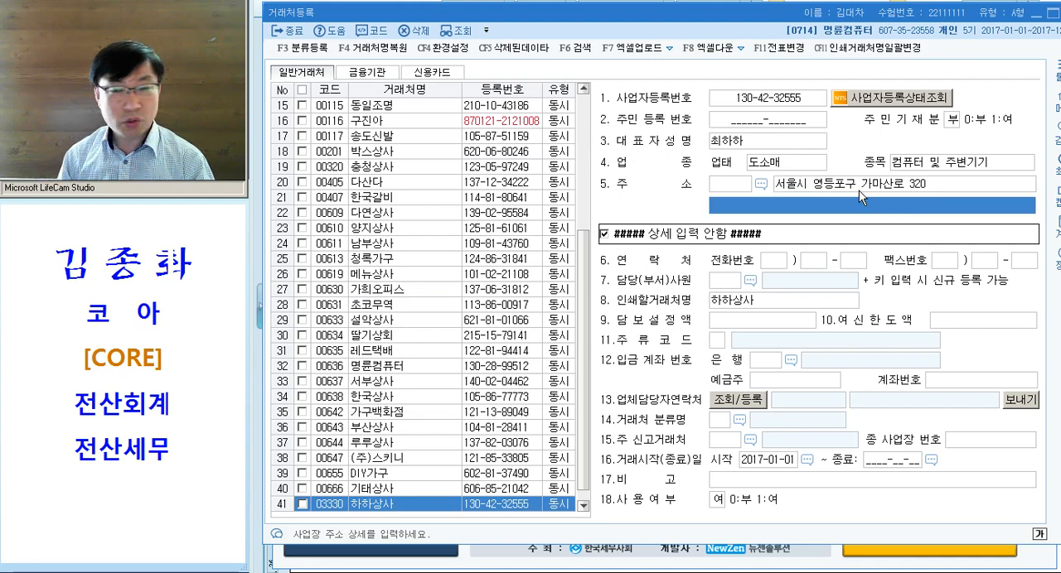
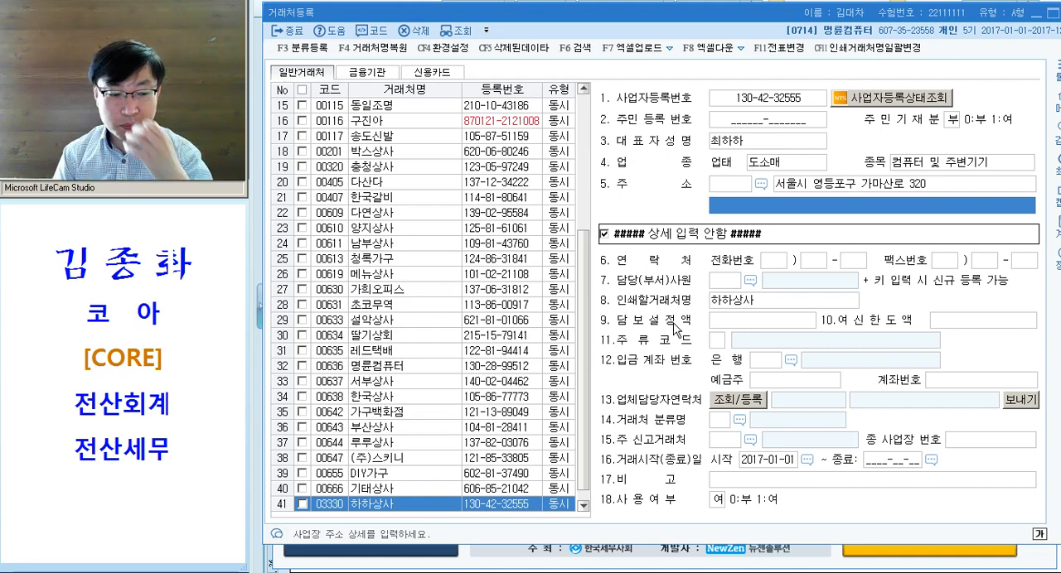
- Dismiss the postal code lookup, keep the typed address of 하하상사 and close the 거래처등록 window
click(761, 184)
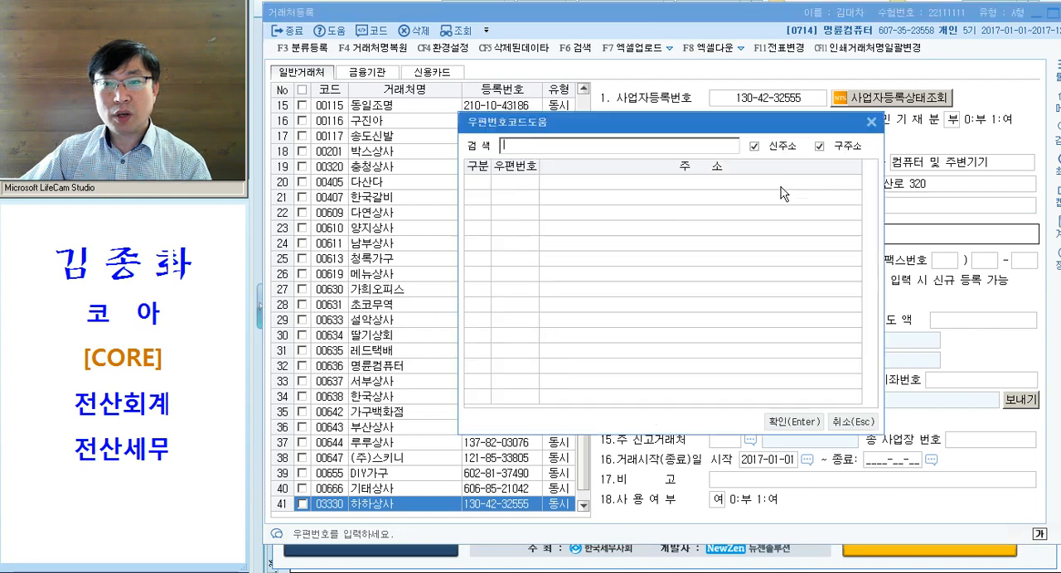
key(Escape)
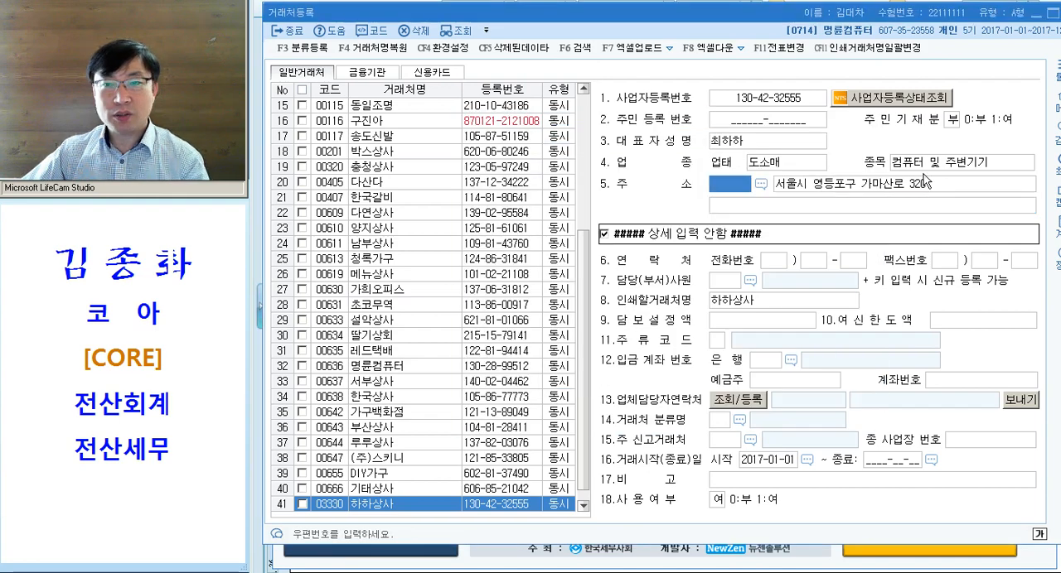
click(843, 186)
key(Return)
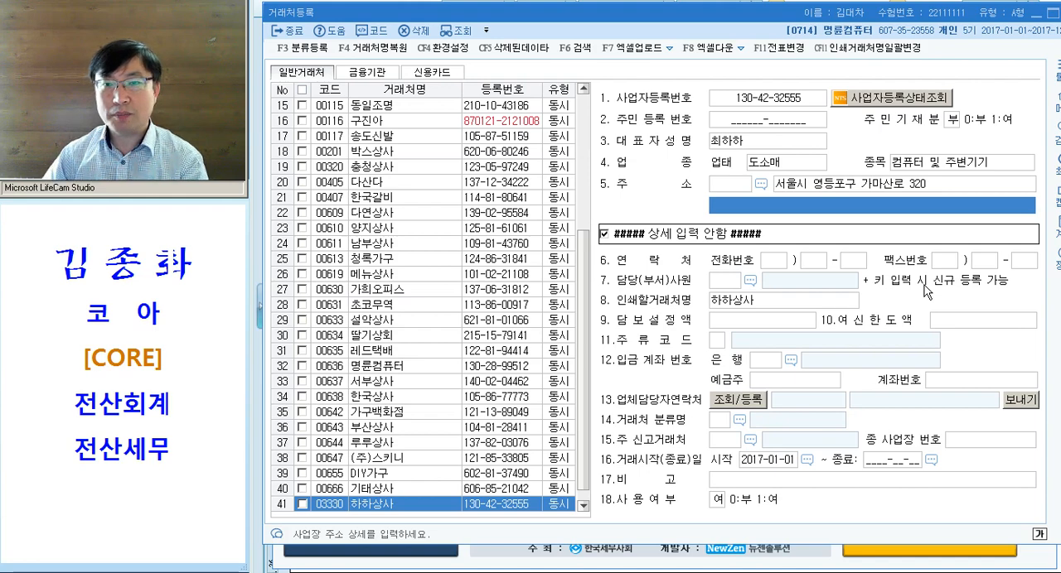
key(Escape)
key(Escape)
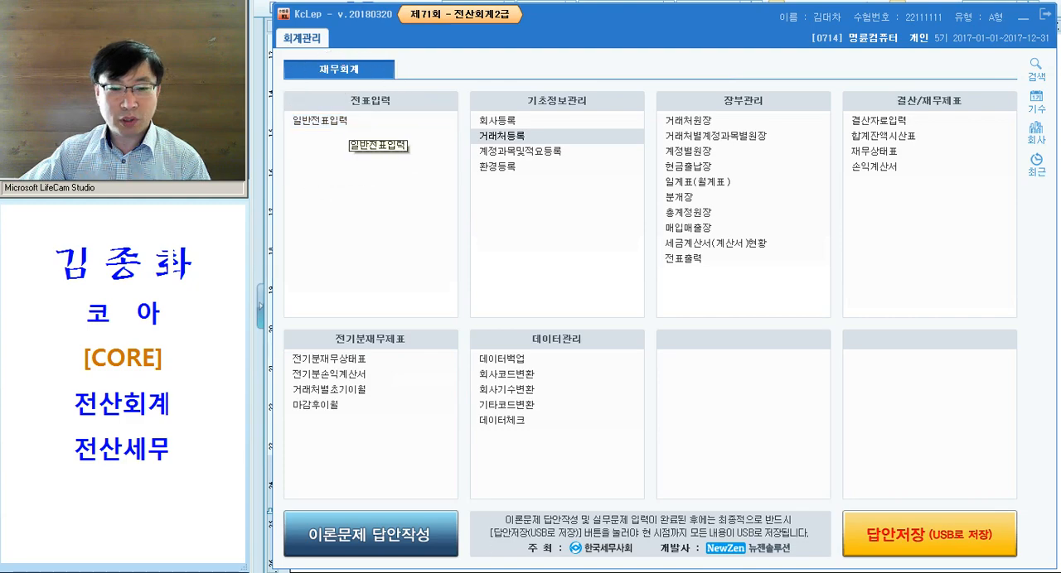
- Switch to the exam document in Hangul and read the 문제4 instructions and its first transactions
click(680, 572)
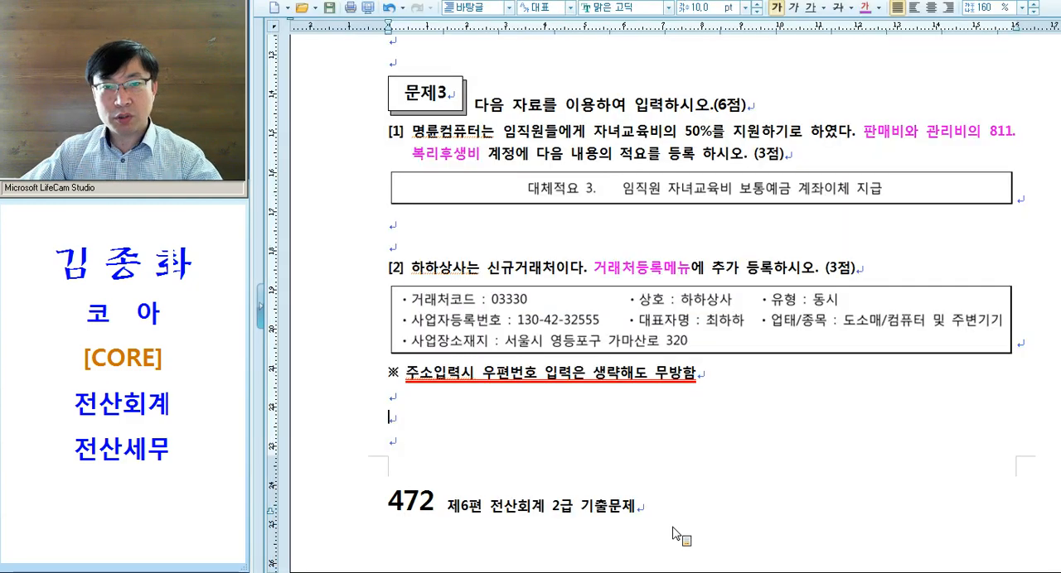
scroll(628, 395, down, 10)
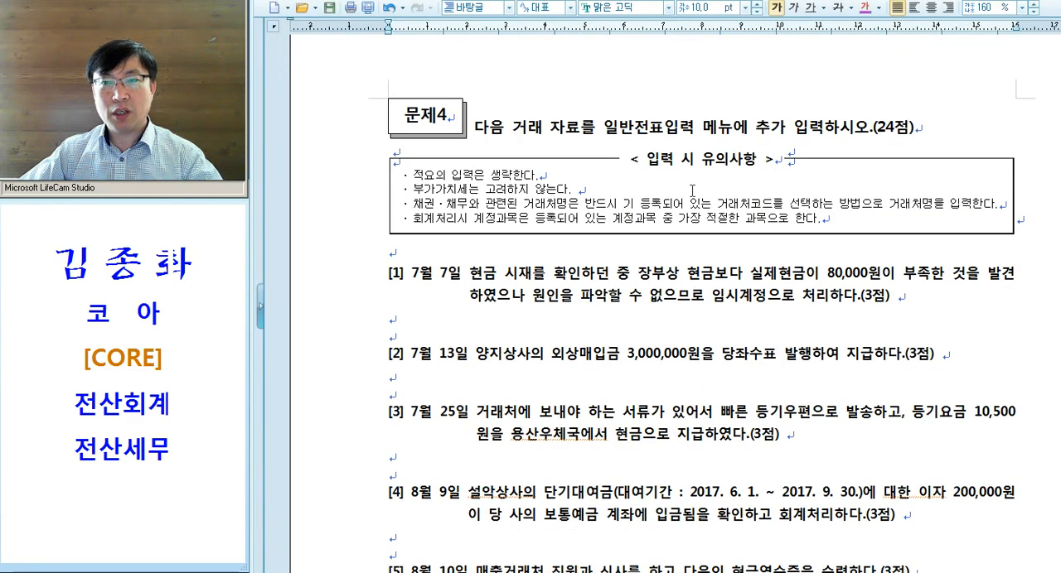
drag(875, 127, 924, 126)
click(924, 127)
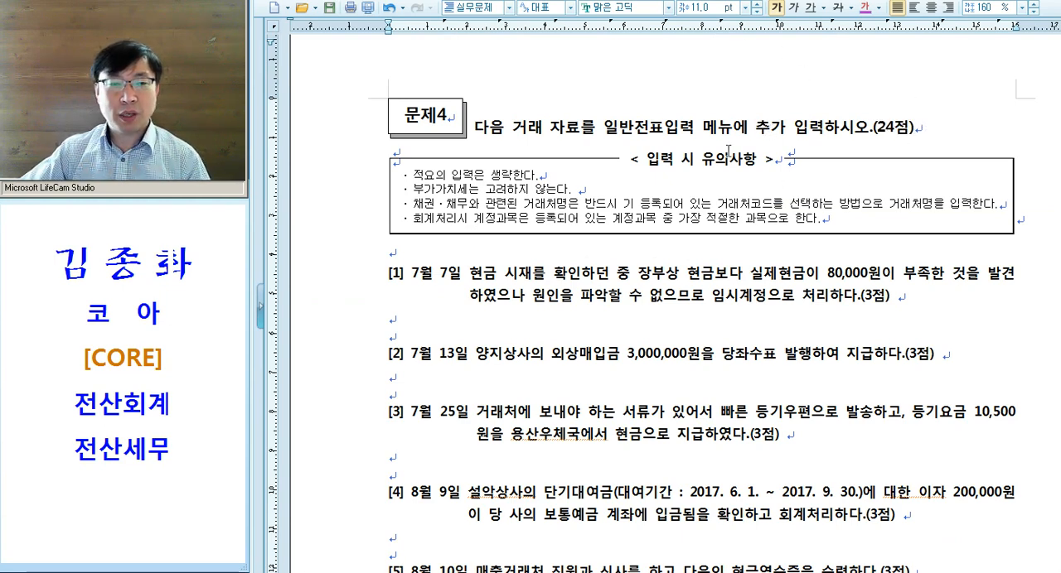
click(539, 317)
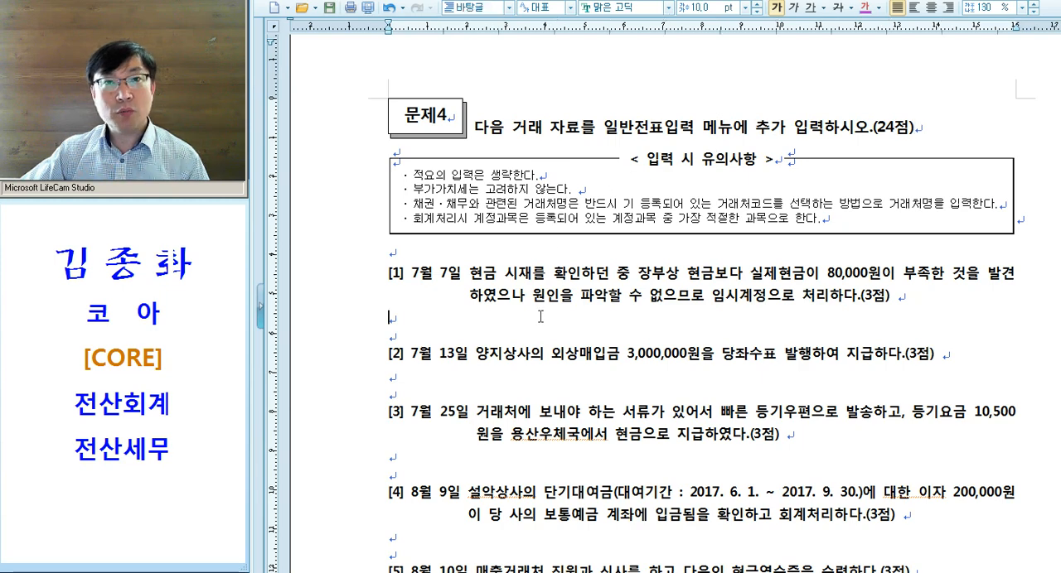
scroll(539, 314, down, 2)
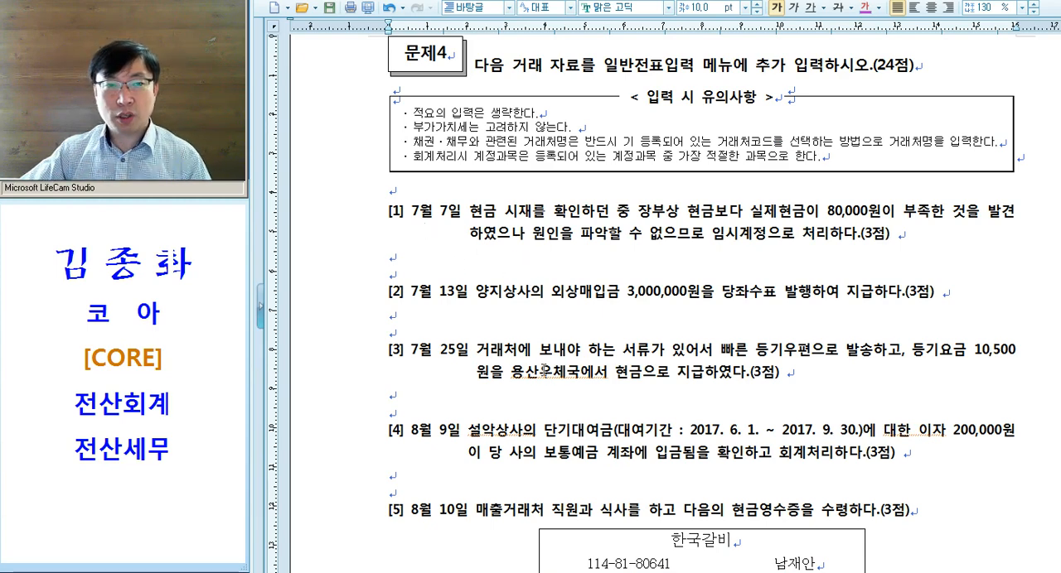
- Switch to KcLep, open 일반전표입력 and set the voucher date to month 7, day 7
key(alt+Tab)
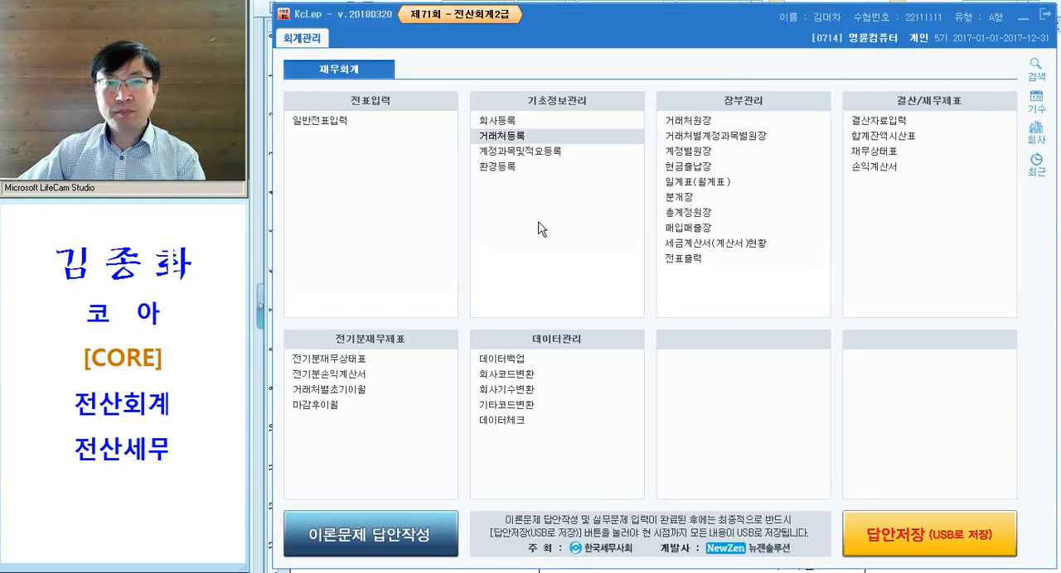
click(371, 124)
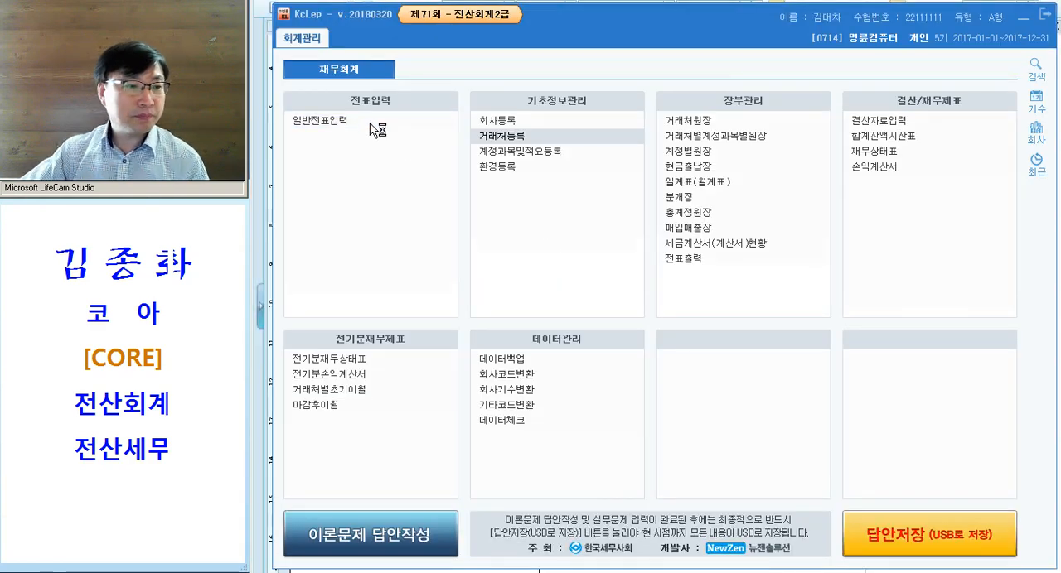
click(384, 121)
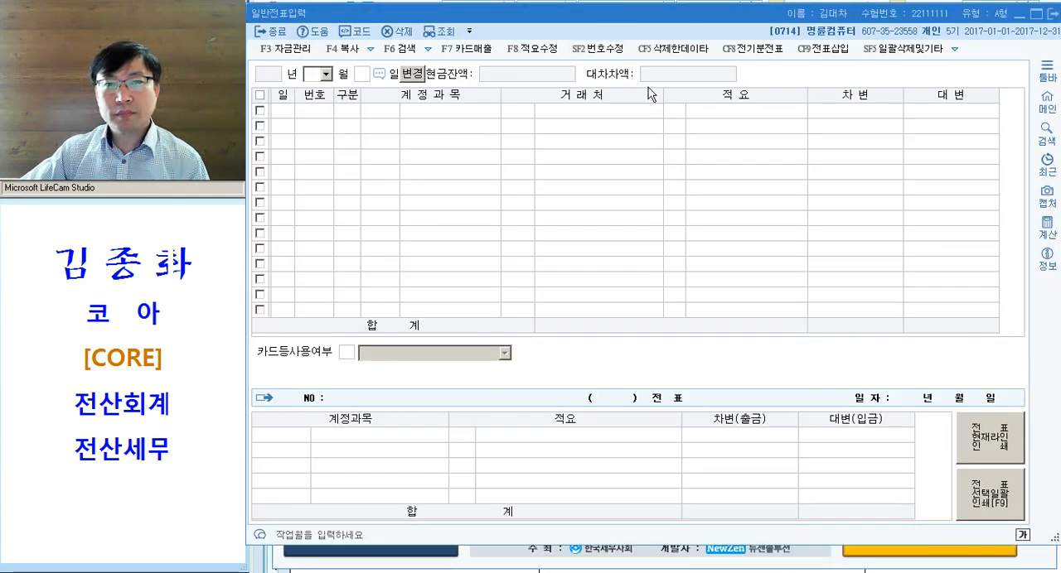
drag(677, 19, 678, 17)
text(7)
key(Return)
text(7)
key(Return)
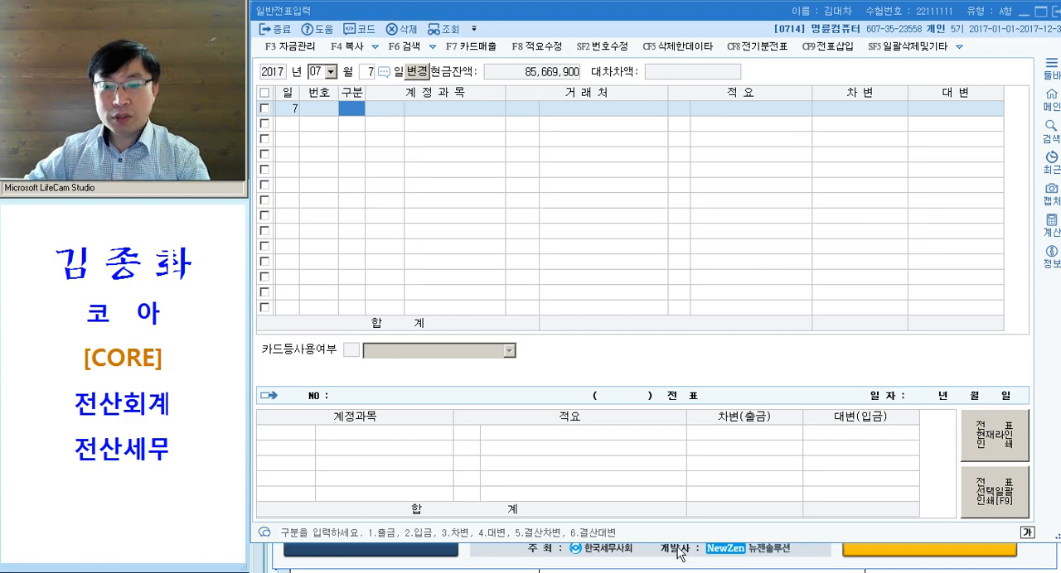
- Shorten the 일반전표입력 window and arrange the exam document below it so both are visible
key(alt+Tab)
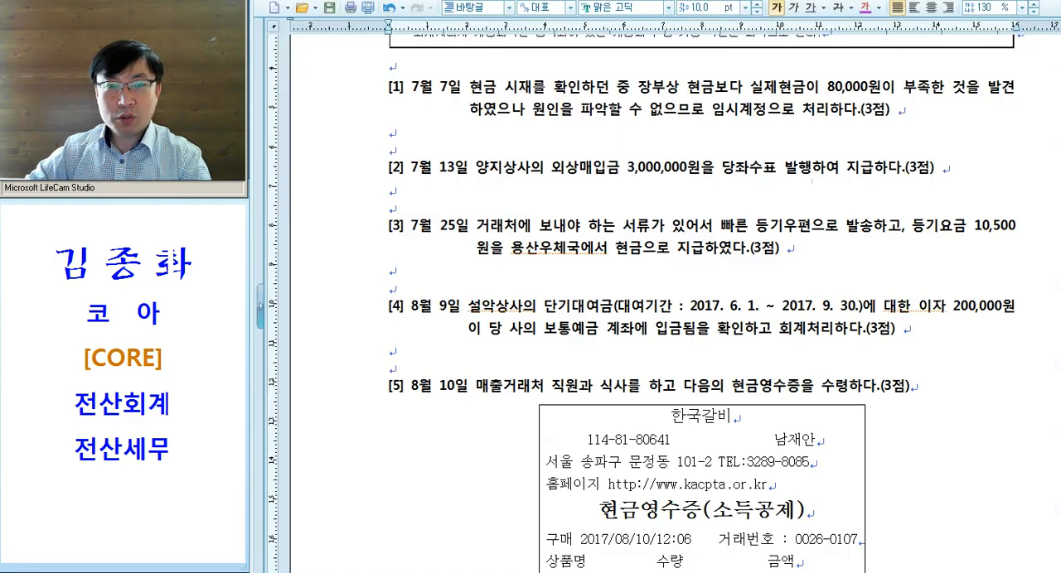
click(532, 181)
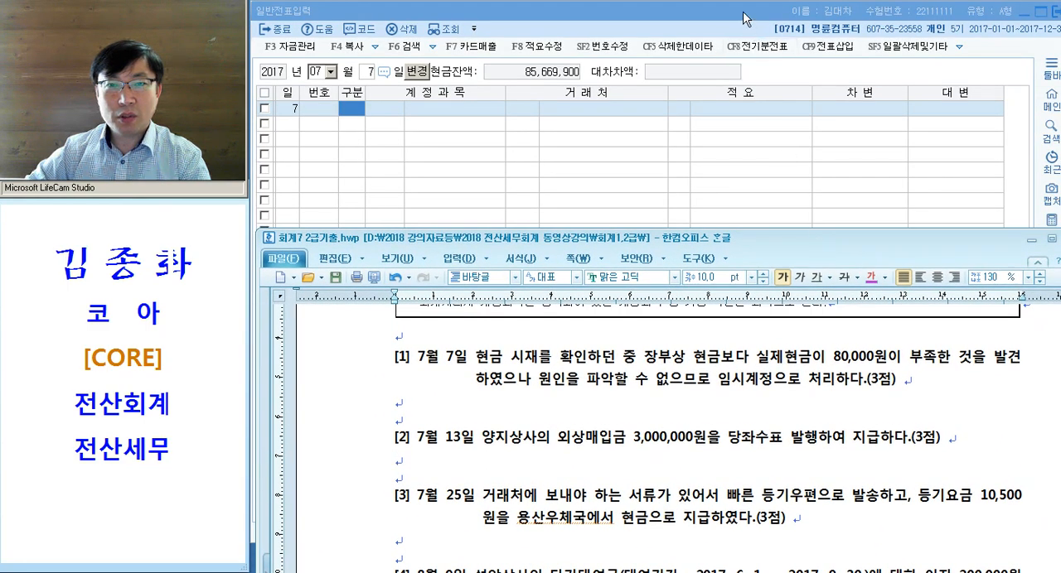
click(746, 18)
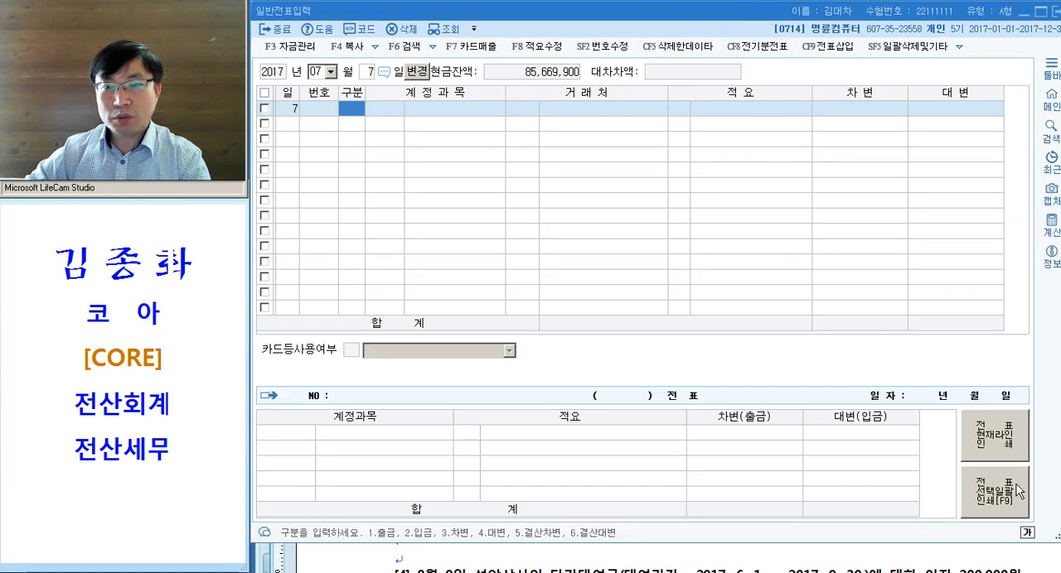
drag(1041, 544, 1060, 394)
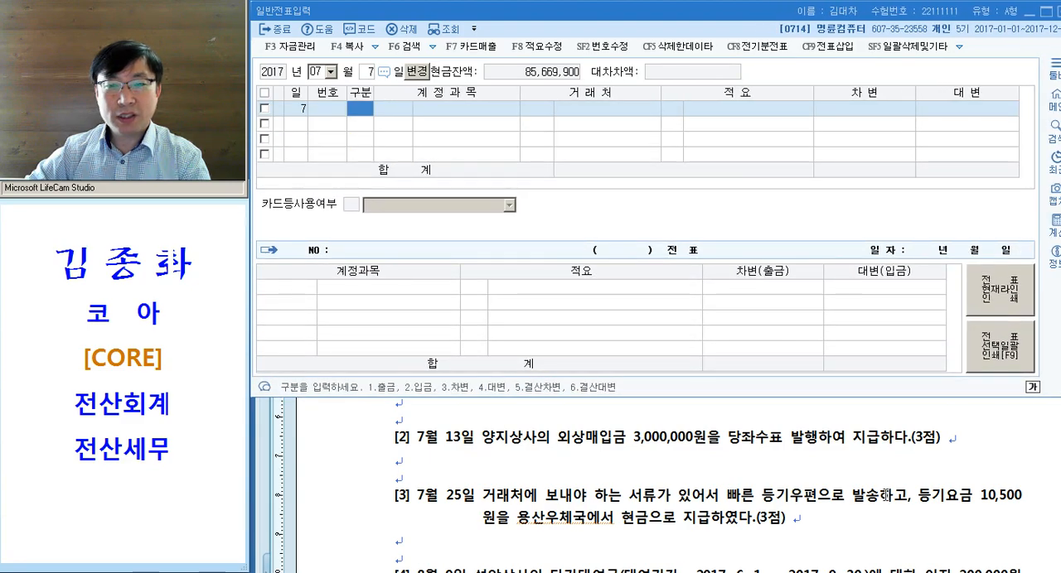
click(885, 495)
drag(767, 246, 756, 310)
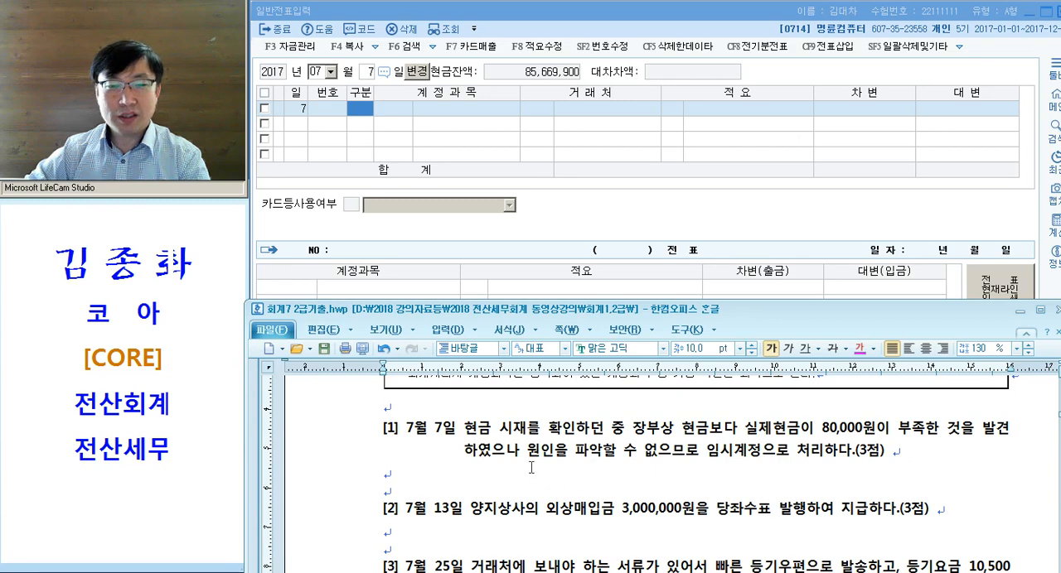
- Colour the words 부족 and 임시계정 in problem [1] of 문제4 magenta
drag(632, 429, 696, 431)
drag(891, 431, 924, 431)
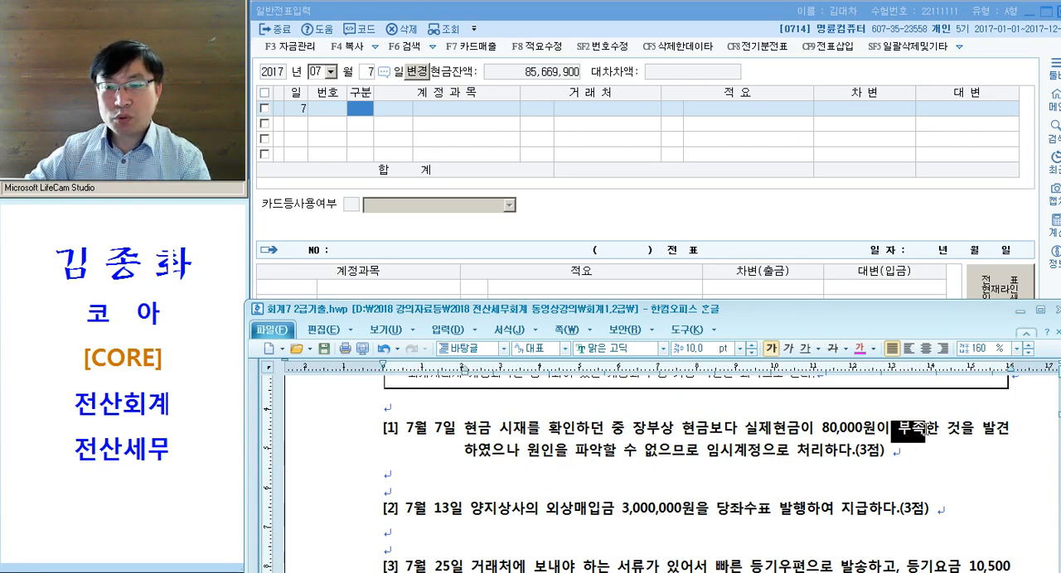
click(856, 350)
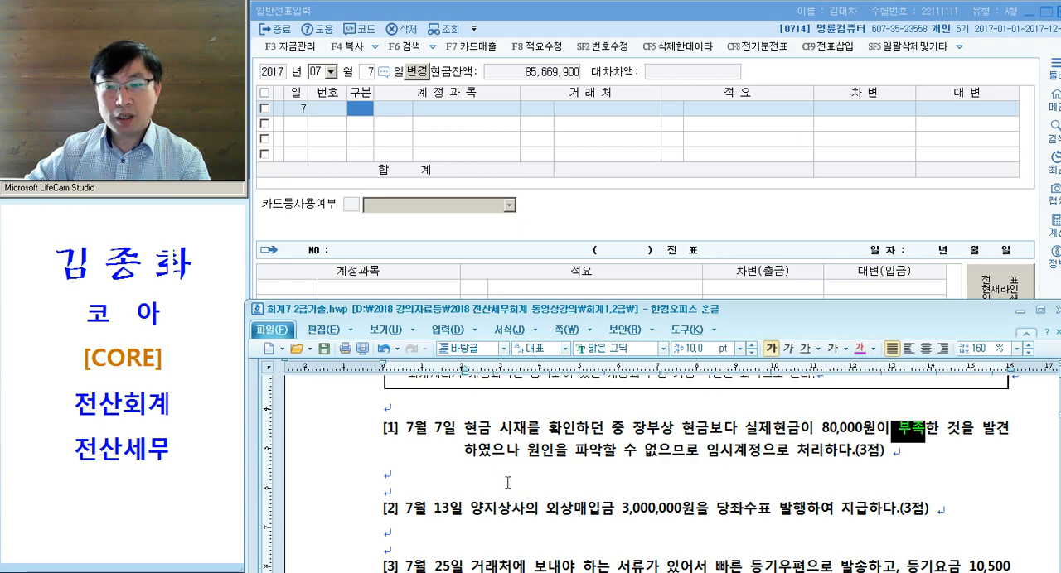
drag(527, 452, 764, 460)
click(859, 349)
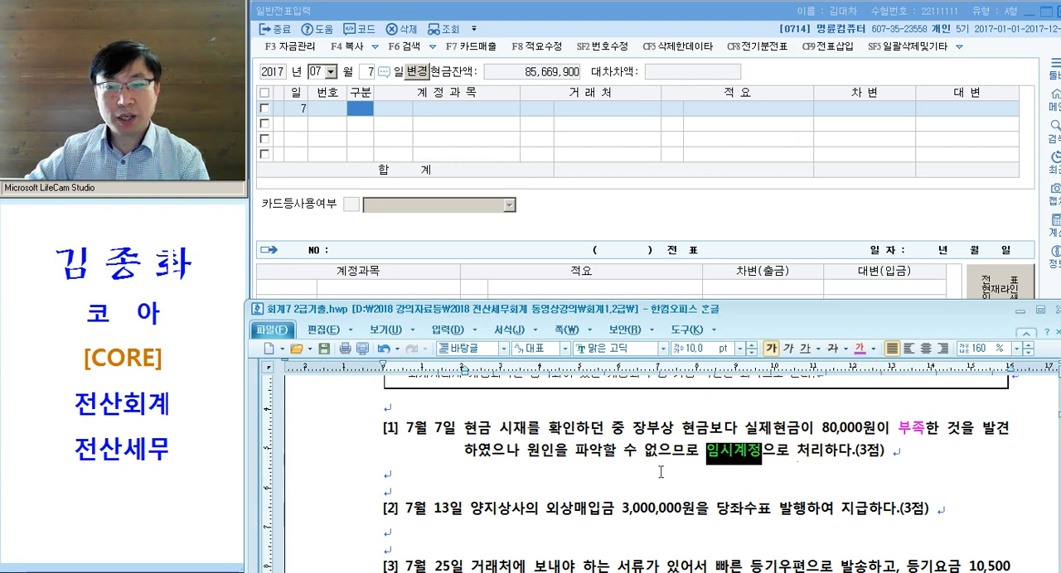
- Write the credit side "/ 현 금" on the line below problem [1] and add tab spacing after it
click(497, 474)
key(Tab)
key(Tab)
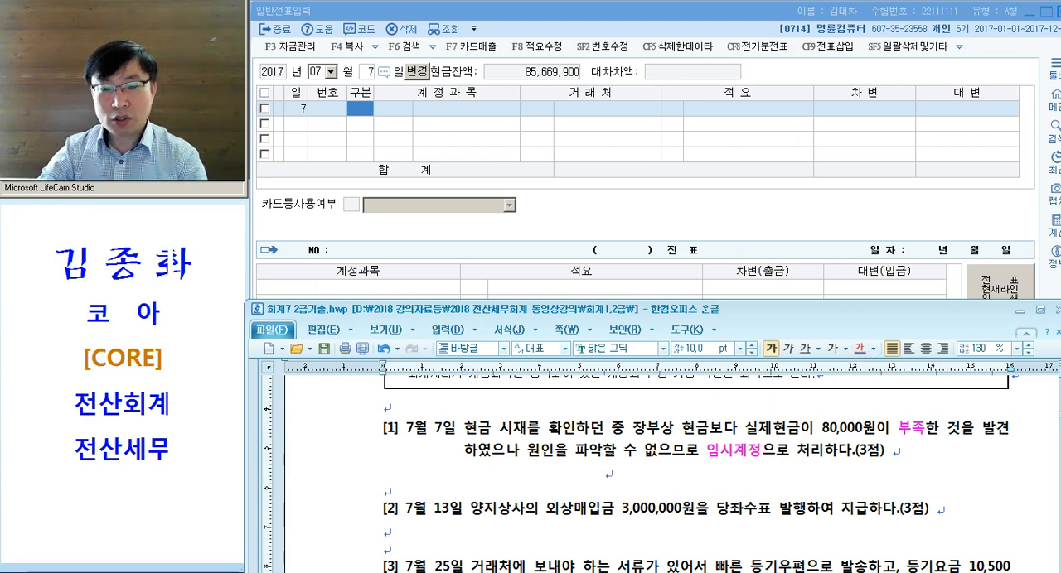
text(/ 현 )
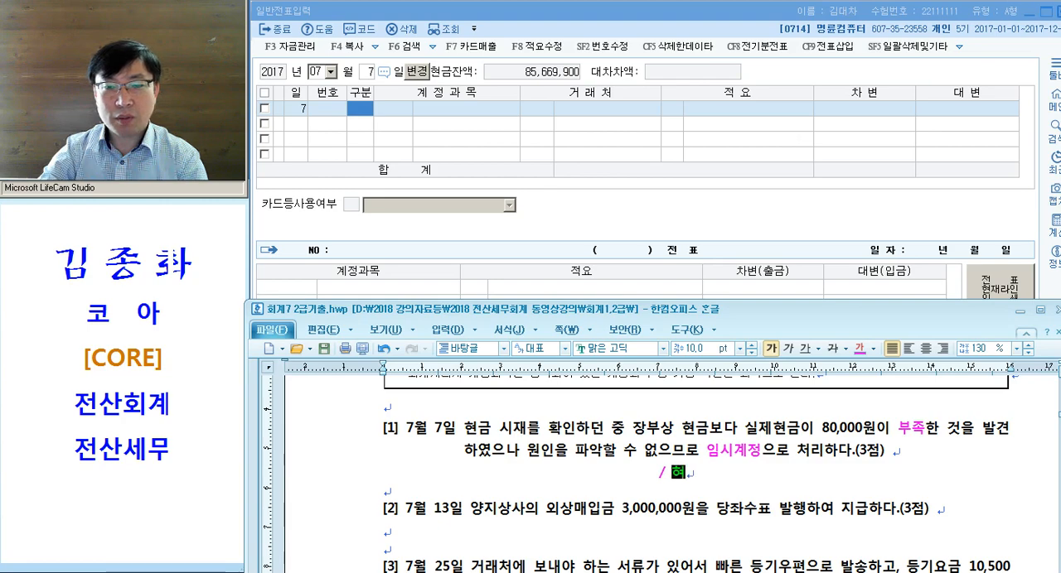
text(  금)
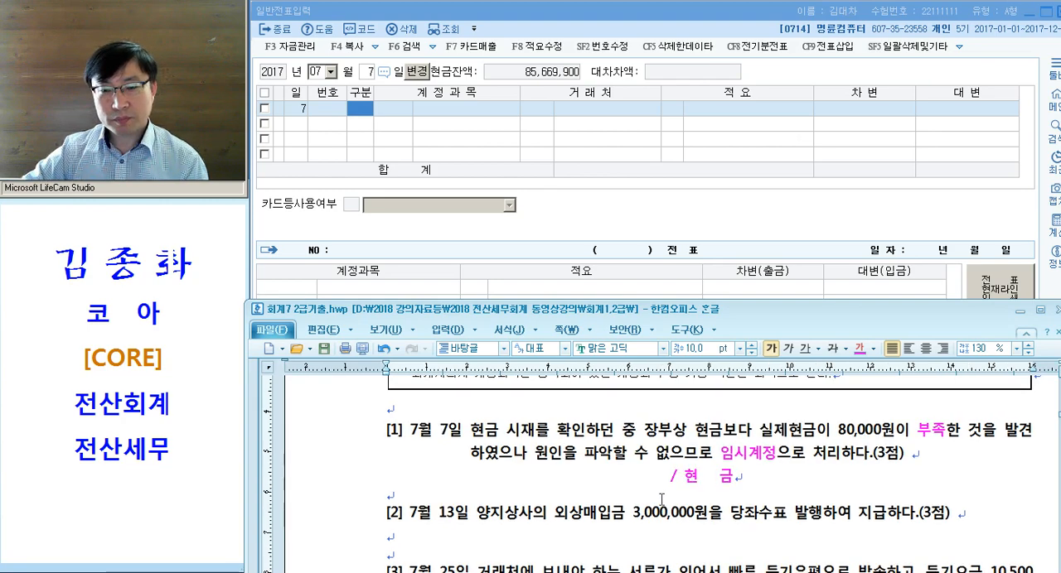
key(shift+Left)
scroll(662, 498, up, 1)
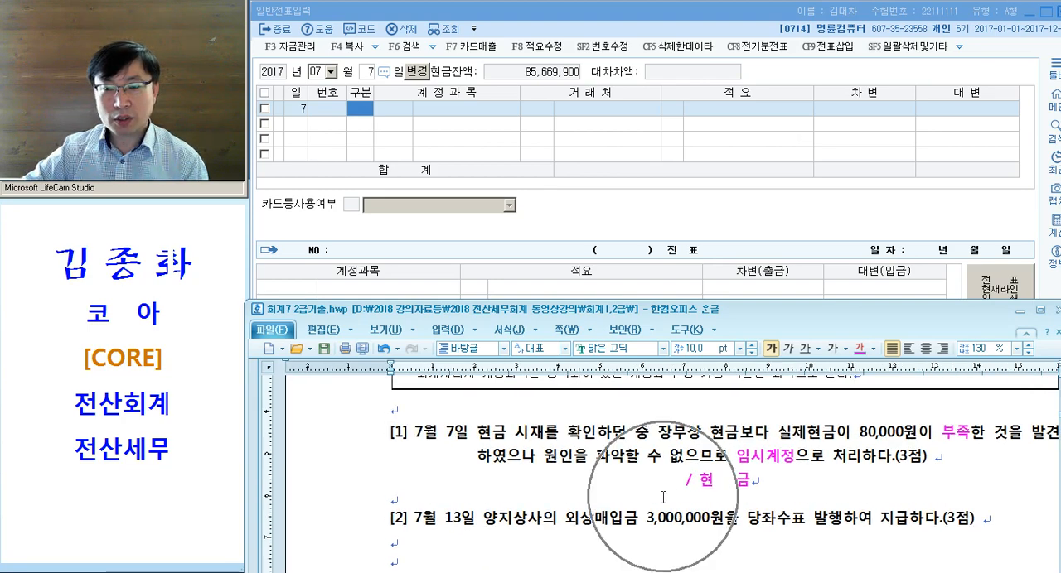
click(801, 489)
key(Tab)
key(Tab)
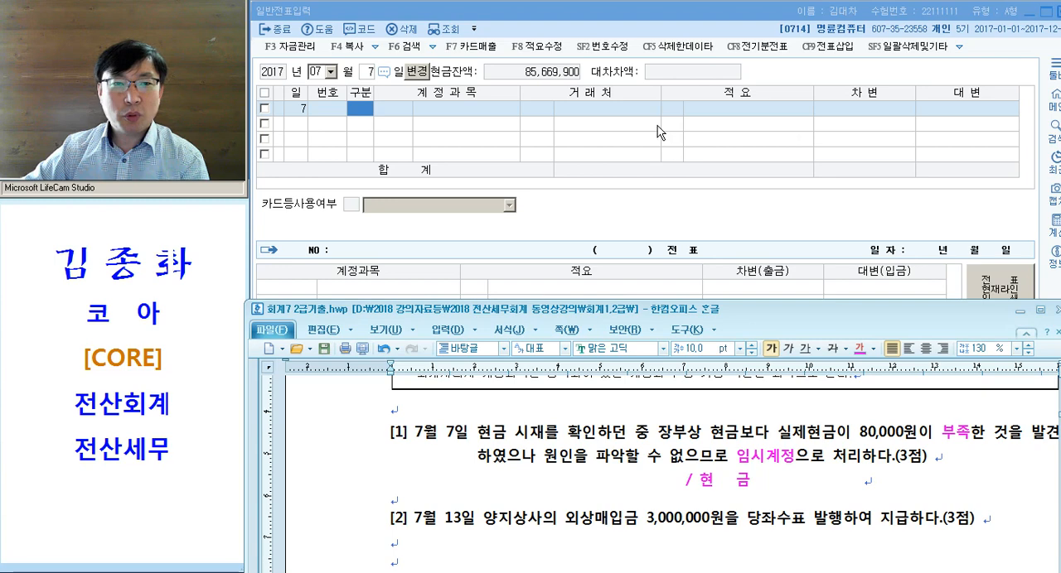
- Write 현금과부족 as the debit side of the journal entry noted below problem [1]
click(751, 482)
drag(760, 459, 705, 456)
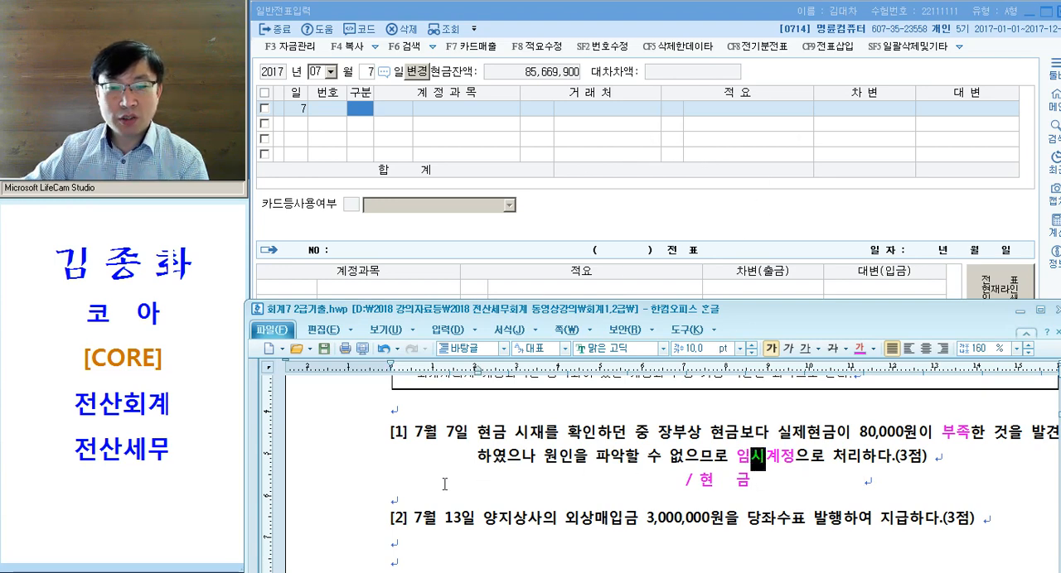
drag(445, 484, 528, 491)
text(현금과부족)
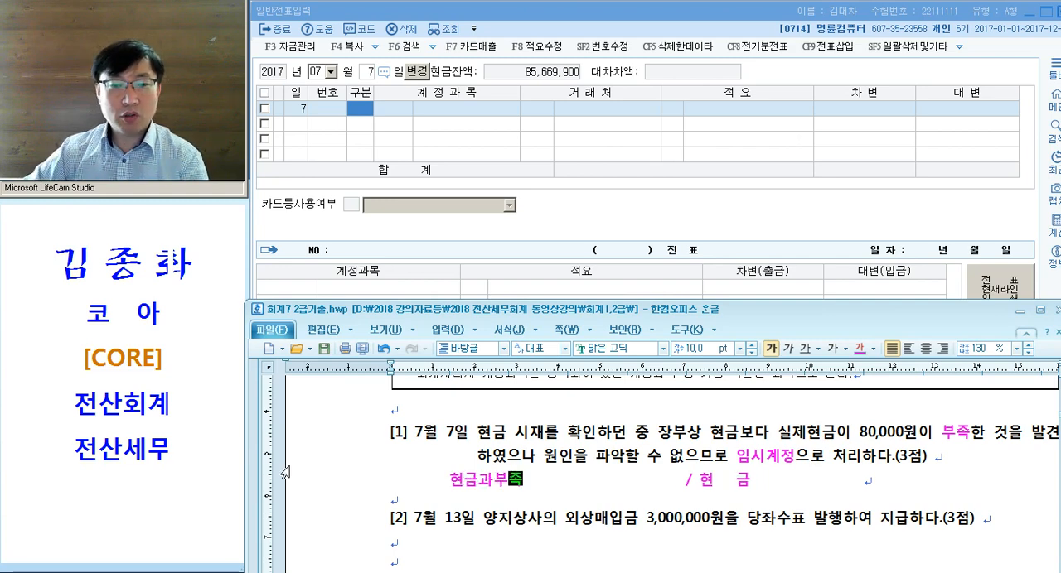
click(376, 484)
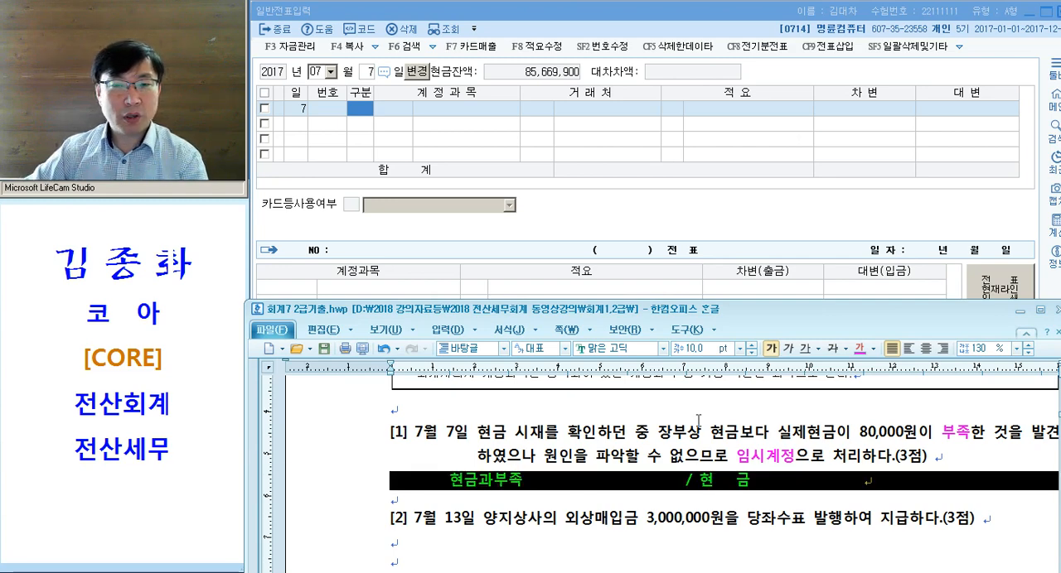
click(380, 146)
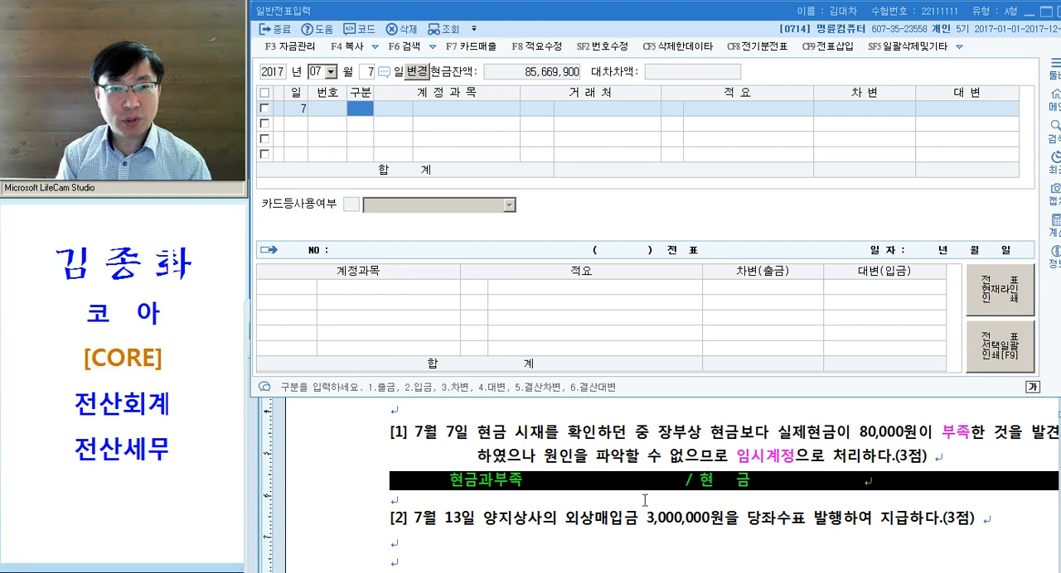
click(750, 486)
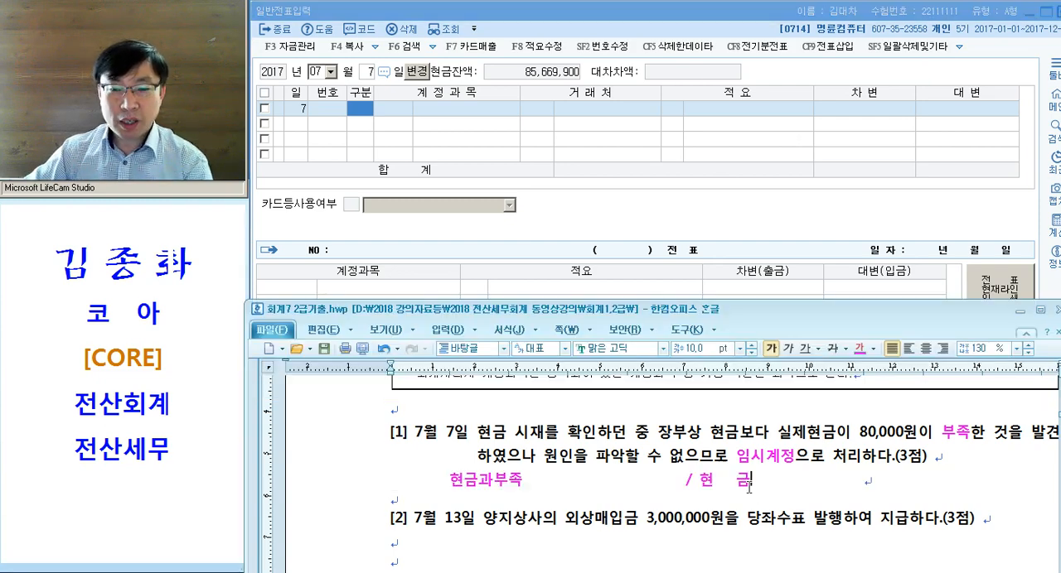
click(359, 108)
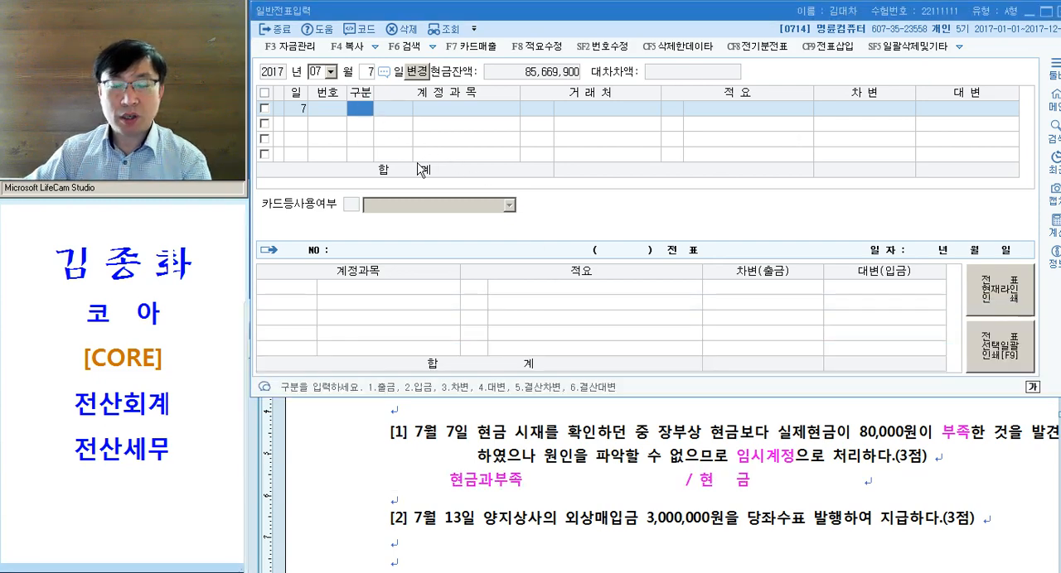
text(4)
key(Return)
text(101)
key(Return)
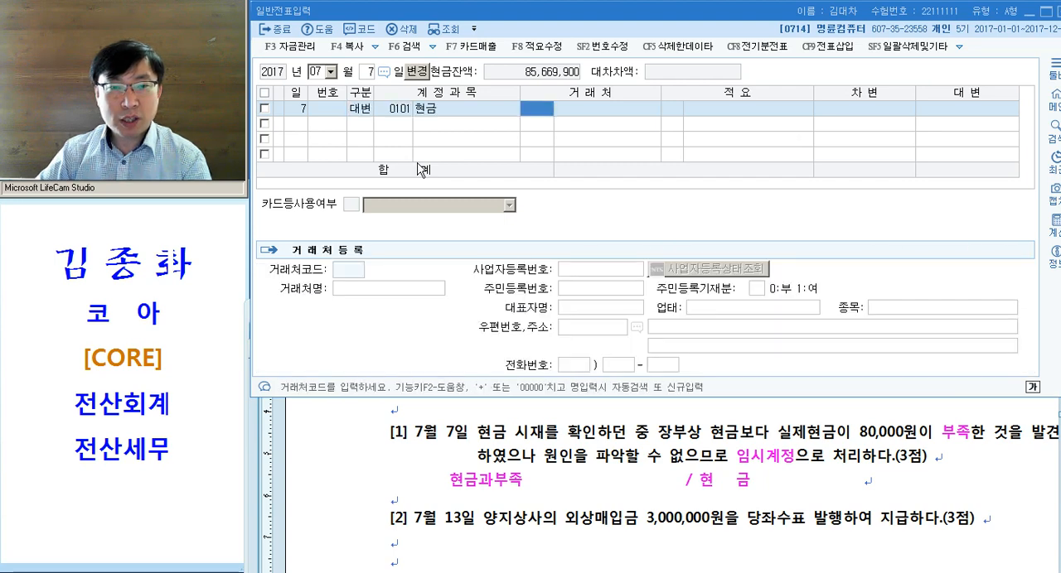
key(Left)
key(Left)
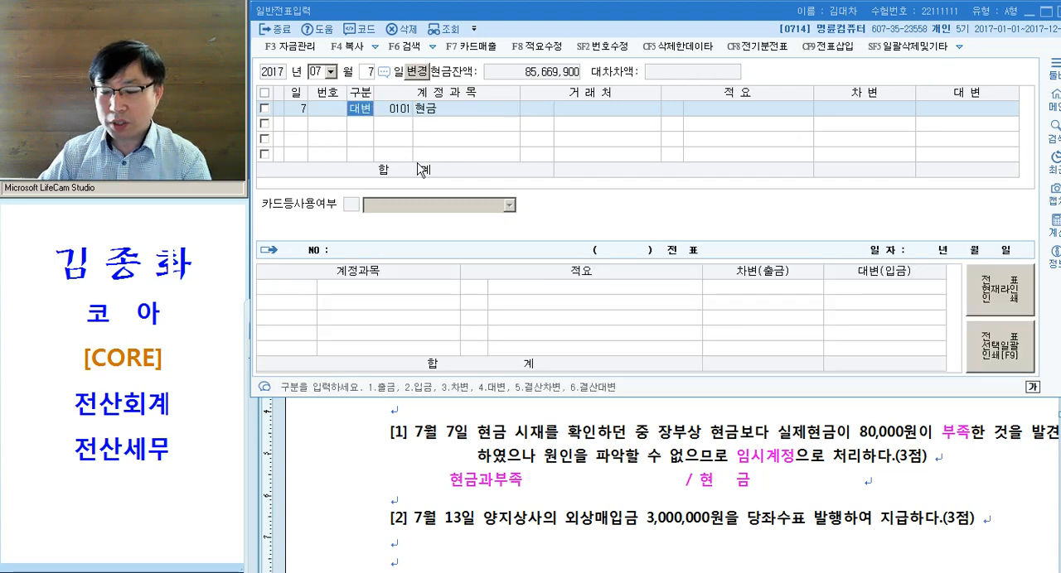
key(Right)
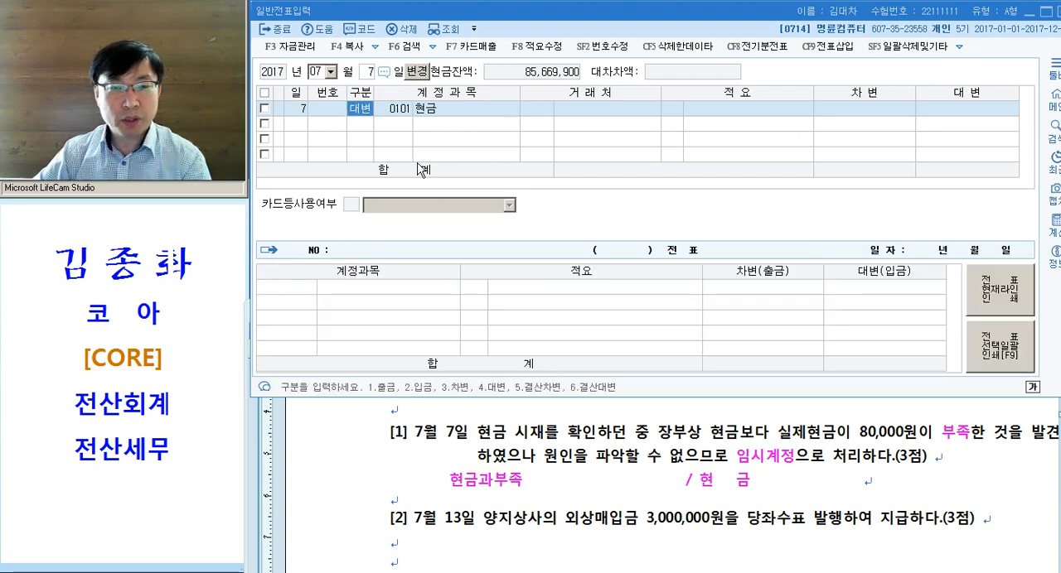
key(Return)
key(Return)
key(Left)
key(Left)
key(Left)
key(F5)
- Start a 출금 line for July 7 in 일반전표입력 with the account 0141 현금과부족
key(Return)
text(1)
key(Return)
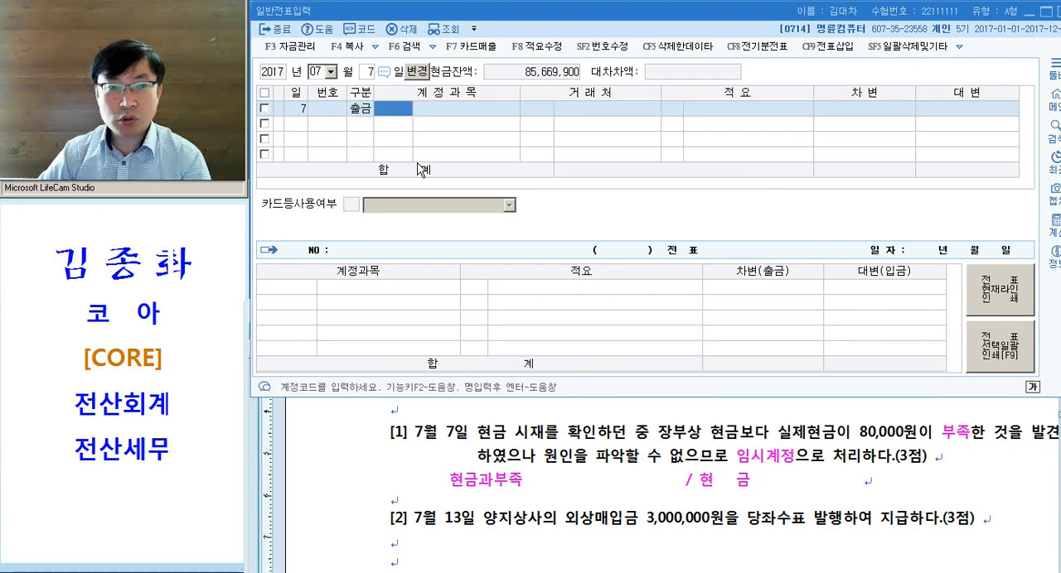
text(현금)
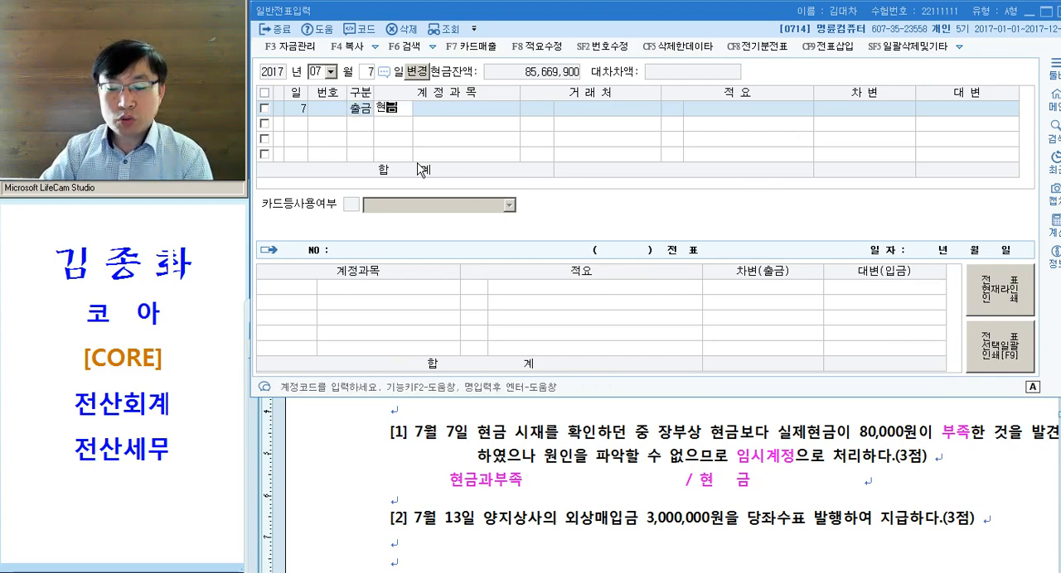
key(Return)
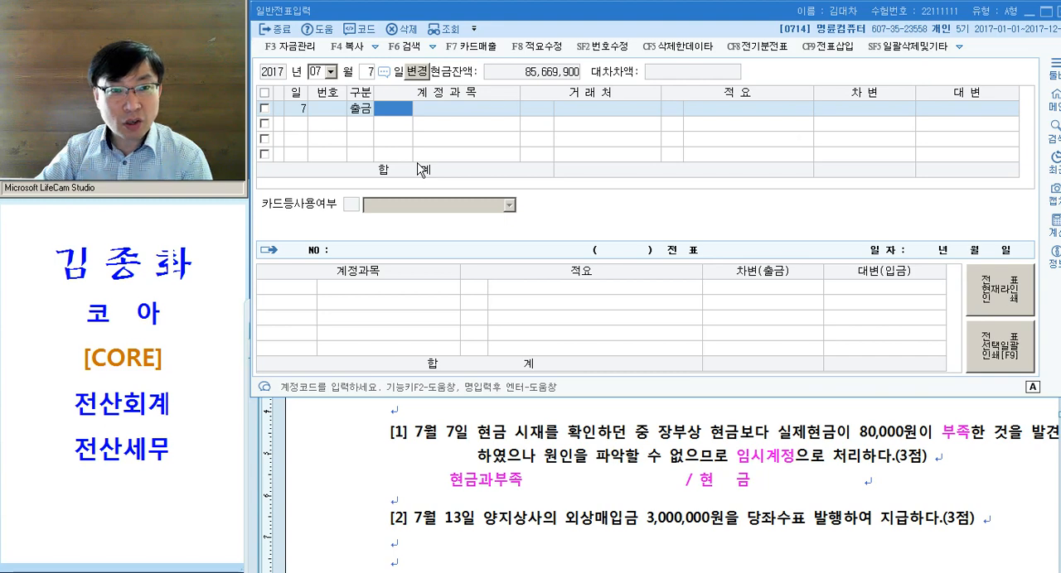
text(현금과)
key(Return)
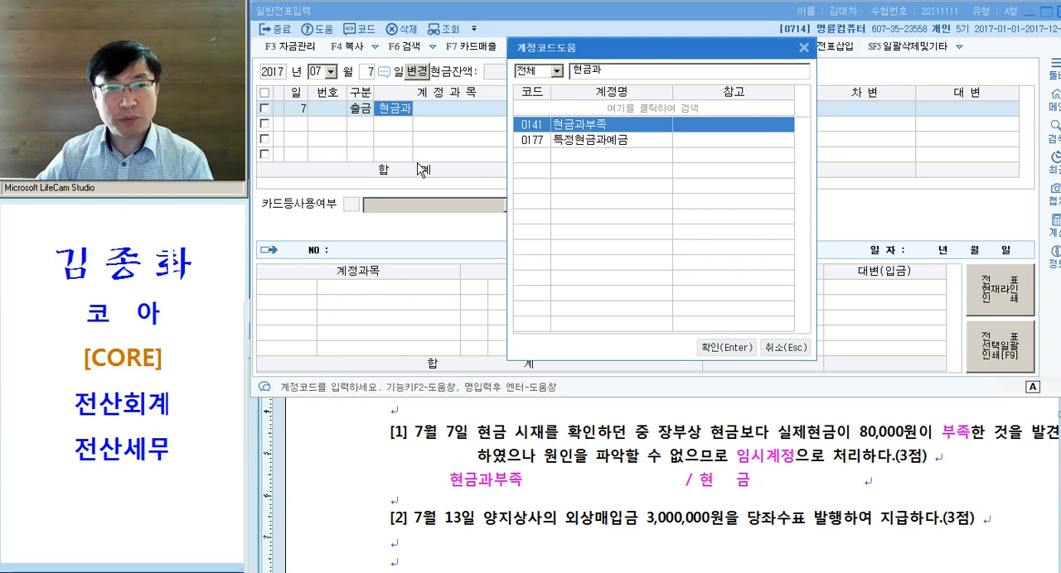
key(Return)
key(Return)
key(Return)
key(Return)
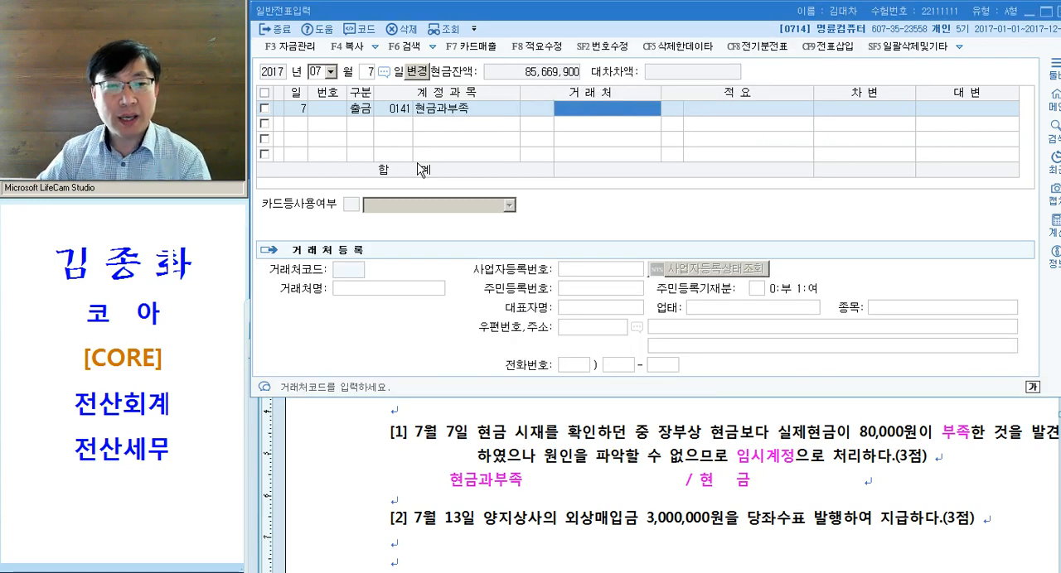
- Leave 거래처 and 적요 blank and enter 80,000 as the debit amount of the 현금과부족 line
key(Return)
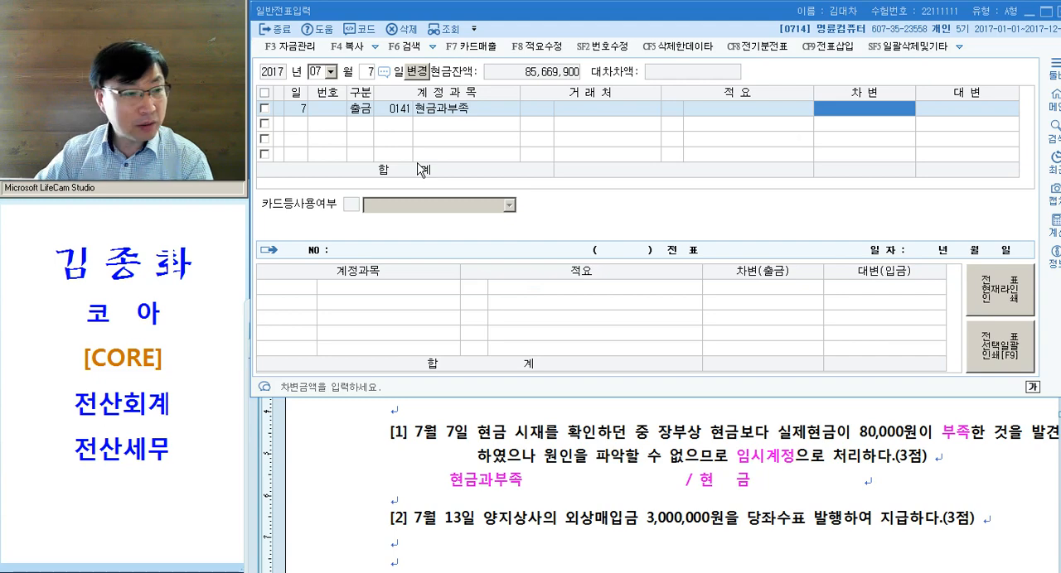
text(800000)
key(Return)
key(Return)
- Change the 구분 of the July 7 현금과부족 line to 차변
key(Up)
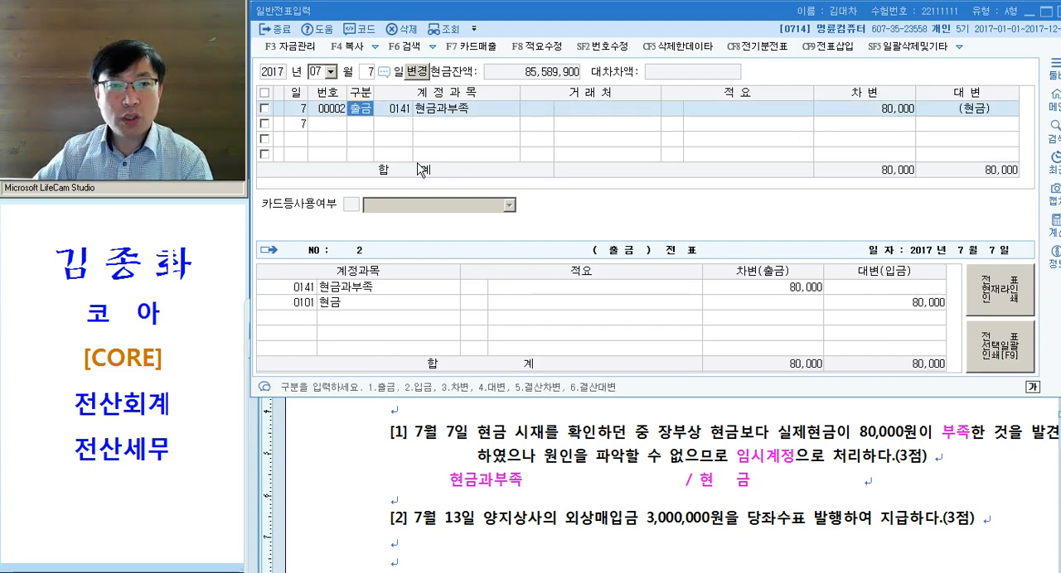
text(3)
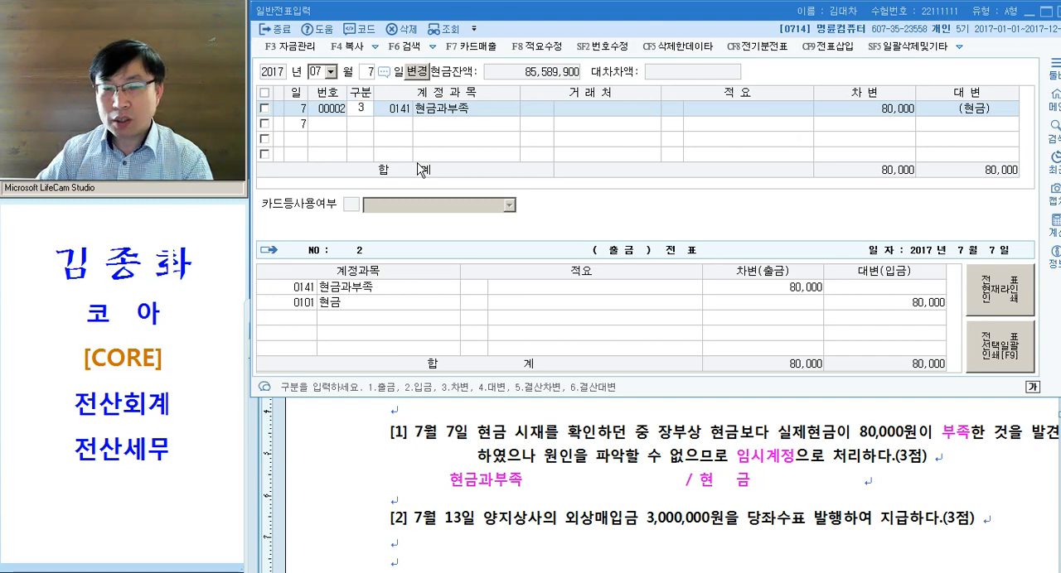
key(Return)
key(Down)
- Add a 대변 line for July 7 with account 0101 현금 and the amount 80,000
text(4)
key(Return)
text(101)
key(Return)
key(Return)
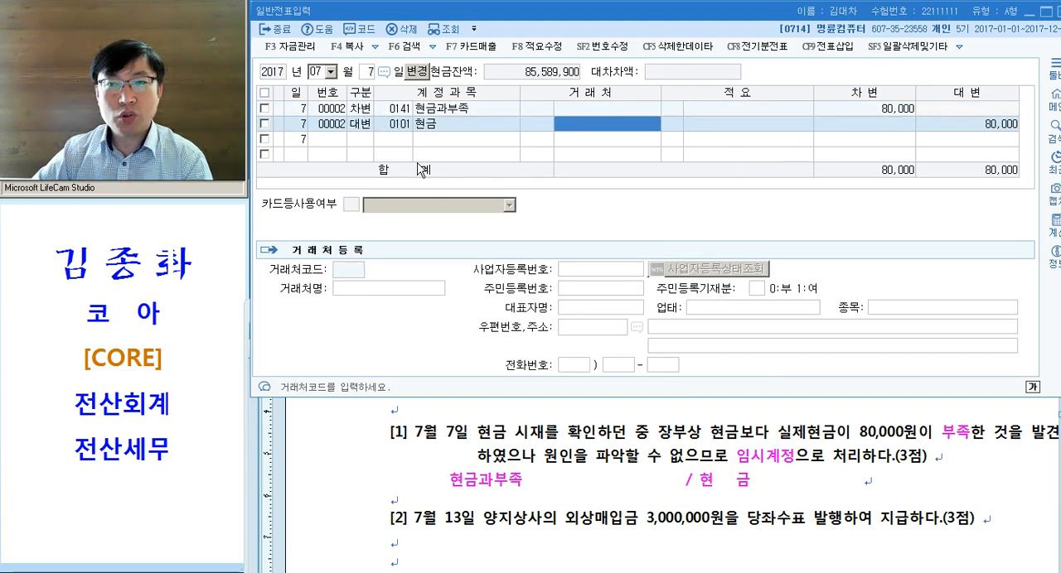
key(Return)
key(Return)
key(Return)
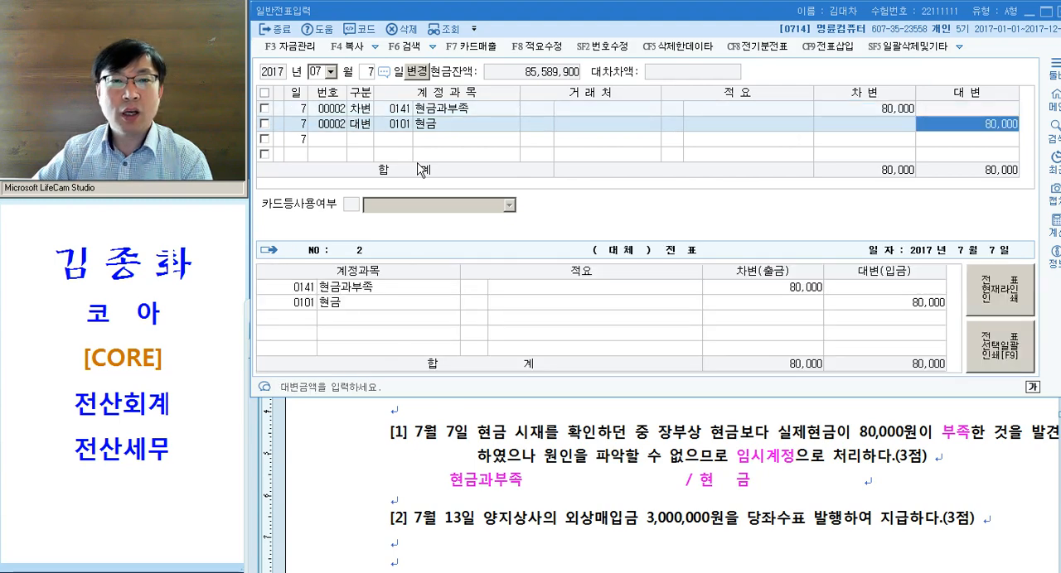
key(Up)
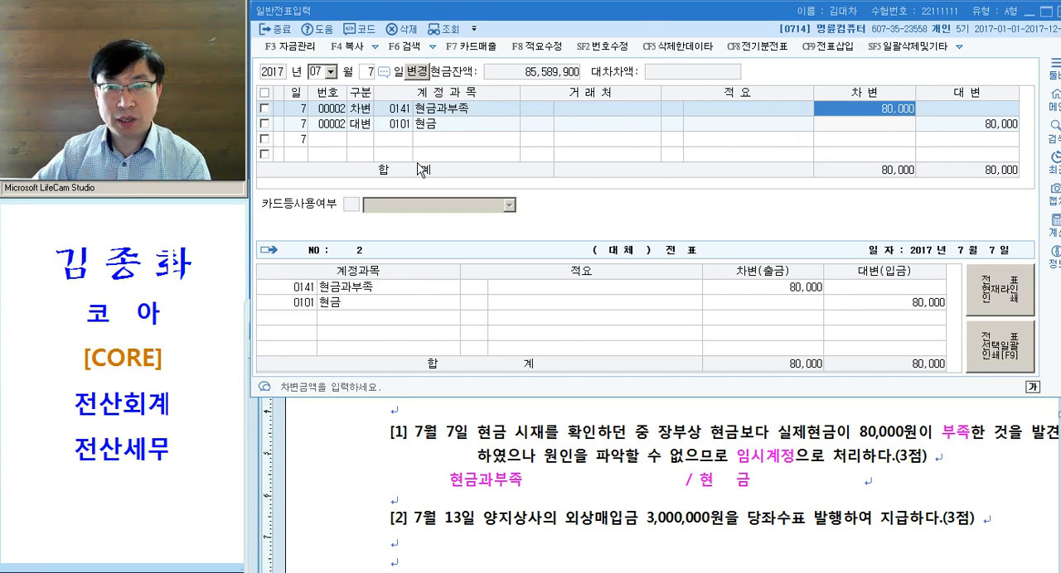
- Switch to the exam document and colour the words 외상매입금 and 당좌수표 발행 in problem [2] magenta
click(560, 440)
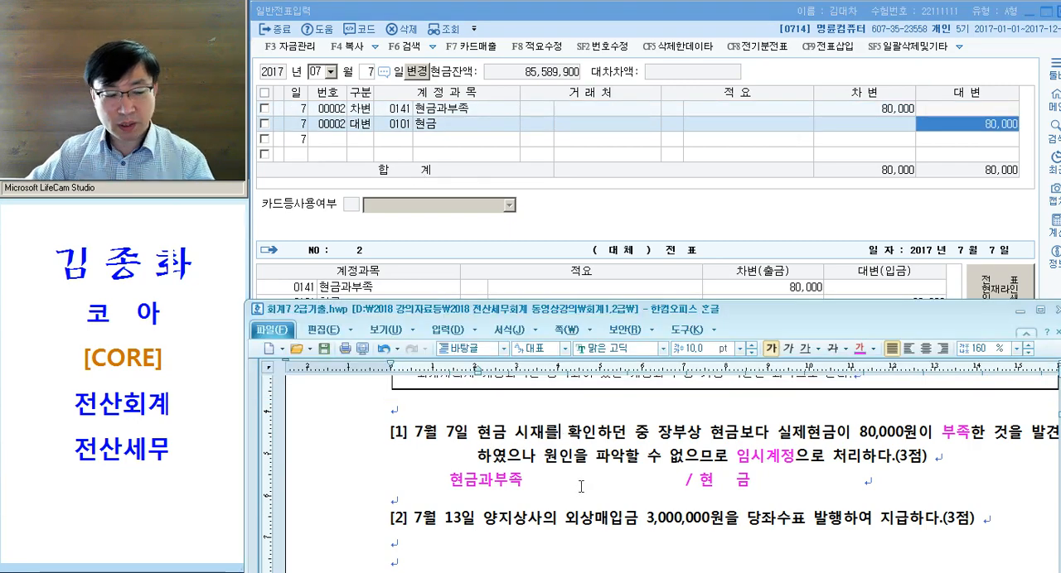
scroll(576, 497, down, 3)
scroll(577, 490, up, 1)
click(526, 415)
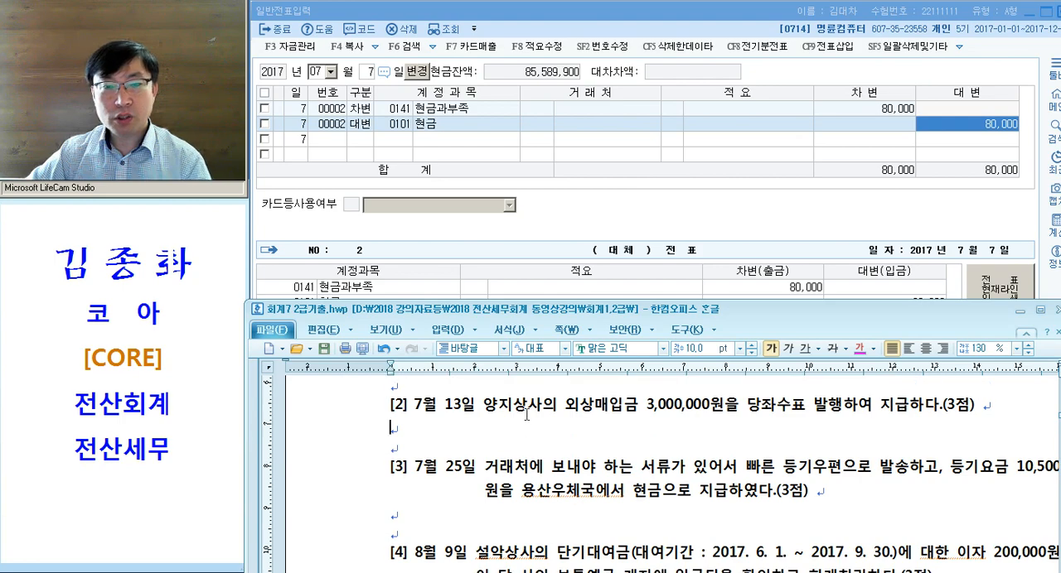
drag(565, 407, 638, 408)
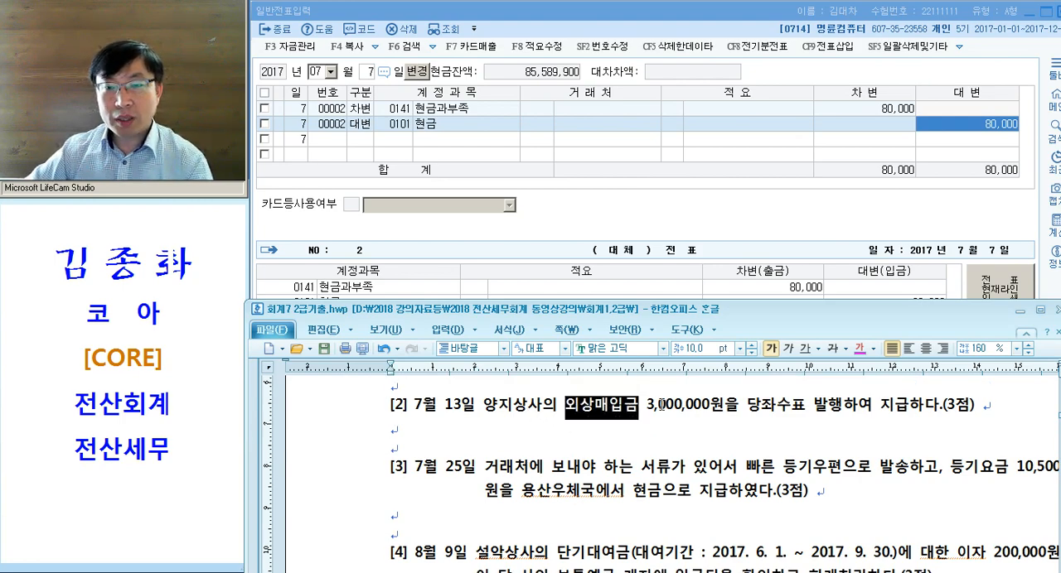
click(859, 348)
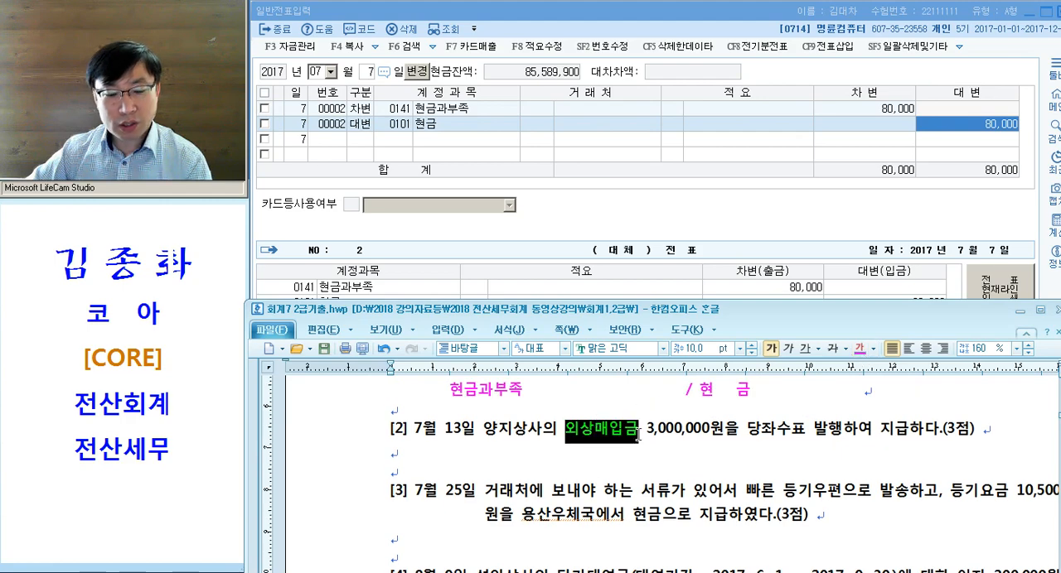
drag(747, 429, 843, 431)
click(860, 348)
click(844, 431)
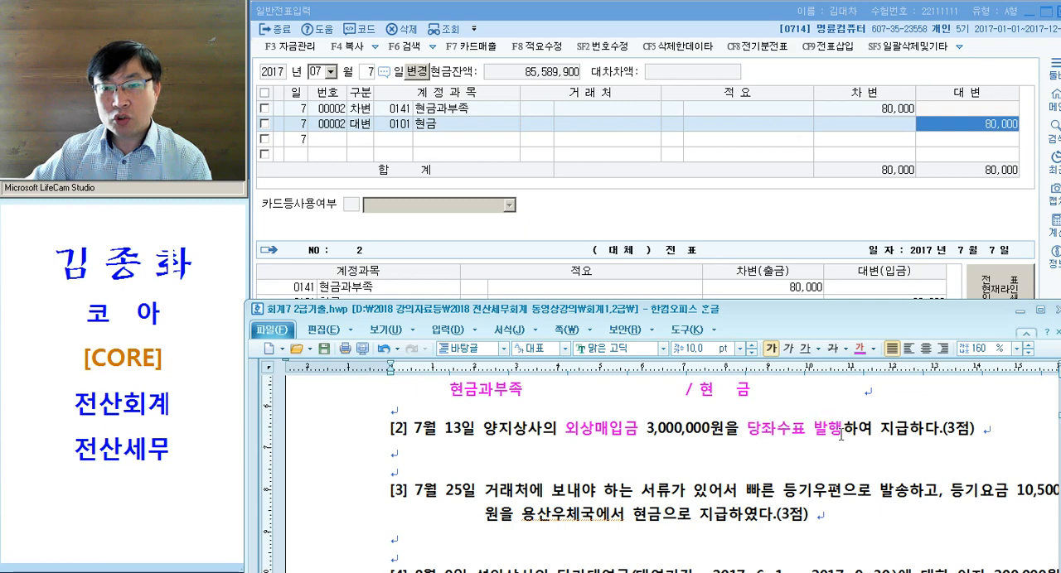
- Insert the note "= 당좌예금" after 당좌수표 발행 in problem [2]
text(= 당종)
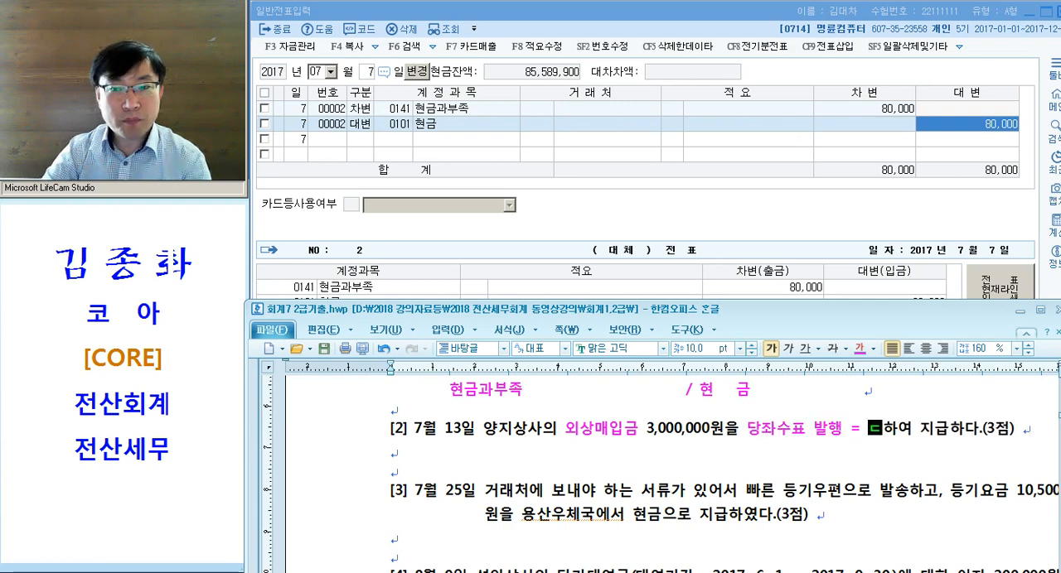
key(BackSpace)
text(좌예금)
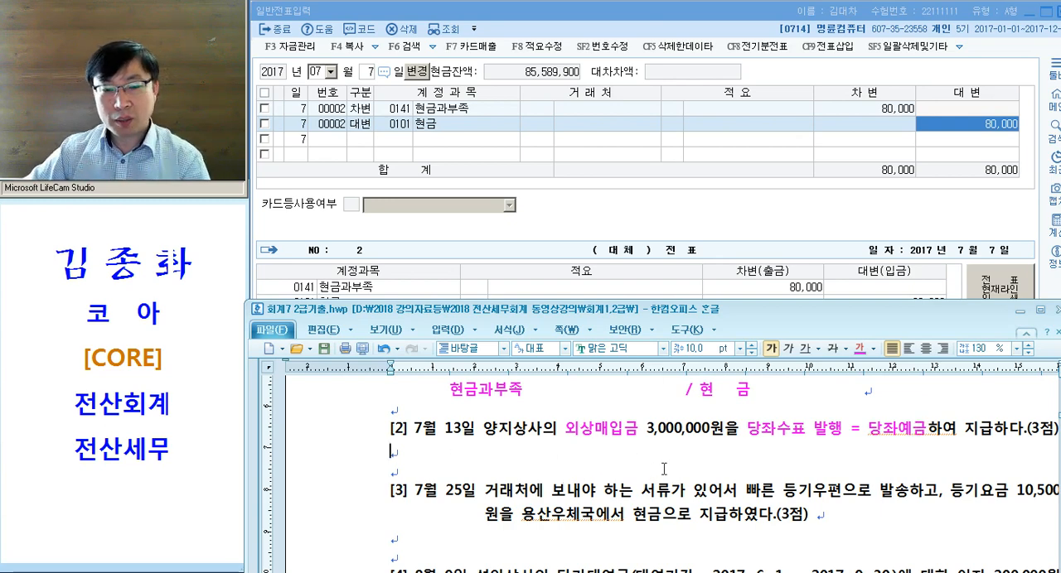
- Write the tab-indented credit side "/ 102.당좌예금" on the line below problem [2]
key(Tab)
key(Tab)
key(Tab)
key(Tab)
text(/ 당좌예금)
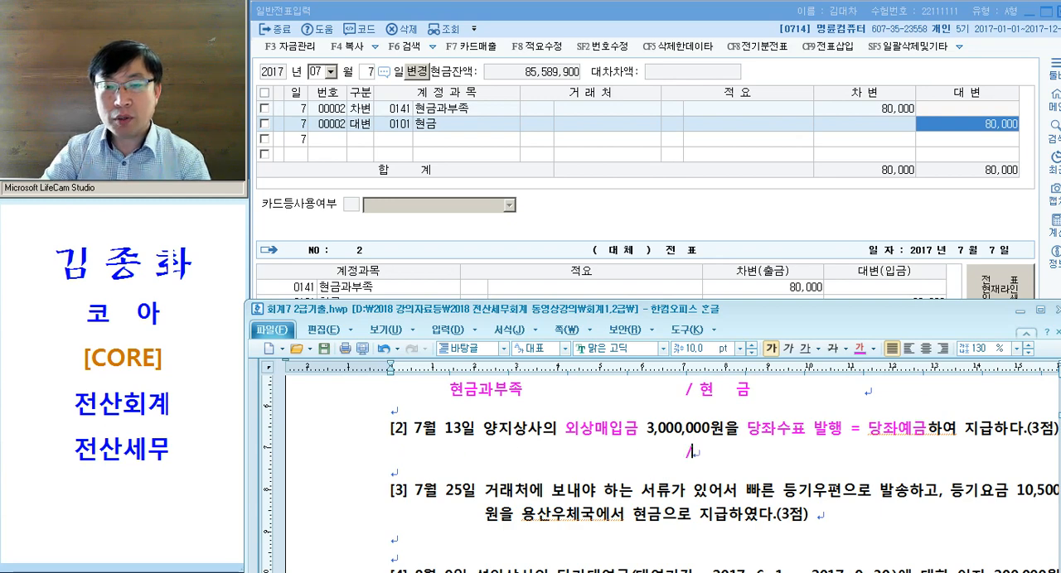
key(Left)
key(Left)
key(Left)
key(Left)
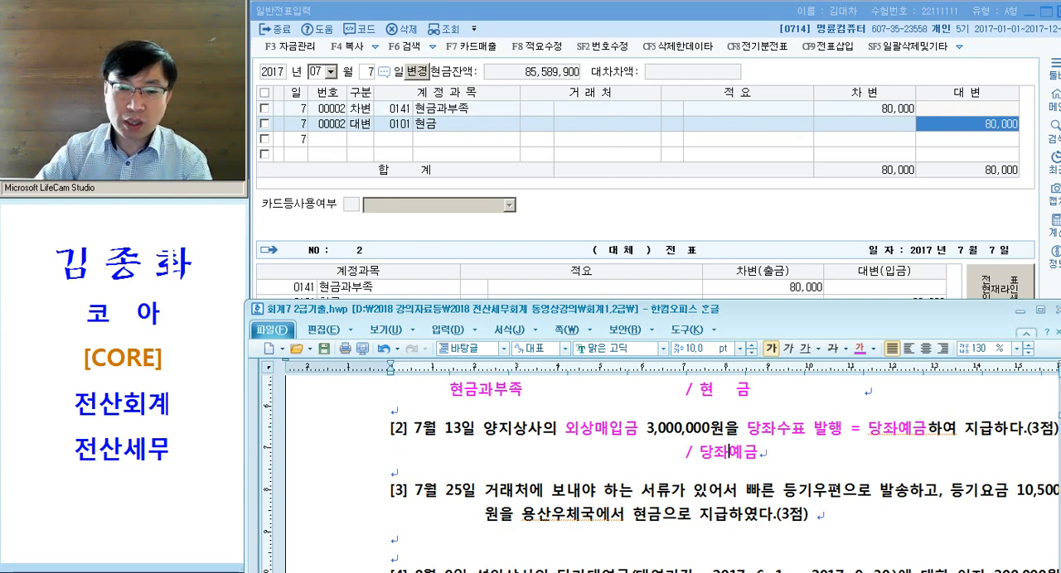
text(102.)
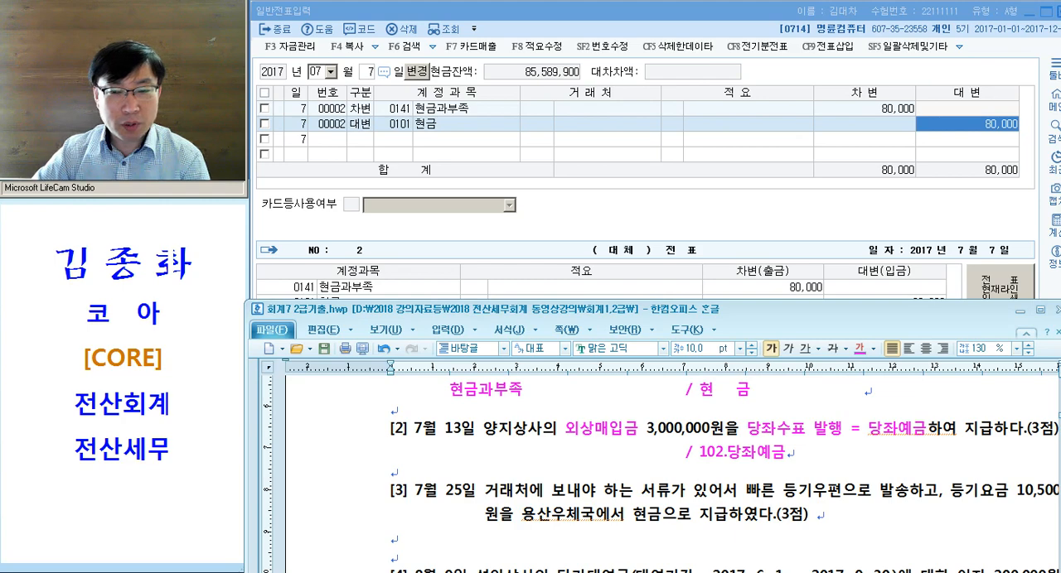
- Insert the account code "101." before 현금 in the journal entry below problem [1]
key(Up)
key(Up)
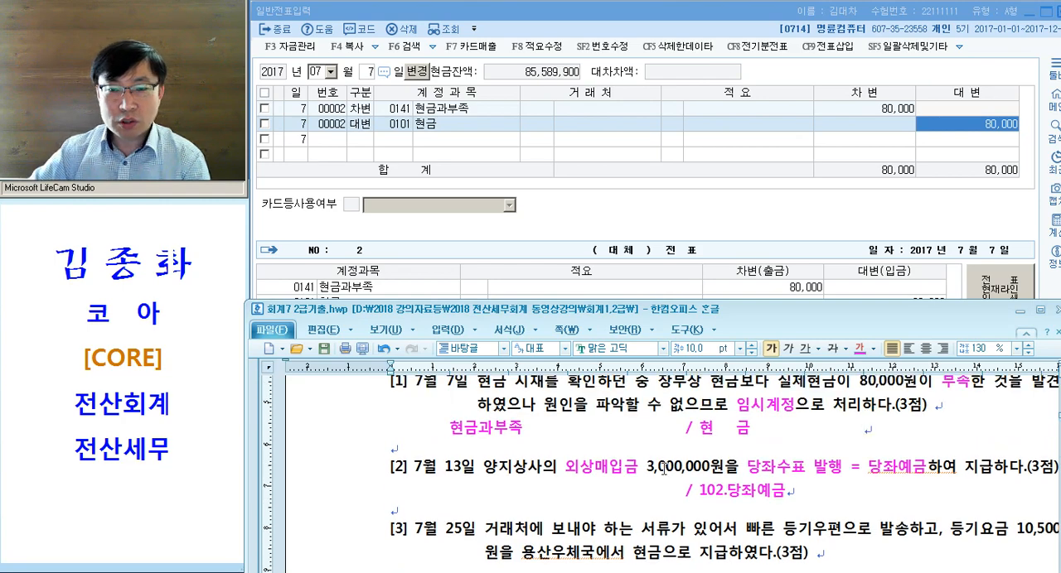
click(698, 429)
text(101.)
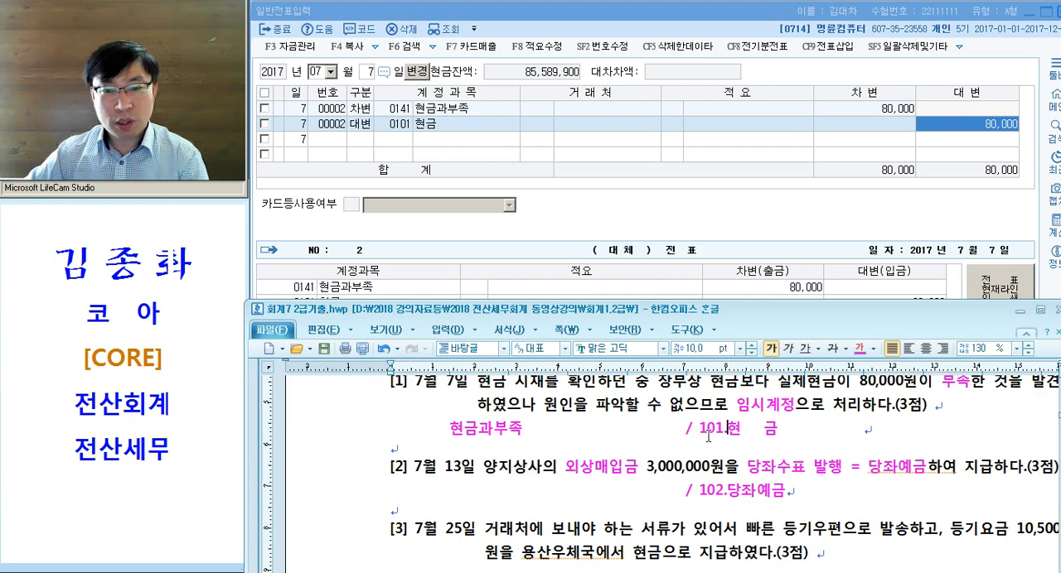
- Delete the account names 현금 and 당좌예금 after the codes 101. and 102. in the two journal entries
key(shift+End)
key(Delete)
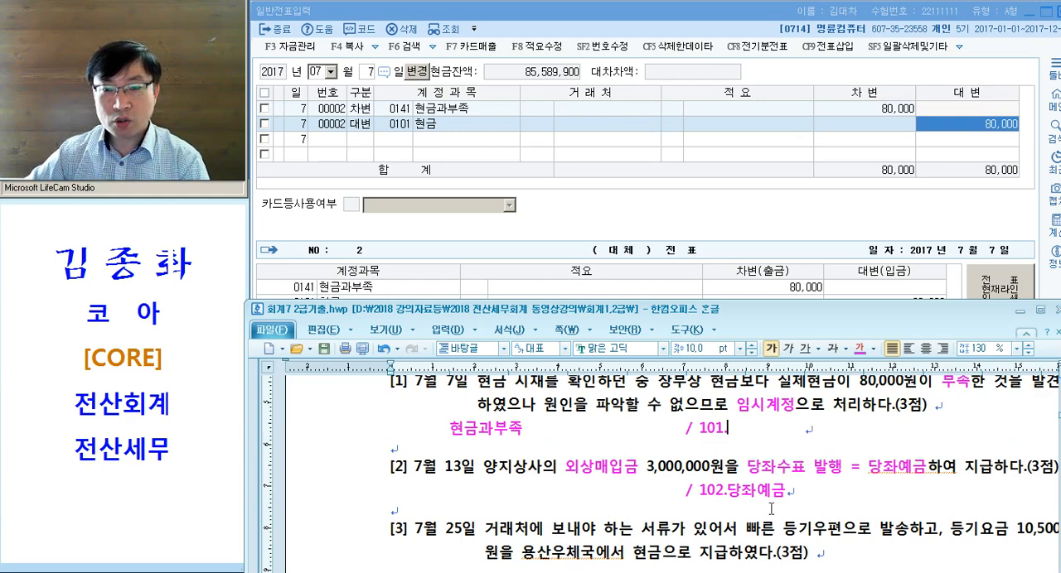
drag(727, 492, 800, 493)
key(Delete)
- Write the debit side below problem [2] as account code "251." followed by tab spacing and "(양지)"
scroll(643, 489, down, 1)
click(444, 425)
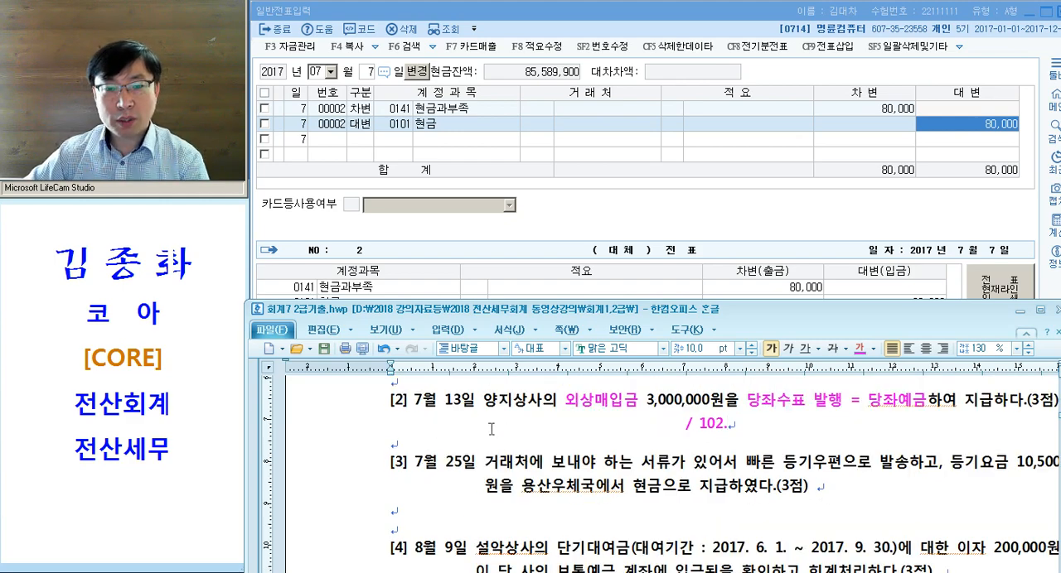
drag(448, 424, 563, 426)
key(Delete)
text(2521             )
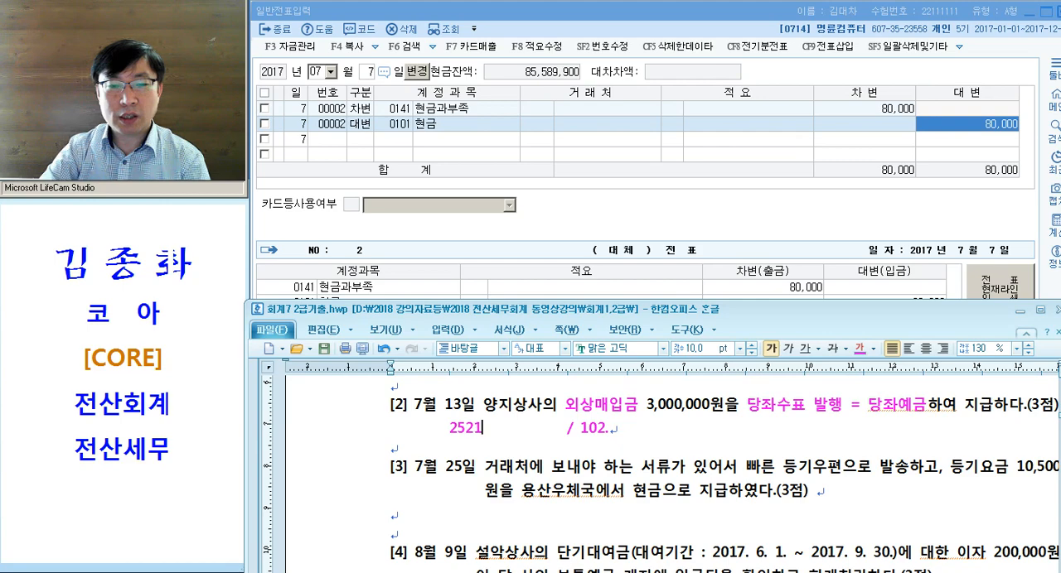
text(.)
key(Tab)
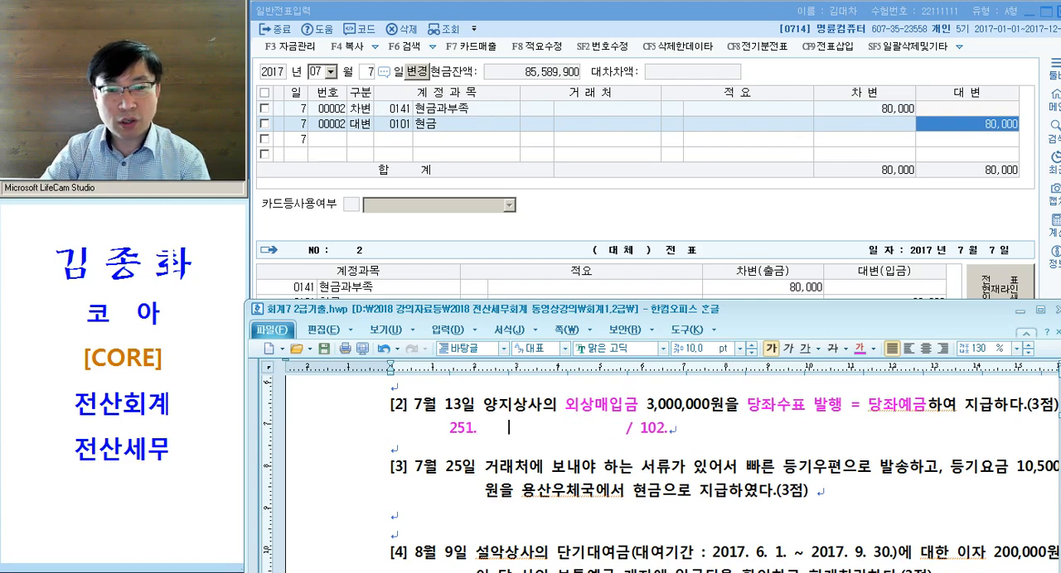
key(Tab)
text((양지))
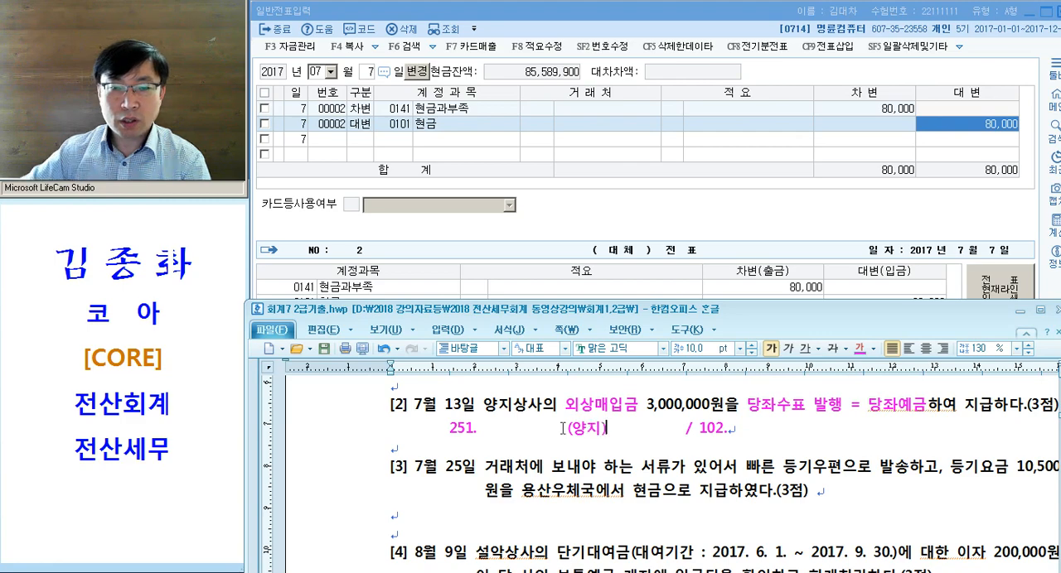
- Underline the debit side "251. (양지)" below problem [2]
drag(484, 406, 525, 412)
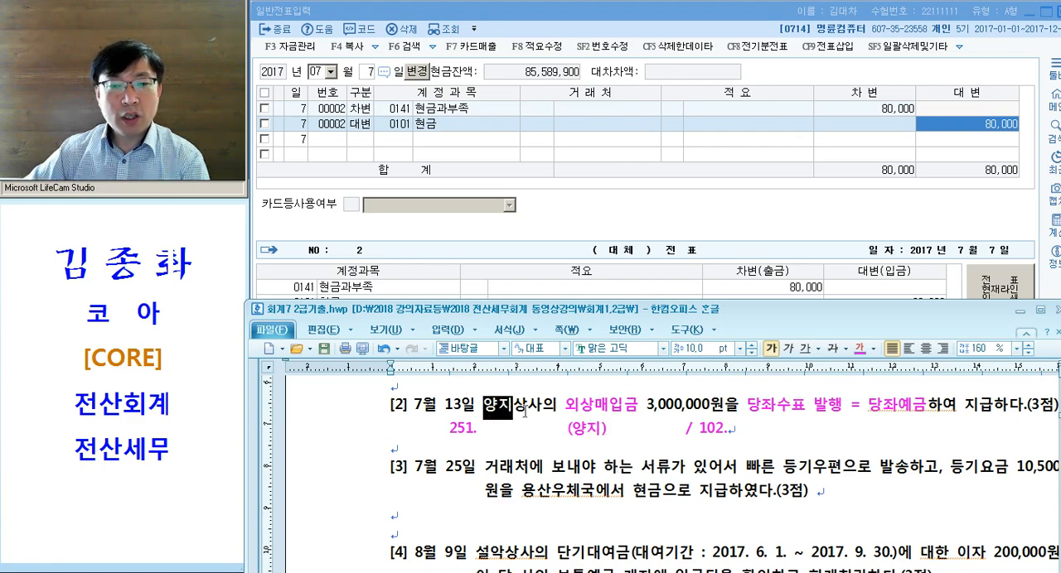
drag(450, 429, 609, 431)
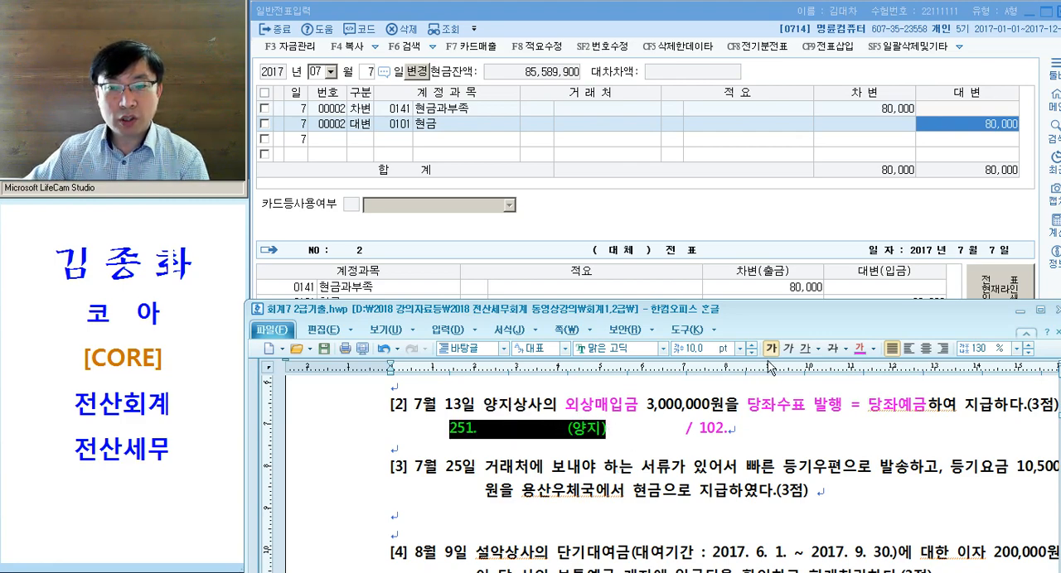
click(805, 348)
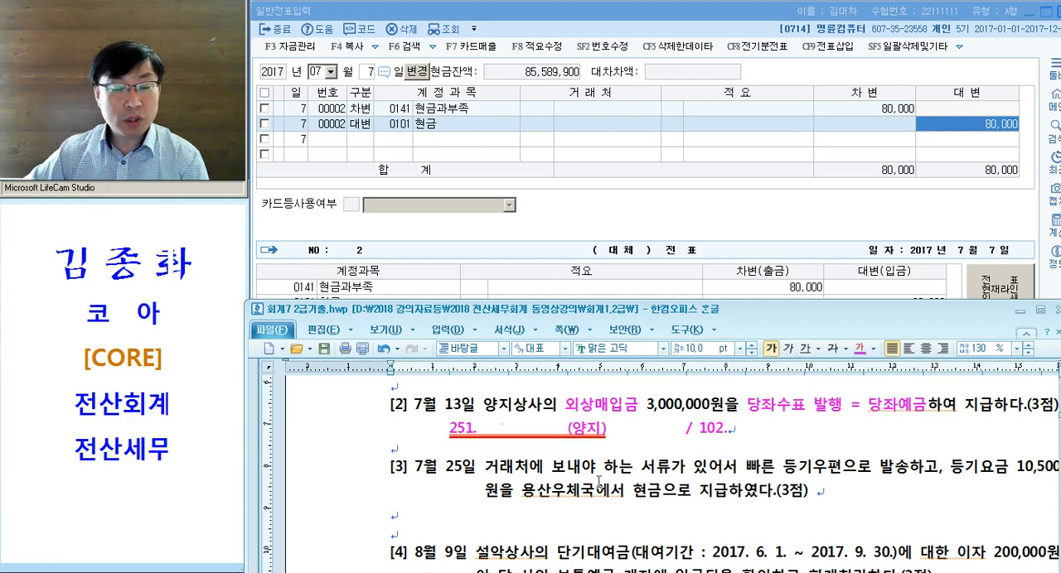
- Review the codes 251. and 102. against 외상매입금 and 당좌예금 in problem [2]
drag(450, 429, 508, 430)
drag(700, 435, 724, 434)
drag(558, 406, 609, 409)
drag(862, 408, 913, 408)
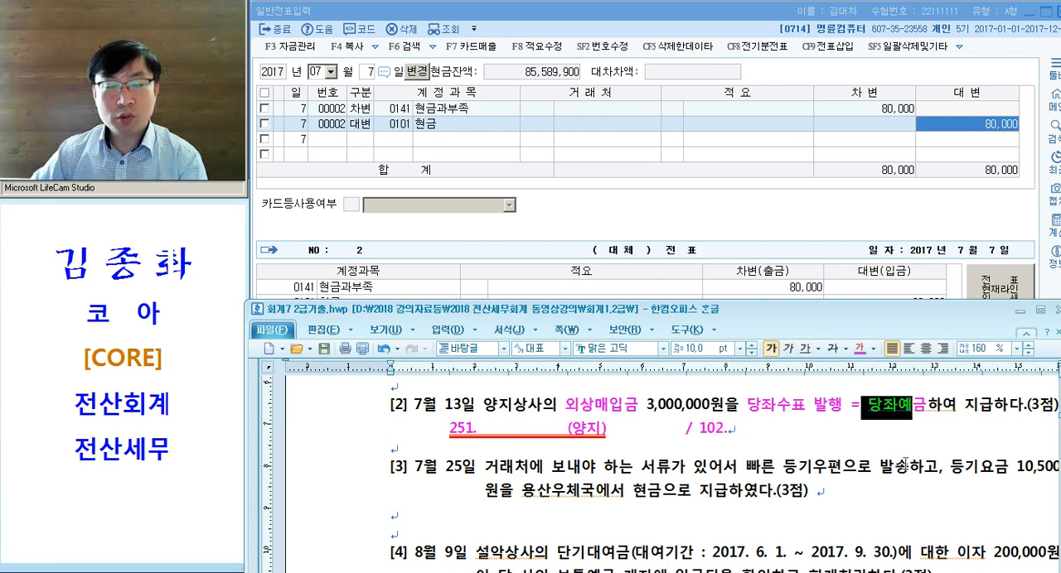
click(363, 434)
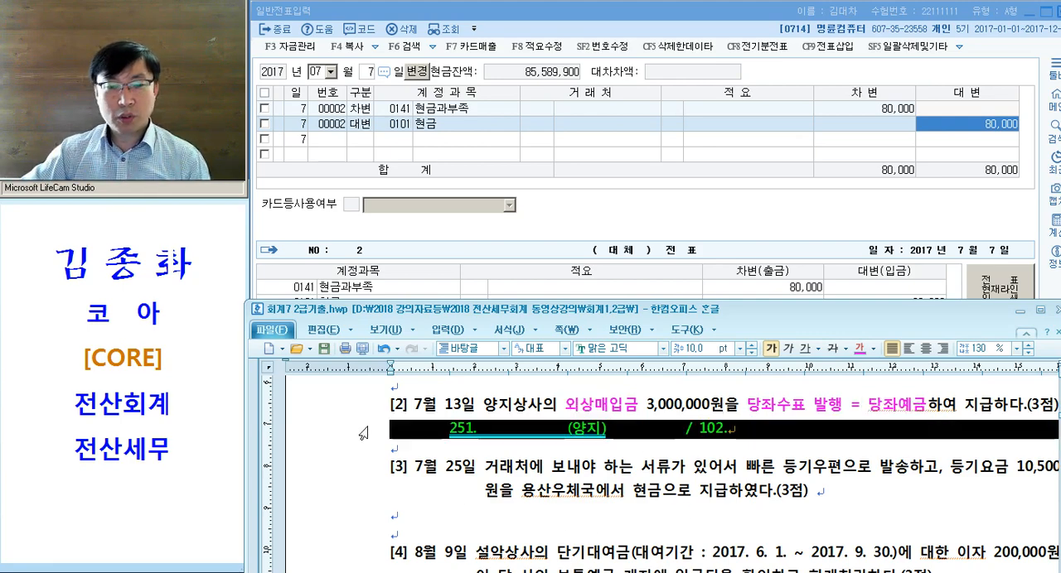
click(635, 455)
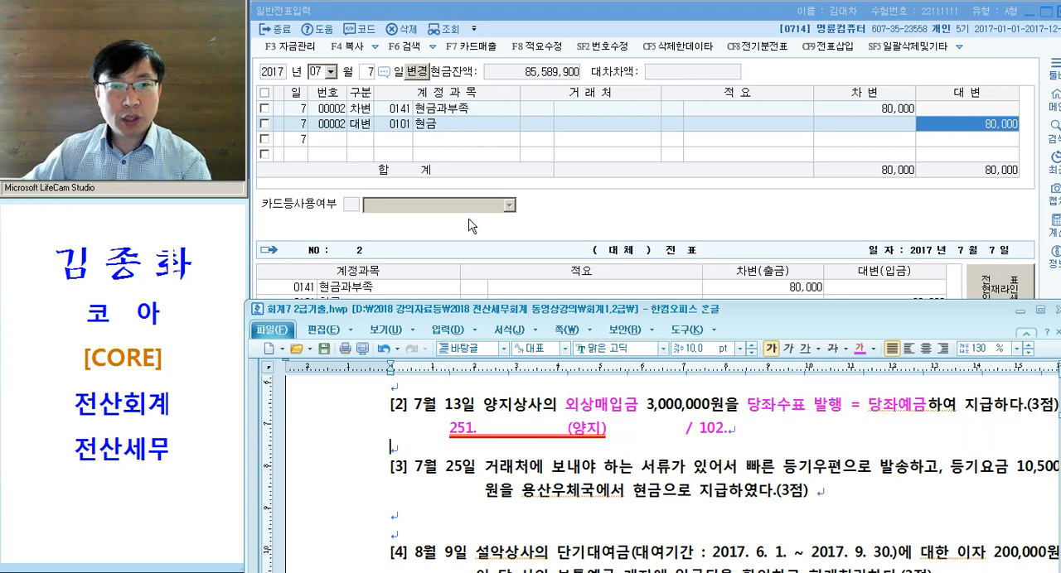
- Switch to KcLep's 일반전표입력 and set the voucher date to 13 July 2017
click(970, 120)
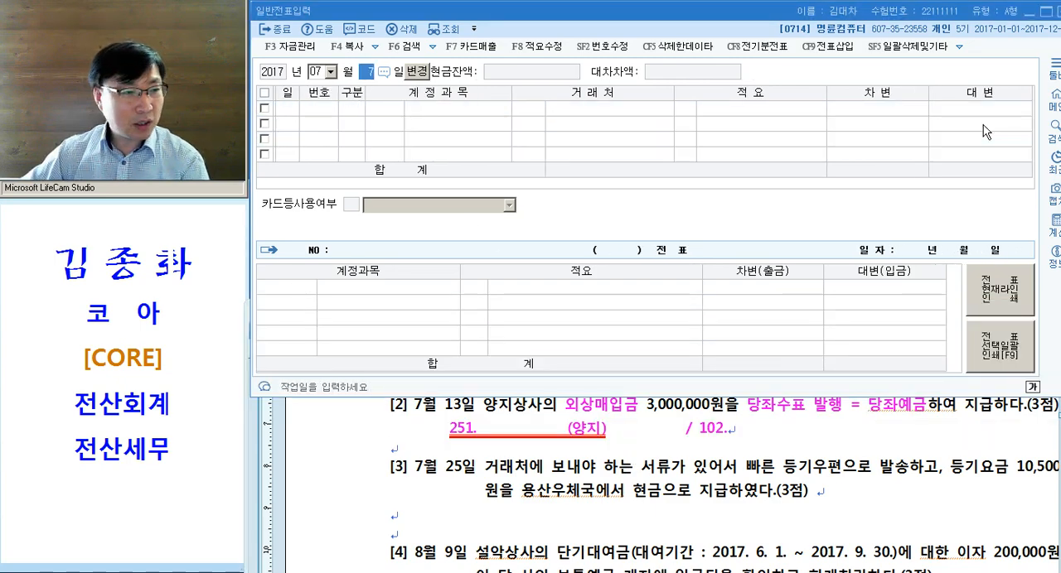
text(13)
key(Return)
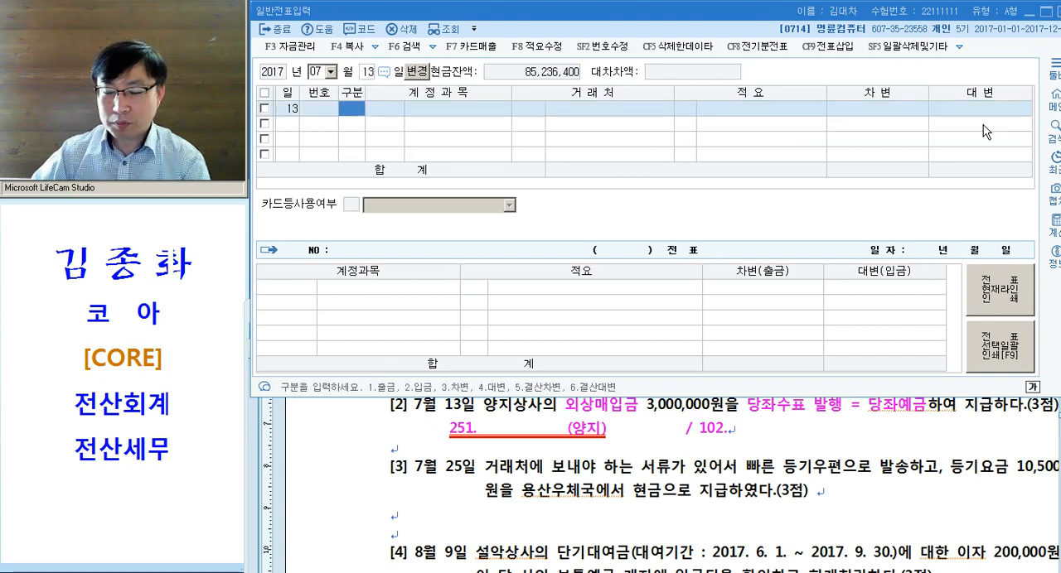
- Enter the debit (차변) line with account 251 외상매입금, vendor 양지상사 and amount 3,000,000
text(3)
key(Return)
text(251)
key(Return)
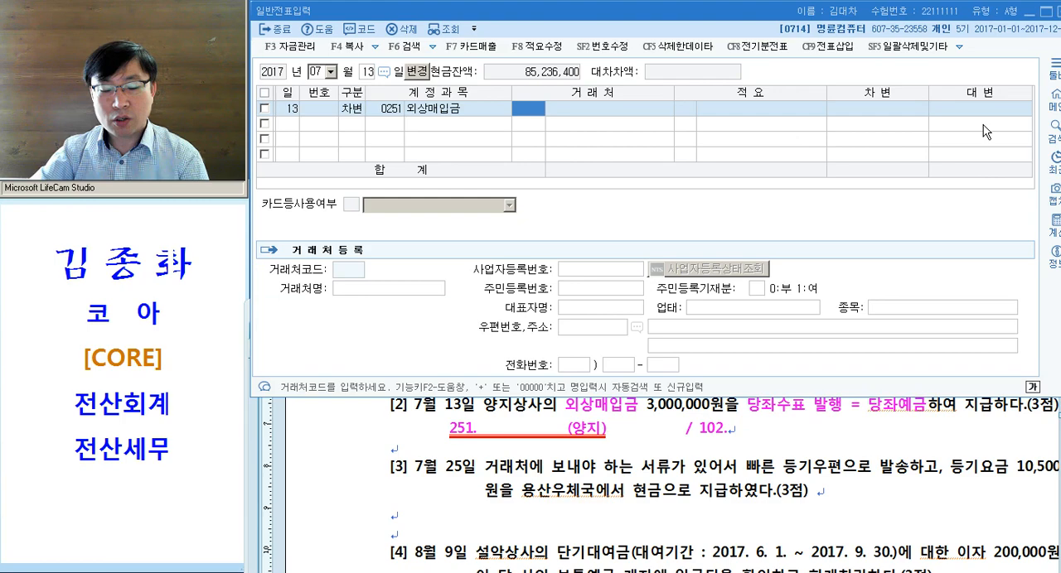
text(양지)
key(Return)
key(Return)
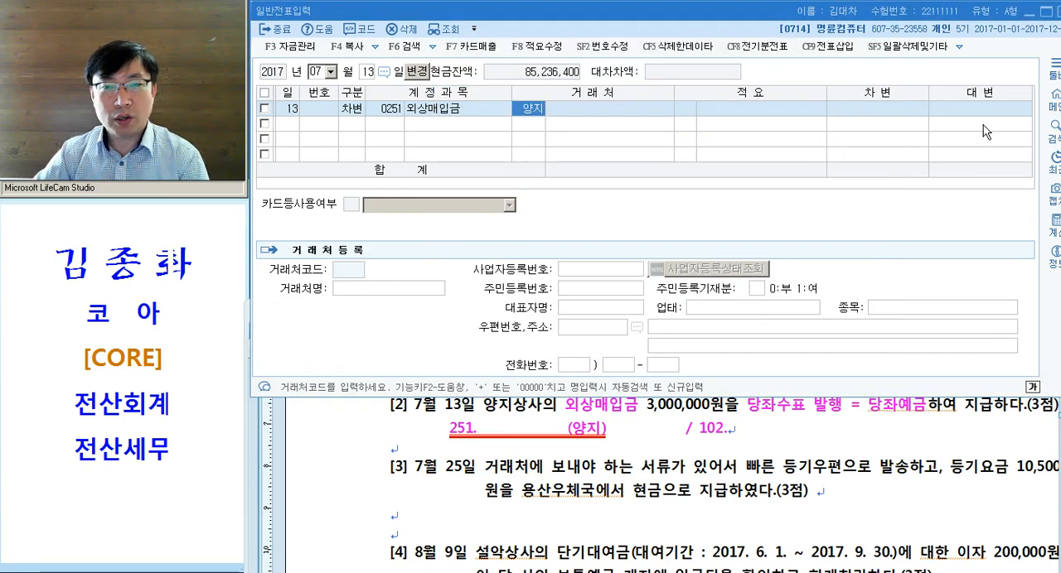
key(Return)
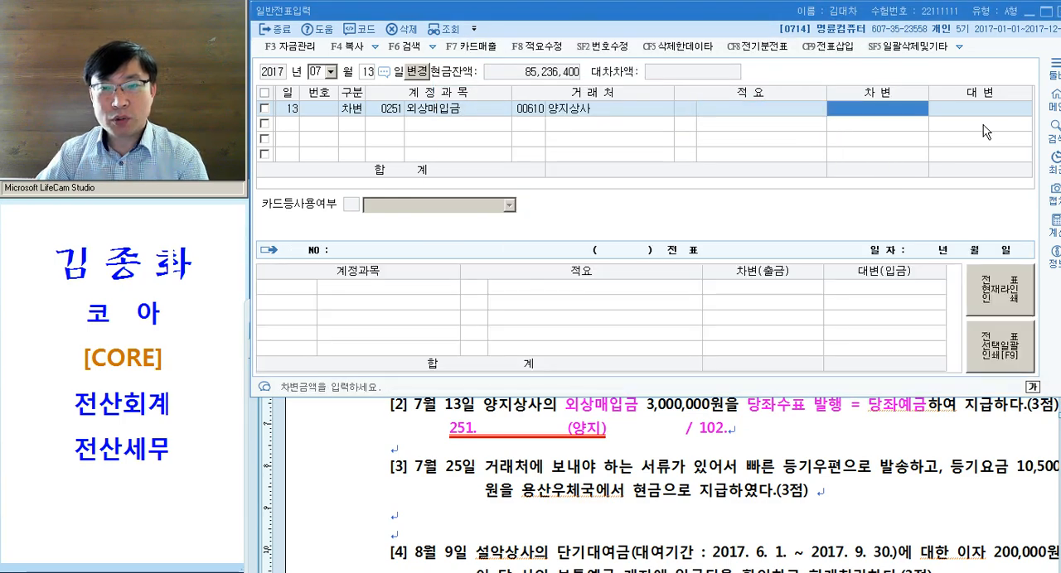
text(3000000)
key(Return)
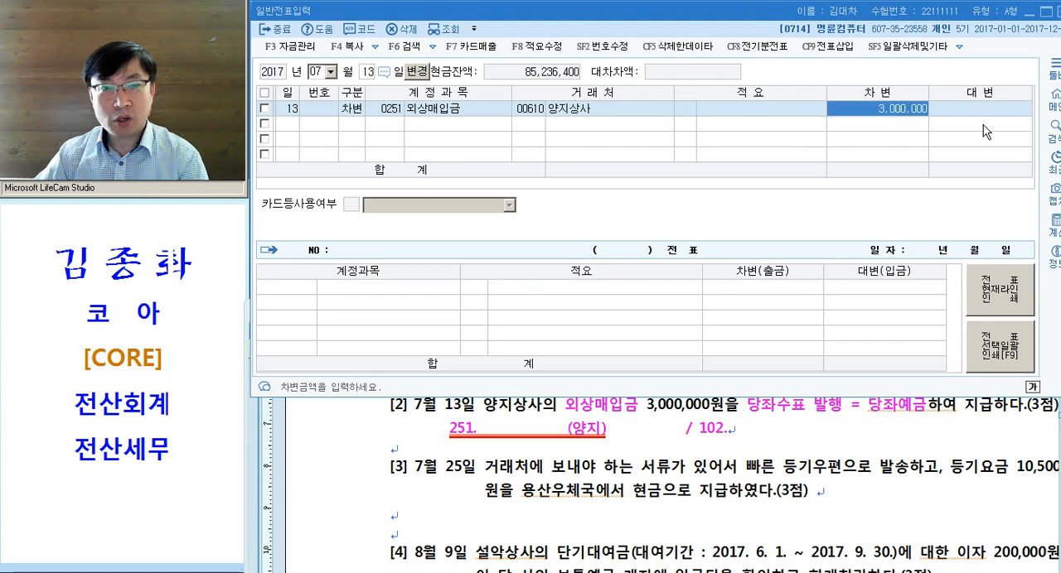
- Enter the credit (대변) line with account 102 당좌예금 for 3,000,000 and complete the 13 July voucher
text(4)
key(Return)
text(102)
key(Return)
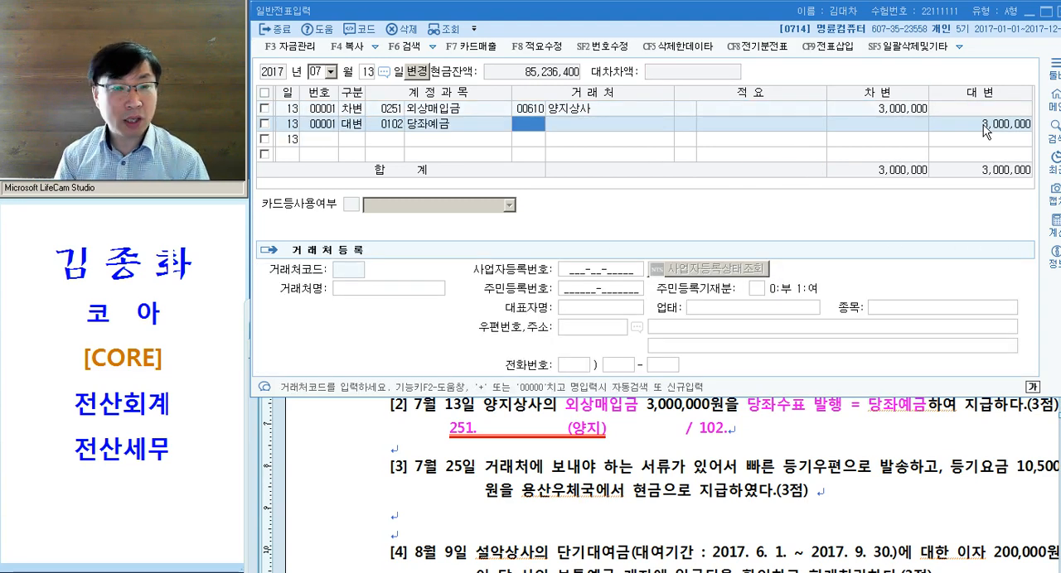
click(986, 126)
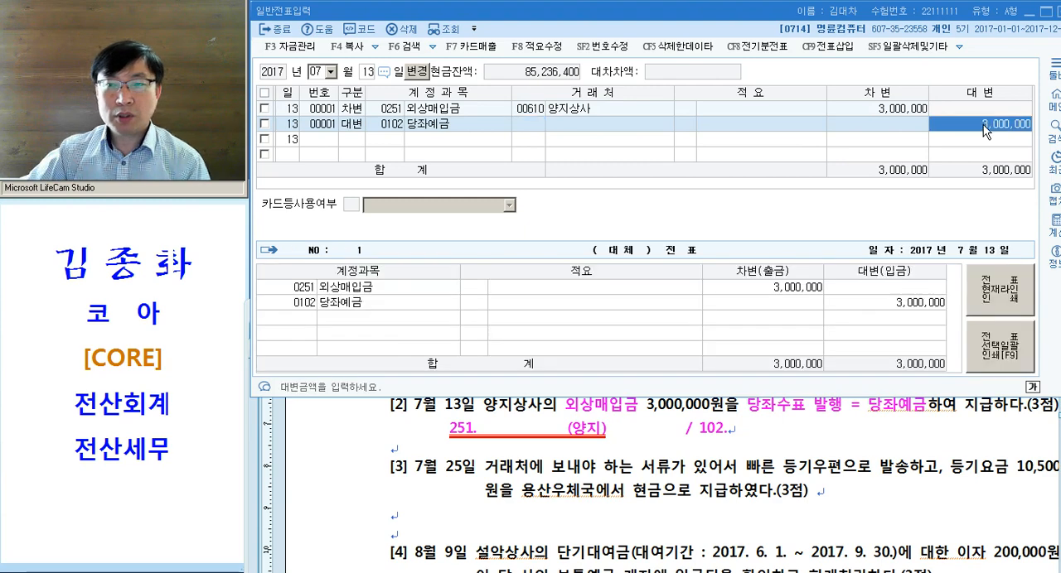
key(Return)
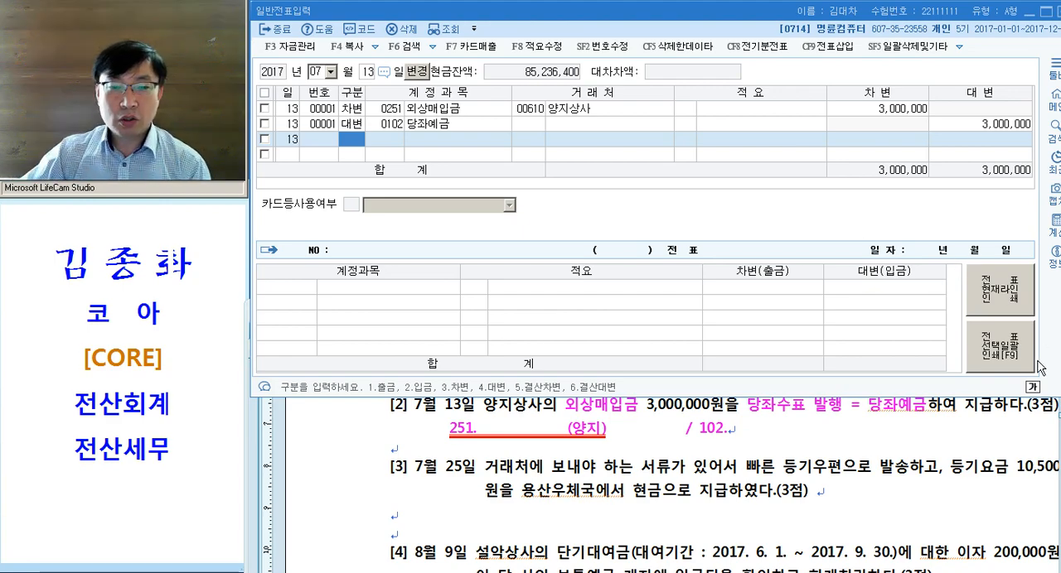
- In the Hangul document, complete the debit side below problem [2] as "251.외상매입금(양지)" with the amount 3,000,000
click(446, 440)
scroll(446, 440, up, 2)
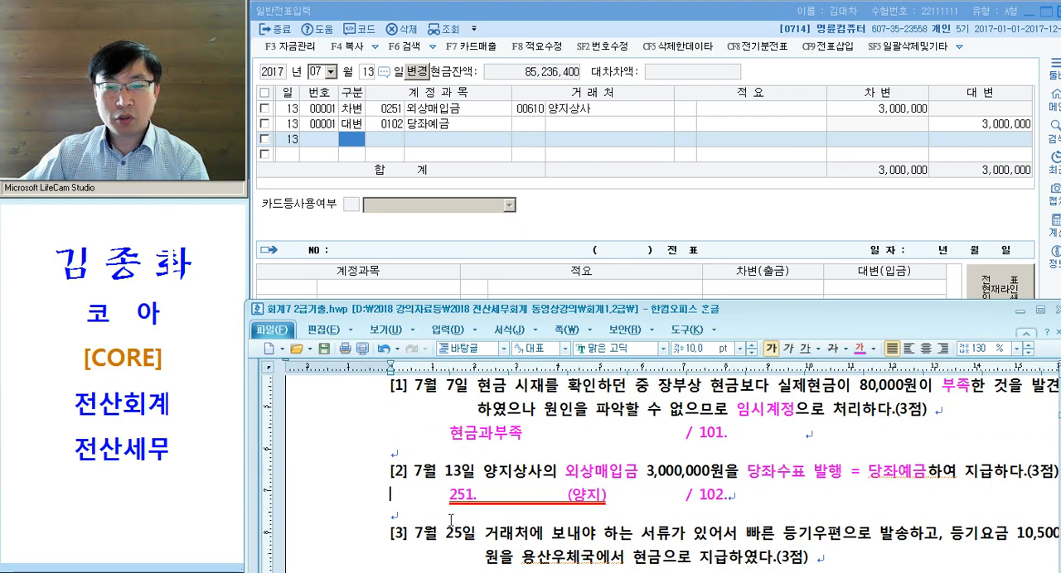
drag(476, 498, 547, 498)
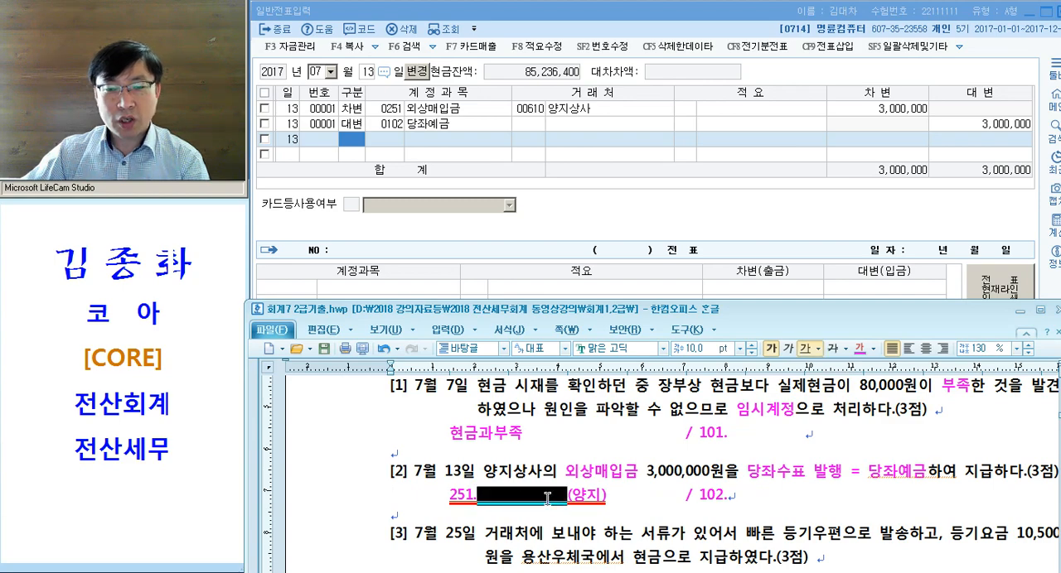
text(외상맹)
text(입금)
click(627, 496)
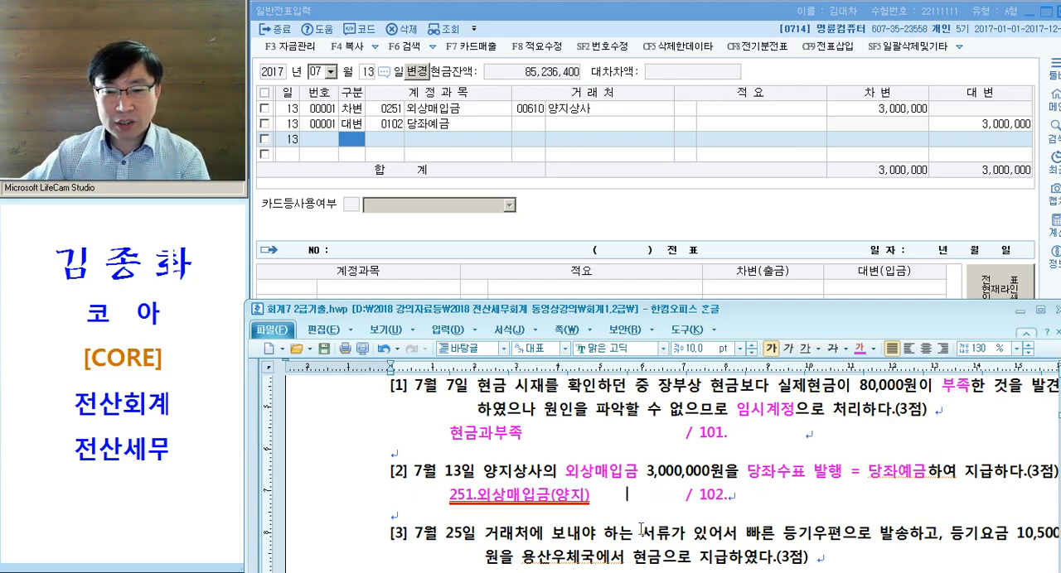
text(32)
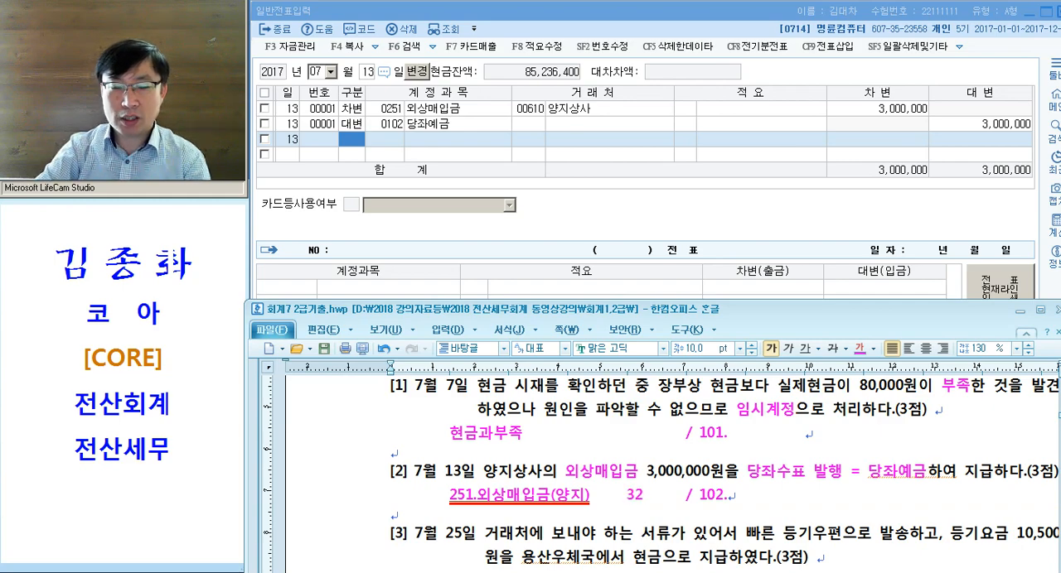
key(BackSpace)
text(,000,000)
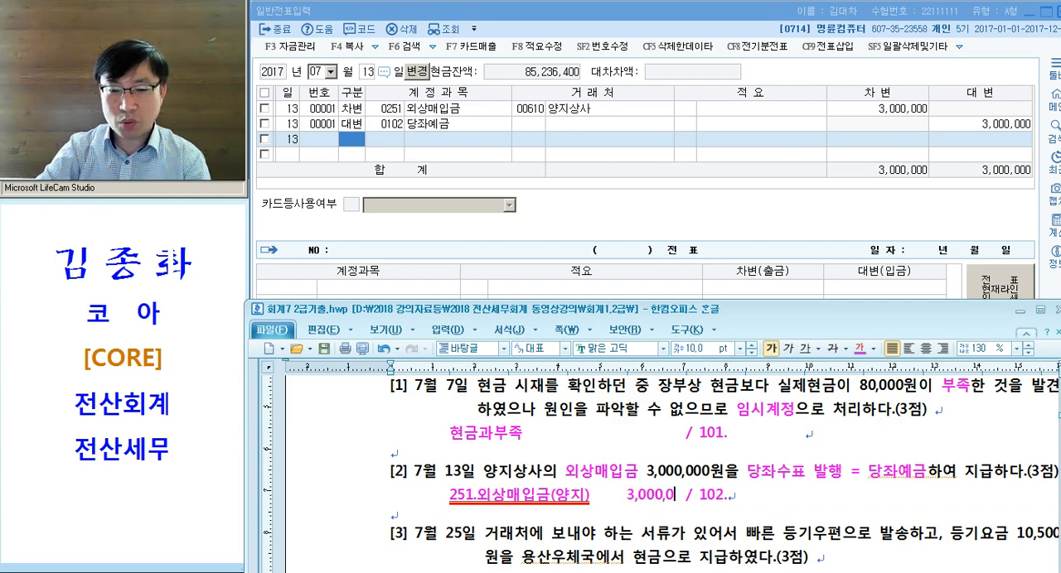
- Complete the credit side below problem [2] as "102.당좌예금" with the amount 3,000,000
click(835, 501)
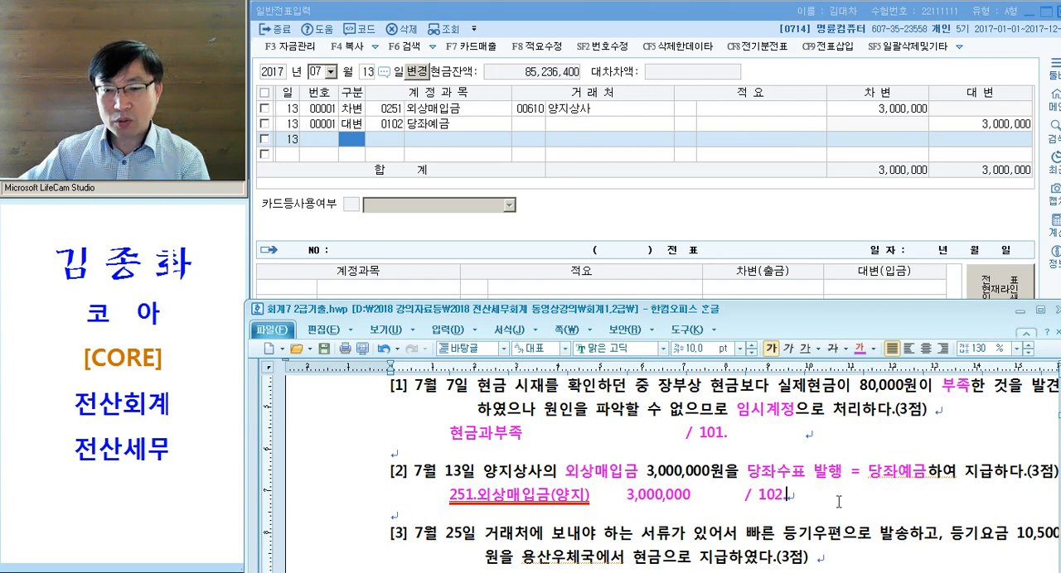
text(당좌예금)
key(Tab)
text(3,000,000)
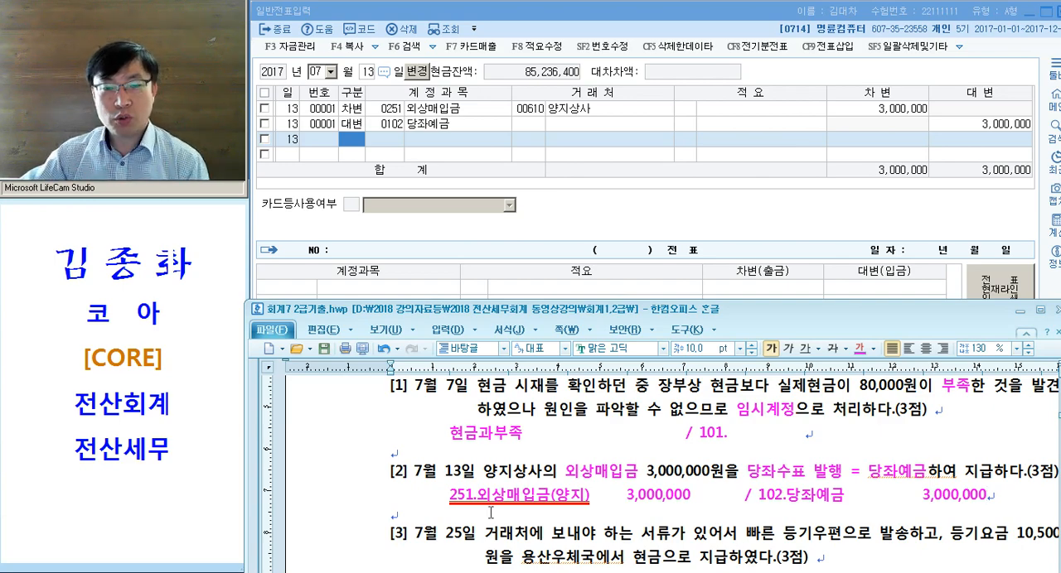
- Compare the completed journal entry of problem [2] with the problem's wording and the 13 July voucher lines in KcLep
click(371, 506)
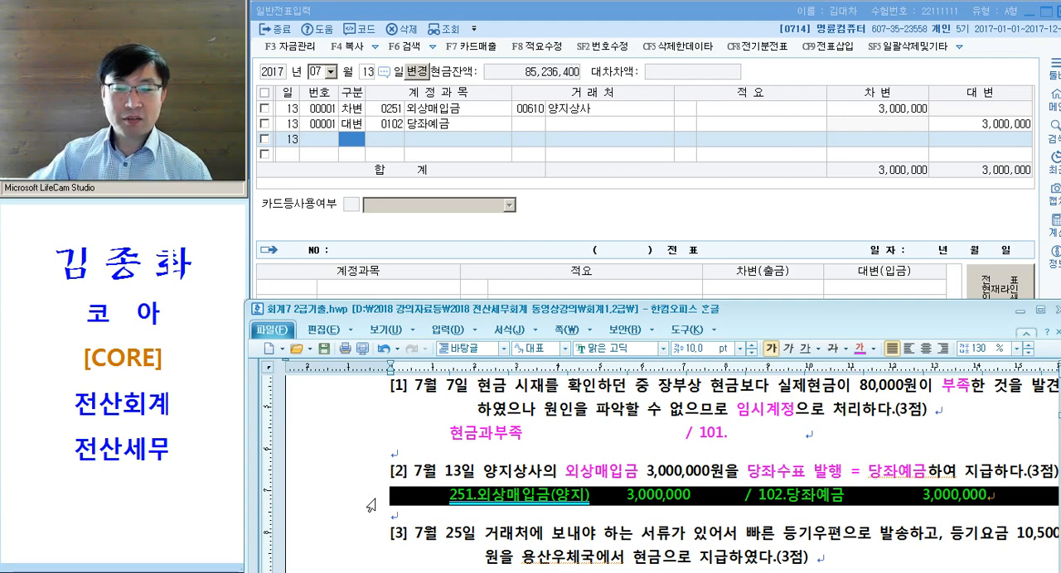
scroll(515, 509, down, 1)
click(536, 431)
drag(596, 433, 681, 432)
scroll(671, 438, down, 1)
scroll(659, 440, up, 1)
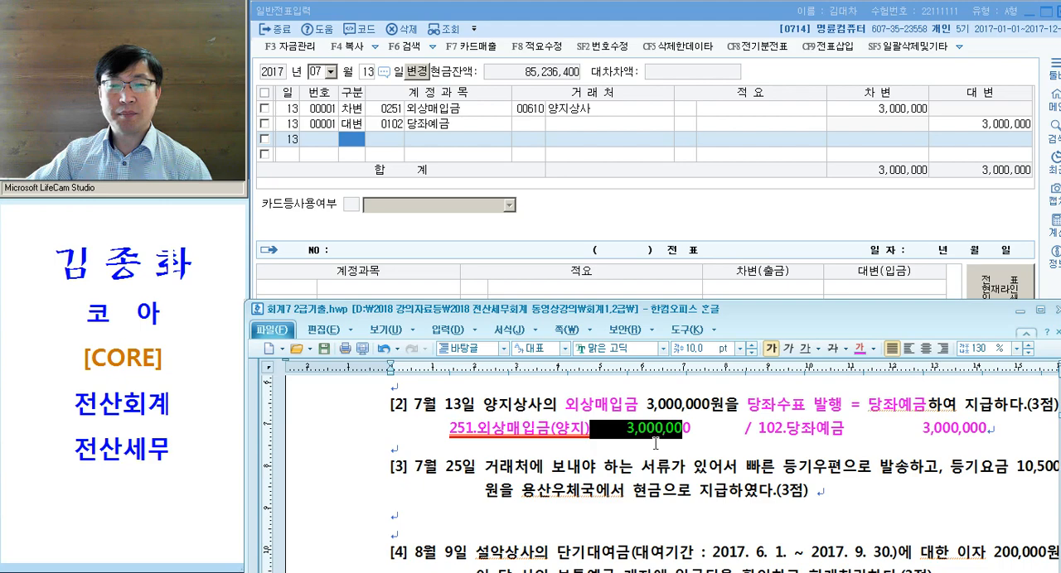
click(589, 455)
drag(566, 411, 643, 407)
drag(760, 408, 862, 407)
click(810, 449)
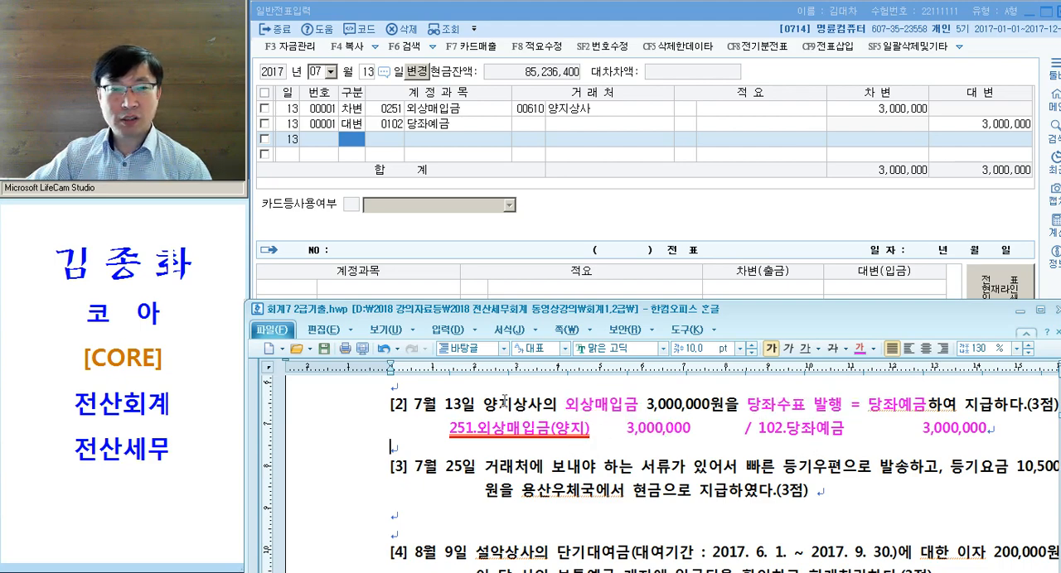
click(360, 130)
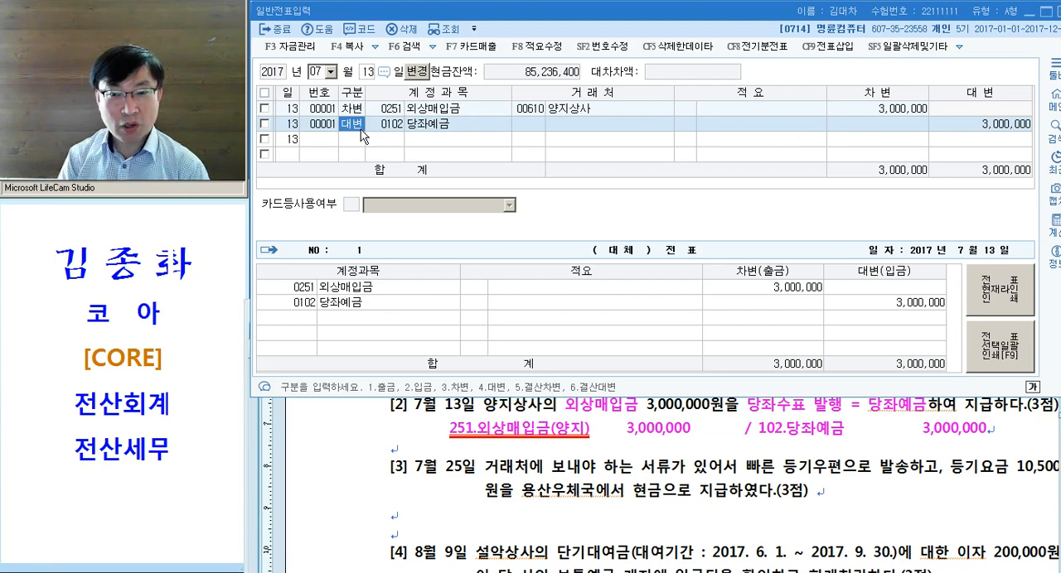
drag(446, 429, 995, 440)
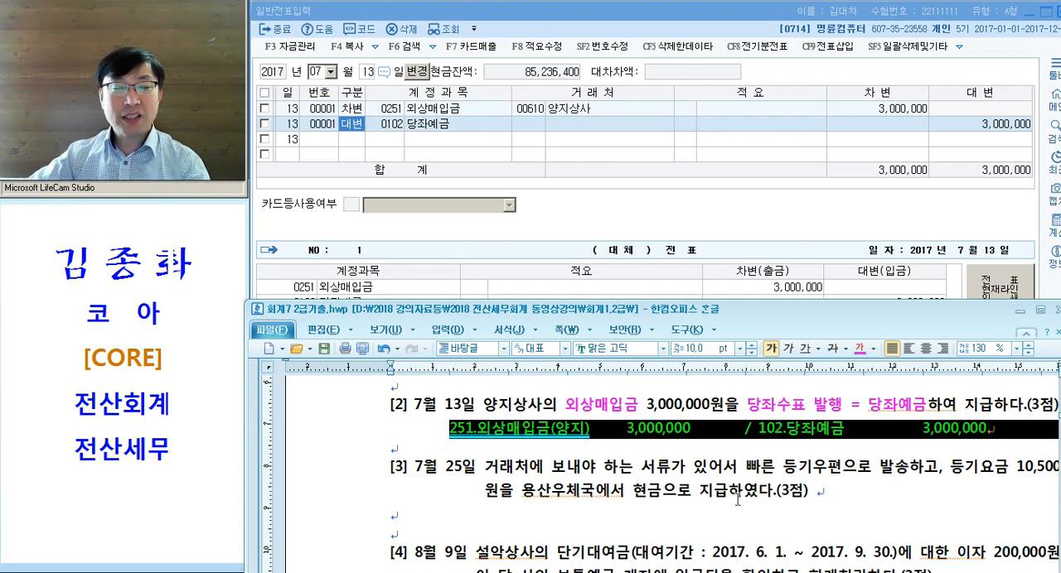
drag(757, 429, 778, 435)
click(778, 435)
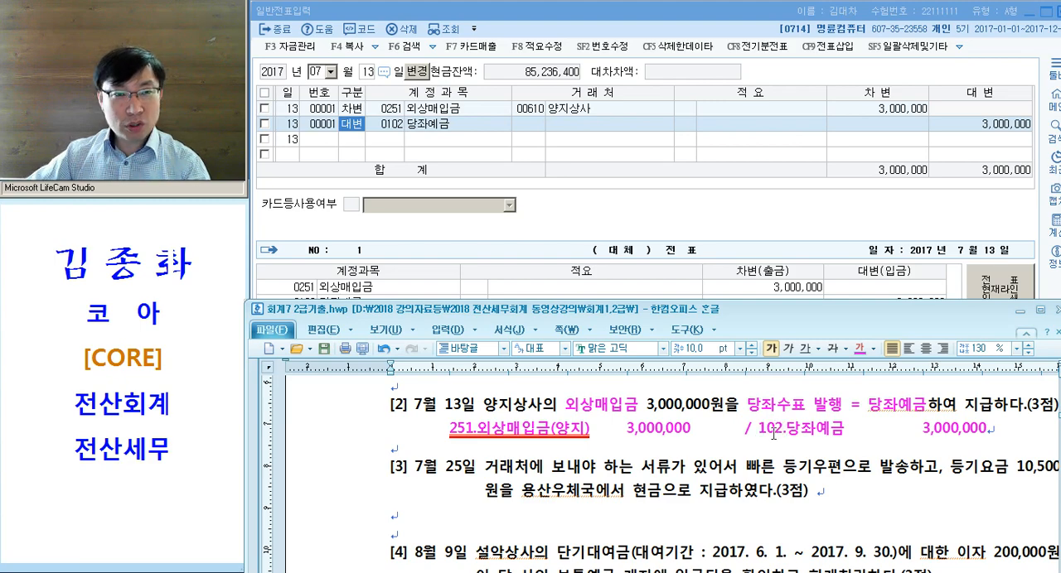
- Color the key terms 등기우편, 등기요금 and 현금 in problem [3] magenta
scroll(709, 434, down, 4)
scroll(688, 439, up, 2)
click(500, 431)
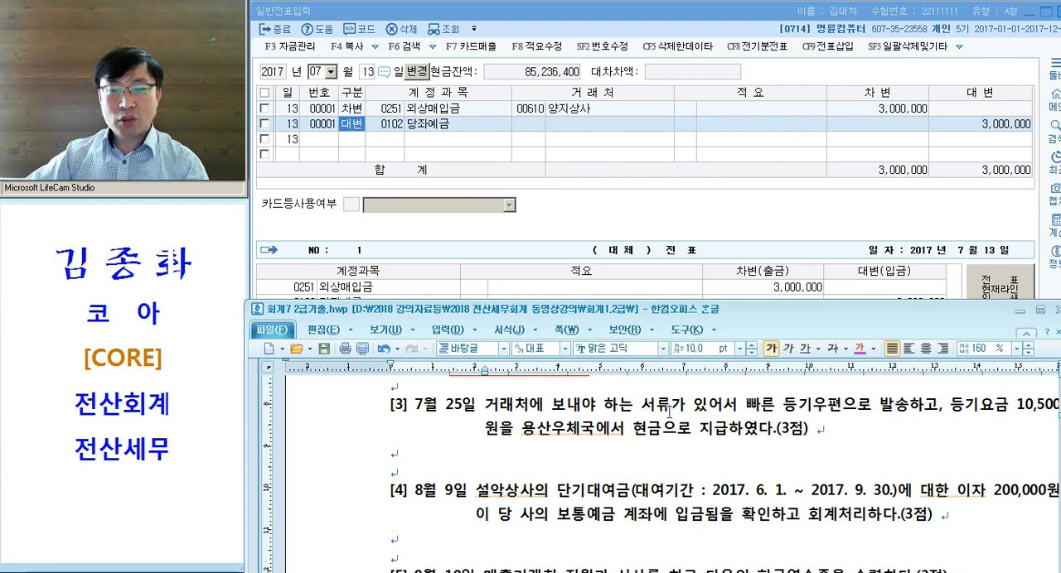
drag(782, 406, 842, 406)
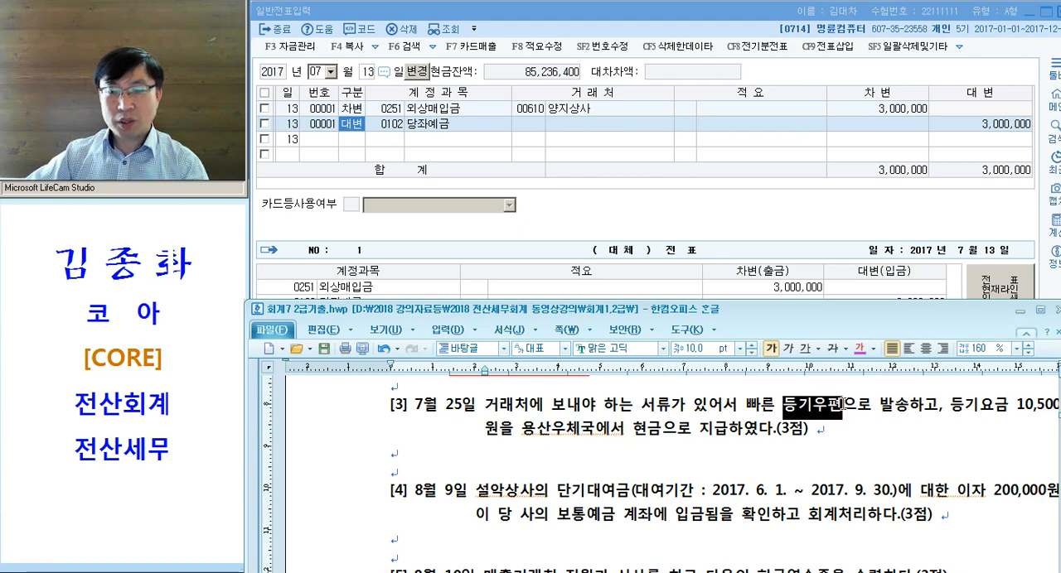
click(860, 349)
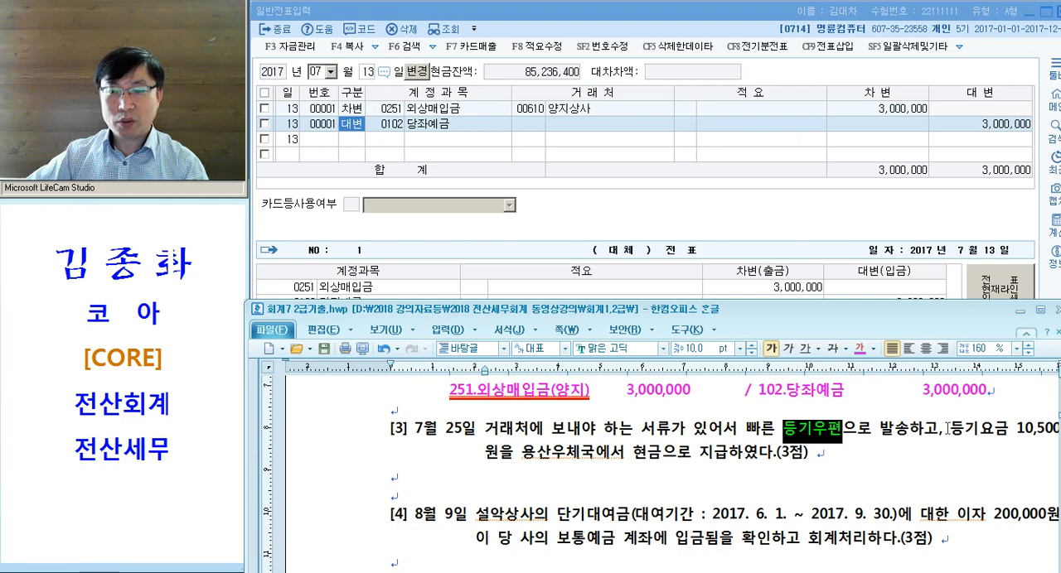
drag(947, 429, 1008, 428)
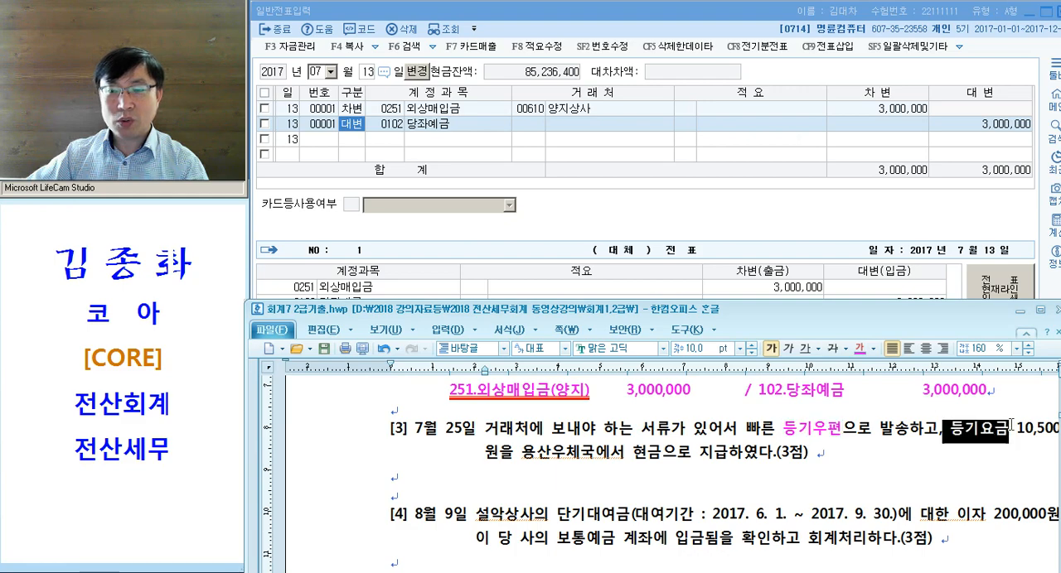
click(860, 350)
drag(633, 454, 664, 455)
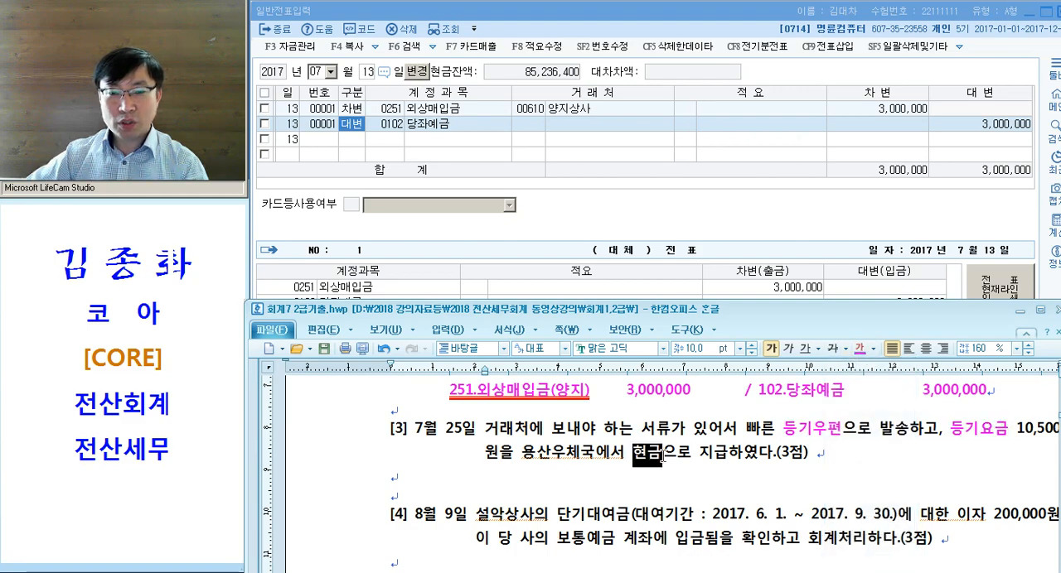
click(860, 349)
click(842, 429)
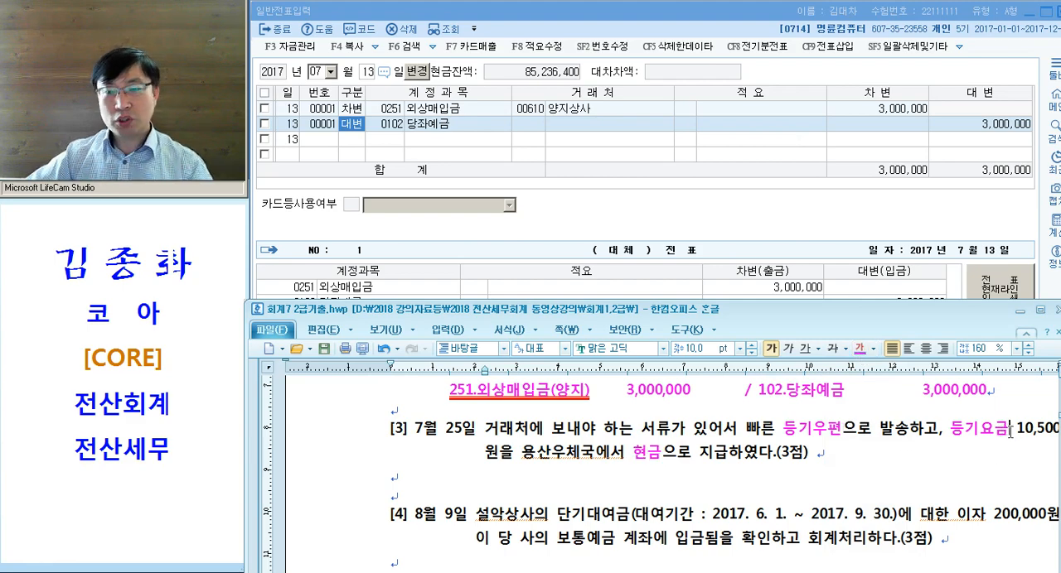
- Insert "= 통신비" after 등기요금 in problem [3]
click(1010, 430)
text(=)
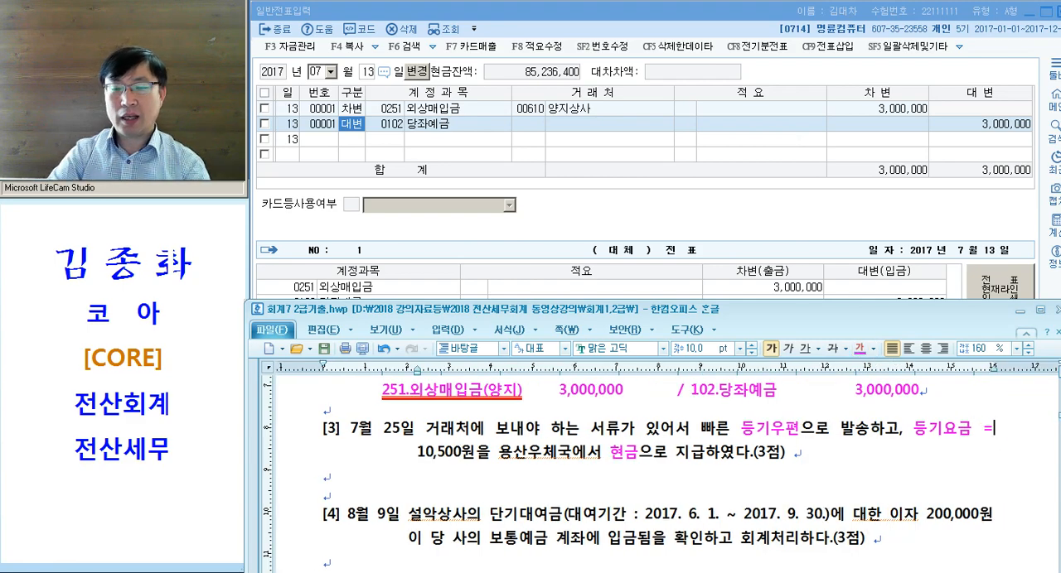
text( 통신비)
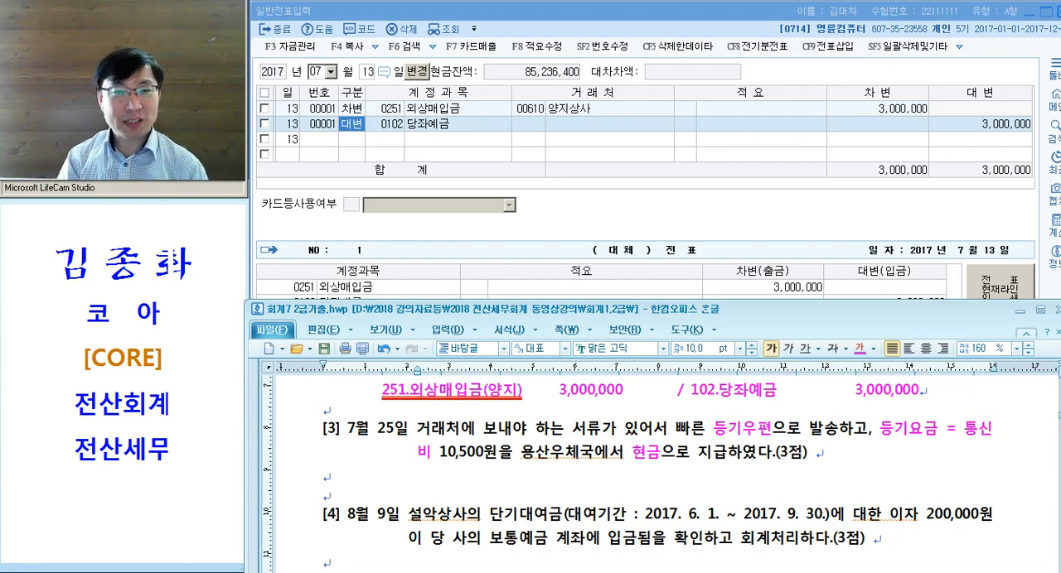
- Write the credit side "/ 101." on the blank line below problem [3], indented with three tabs
click(657, 478)
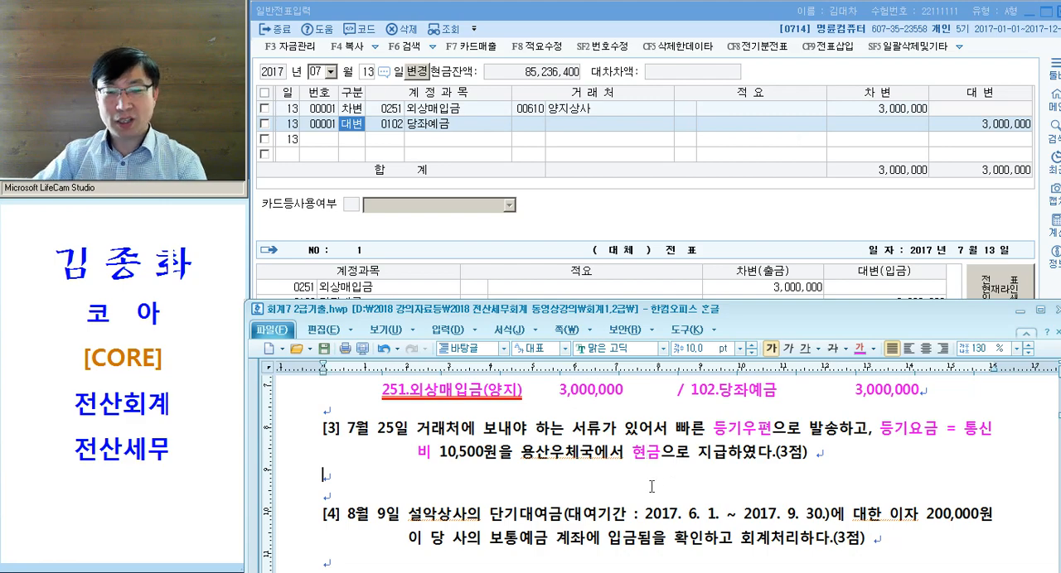
key(Tab)
key(Tab)
key(Tab)
key(Tab)
key(Tab)
key(Tab)
text(/ 101.)
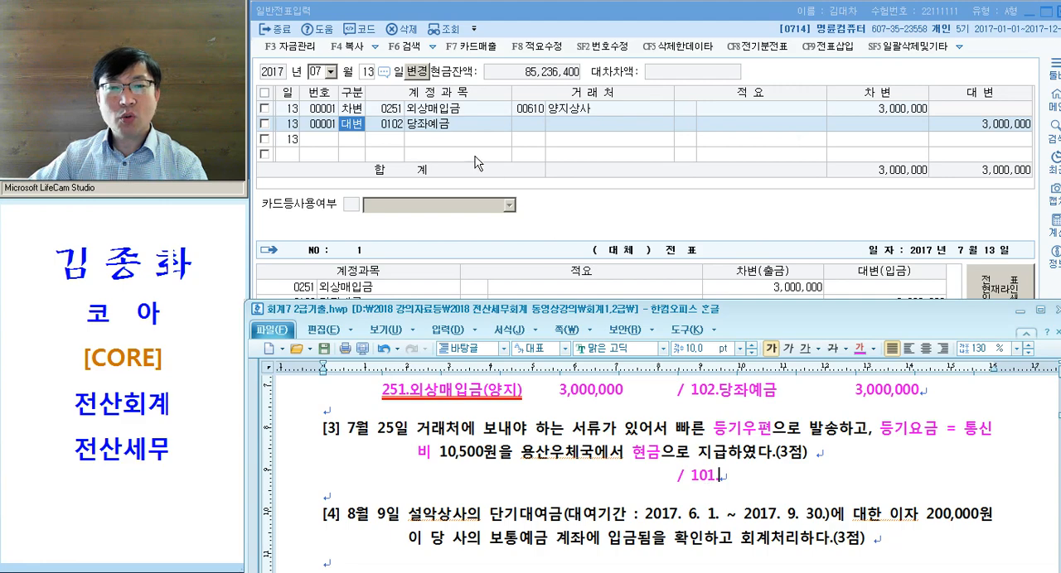
- Write the debit account "8**.통 신 비" in front of "/ 101." on the entry line below problem [3]
drag(396, 478, 477, 473)
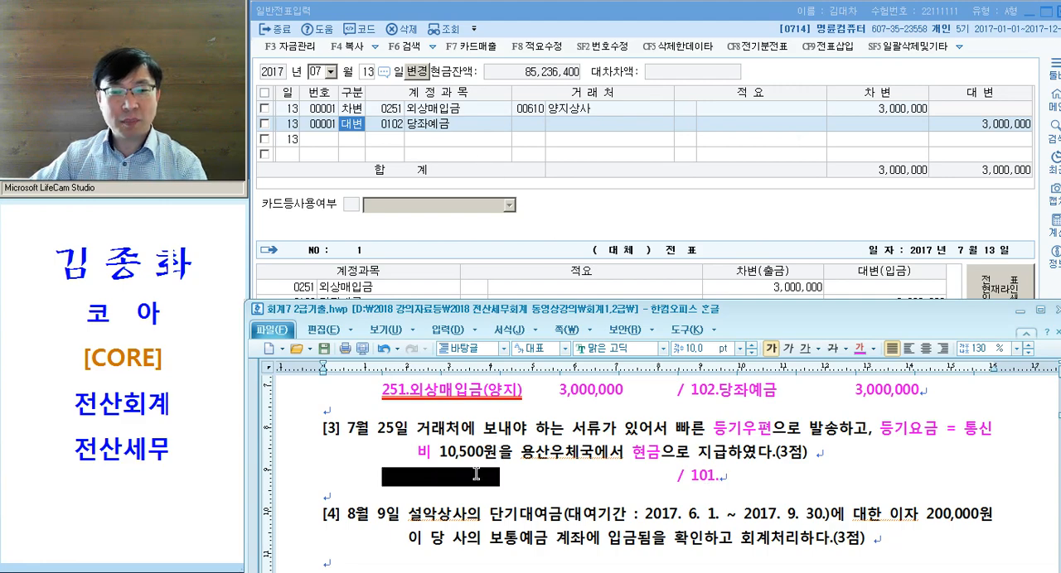
key(Delete)
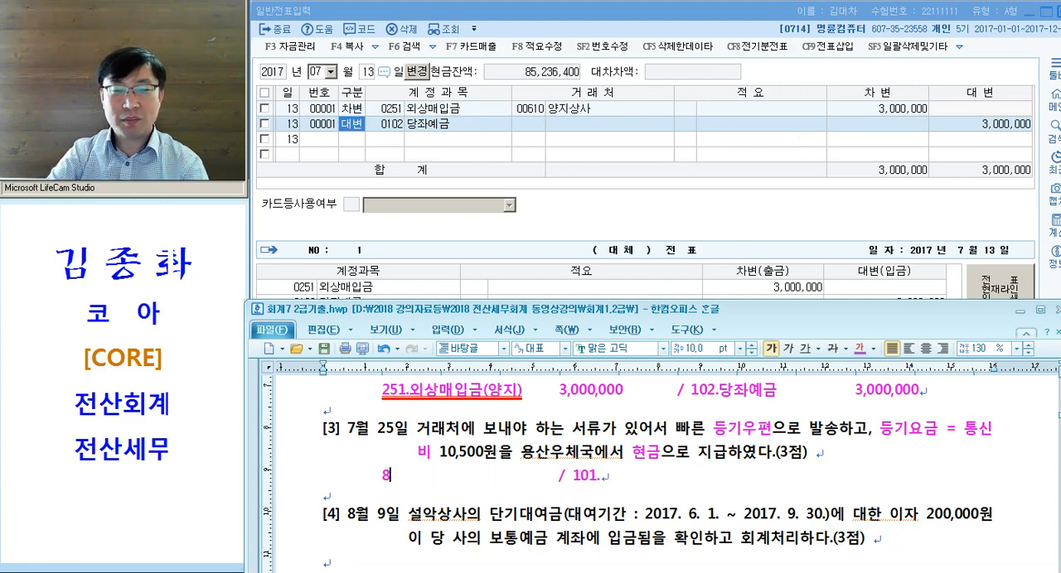
text(8**.토)
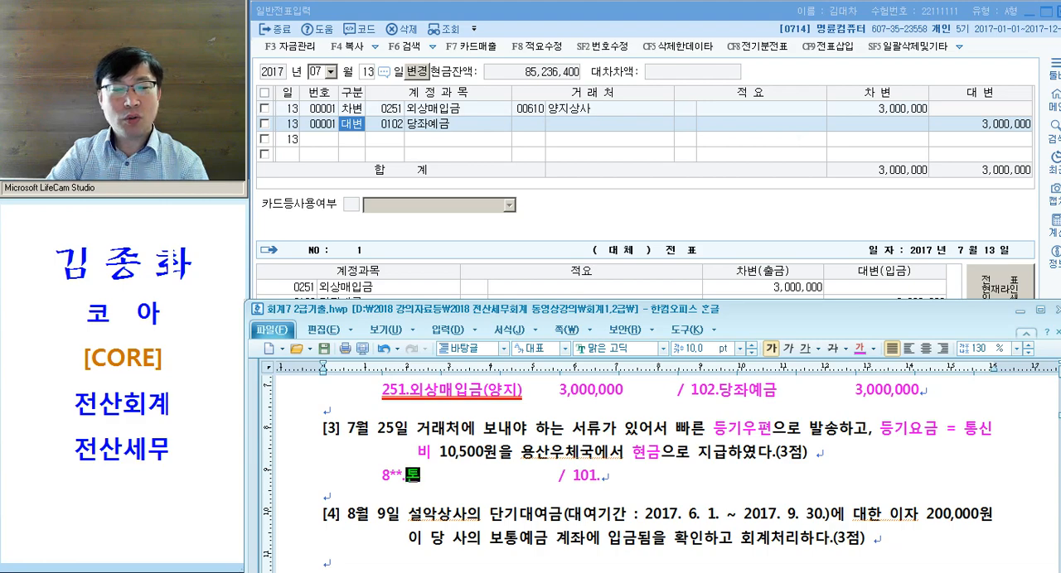
text(ㅇ신비)
key(Left)
key(Left)
key(Right)
click(305, 484)
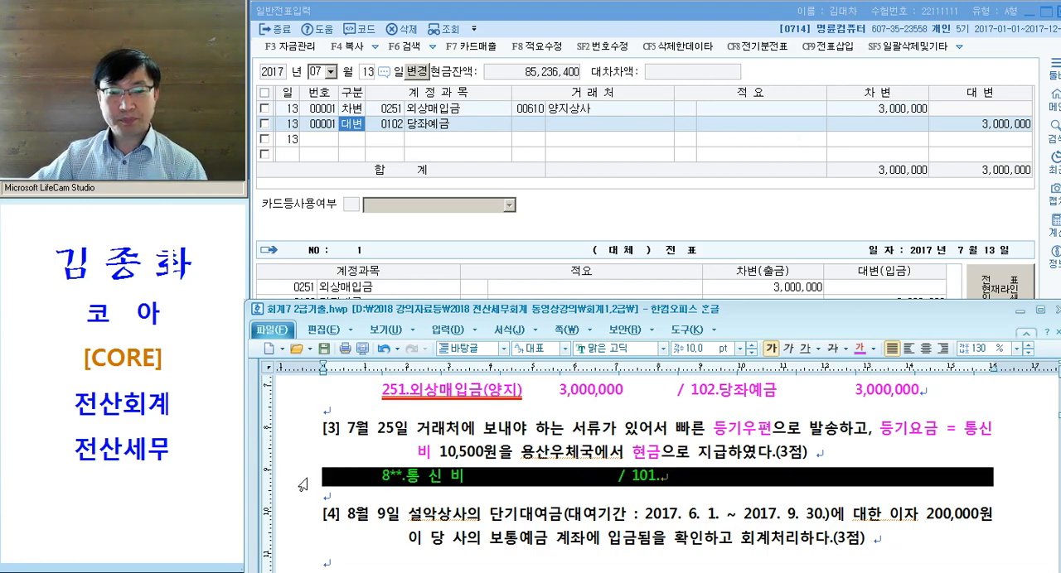
- In KcLep, open 25 July for voucher entry and start a credit (대변) line with account 101 현금, leaving counterparty and description blank
scroll(303, 485, down, 1)
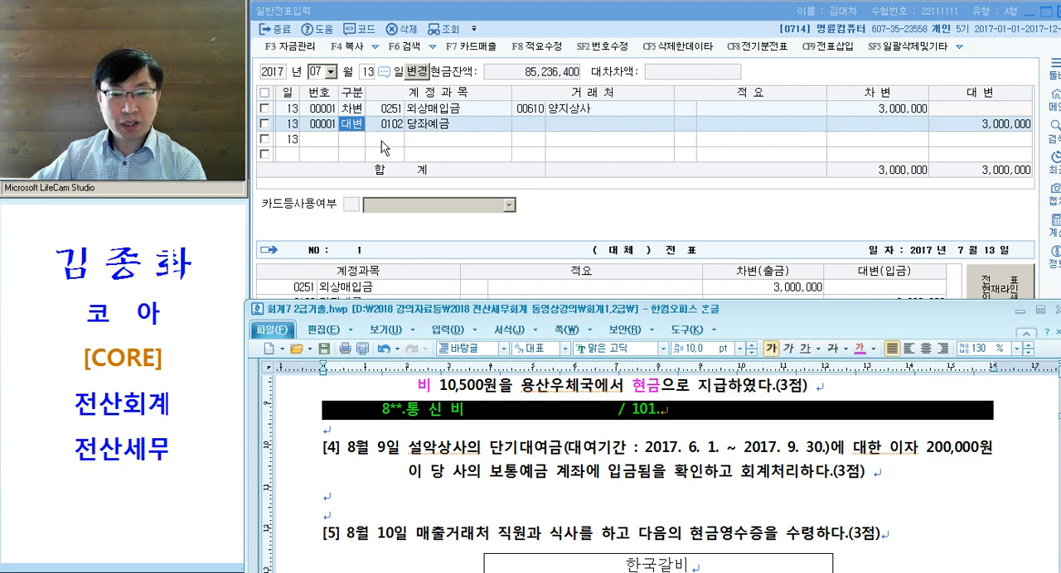
click(350, 149)
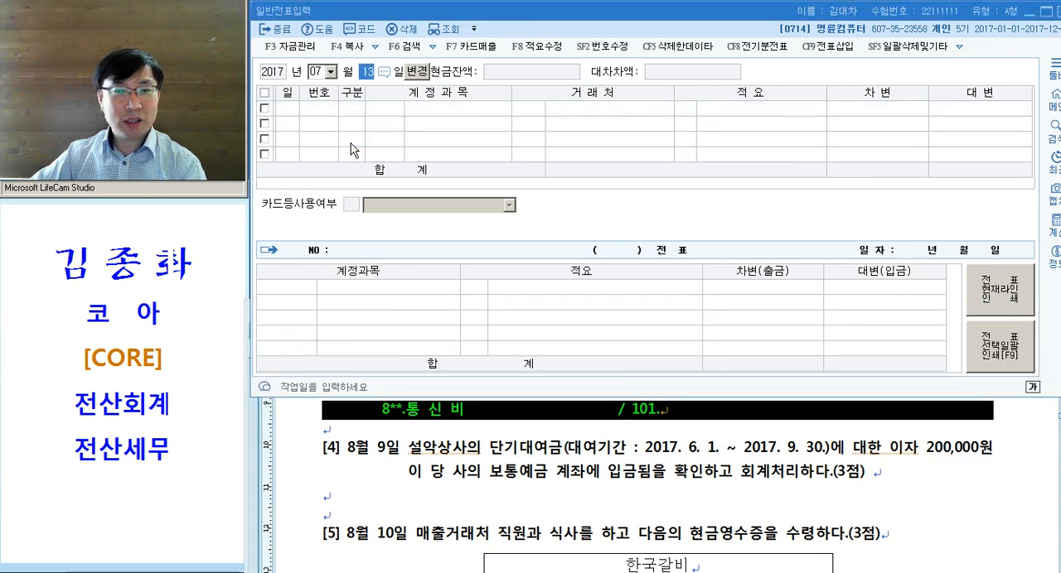
text(25)
key(Return)
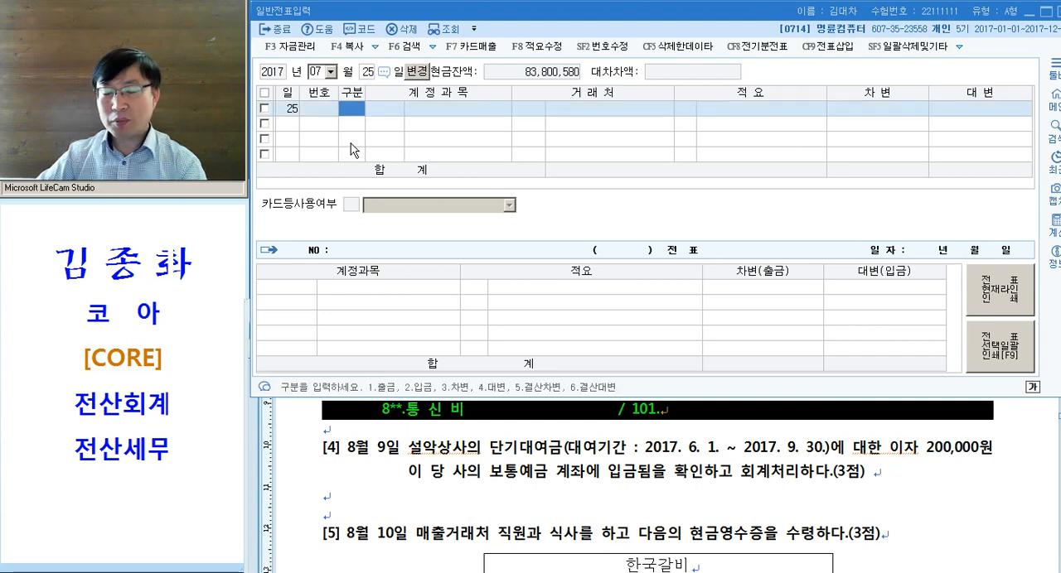
text(4)
key(Return)
text(101)
key(Return)
key(Return)
key(Return)
key(Return)
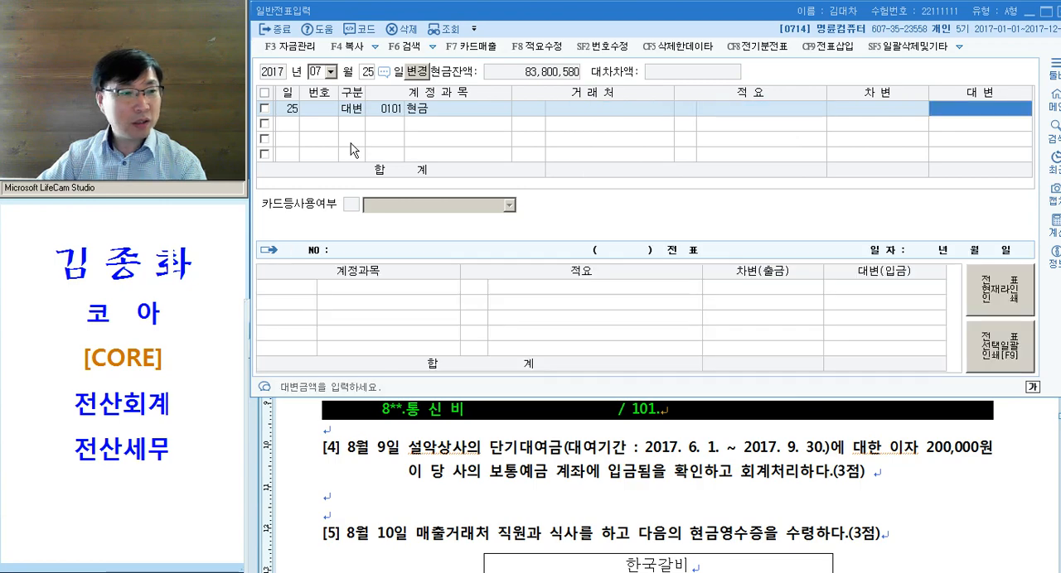
- Check the fee in problem [3] and enter 10,500 as the credit amount of the 현금 line
click(560, 421)
scroll(704, 435, up, 2)
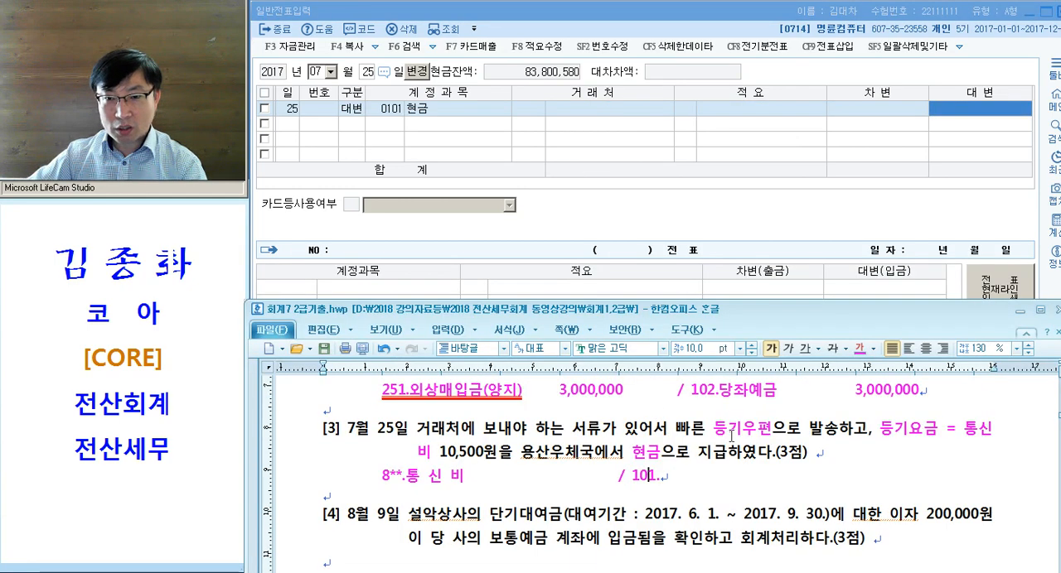
click(974, 114)
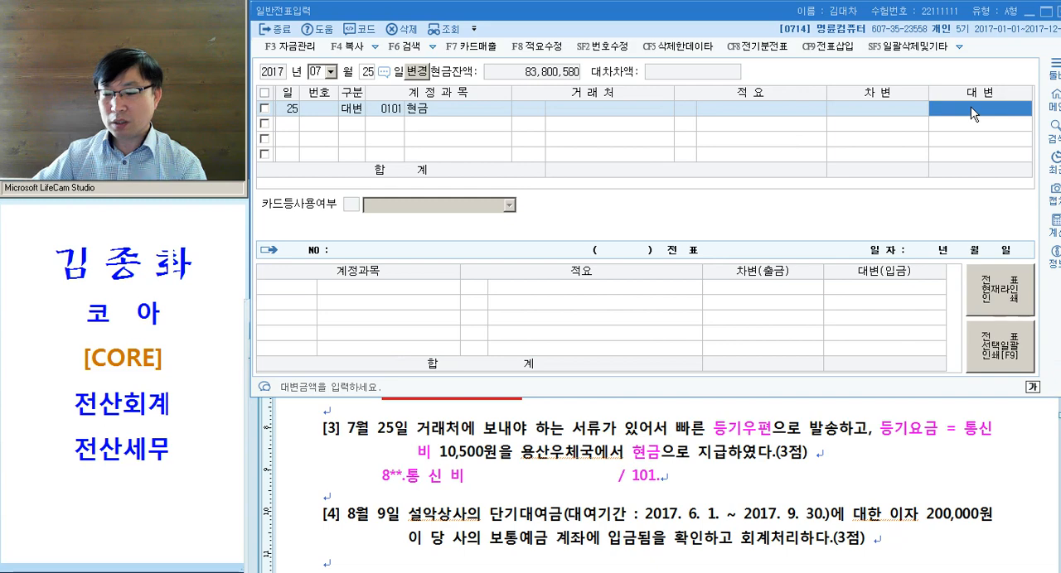
text(10500)
key(Return)
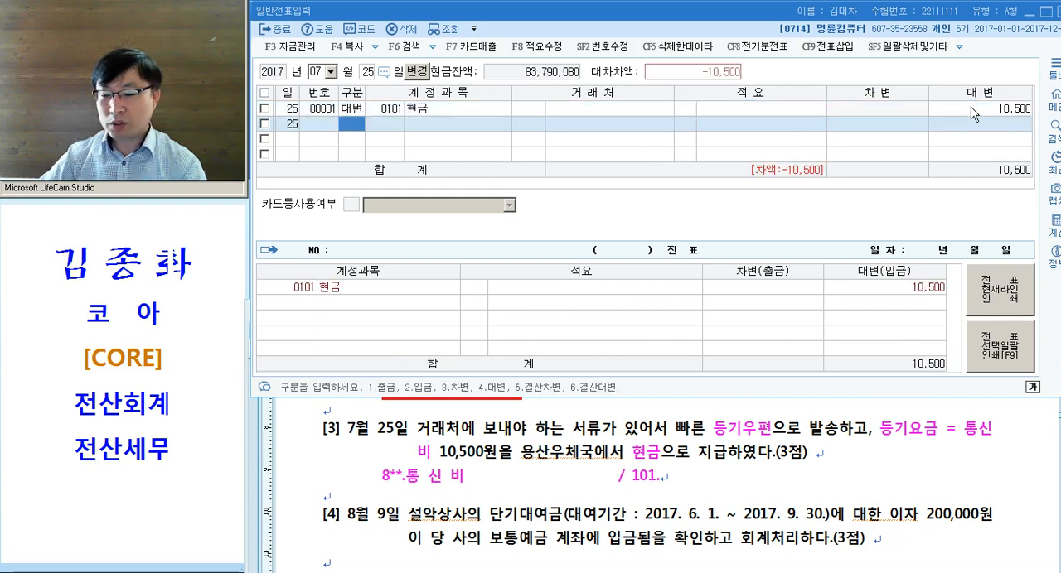
- Add a debit (차변) line for the 판매관리비 account 0814 통신비 with 10,500 to complete the 25 July voucher
text(3통신)
key(Return)
key(Down)
key(Down)
key(Down)
key(Down)
key(Down)
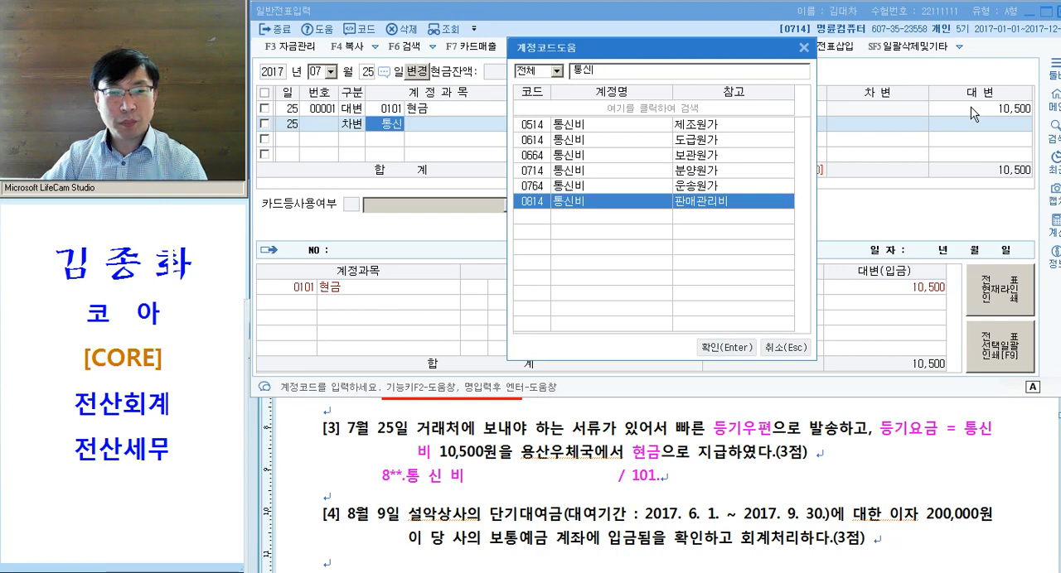
key(Return)
key(Return)
key(Return)
key(Return)
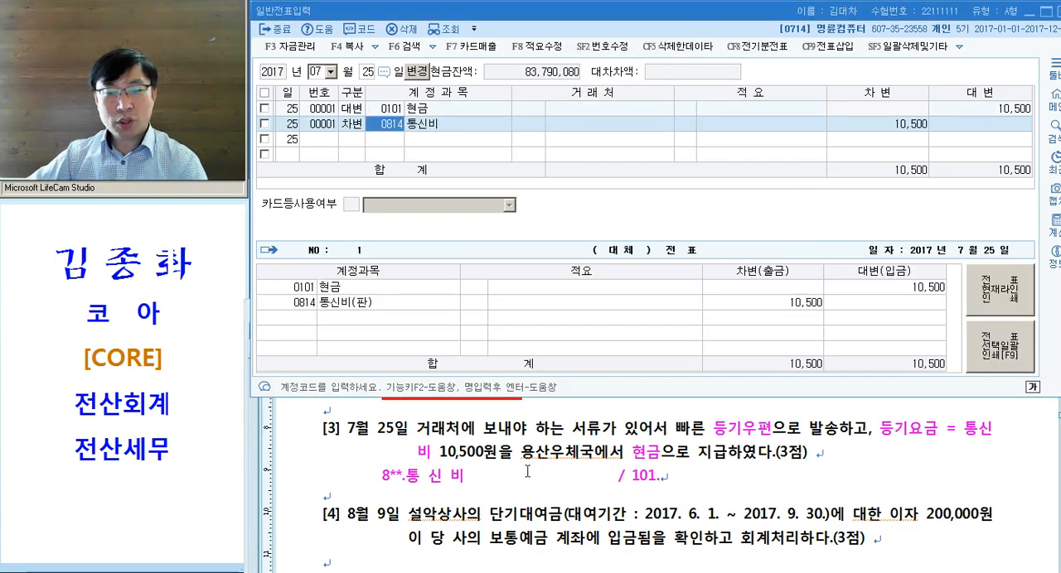
drag(527, 473, 661, 480)
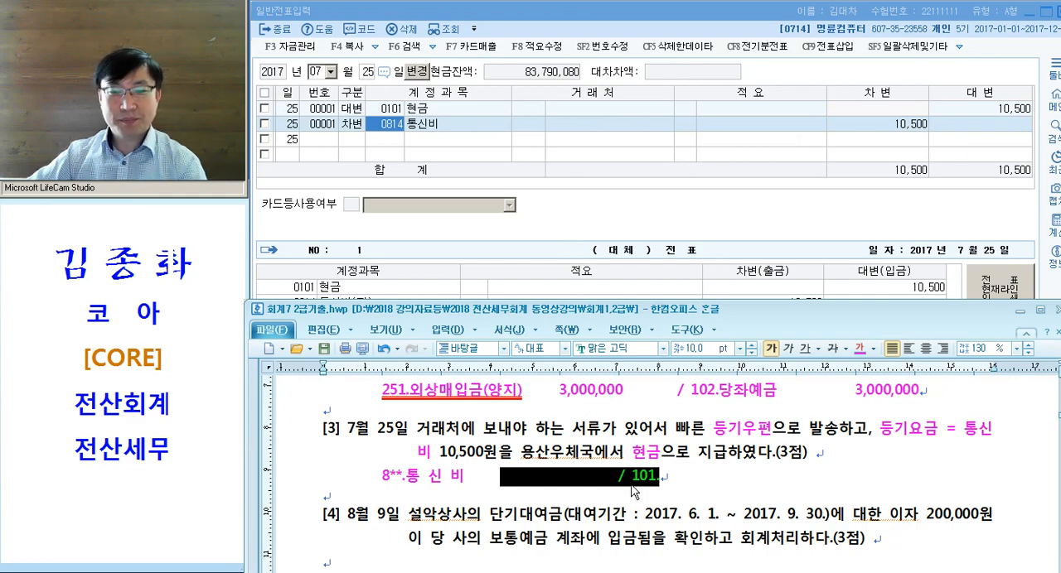
scroll(631, 487, down, 1)
click(512, 457)
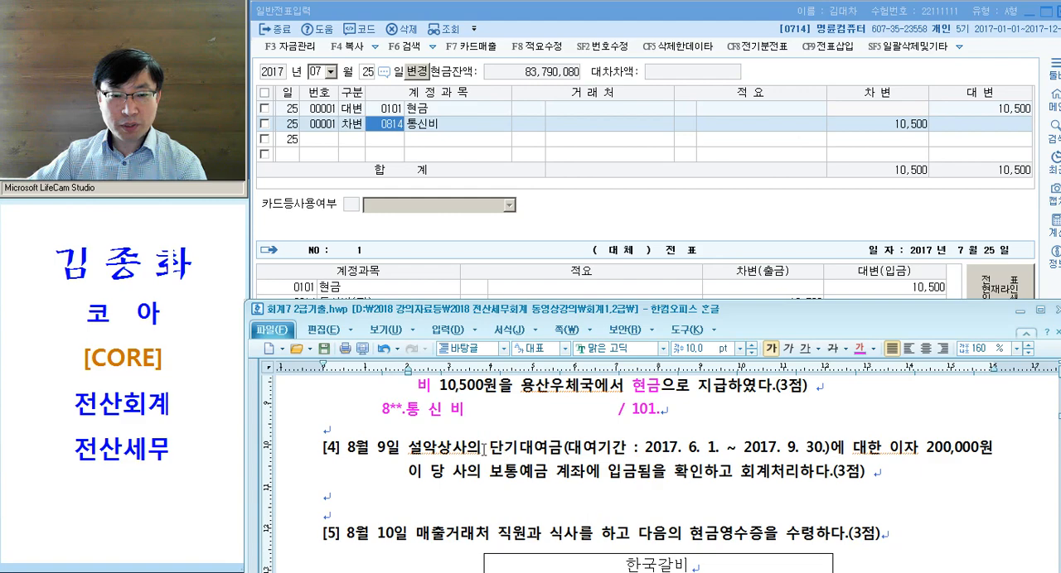
scroll(484, 447, down, 1)
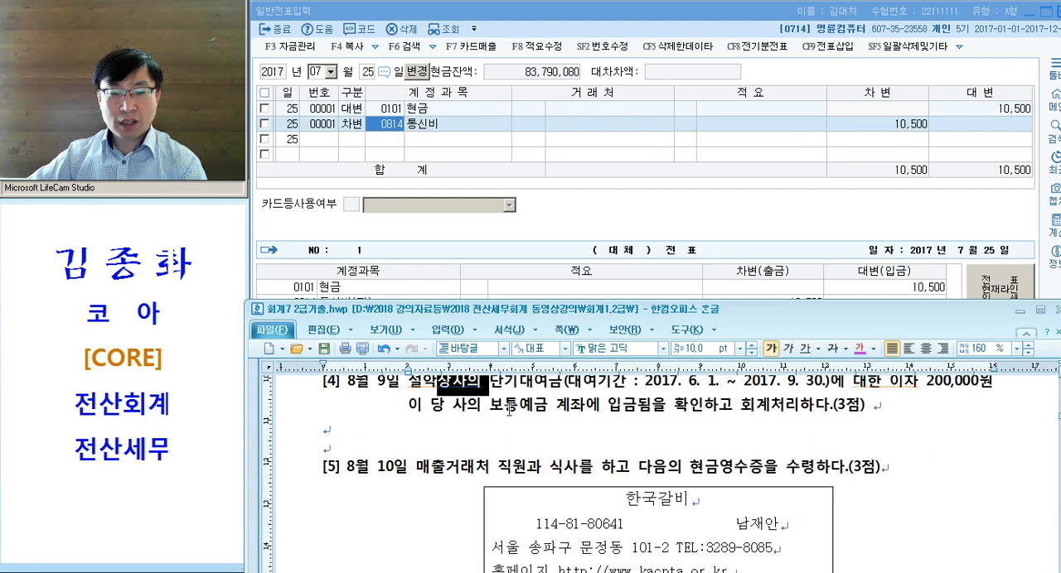
scroll(496, 398, up, 1)
drag(490, 403, 562, 406)
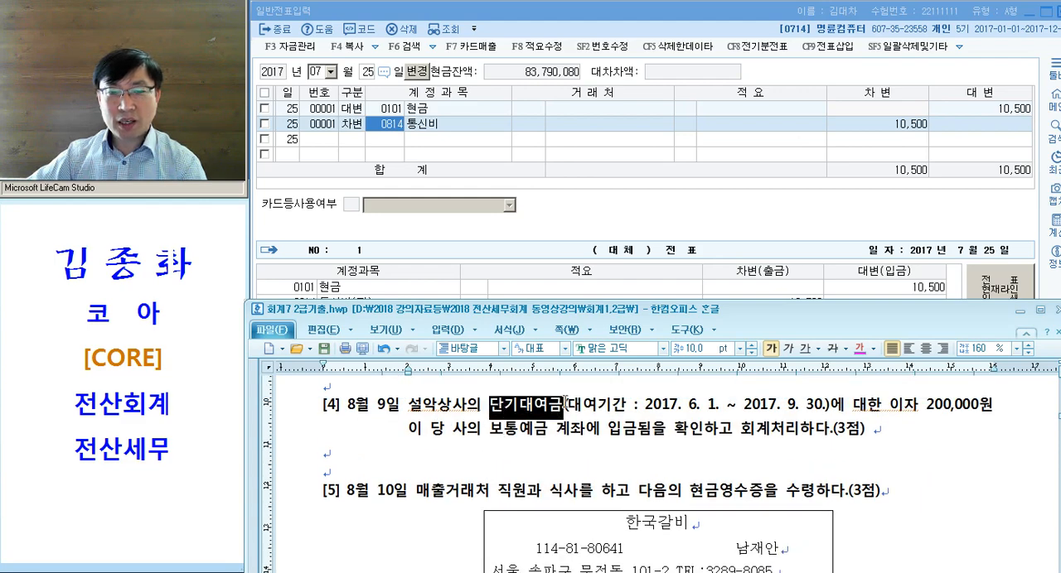
click(862, 351)
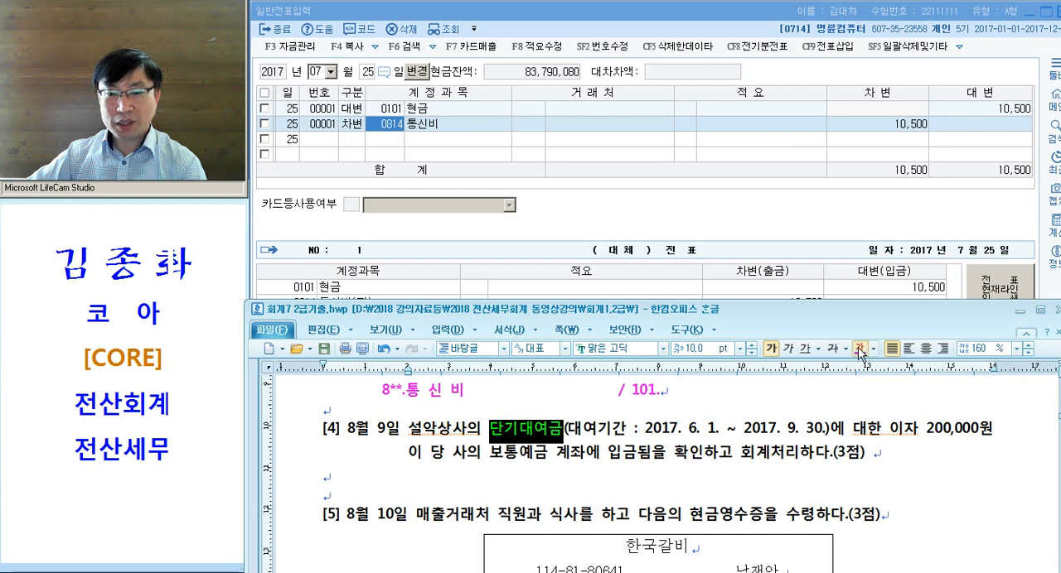
click(874, 430)
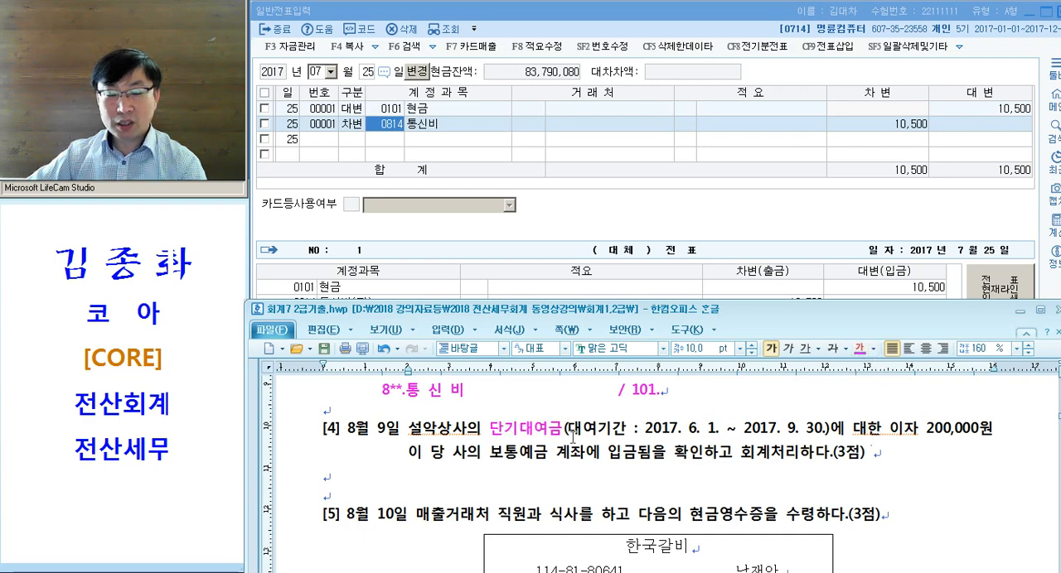
key(ctrl+z)
key(ctrl+z)
- Color the key terms 이자 and 보통예금 in problem [4] magenta
drag(884, 430, 919, 429)
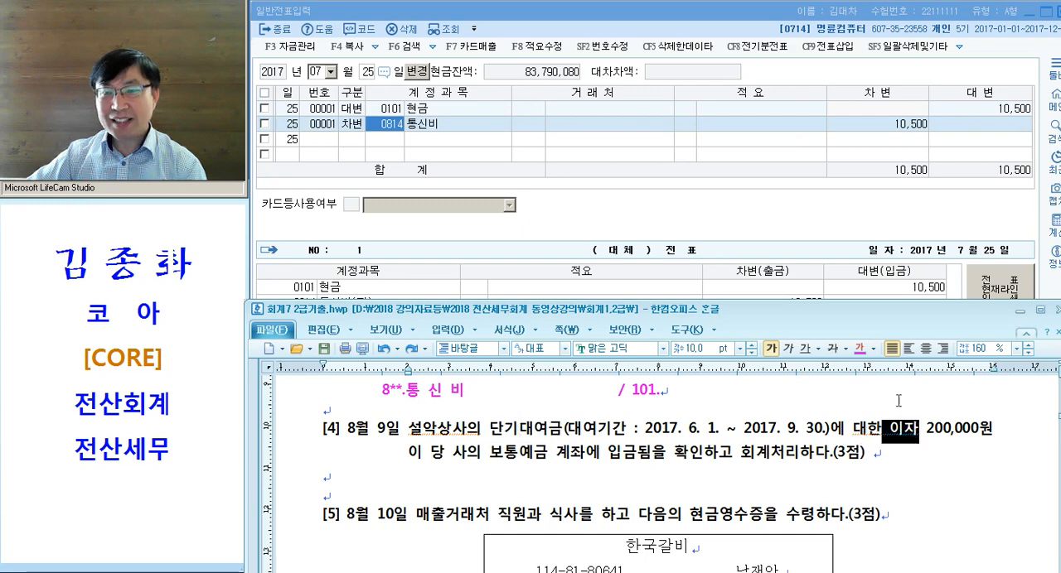
click(860, 348)
drag(489, 452, 556, 452)
click(859, 348)
click(729, 457)
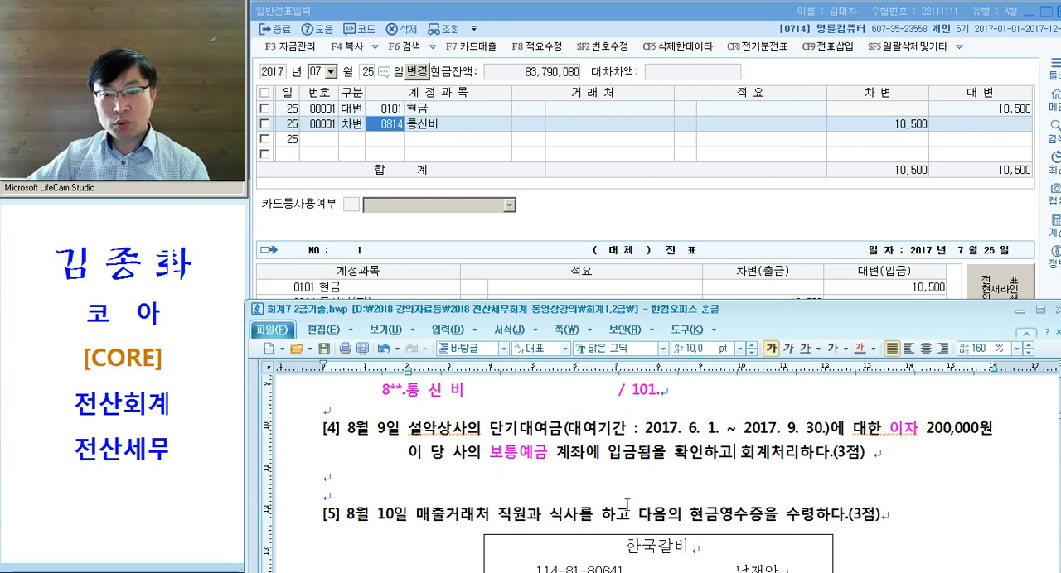
- Write the journal entry "103." and, three tabs further on, "/ 이자수익" on the blank line below problem [4]
click(548, 472)
key(Tab)
text(101.)
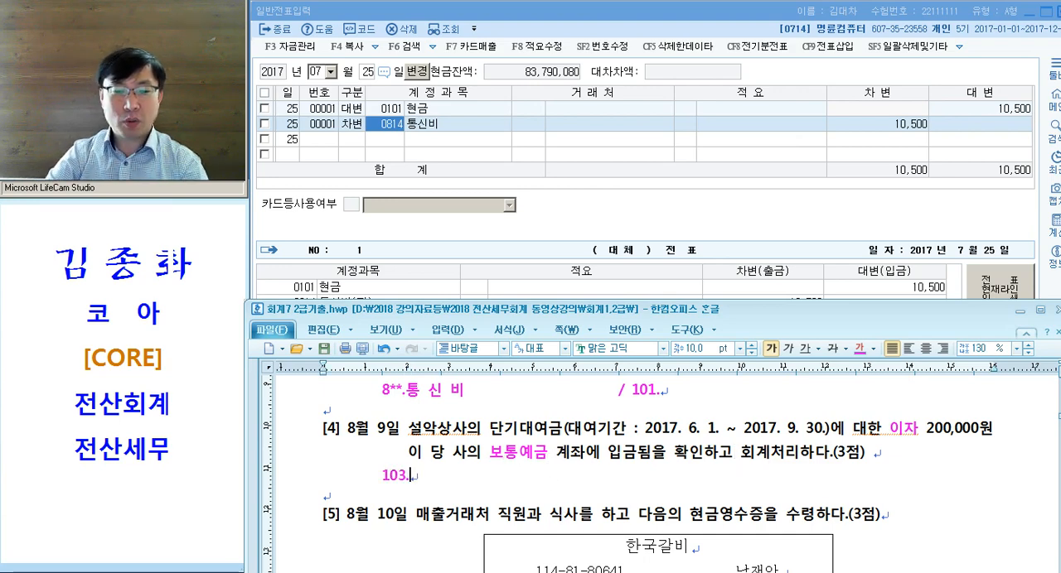
key(BackSpace)
key(BackSpace)
text(3.)
key(Tab)
key(Tab)
key(Tab)
text(/ 이자수익)
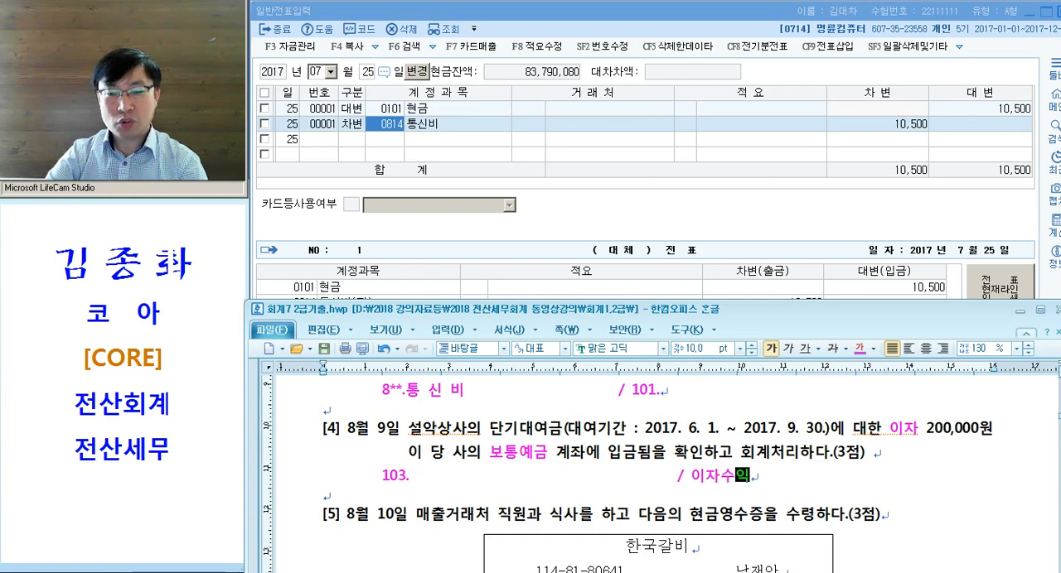
- Indent "/ 101." in problem [3]'s entry by one more tab to align it with problem [4]'s credit side
scroll(603, 387, up, 1)
key(Tab)
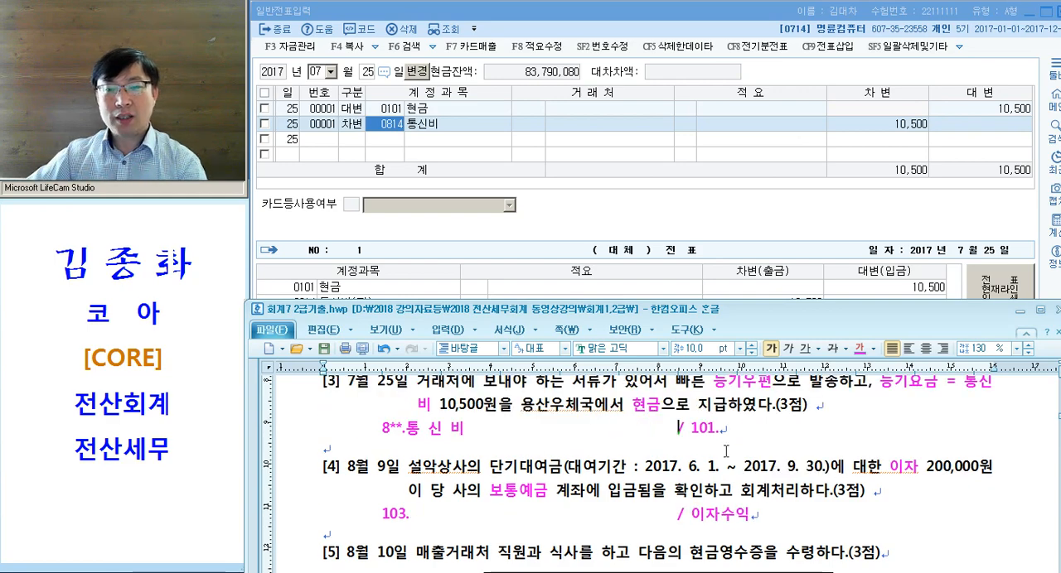
drag(618, 516, 701, 515)
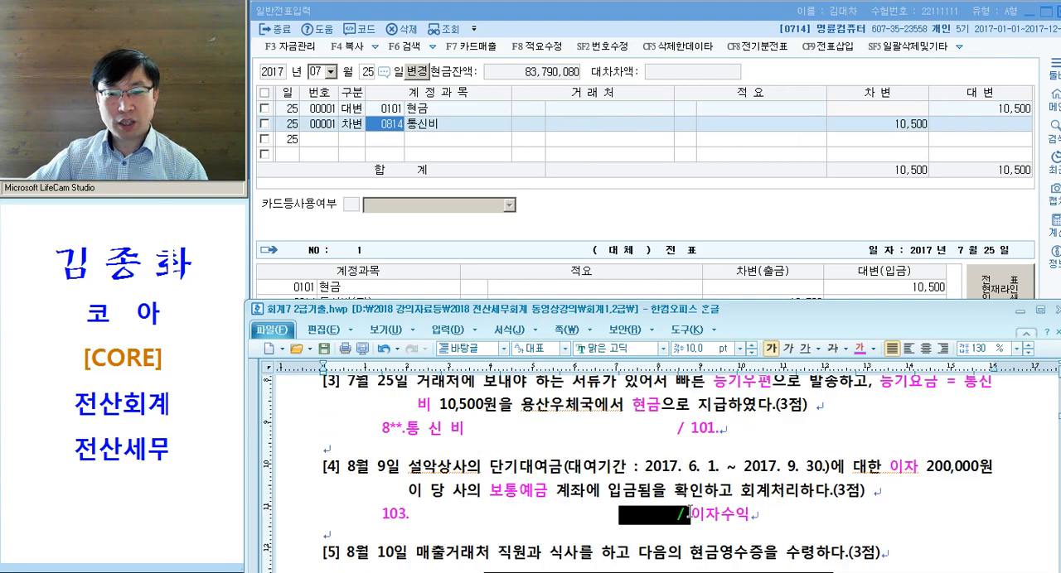
- Review problem [4]'s date against the debit 103. and credit 이자수익 noted on its entry line
scroll(691, 512, down, 1)
click(536, 469)
click(337, 402)
drag(338, 401, 406, 407)
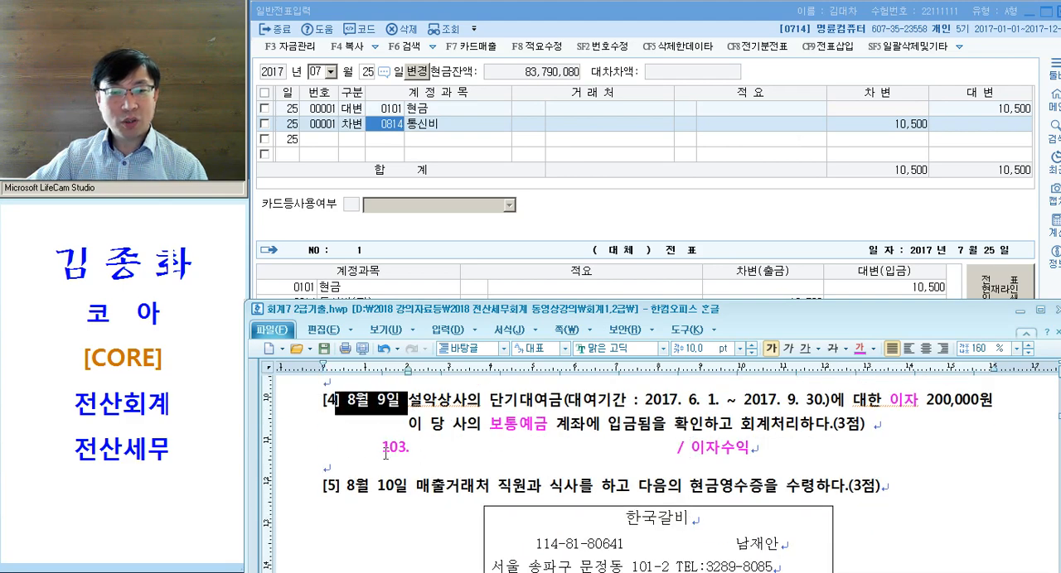
drag(384, 451, 863, 446)
click(435, 473)
drag(378, 443, 449, 443)
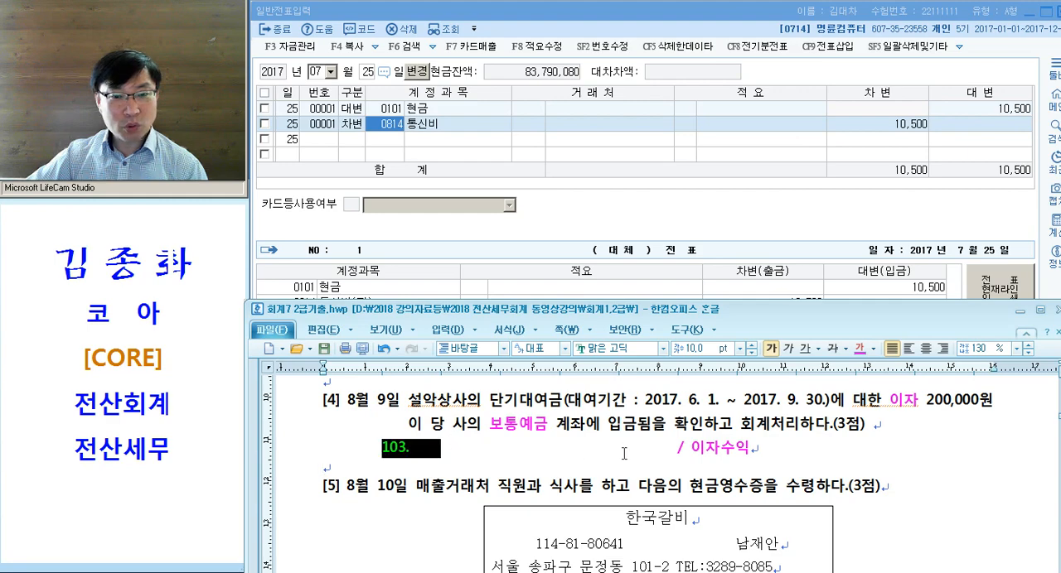
double_click(704, 449)
click(720, 465)
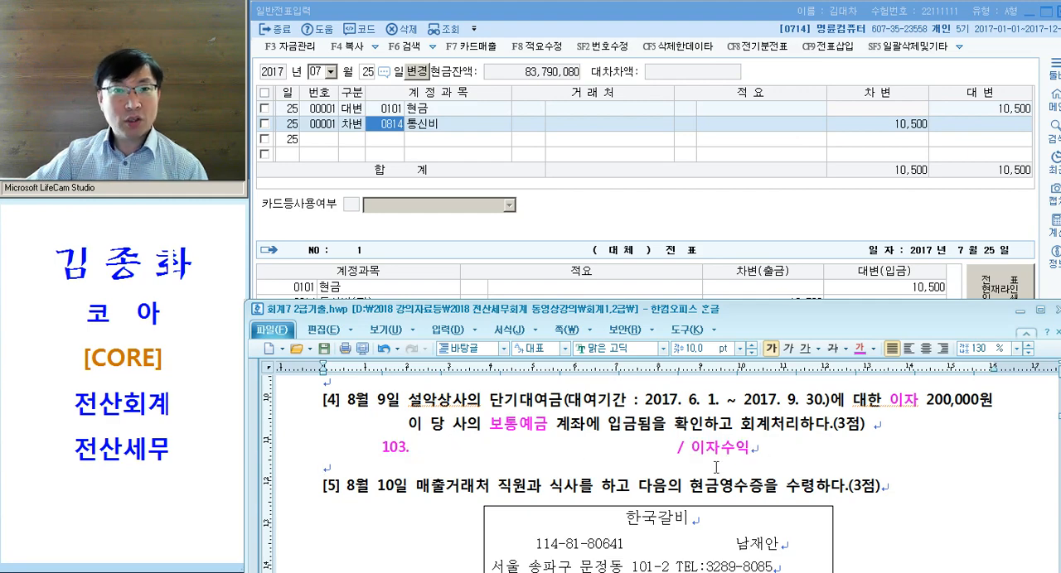
- Leave the 25 July voucher in KcLep and set the entry date to 9 August
click(406, 154)
key(Escape)
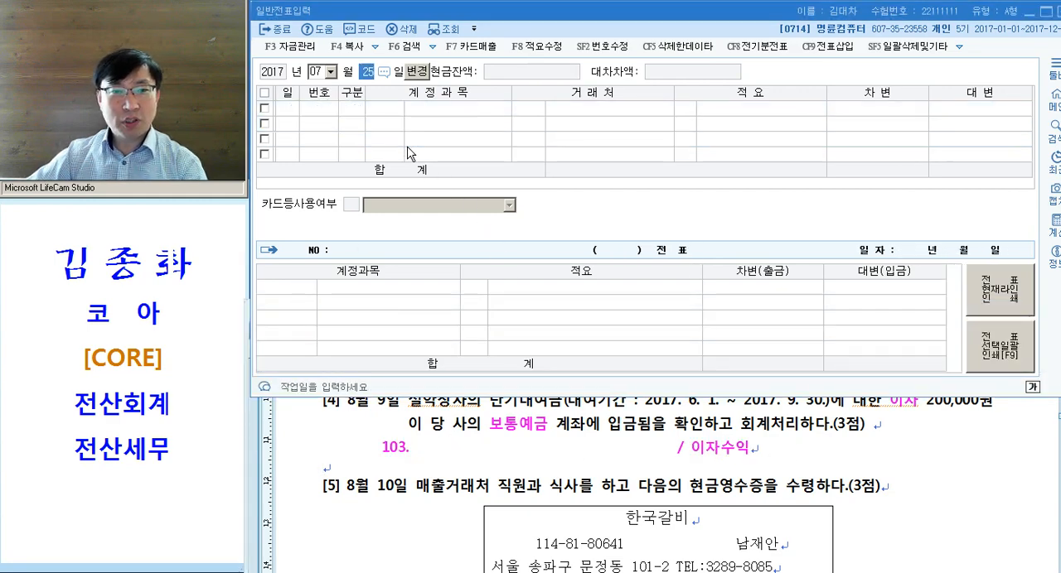
key(Escape)
key(Return)
key(Escape)
text(08)
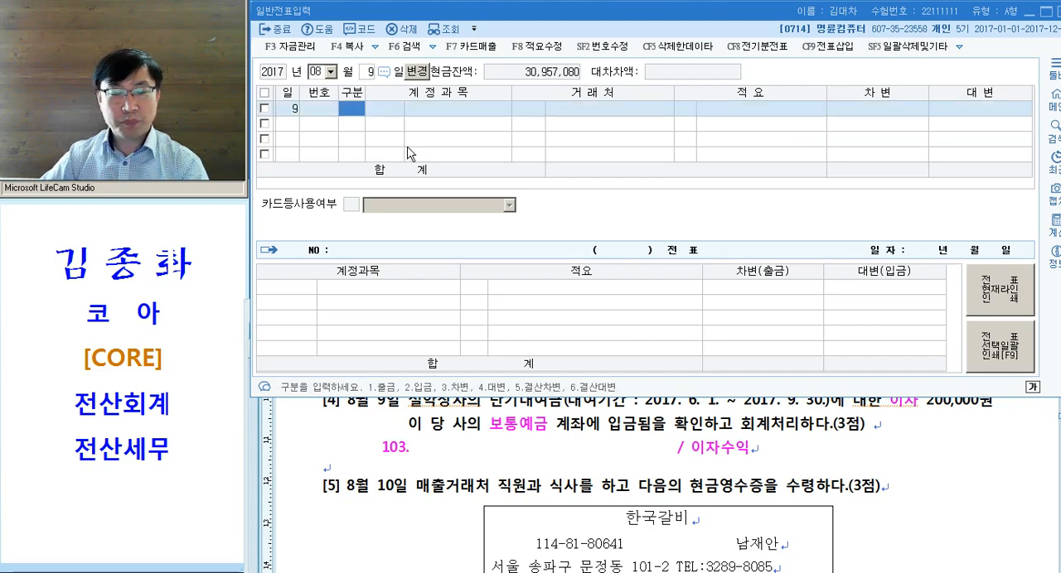
text(093)
- Enter a debit (차변) line for account 103 보통예금 with 200,000 and no counterparty
key(Return)
text(103)
key(Return)
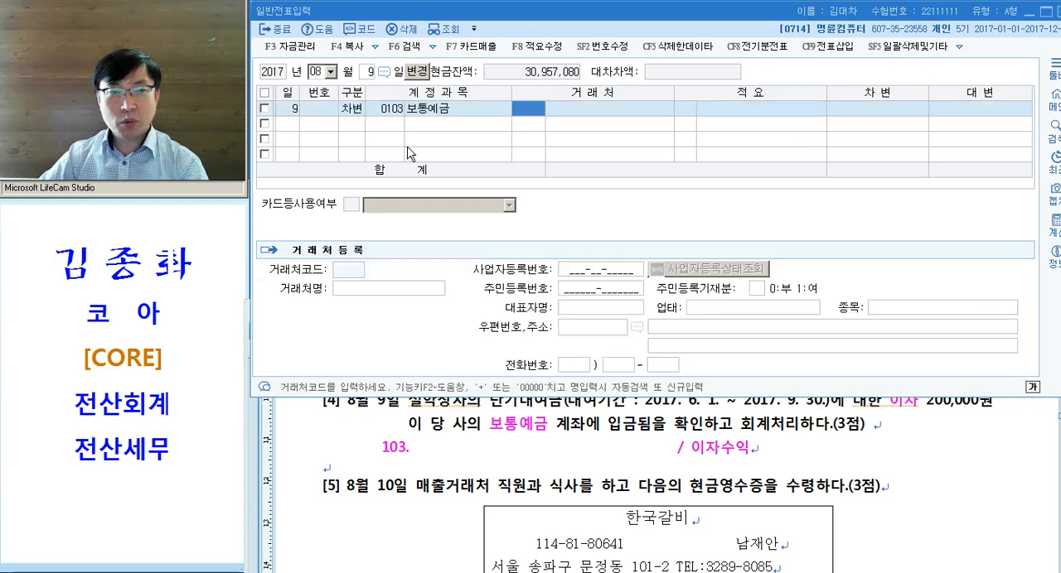
key(Return)
key(Return)
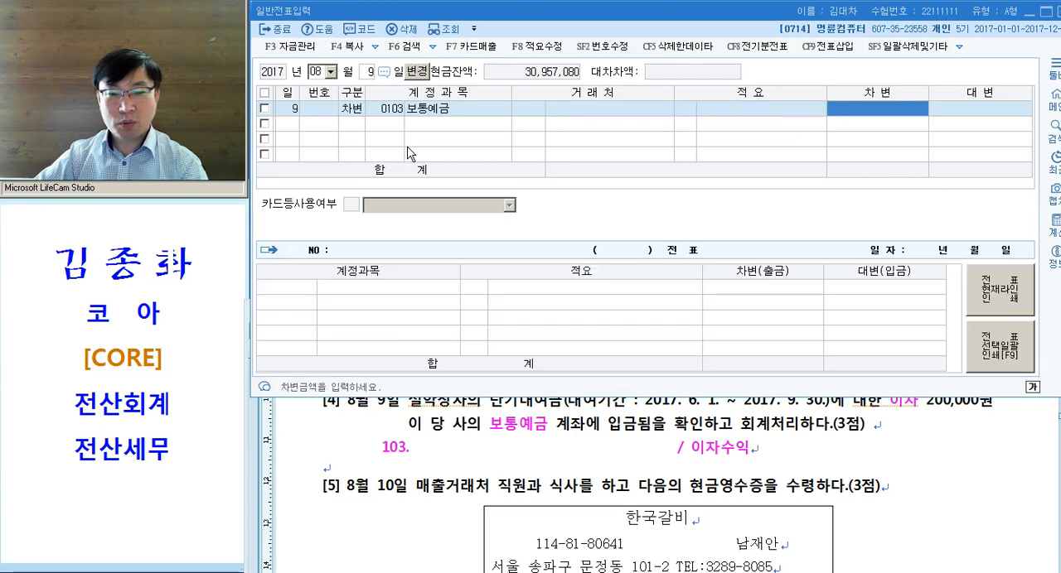
text(200+)
key(Return)
- Add a credit (대변) line for account 0901 이자수익 with 200,000 to complete the 9 August voucher
text(4)
key(Return)
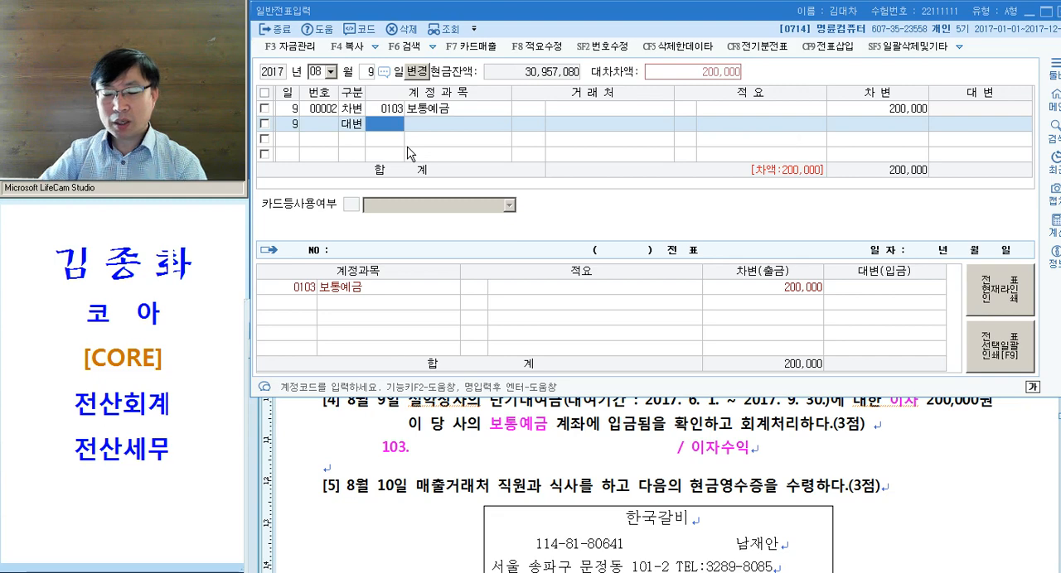
text(이자)
key(Return)
key(Down)
key(Down)
key(Return)
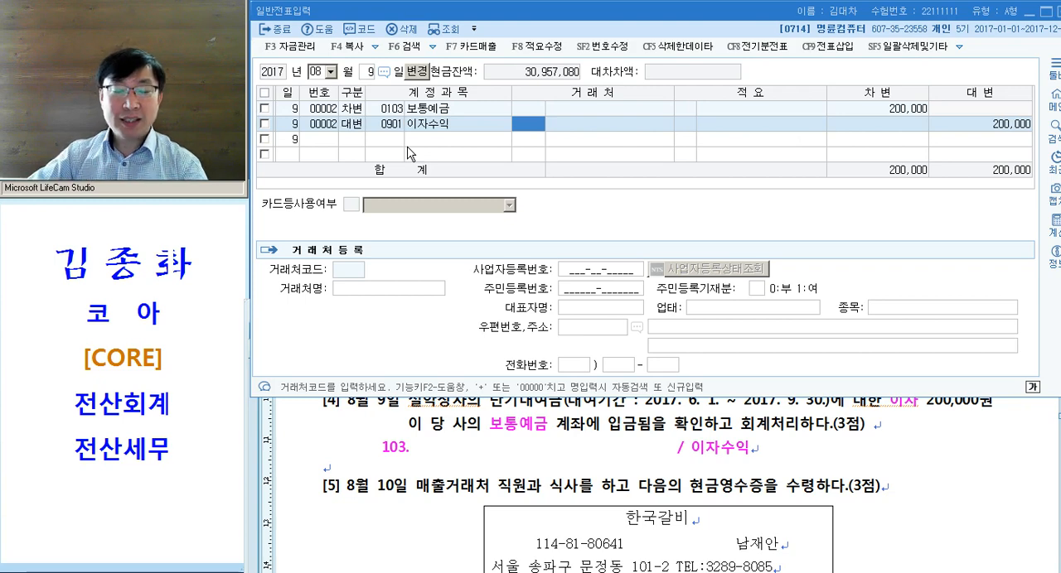
key(Return)
key(Return)
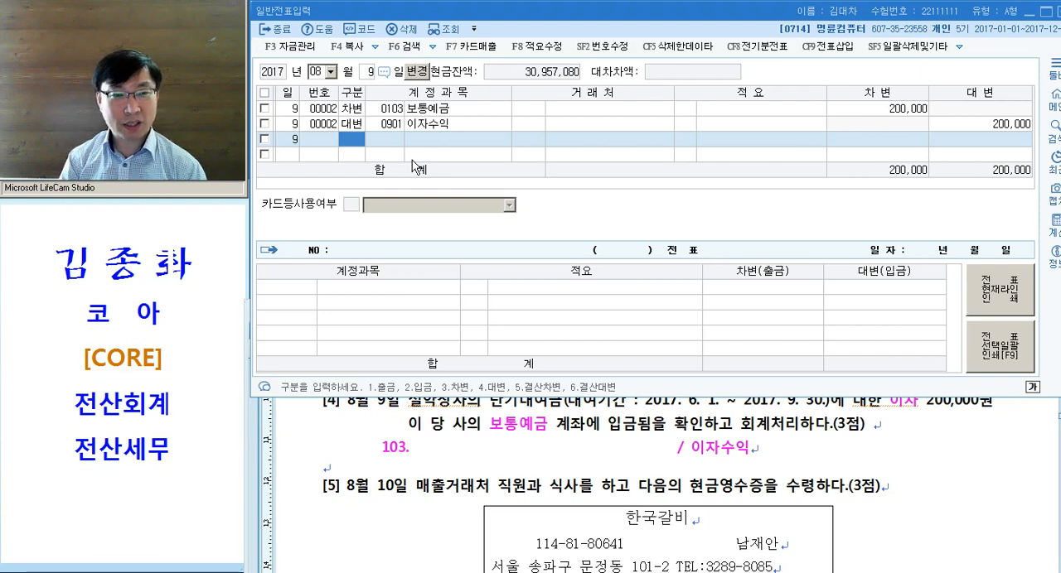
- Review problem [4]'s entry line, highlighting the whole entry and its debit side 103. in the document
drag(375, 452, 863, 448)
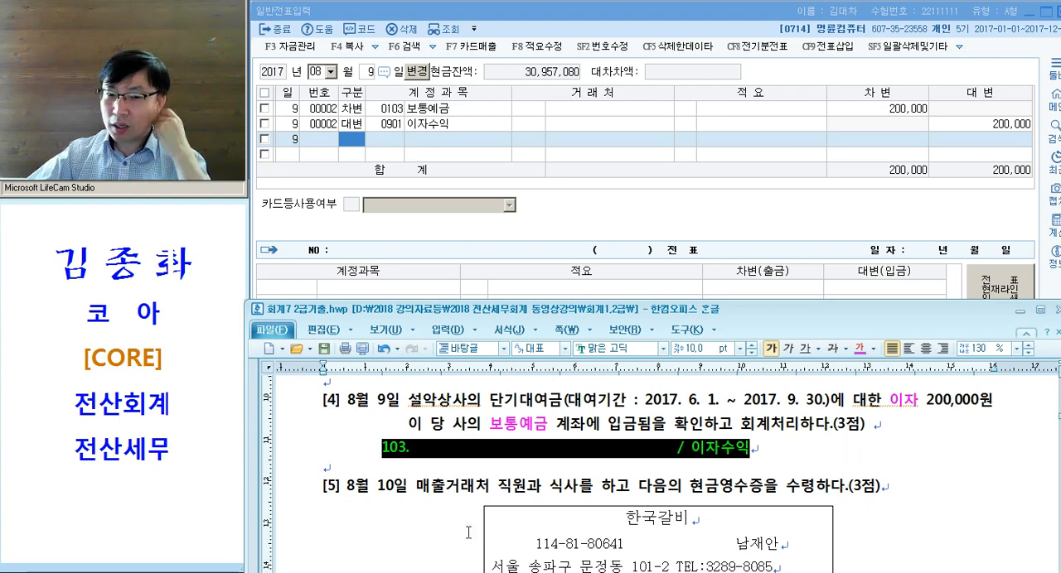
click(437, 457)
drag(382, 454, 604, 453)
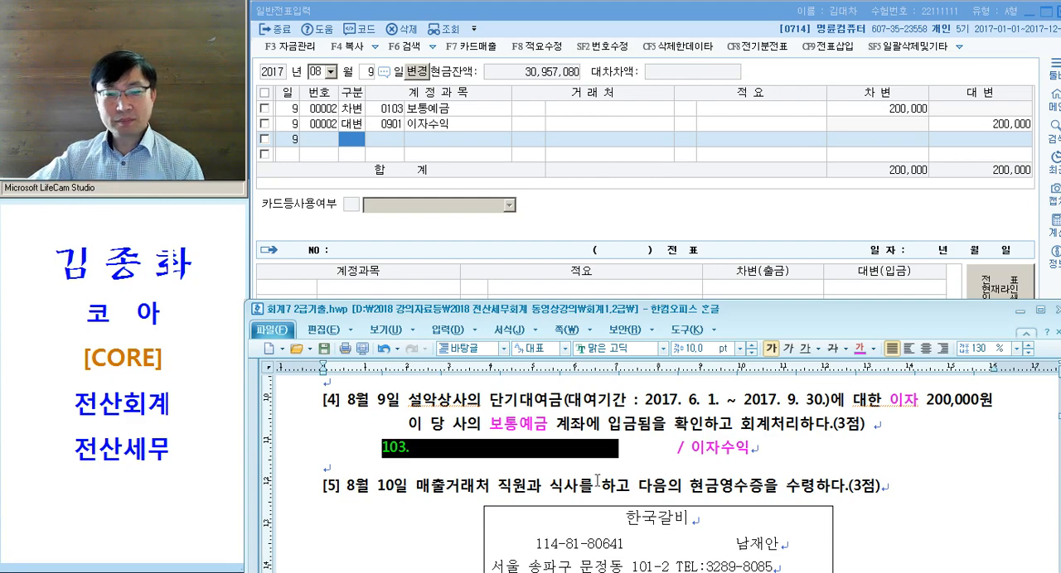
click(576, 466)
- Colour 매출거래처 직원과 식사 in problem [5] magenta and copy that character format (글자 모양) onto 현금영수증
scroll(575, 465, down, 1)
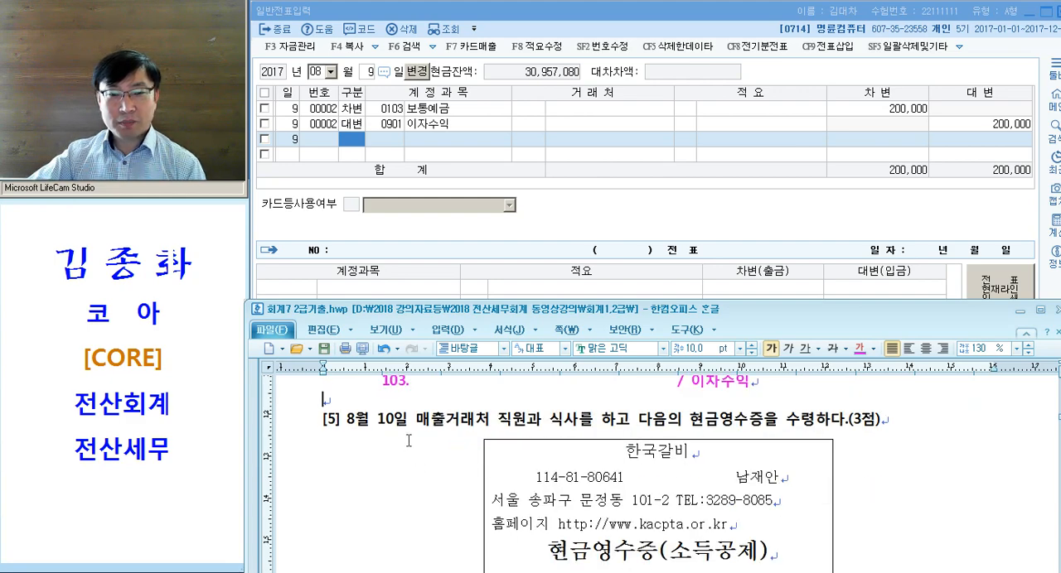
drag(416, 423, 575, 424)
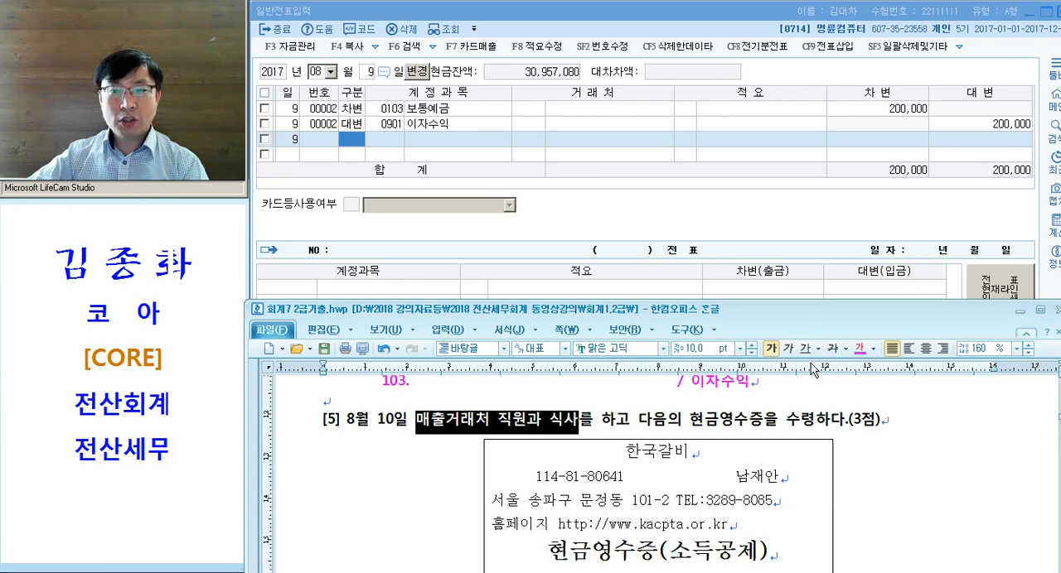
click(859, 348)
click(516, 430)
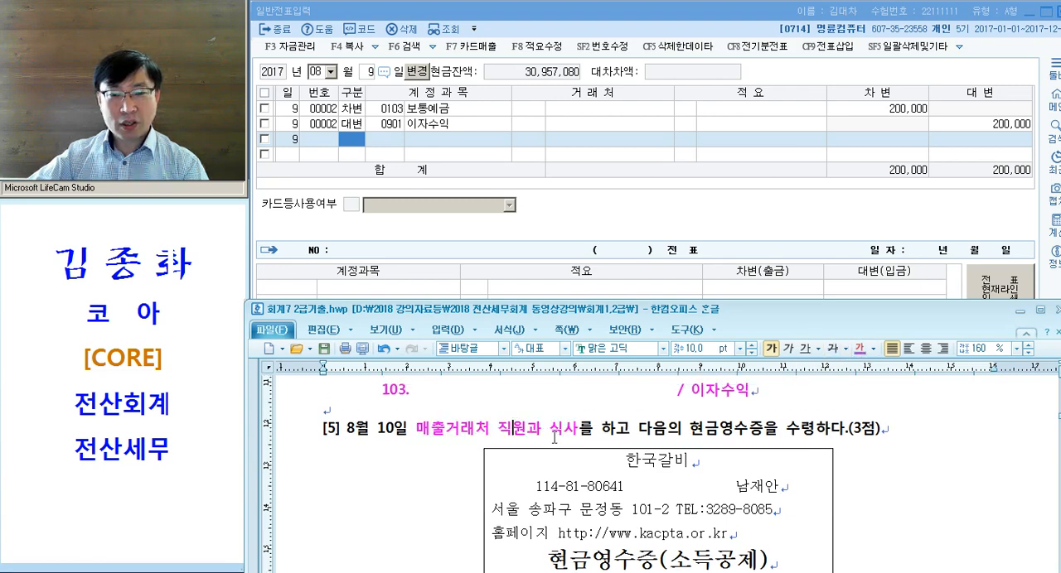
key(alt+c)
click(560, 466)
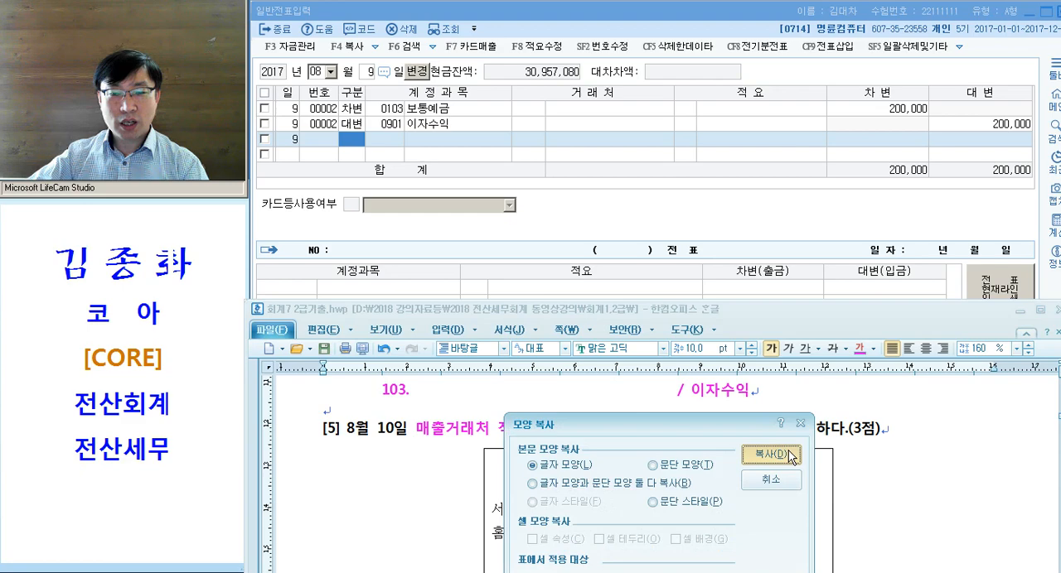
click(762, 456)
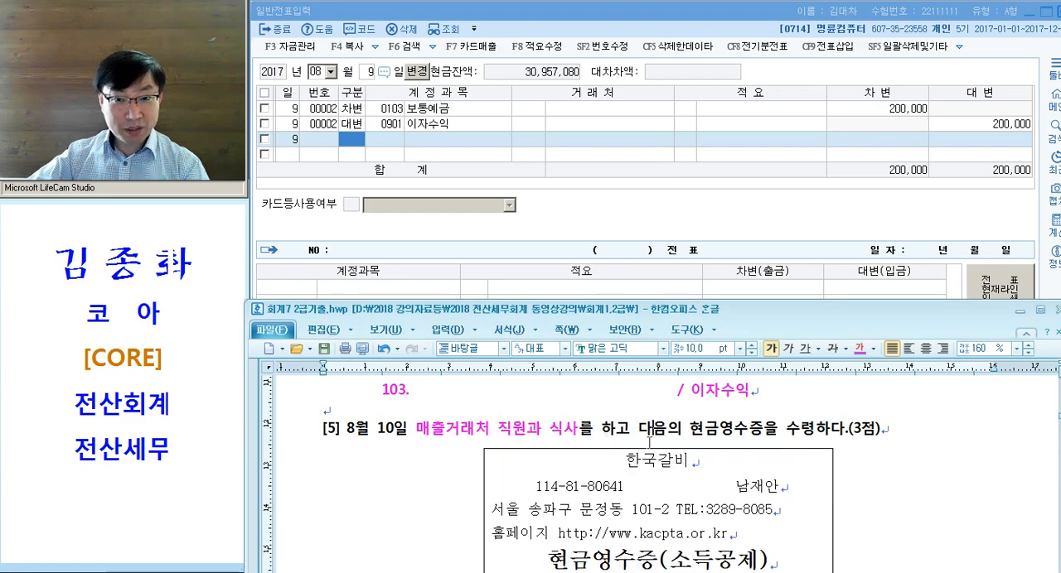
drag(691, 429, 766, 430)
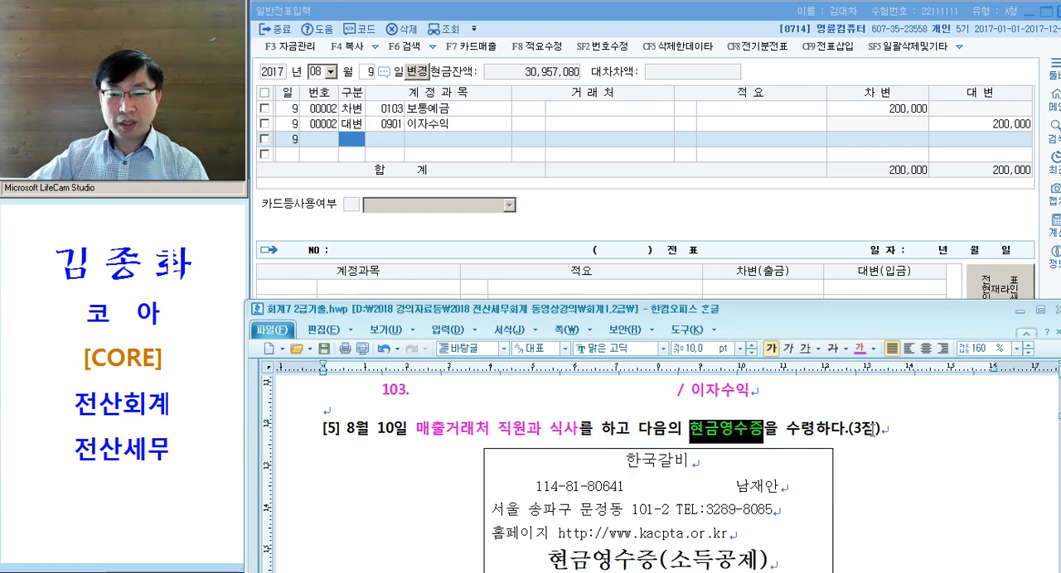
- Make the 합계 and 받은금액 lines of problem [5]'s receipt bold
scroll(637, 435, down, 5)
scroll(638, 435, up, 3)
click(605, 498)
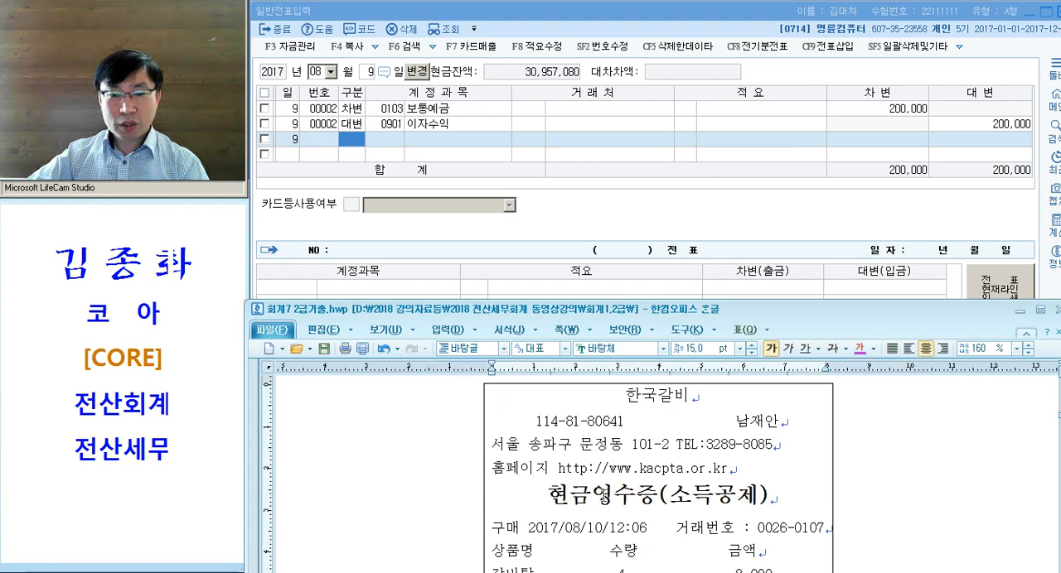
scroll(622, 498, down, 3)
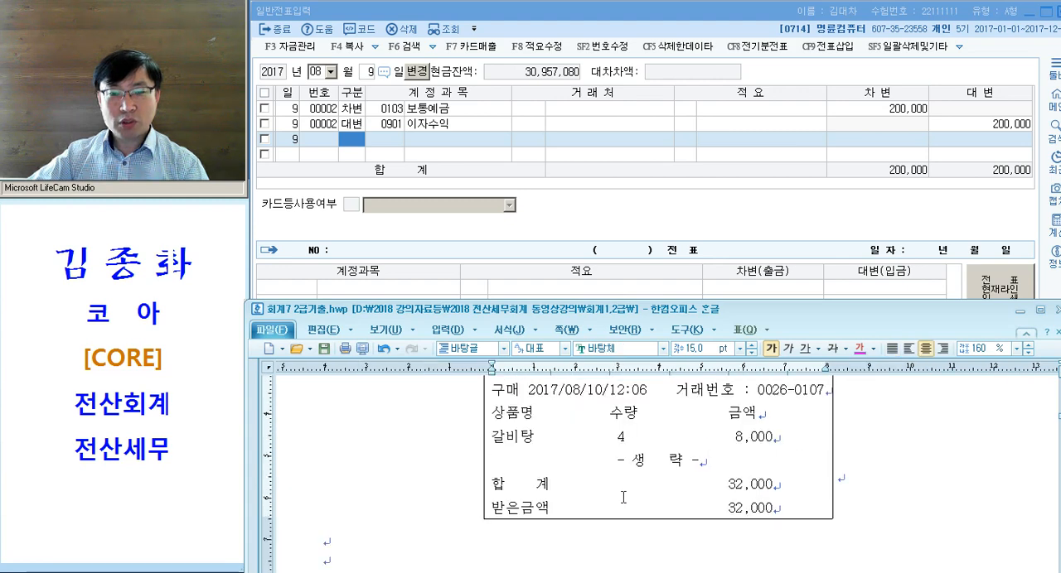
drag(671, 483, 772, 508)
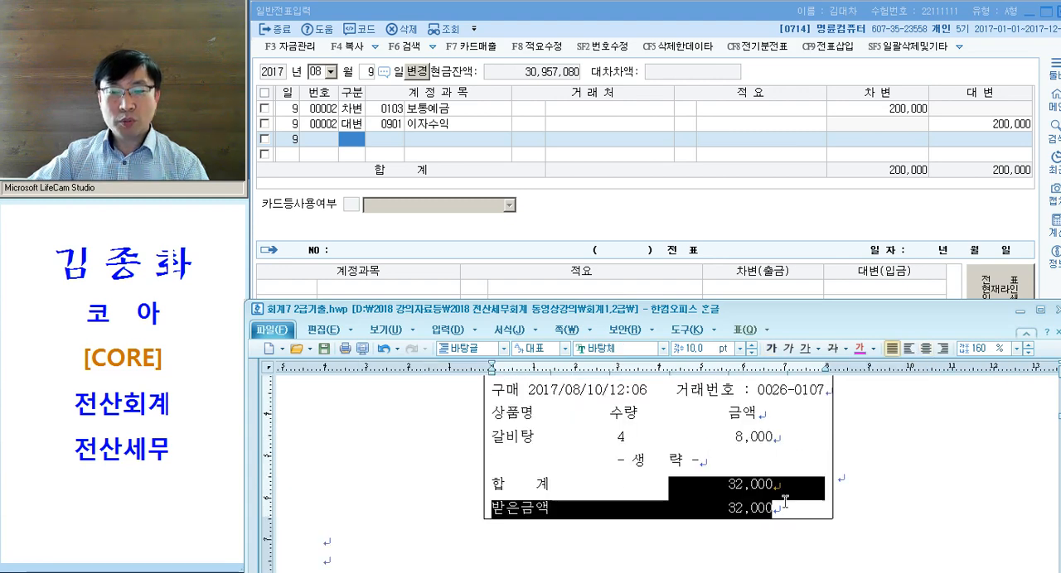
drag(493, 485, 781, 506)
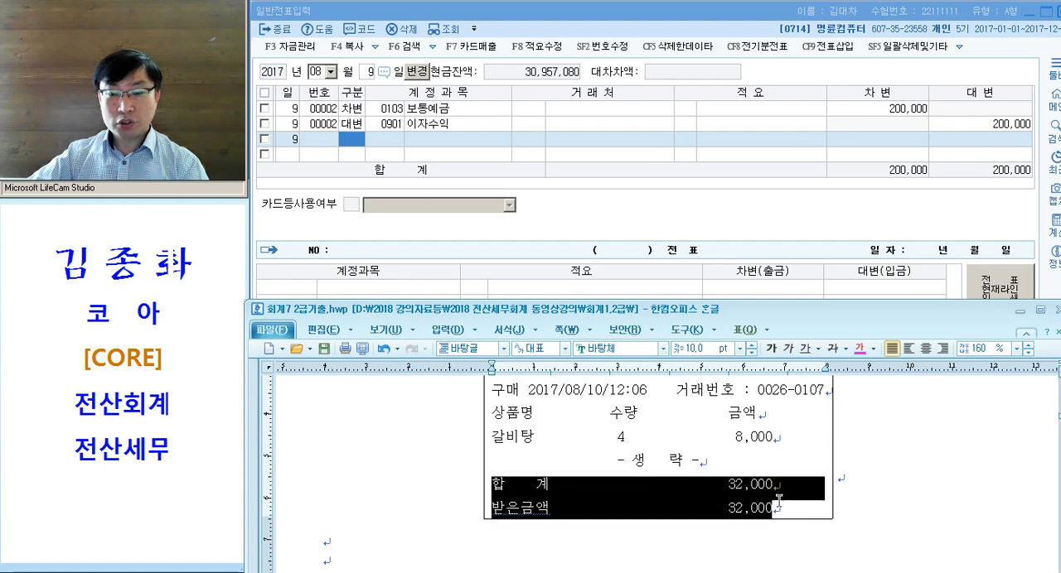
click(847, 485)
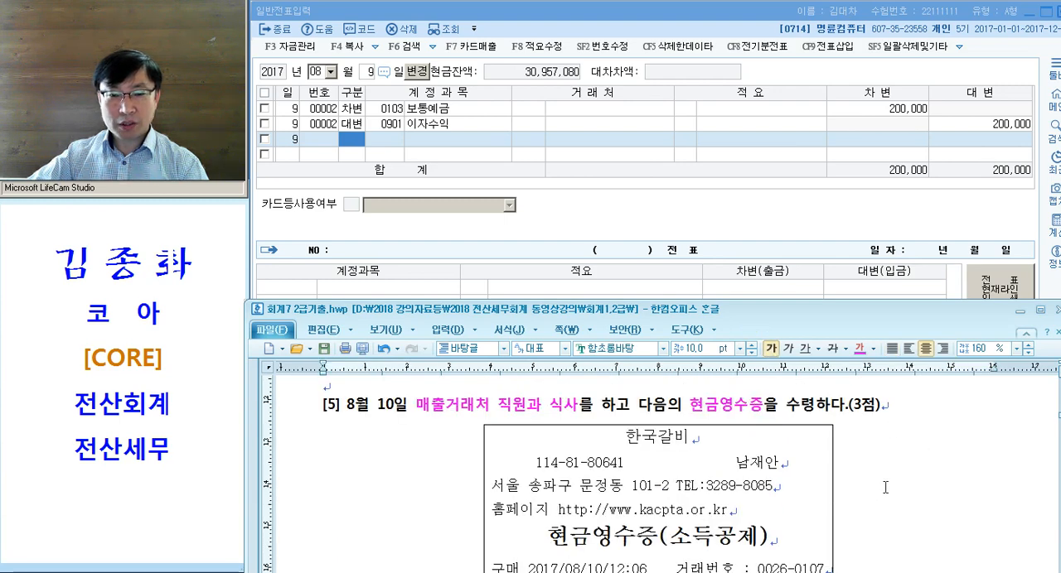
scroll(930, 485, down, 3)
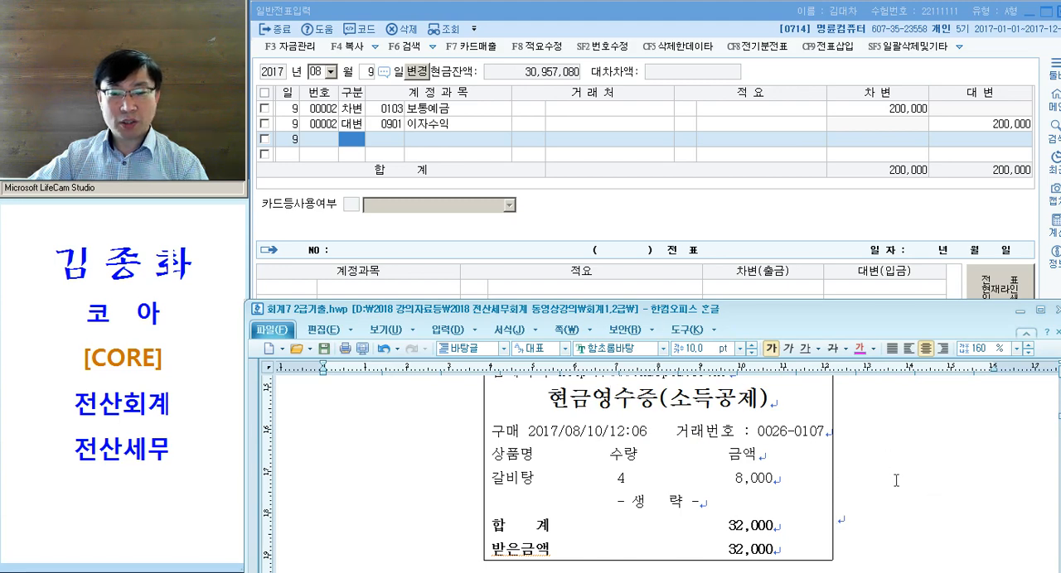
- Leave the 9 August voucher in KcLep and set the entry date to 10 August
click(316, 146)
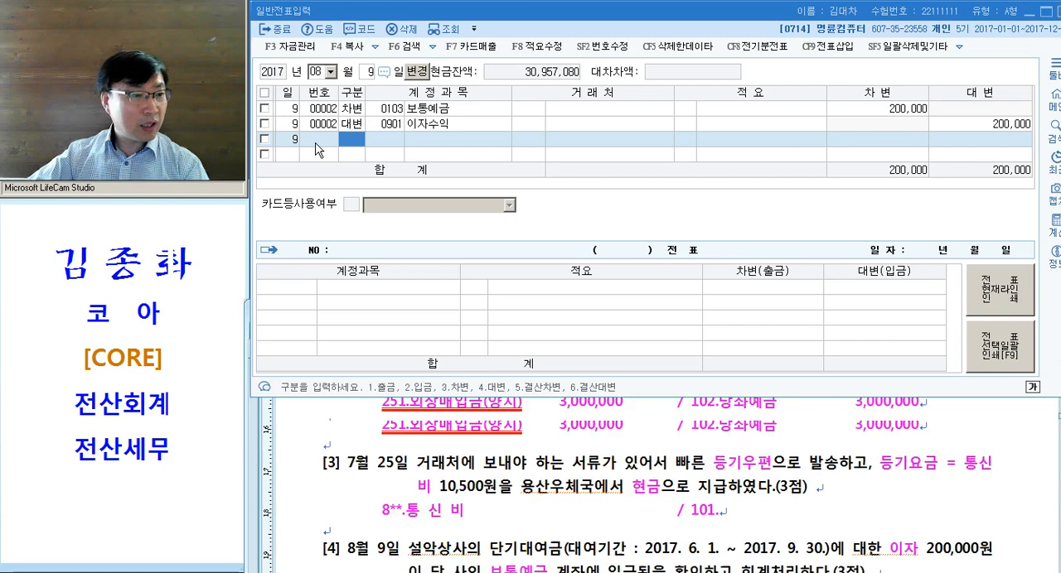
key(Escape)
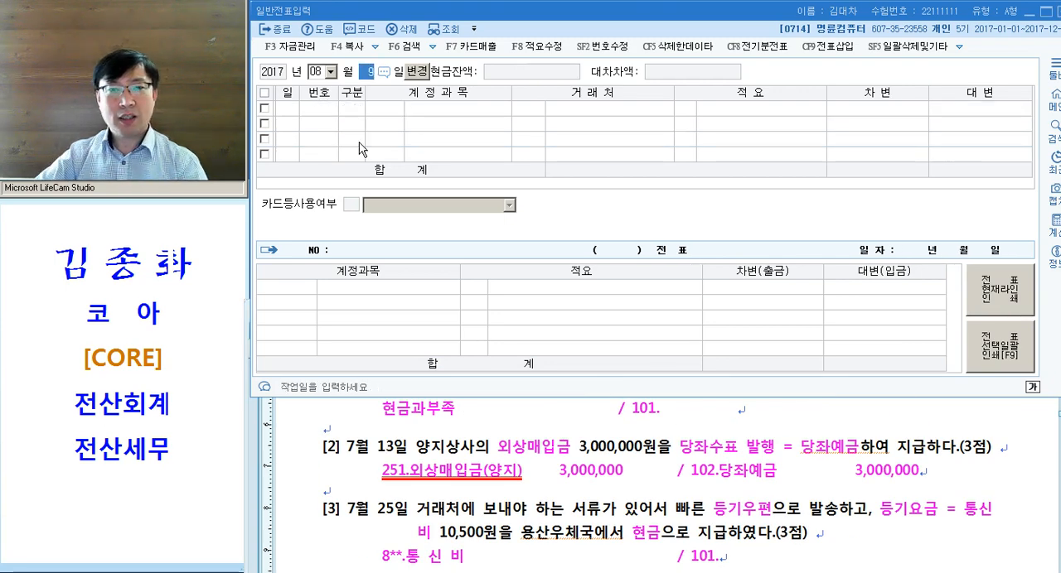
text(10)
key(Return)
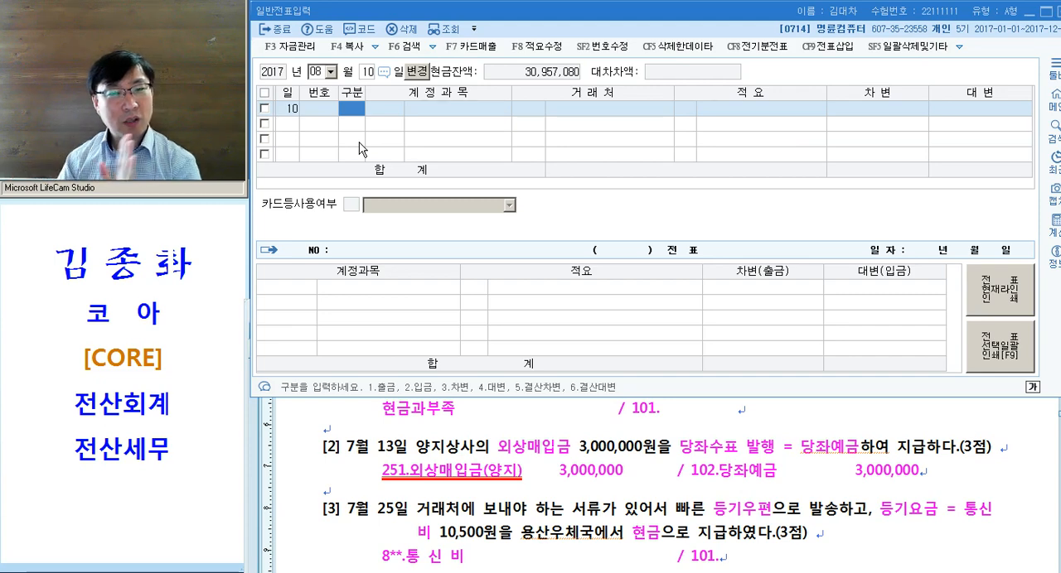
- Start a cash payment (출금) line for account 813 접대비
text(1)
key(Return)
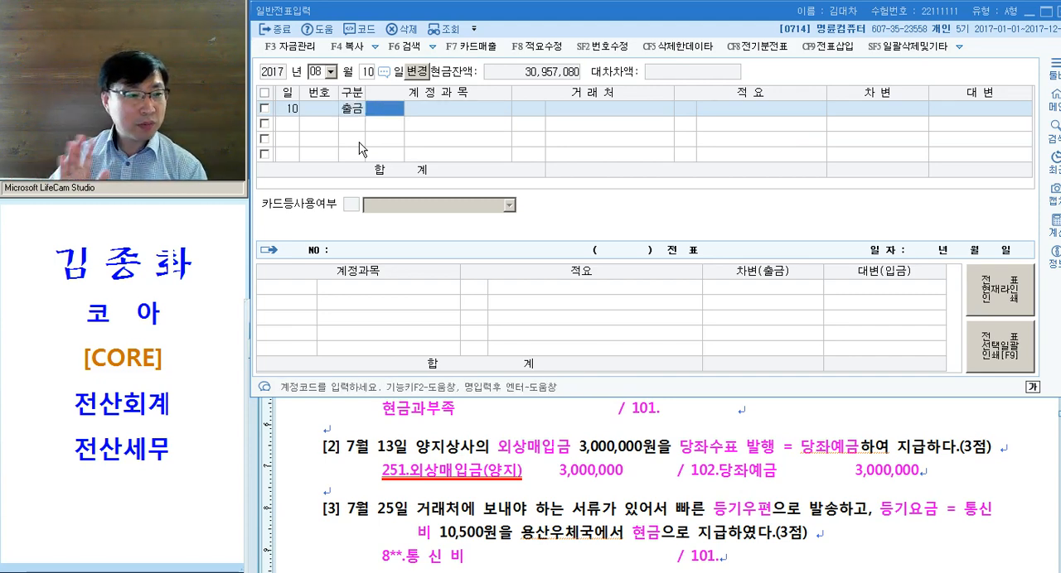
text(813)
key(Return)
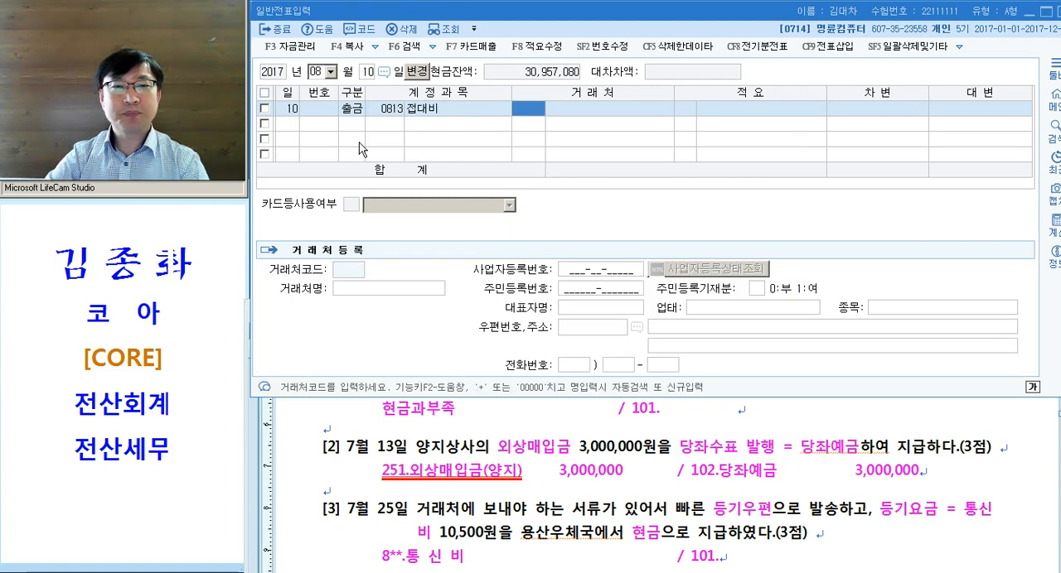
- Search the account codes for 접대 and choose 0813 접대비 (판매관리비) for the cash payment line
key(Left)
text(접대)
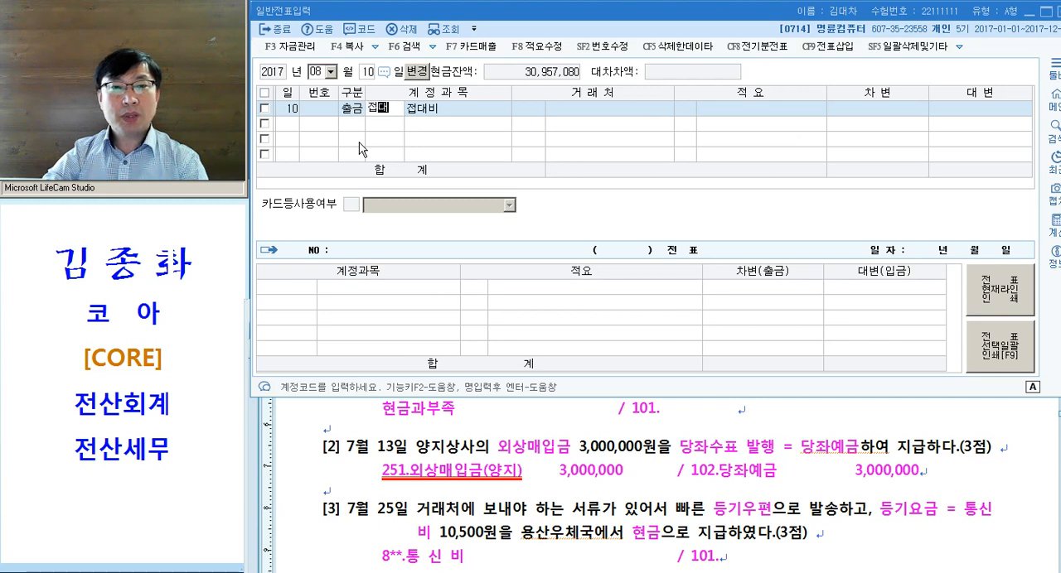
key(Return)
key(Down)
key(Down)
key(Down)
key(Down)
key(Down)
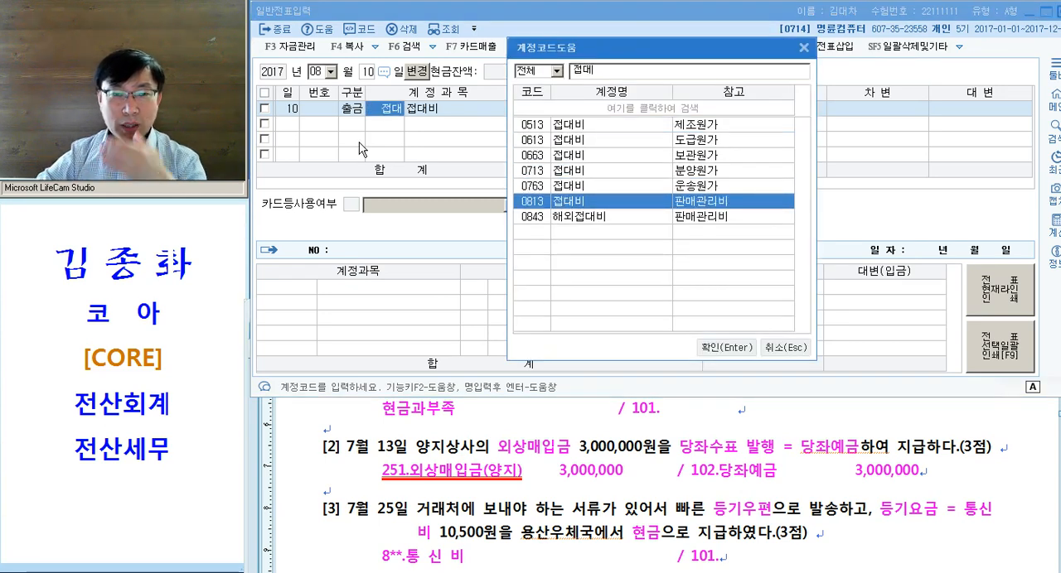
key(Return)
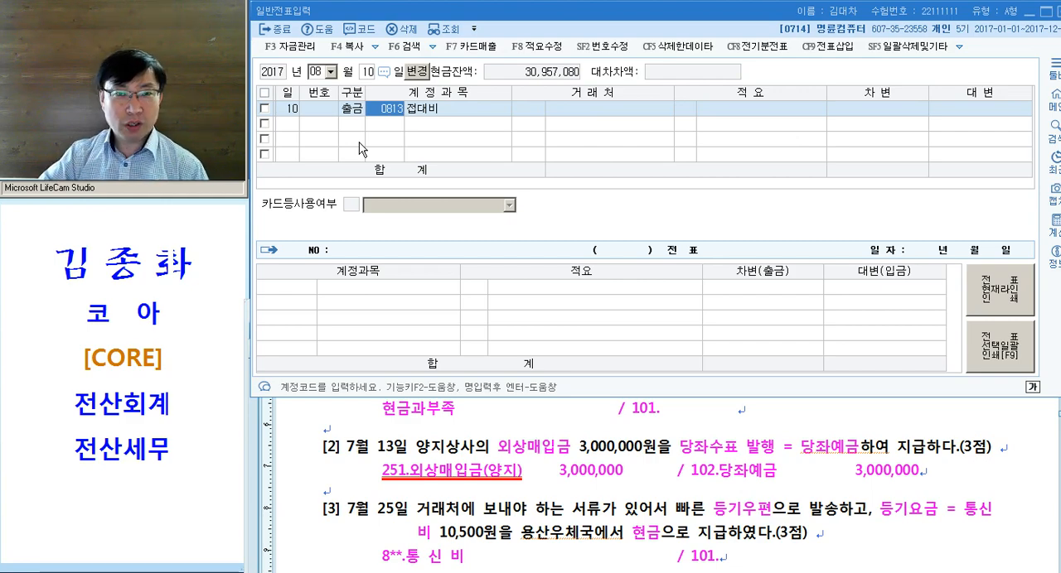
- Complete the 접대비 line with no counterparty or description and a debit amount of 32,000
key(Return)
key(Return)
key(Return)
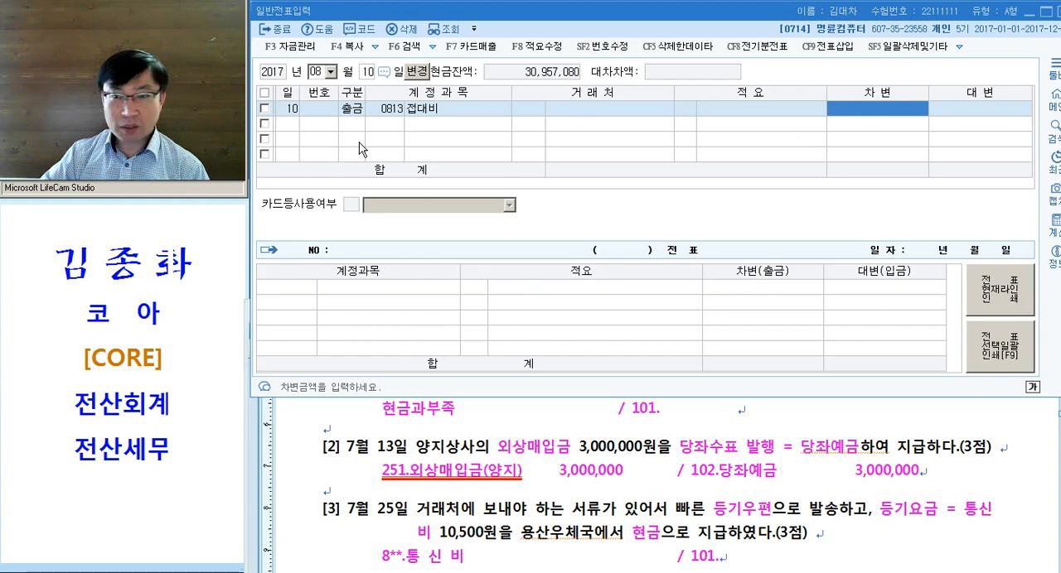
text(320000)
key(Return)
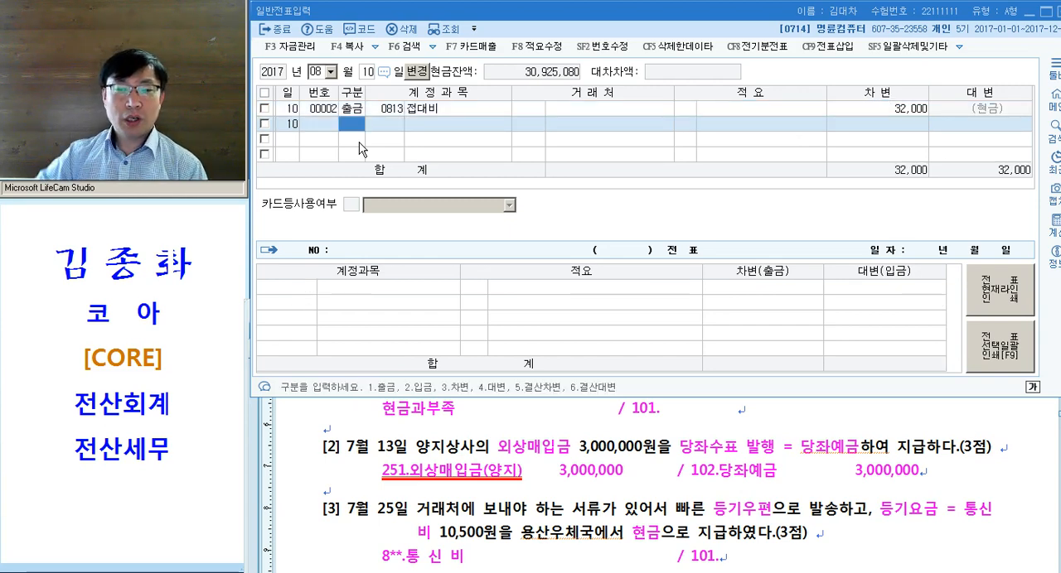
- Add the note -접대비 after 매출거래처 직원과 식사 in problem [5] of the document
click(521, 501)
scroll(522, 496, down, 5)
drag(453, 473, 519, 477)
click(573, 473)
text(-접대비를 하고 다음의 현금영수증을 수령하다.(3점)
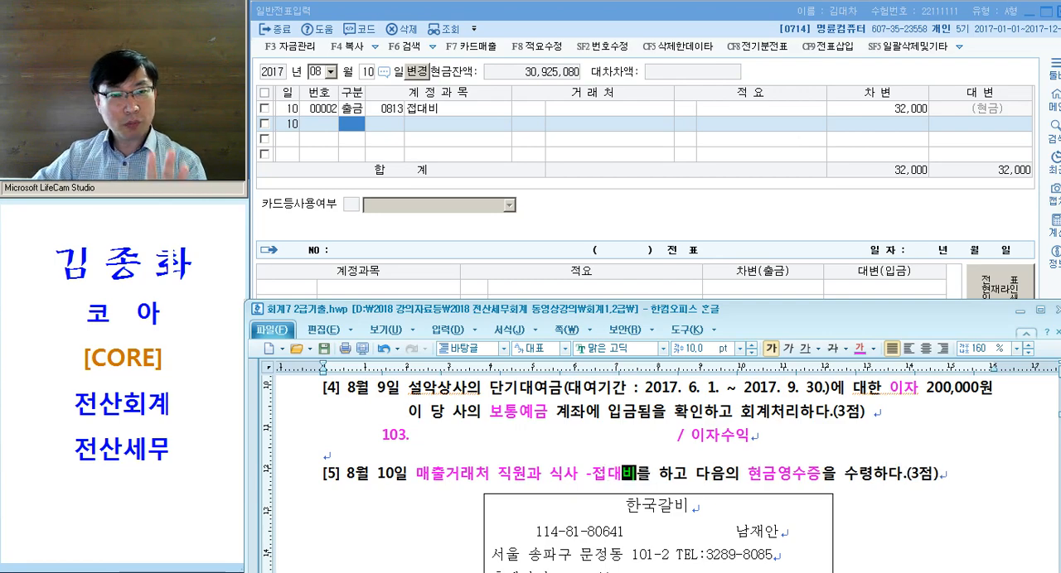
- Write problem [5]'s journal entry beneath the receipt as debit 813. and credit 101
scroll(735, 487, down, 5)
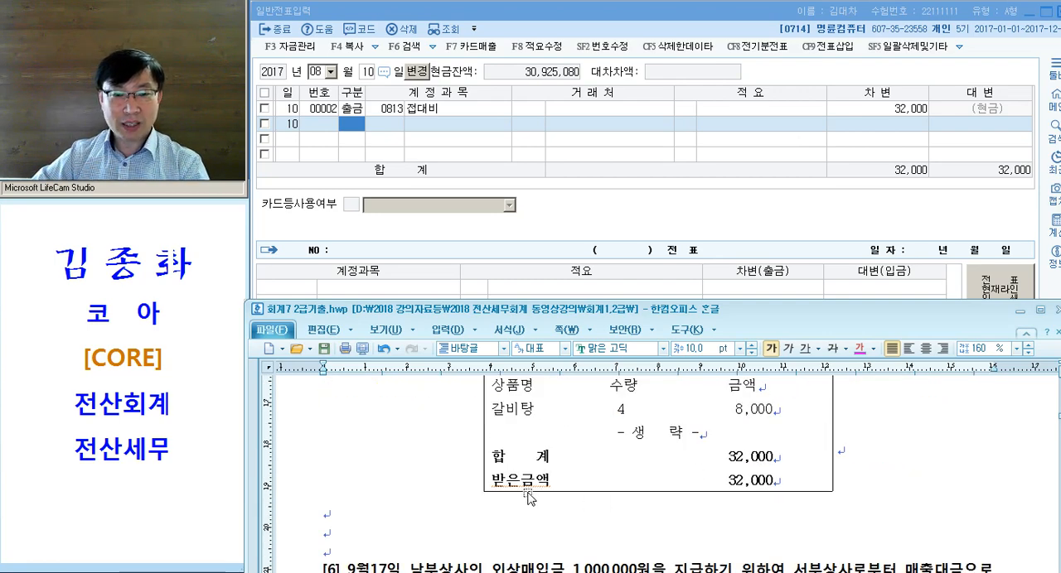
click(448, 512)
key(Tab)
text(813)
key(Tab)
key(Tab)
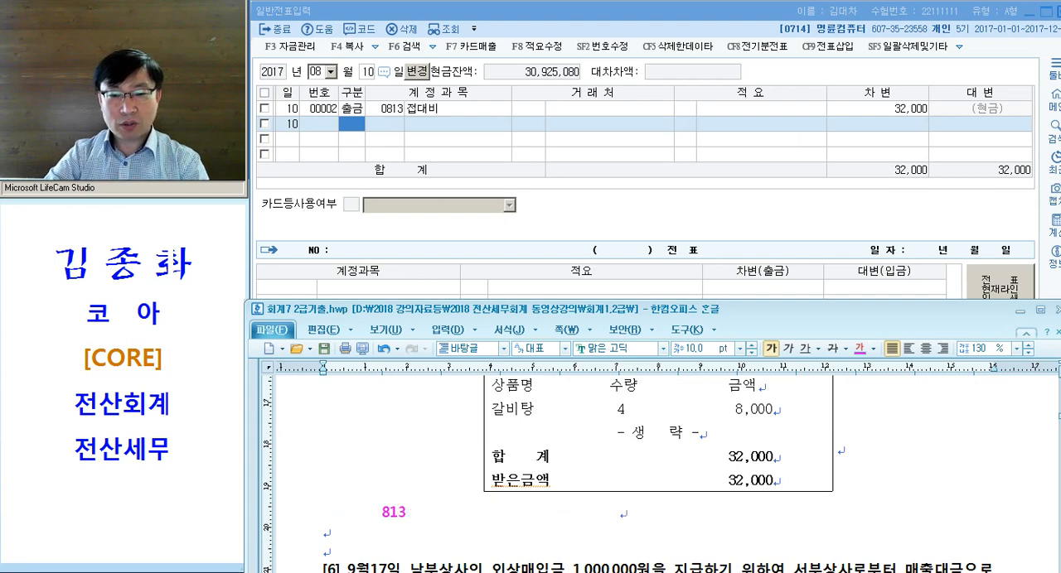
text(/ 101.)
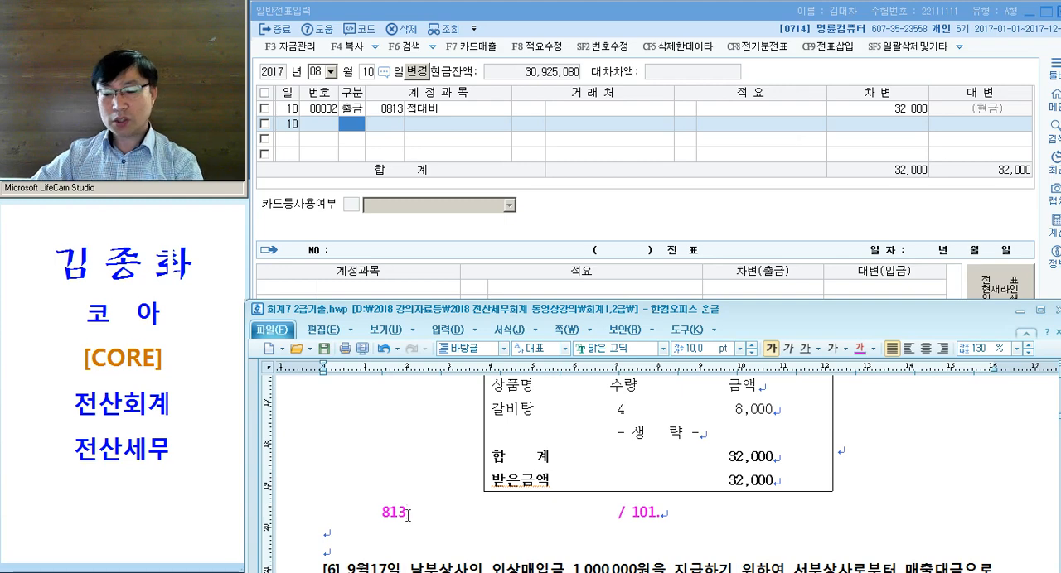
click(290, 519)
scroll(302, 521, down, 1)
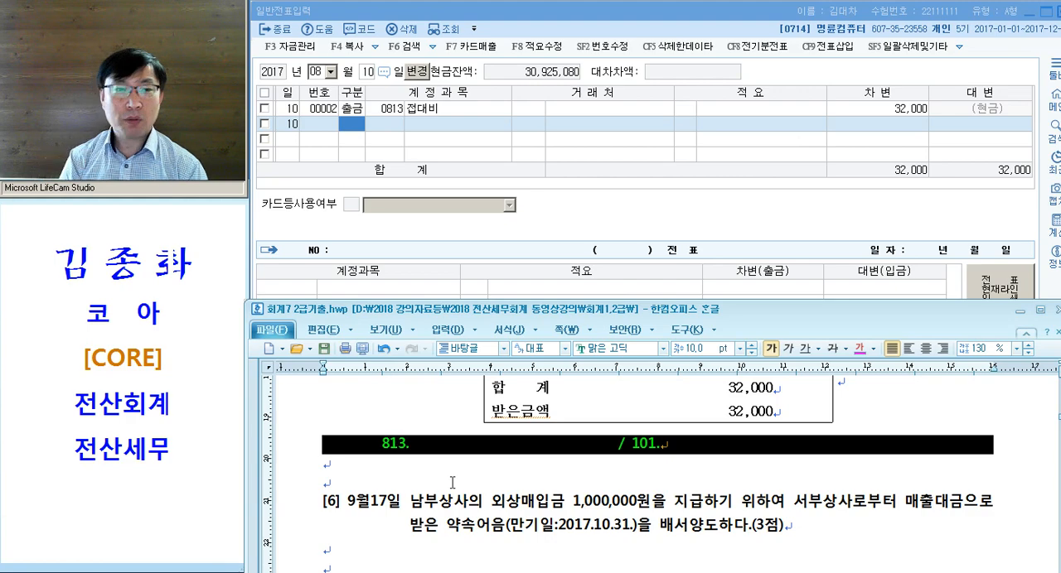
click(662, 533)
- Look up account codes 101, 251, 252, 811 and 813 in KcLep's 계정과목및적요등록
click(633, 572)
click(525, 153)
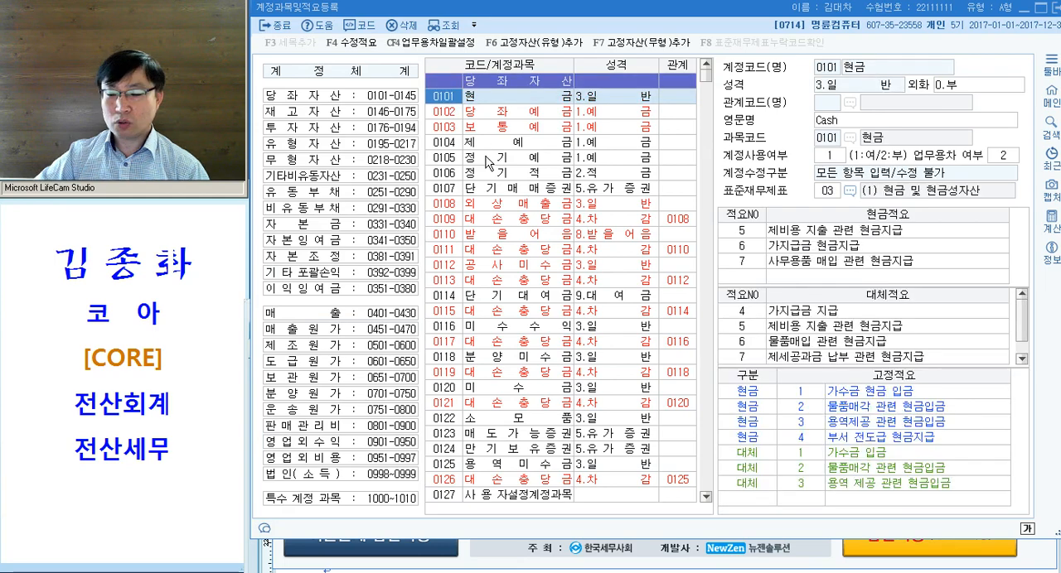
text(1)
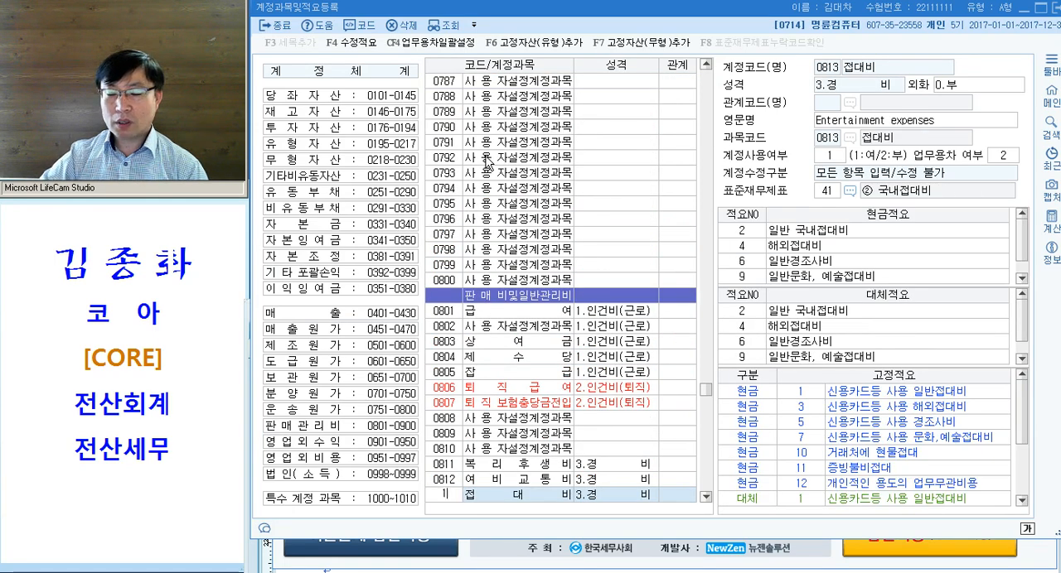
text(0125)
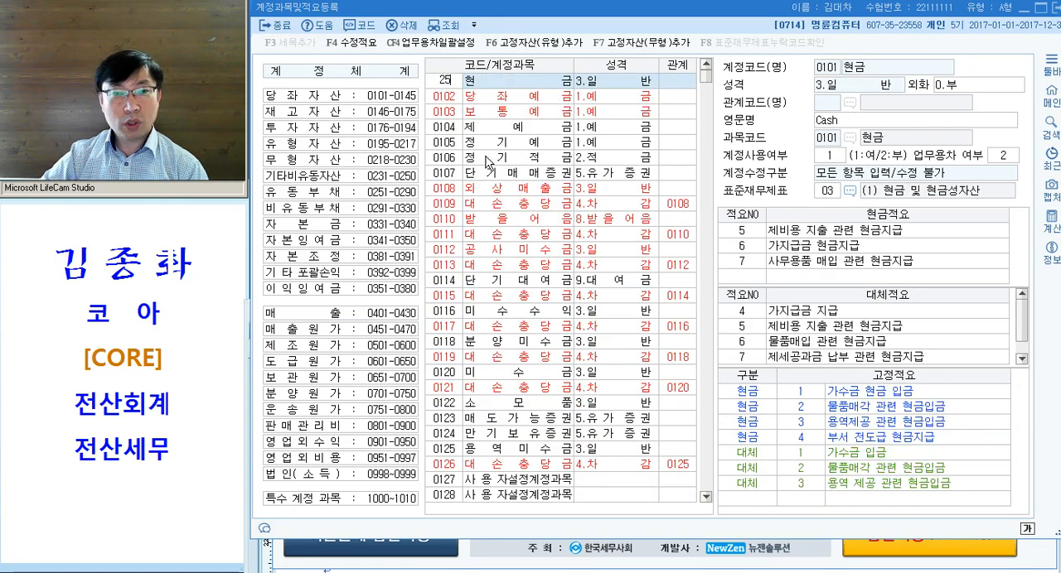
text(1252)
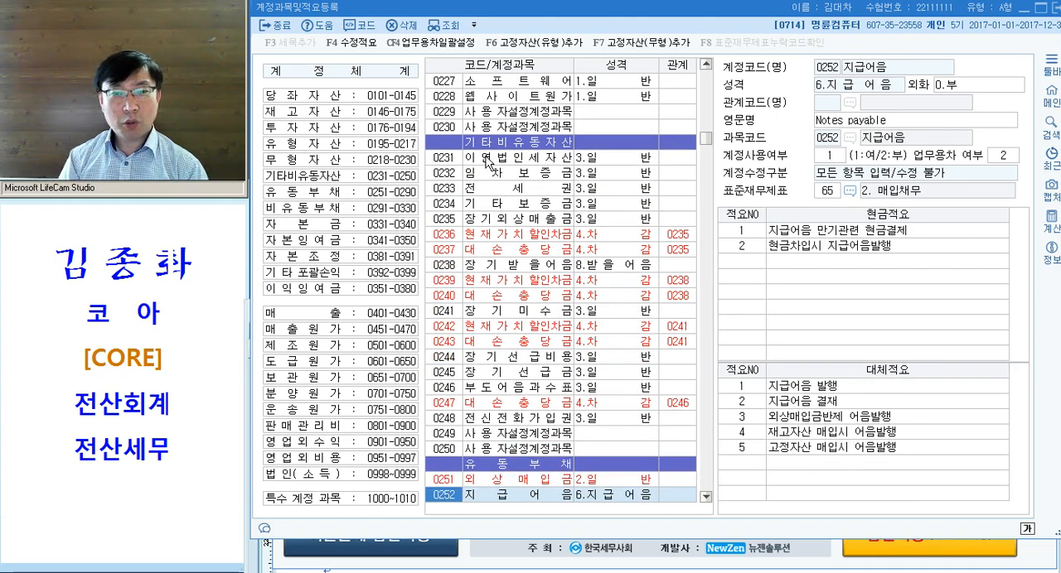
text(811)
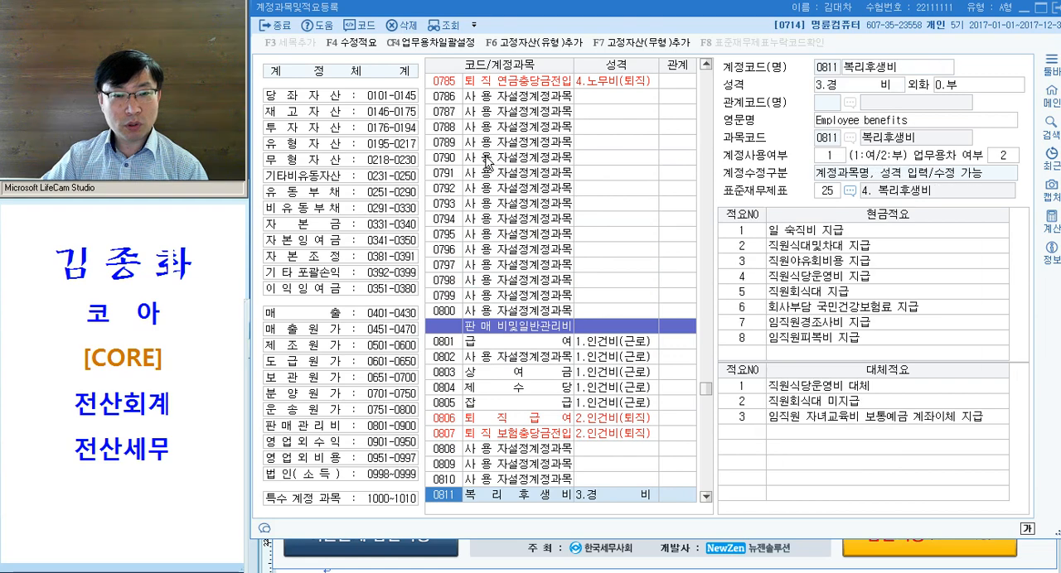
text(813)
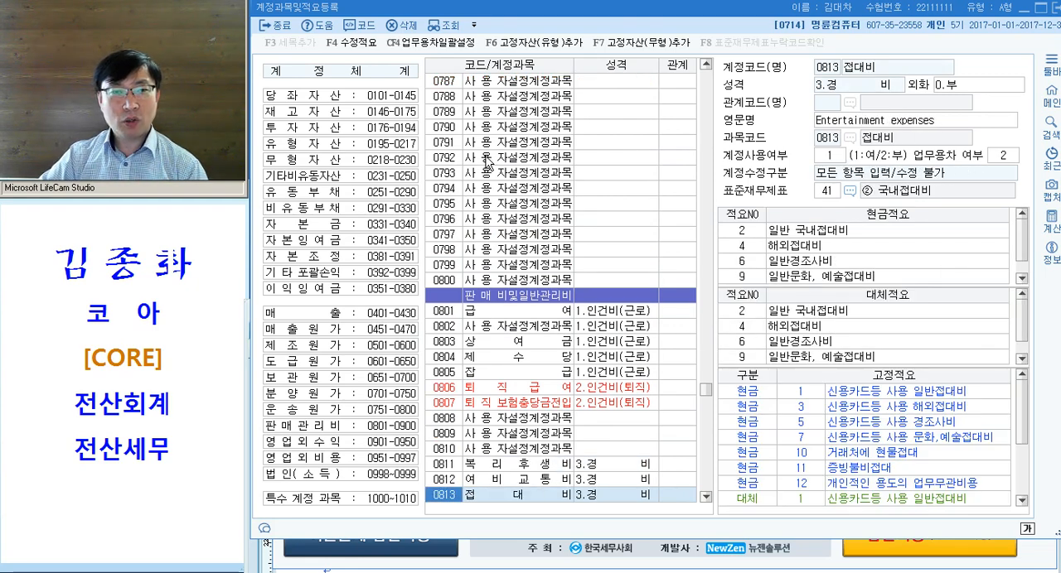
text(101)
text(103)
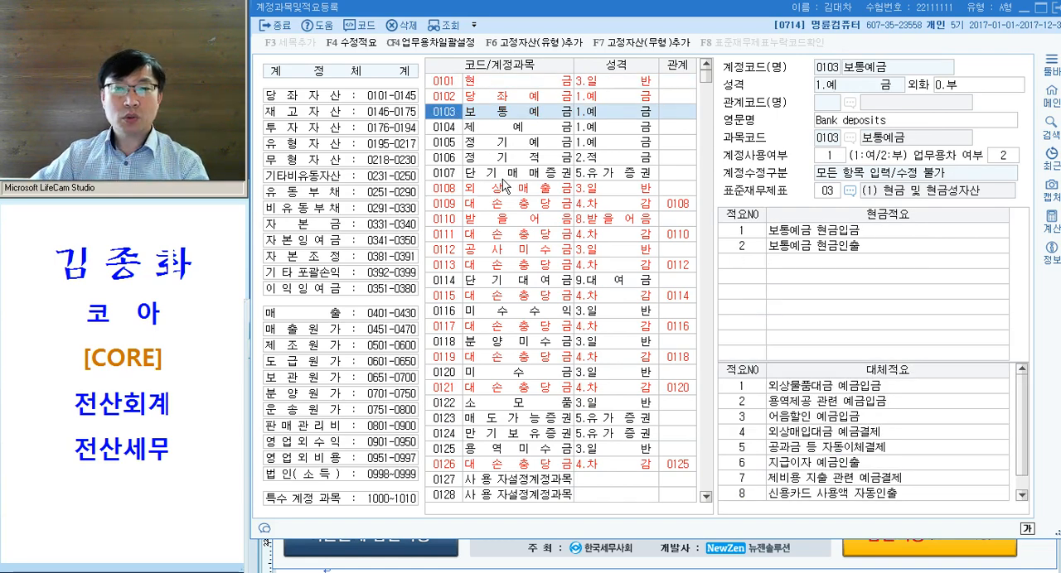
- Look up account codes 101 and 103 in 계정과목및적요등록, close it and return to 일반전표입력
key(Escape)
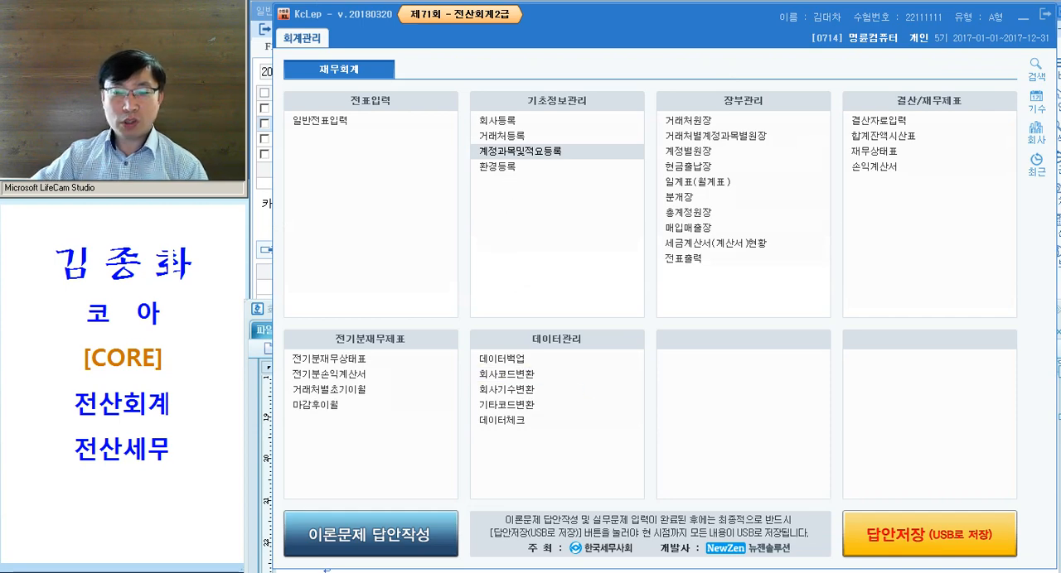
click(696, 571)
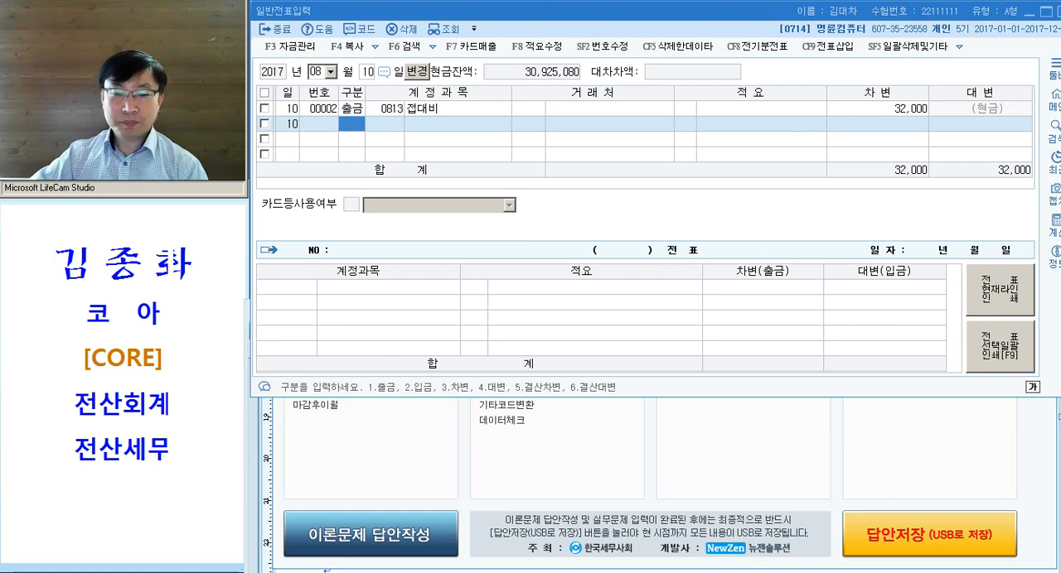
- Switch to the Hangul document and color 외상매입금 and 로부터 매출대금으로 받은 약속어음 magenta in problem [6]
click(601, 572)
click(478, 450)
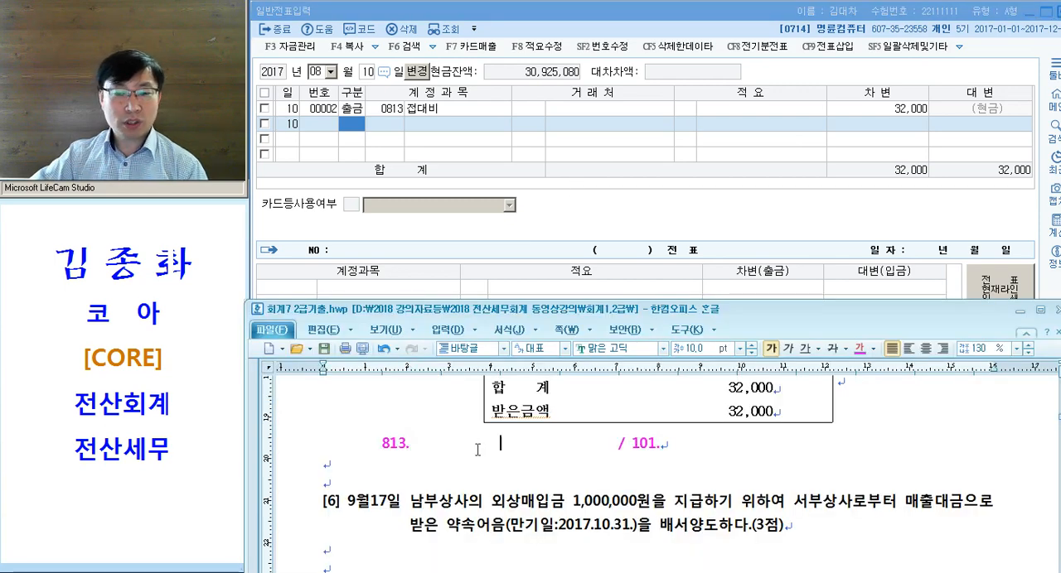
scroll(478, 450, down, 1)
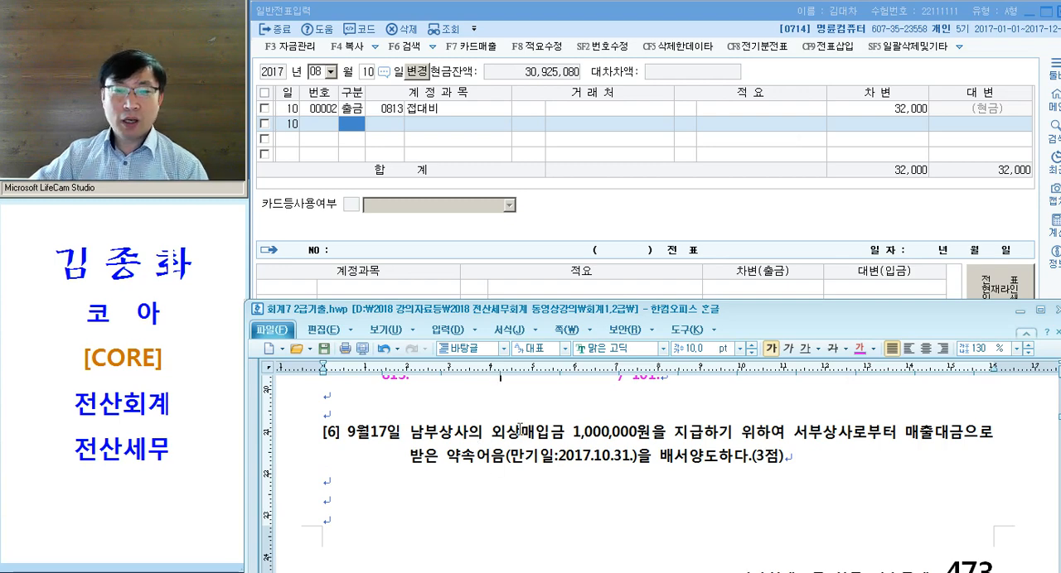
click(491, 435)
drag(491, 435, 565, 435)
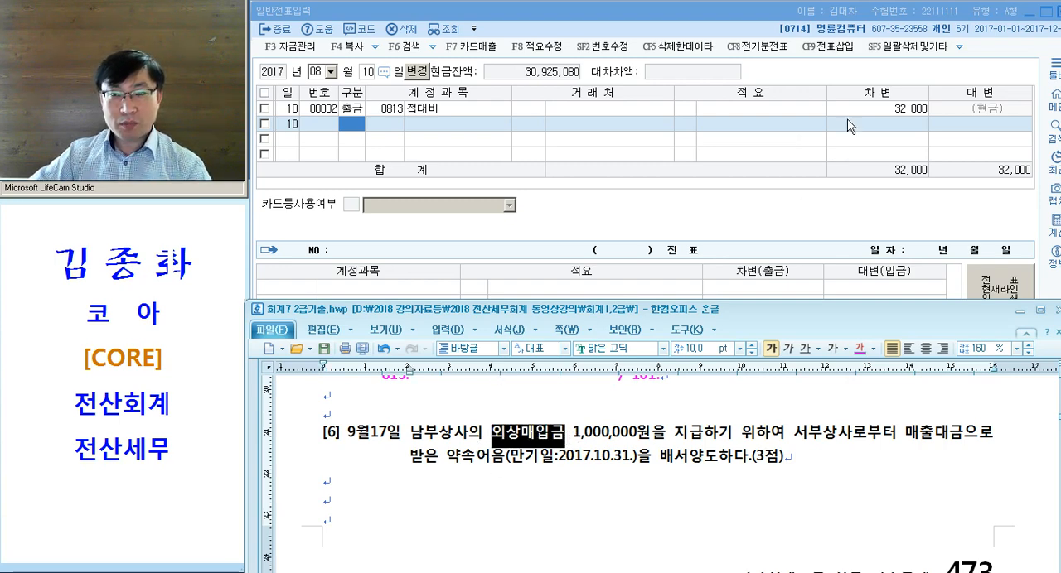
click(860, 349)
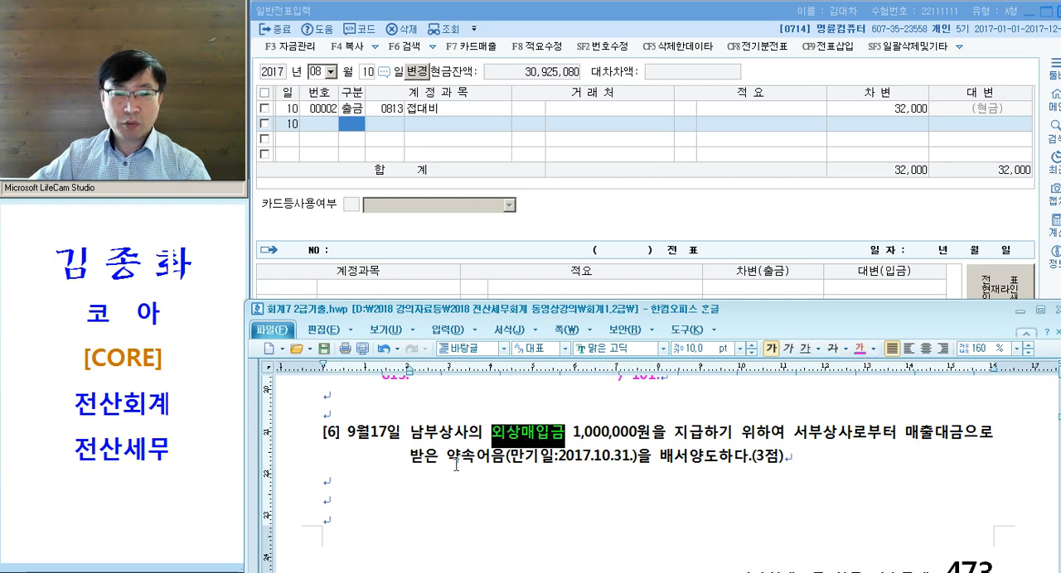
drag(854, 436, 504, 470)
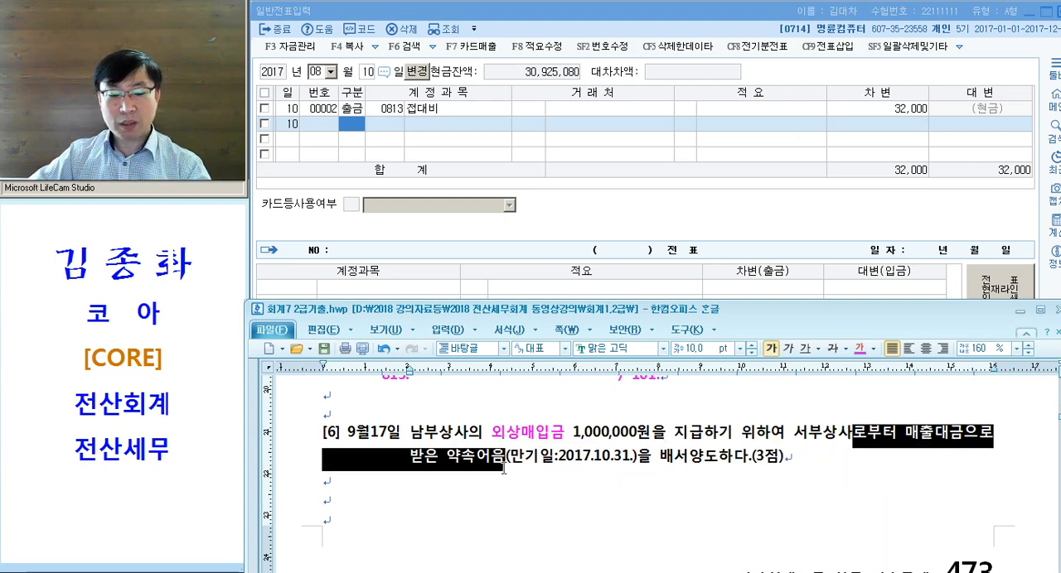
key(ctrl+m)
key(d)
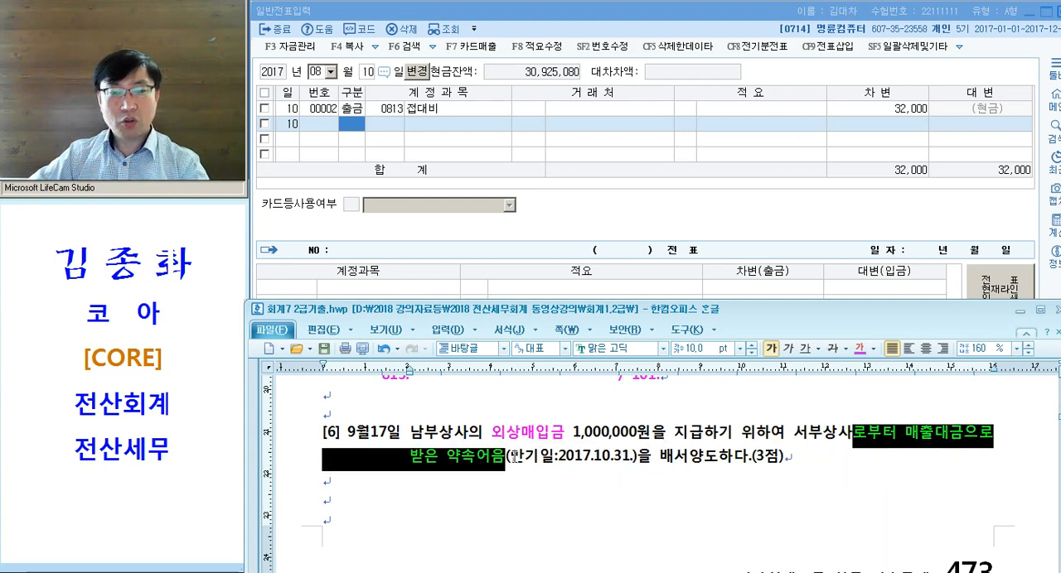
- Add the note = 받을어음 after 약속어음 in problem [6] and color 배서양도 magenta
click(509, 457)
text(= )
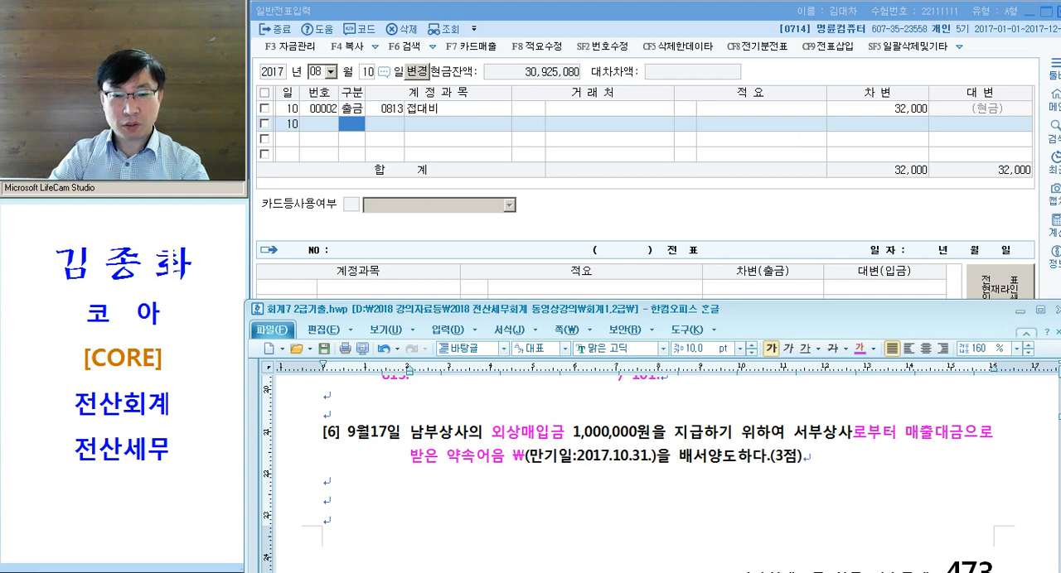
text(받을어음)
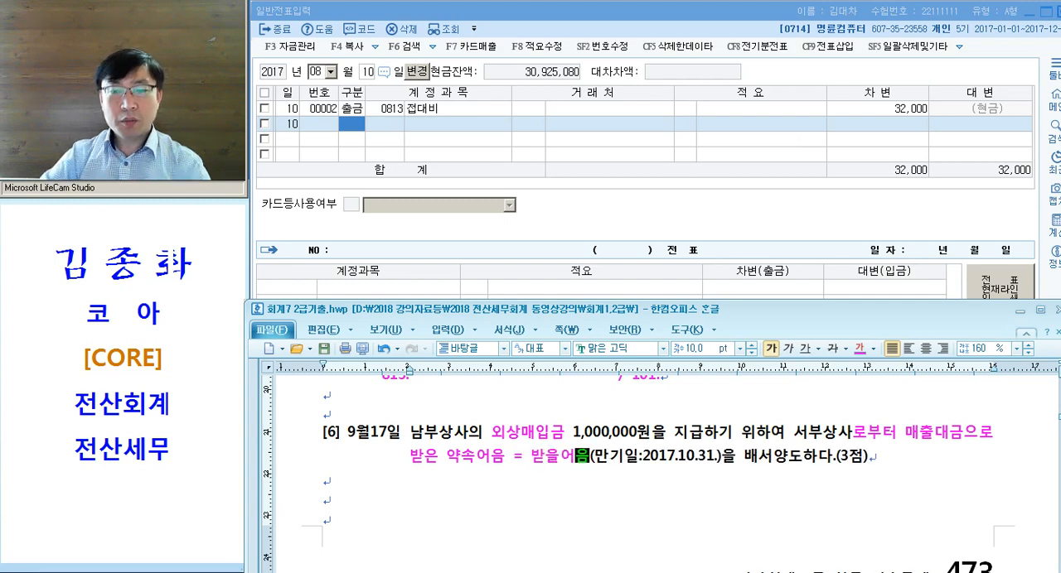
drag(737, 459, 799, 470)
click(799, 471)
- Write the debit side of problem [6]'s journal entry beneath the text as 251. (남부)
drag(483, 431, 566, 429)
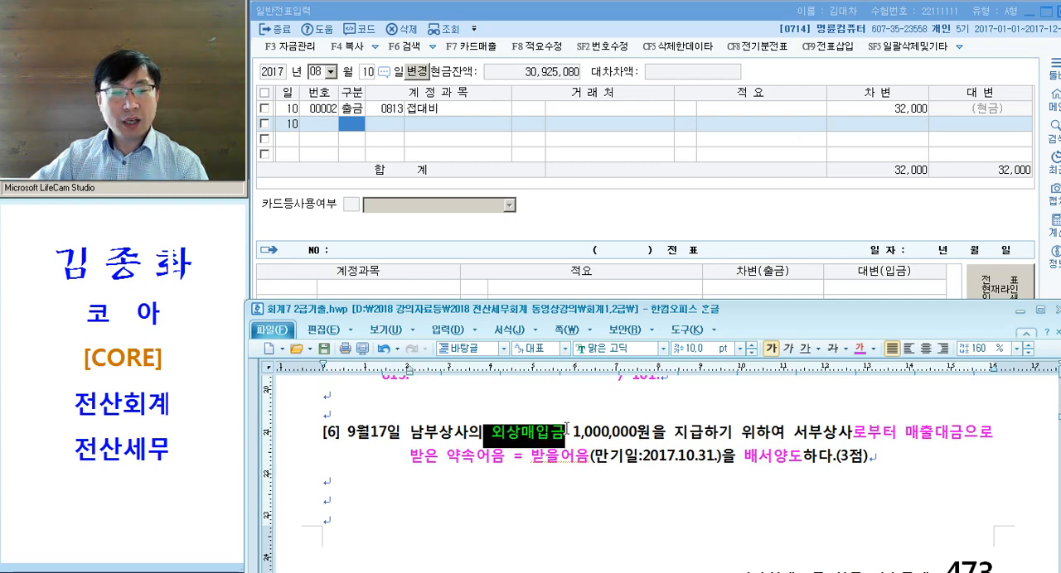
drag(529, 460, 814, 464)
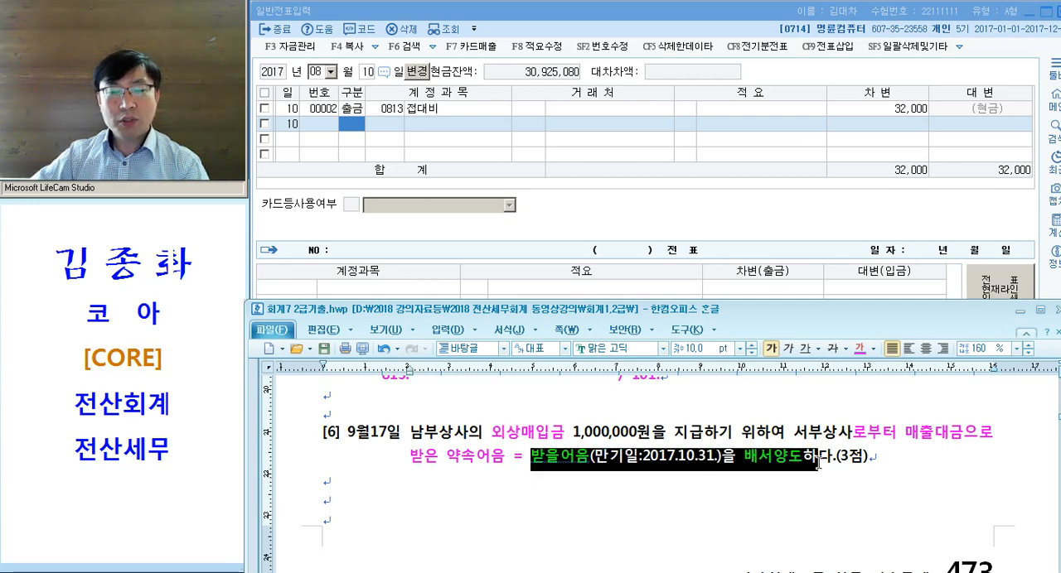
click(447, 479)
drag(484, 433, 620, 433)
click(396, 483)
key(Tab)
text(251.)
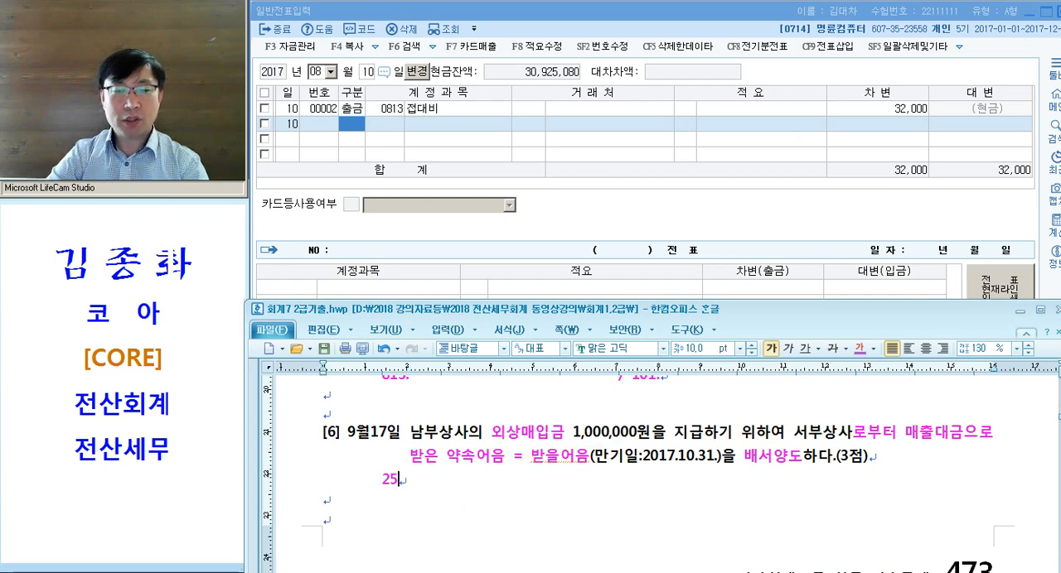
key(Tab)
key(Tab)
text((남부))
- Complete problem [6]'s journal entry with the credit side / 110. (서부) and select the whole entry line
key(Tab)
key(Tab)
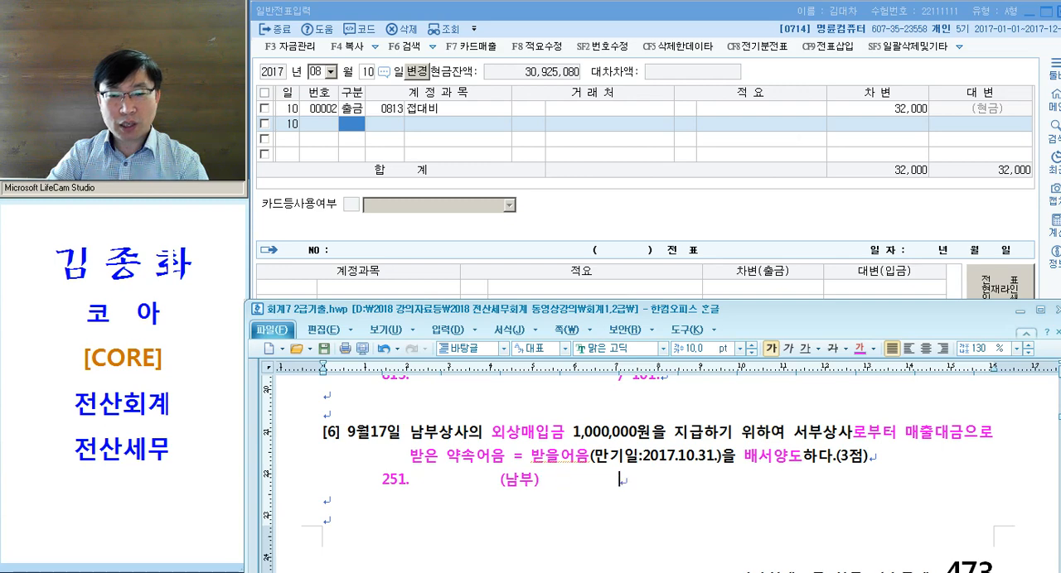
text(/ 110.)
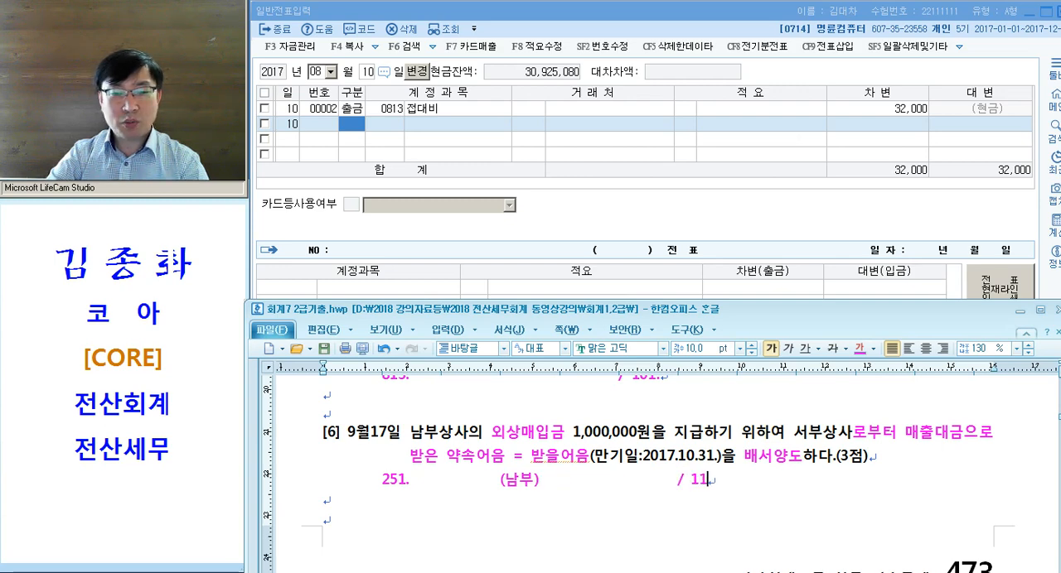
key(Tab)
key(Tab)
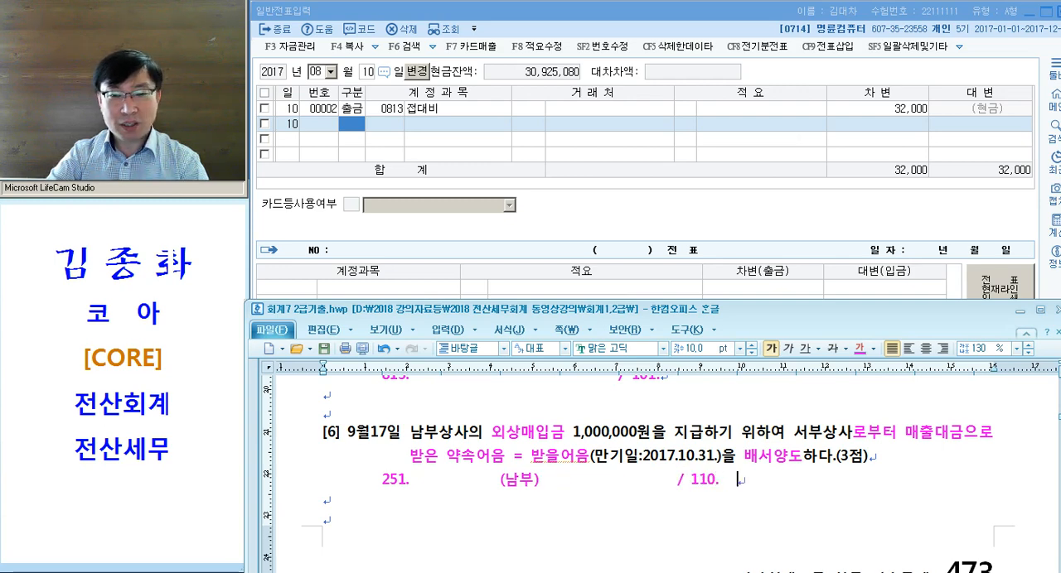
text((서부))
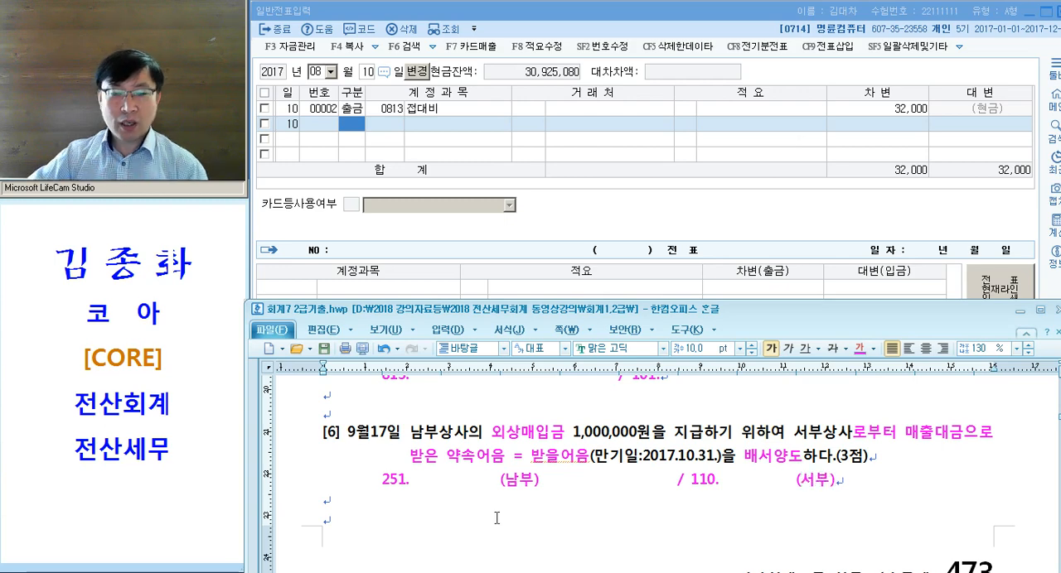
click(291, 483)
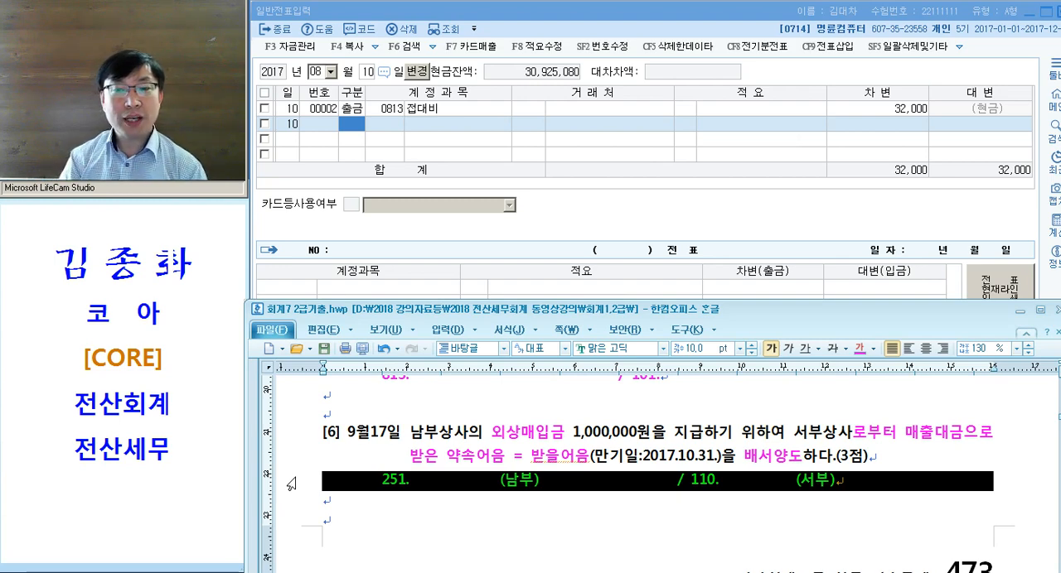
- Set the voucher date in KcLep's 일반전표입력 to month 09, day 17
click(358, 138)
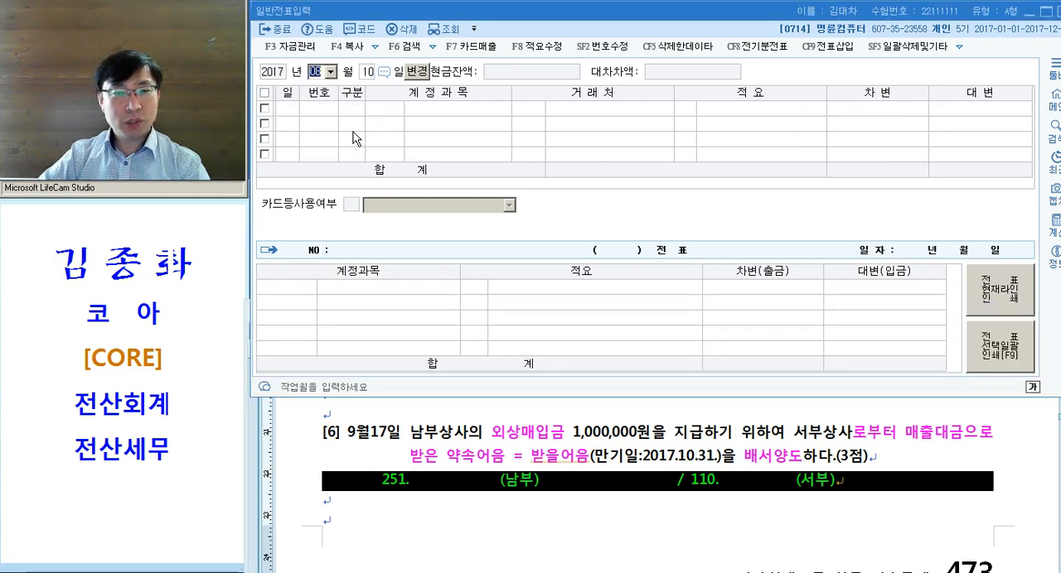
text(09)
key(Return)
text(17)
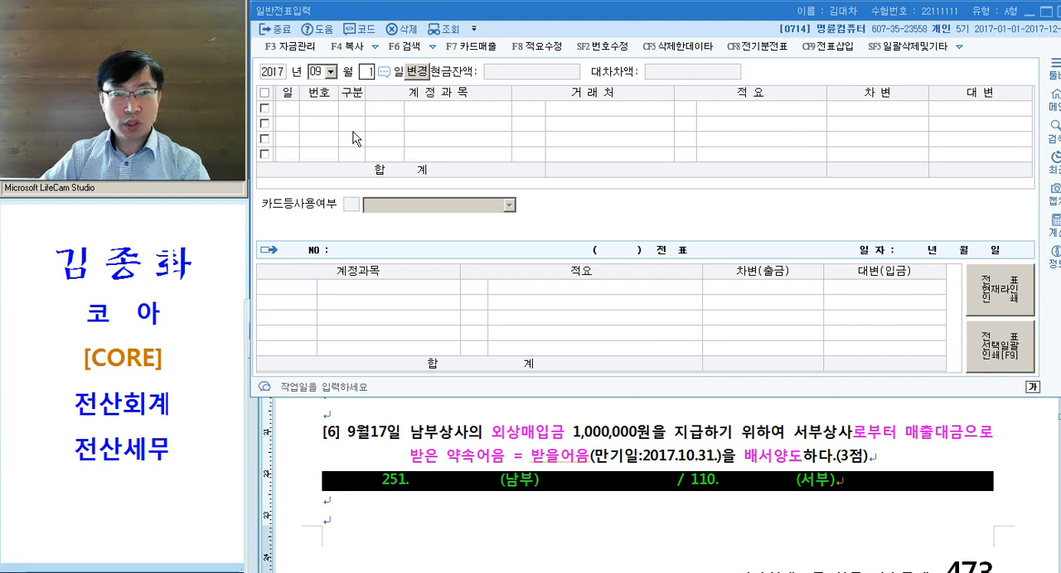
key(Return)
- Enter the debit line with account 251 외상매입금, counterparty 남부상사, no description and an amount of 1,000,000
text(3)
key(Return)
text(251)
key(Return)
text(남부)
key(Return)
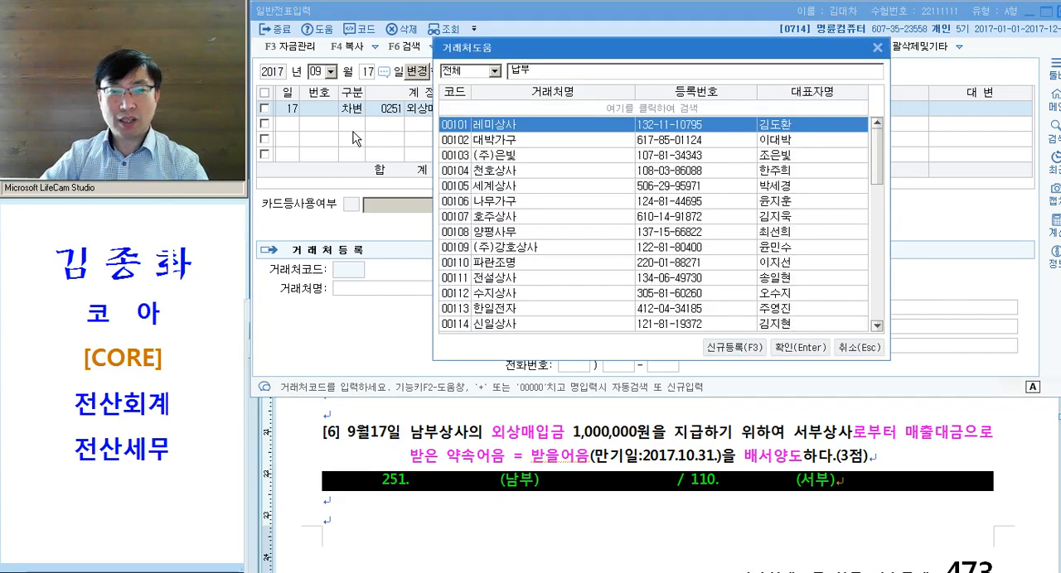
key(BackSpace)
text(부)
key(Return)
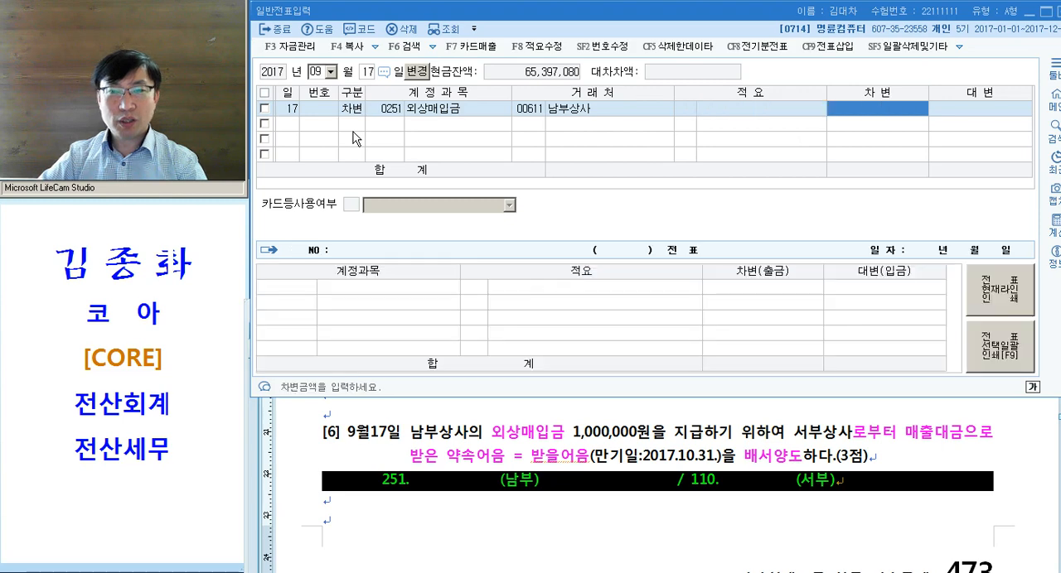
text(1000000)
key(Return)
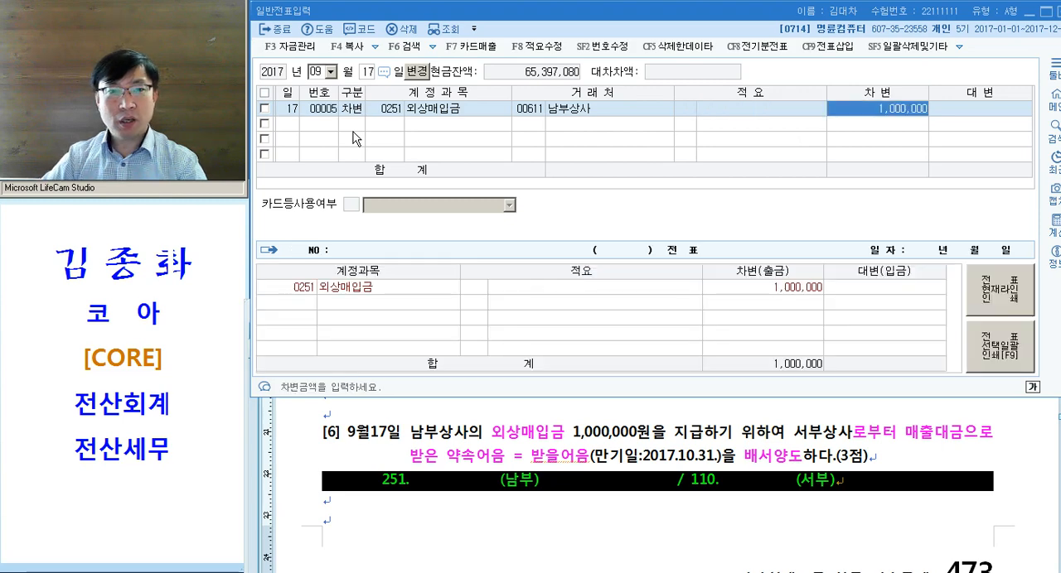
- Add the credit line with account 110 받을어음 and counterparty 서부상사
text(4)
key(Return)
text(110)
key(Return)
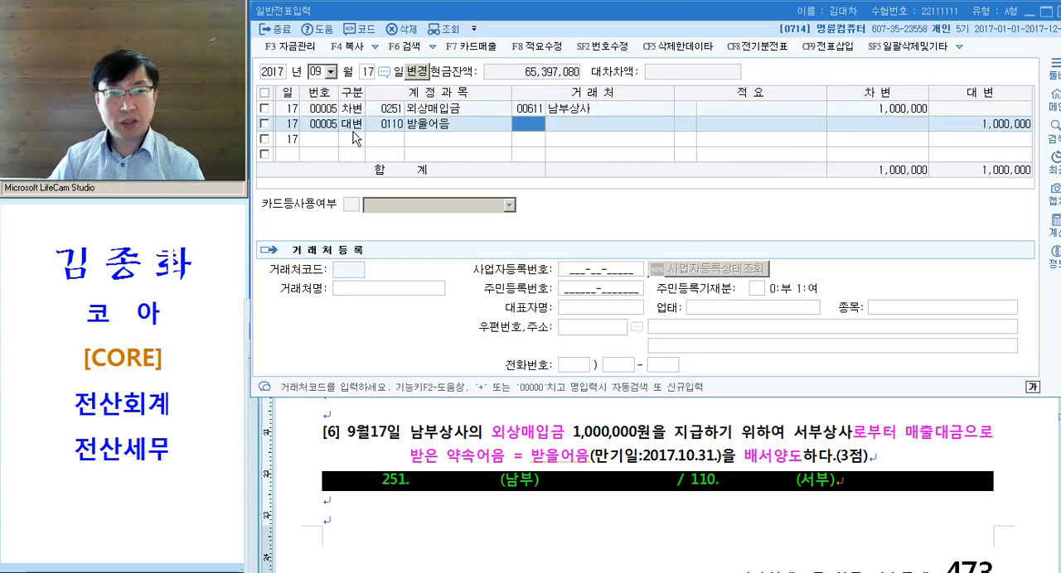
text(서부)
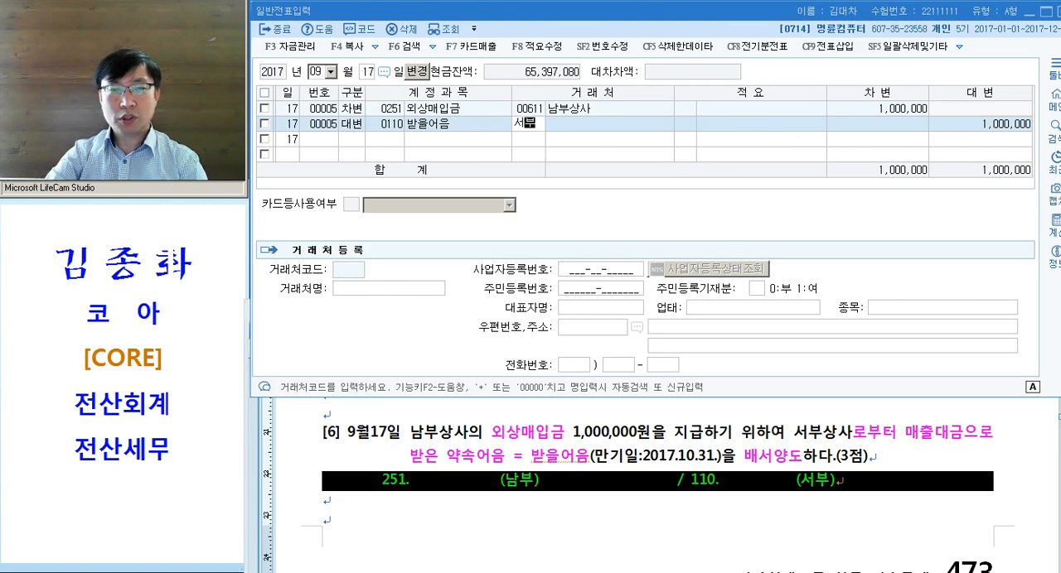
key(Return)
key(Return)
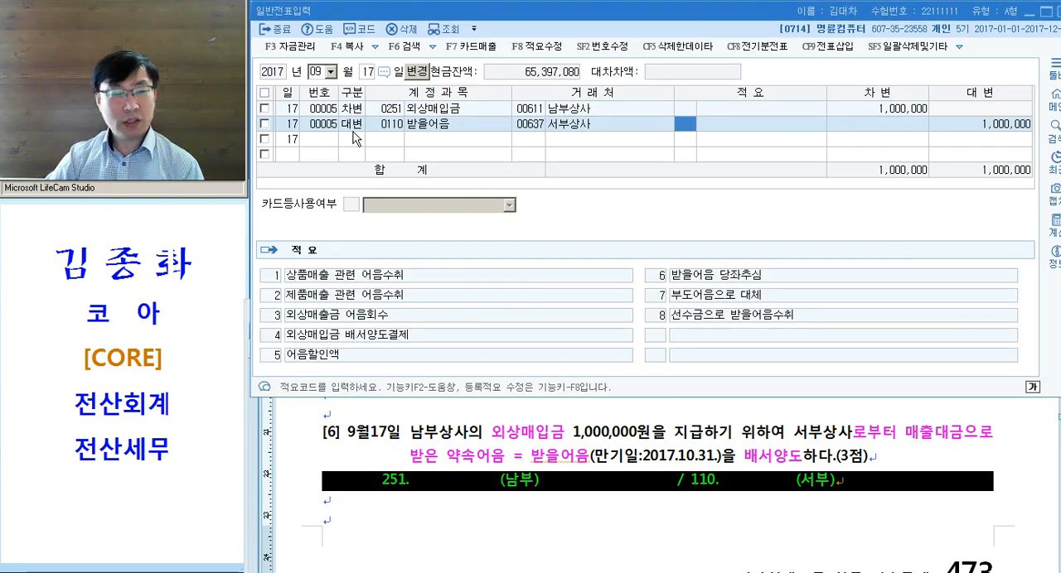
key(Left)
key(Left)
key(Up)
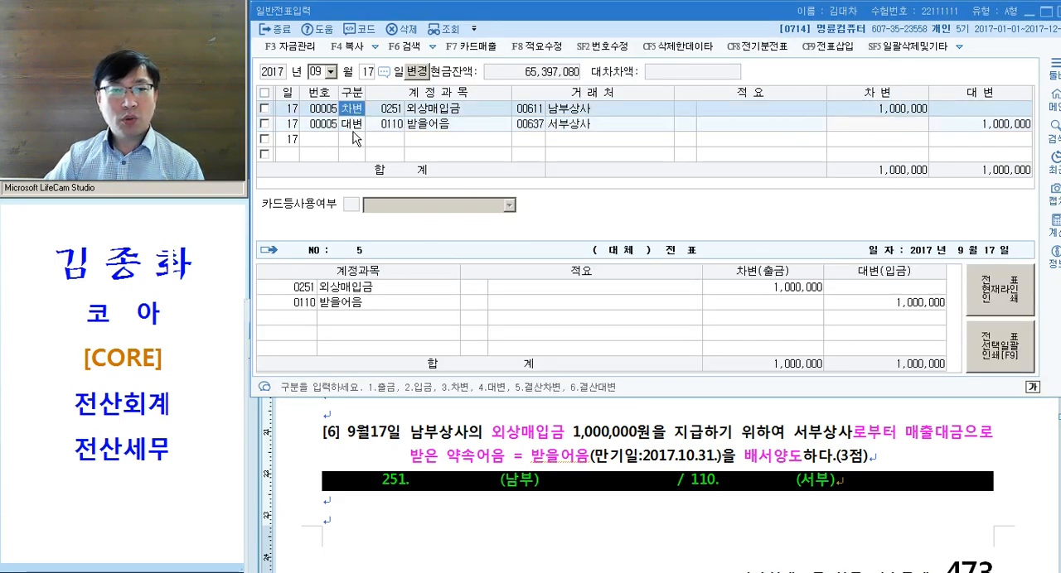
key(Right)
key(Down)
key(Up)
key(Down)
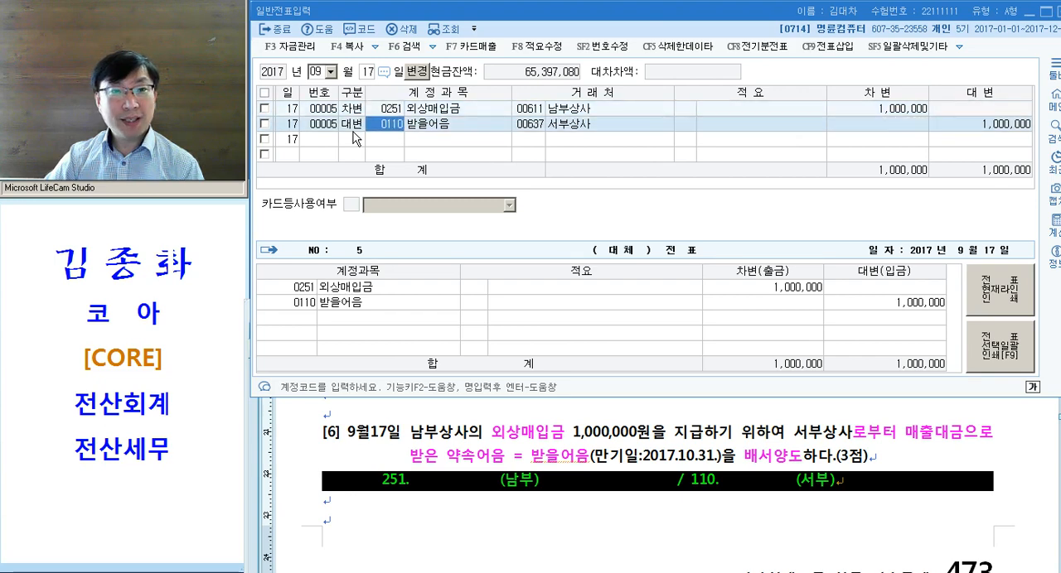